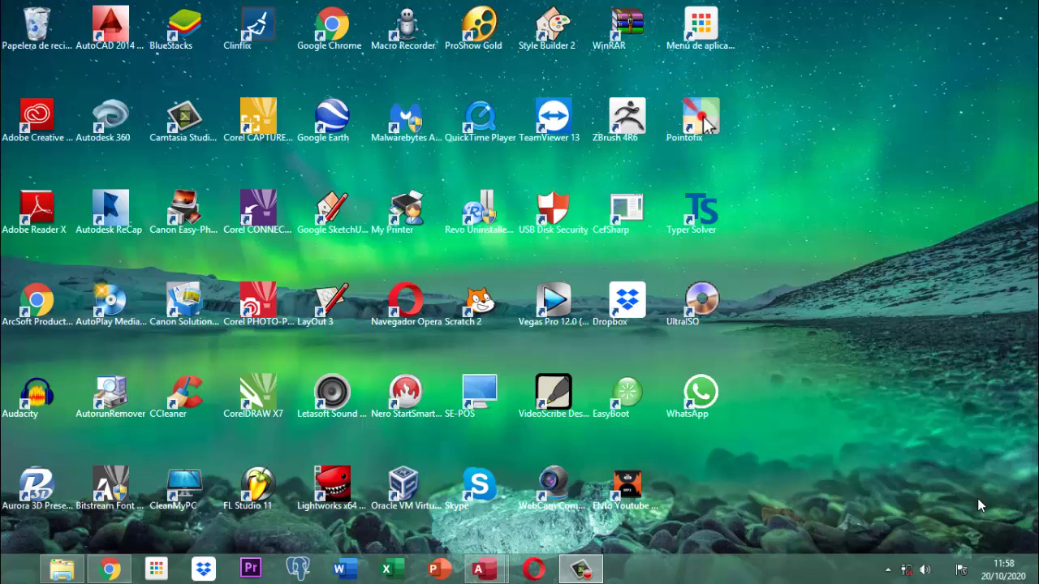
key(F5)
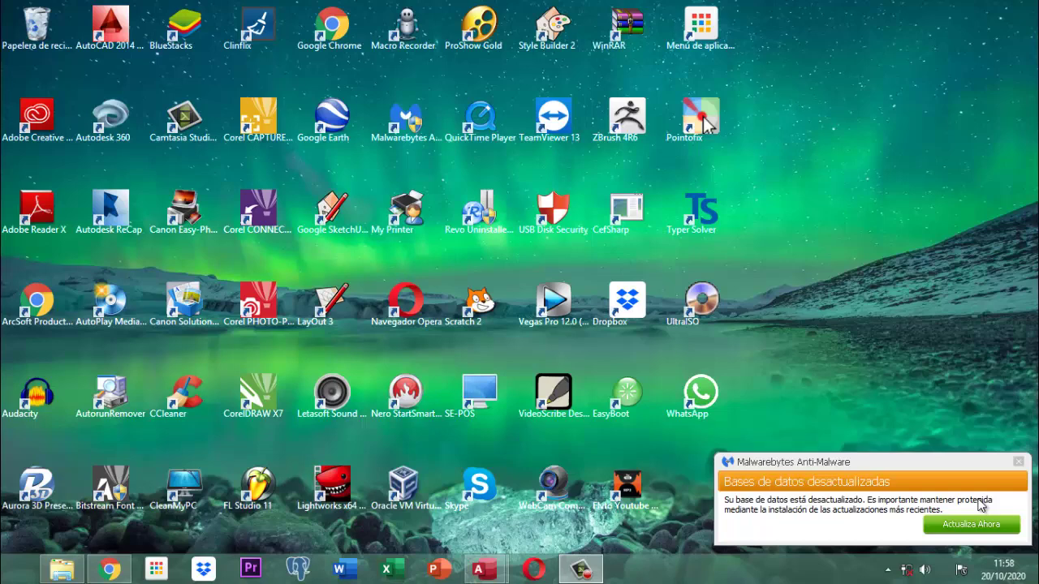
key(F5)
key(F5)
key(F5)
key(F5)
key(F5)
key(F5)
key(F5)
key(F5)
key(F5)
key(F5)
key(F5)
key(F5)
key(F5)
- Dismiss the antivirus update notification and switch to the VET PROJECT database in Access
click(1020, 463)
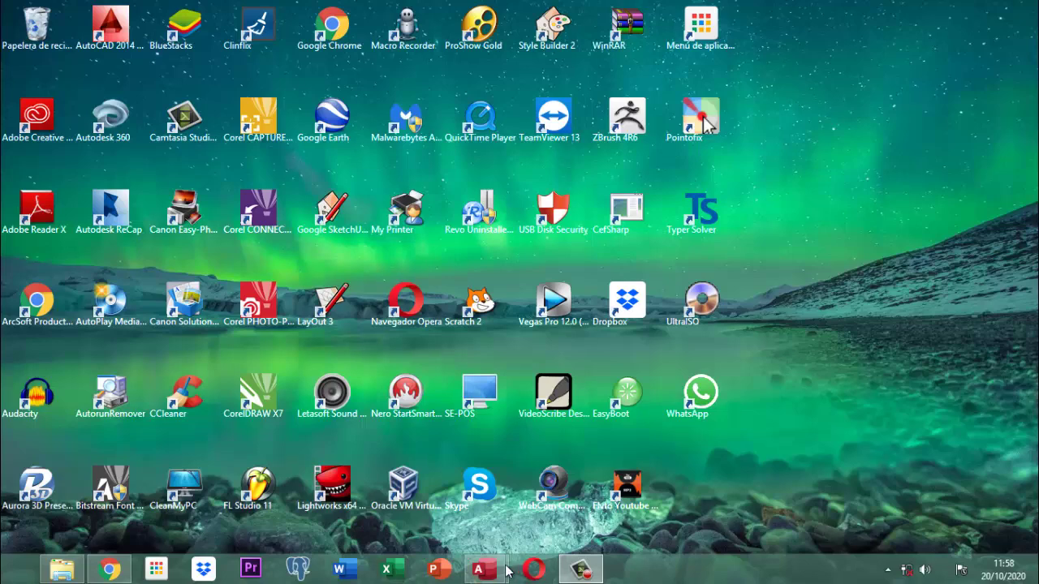
click(572, 561)
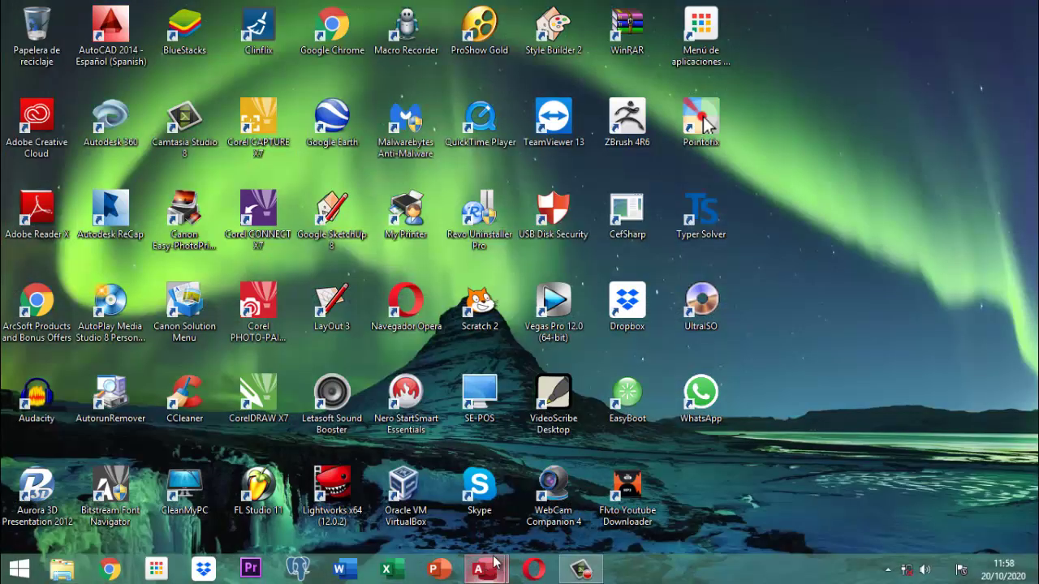
click(485, 572)
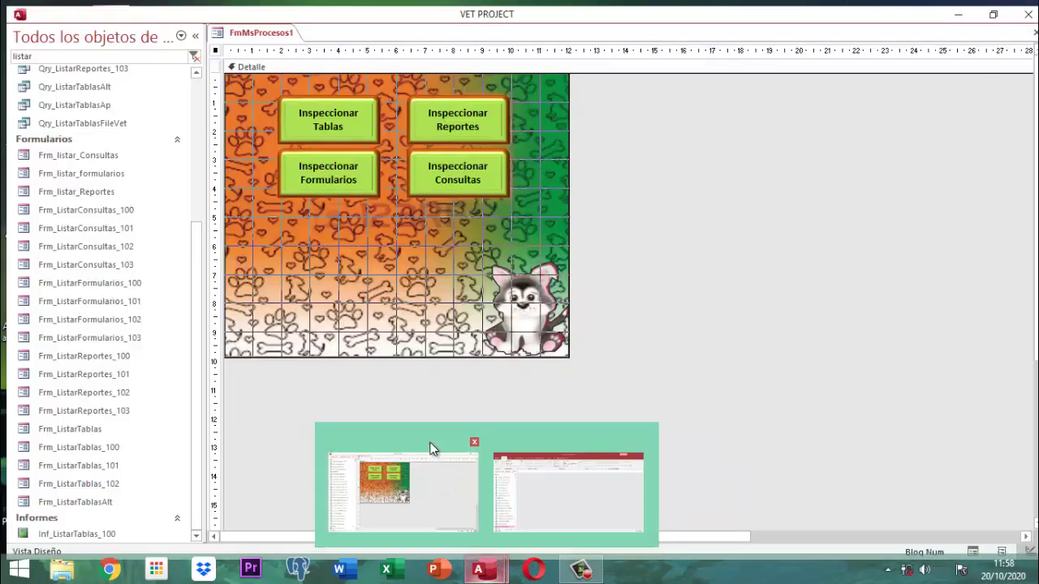
click(430, 449)
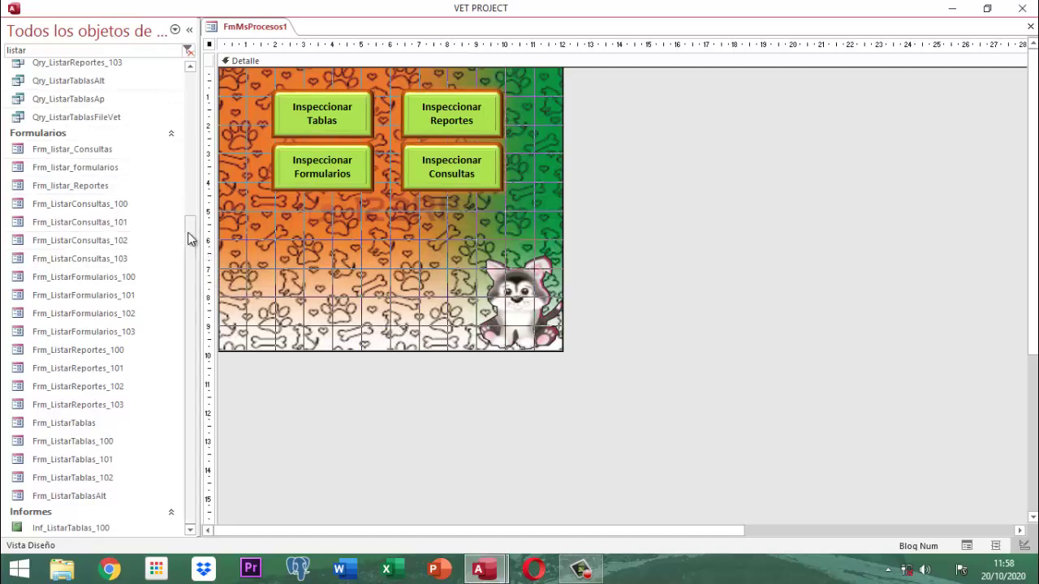
- Copy the queries from Qry_ListarConsultas_100 through Qry_ListarTablasAp in the VET PROJECT database
drag(188, 238, 173, 72)
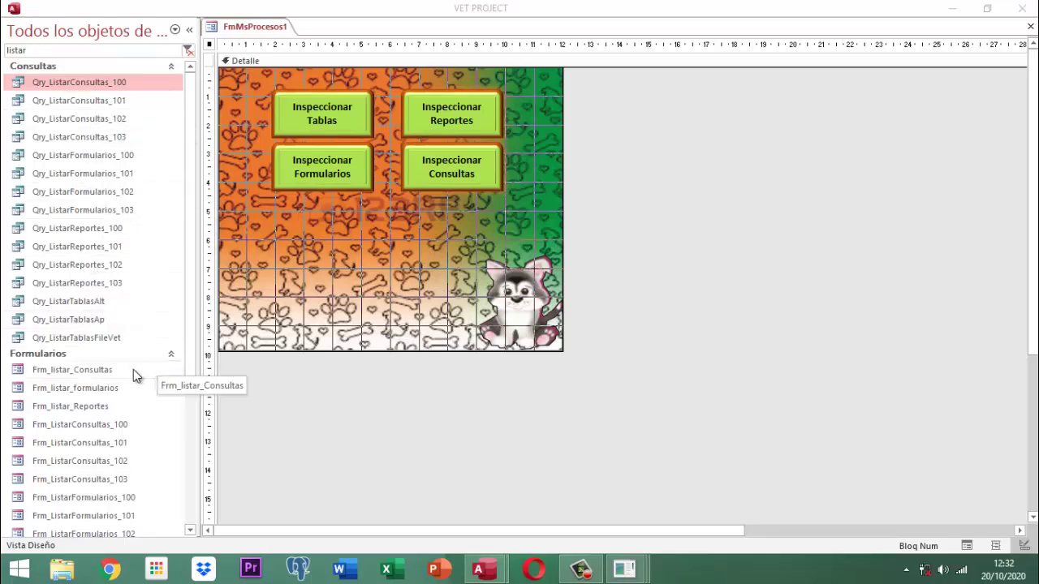
drag(189, 349, 167, 514)
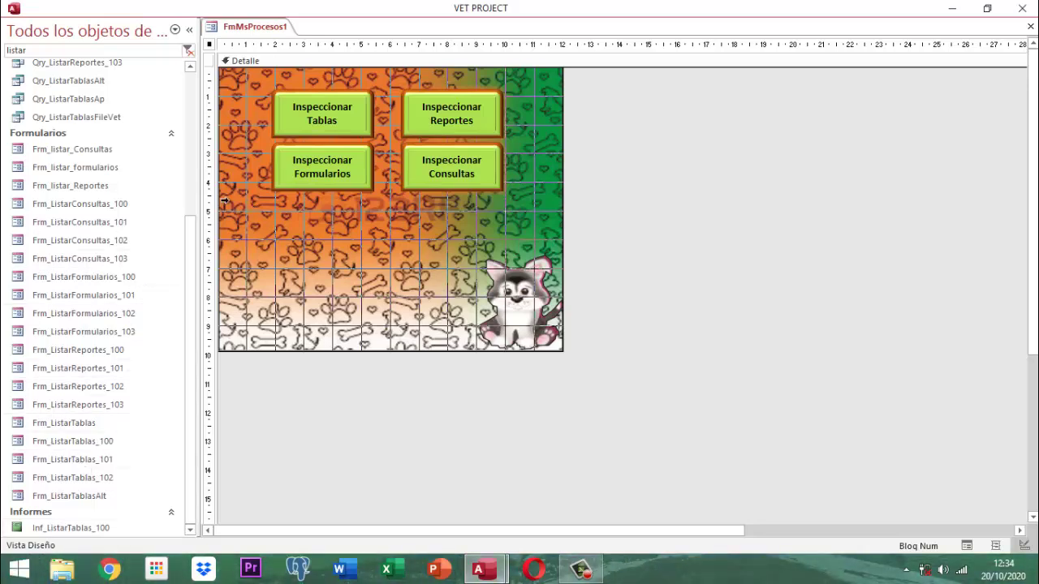
drag(190, 235, 197, 79)
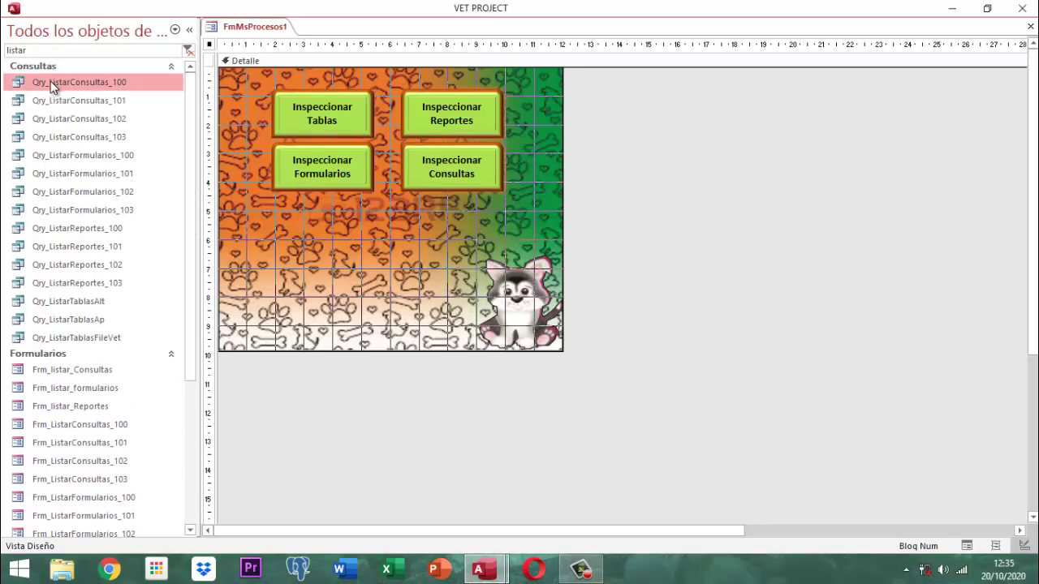
shift+click(50, 322)
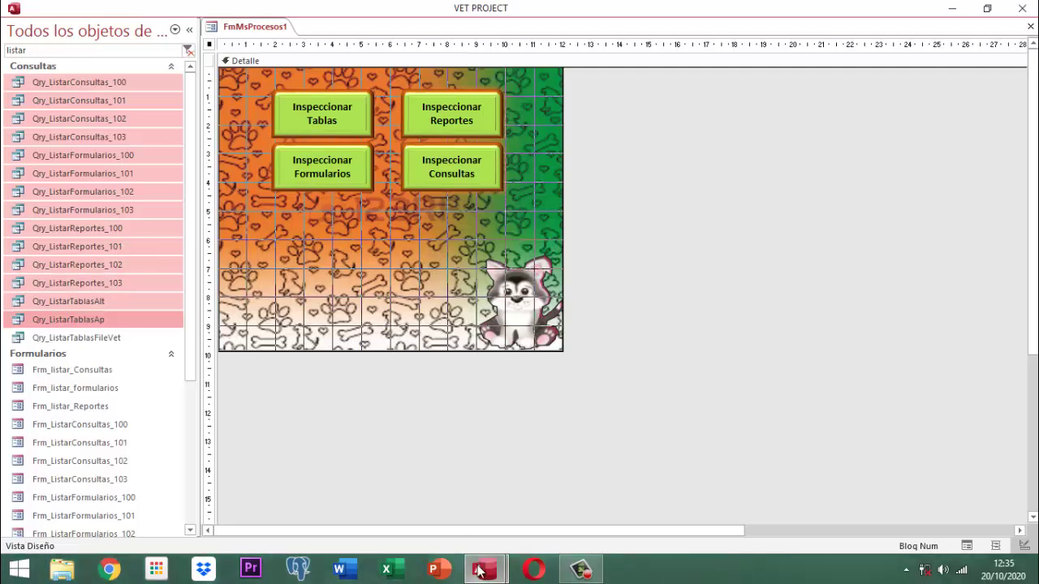
- Switch to the Proyecto DataMining database and close its PANEL PRINCIPAL form
mouse_move(484, 576)
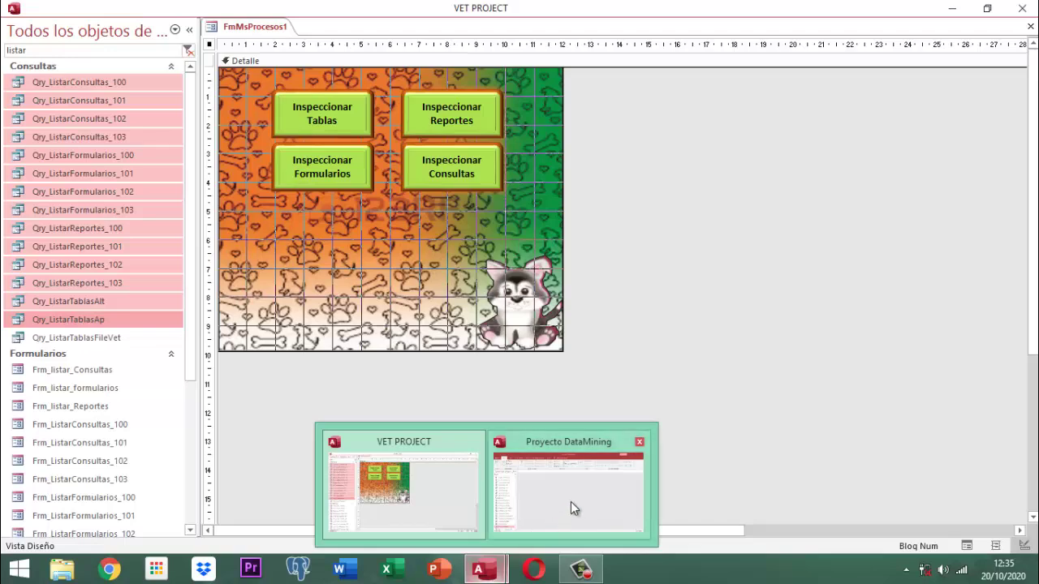
mouse_move(568, 500)
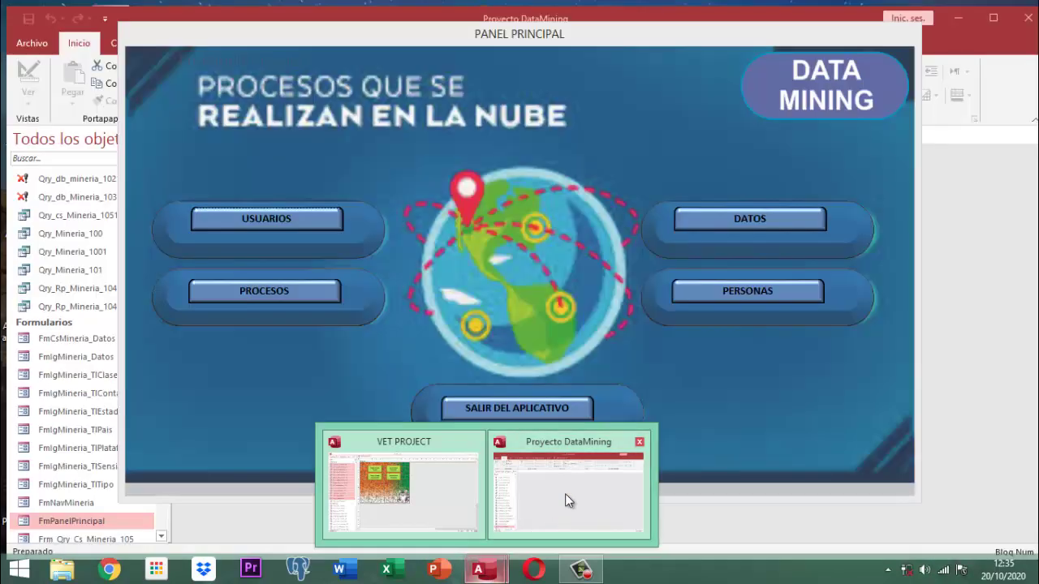
click(565, 493)
click(575, 29)
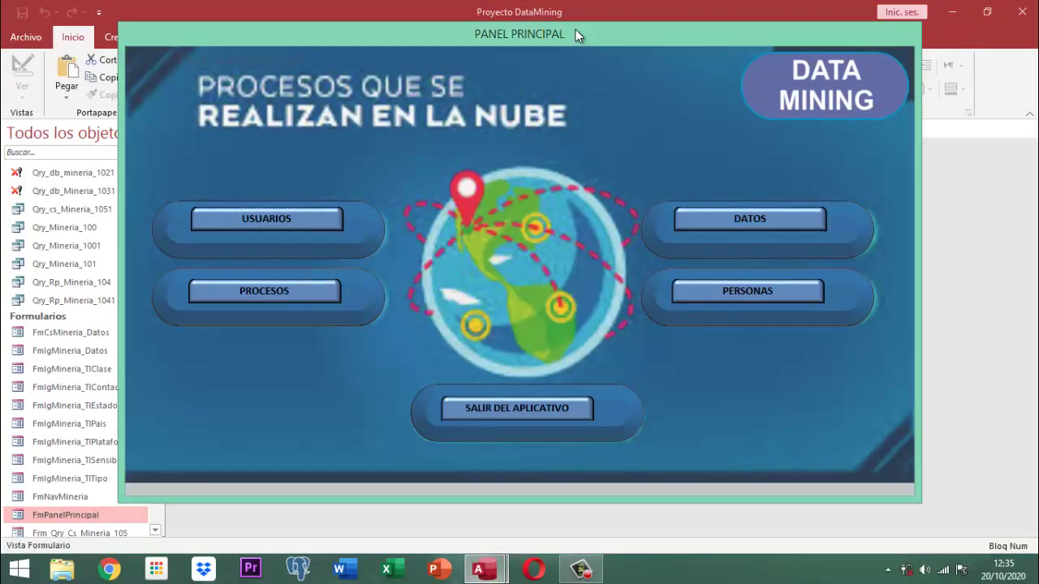
right_click(575, 29)
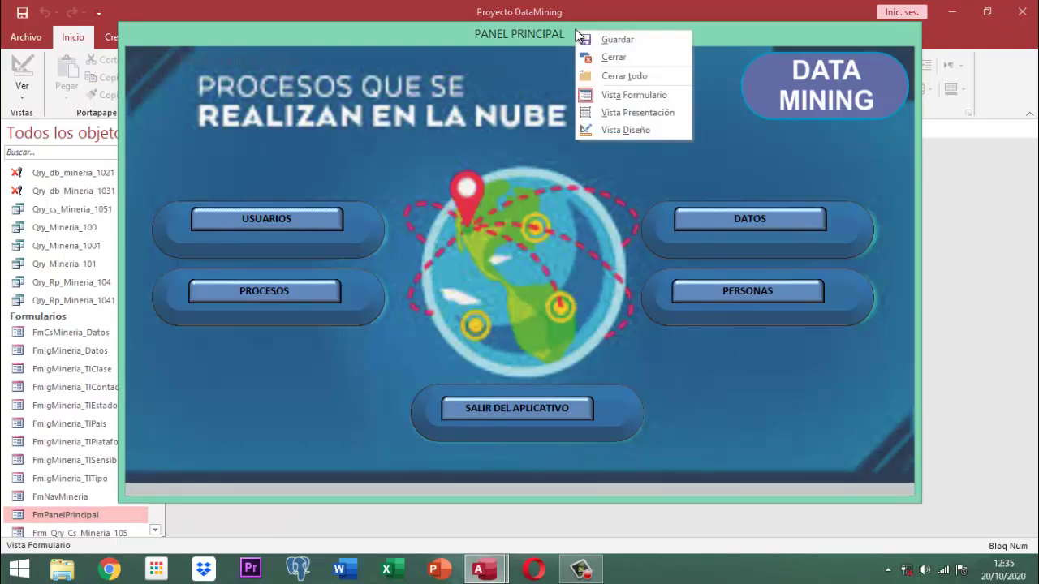
click(613, 56)
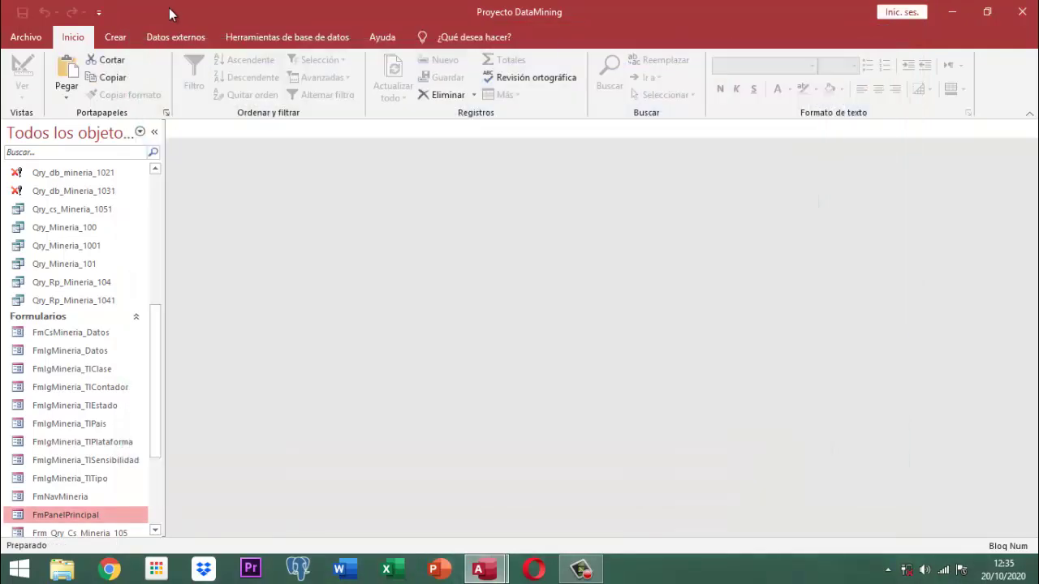
- Paste the copied queries, Qry_ListarConsultas_100 through Qry_ListarTablasAp, into Proyecto DataMining, keeping each query's original name
drag(159, 316, 160, 183)
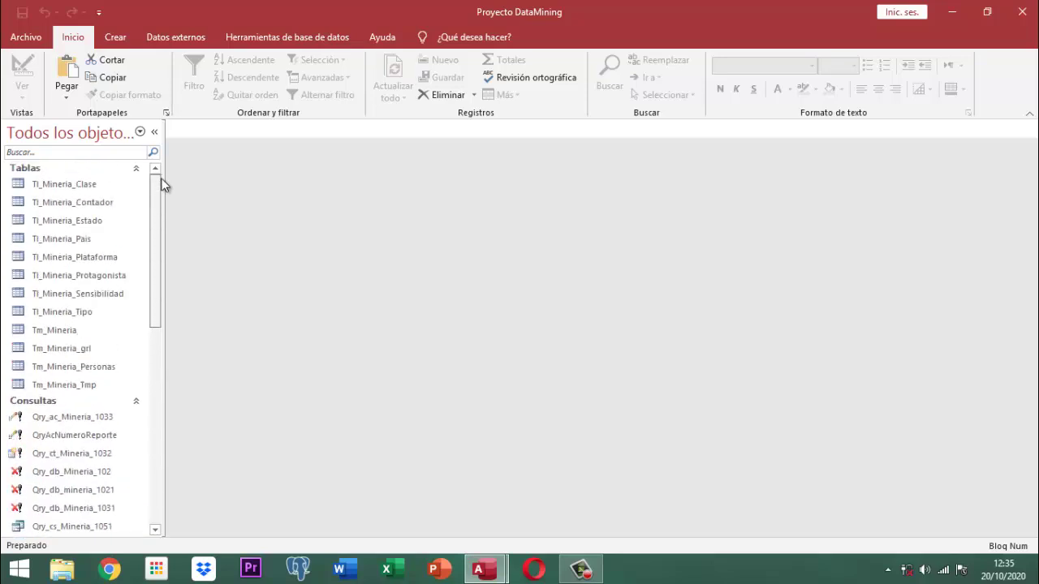
click(40, 187)
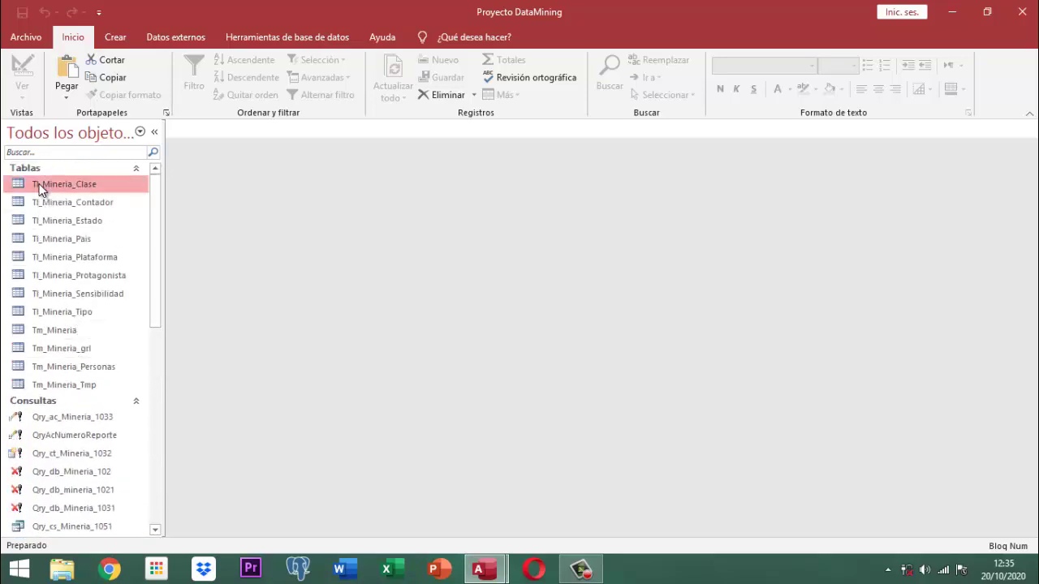
right_click(40, 189)
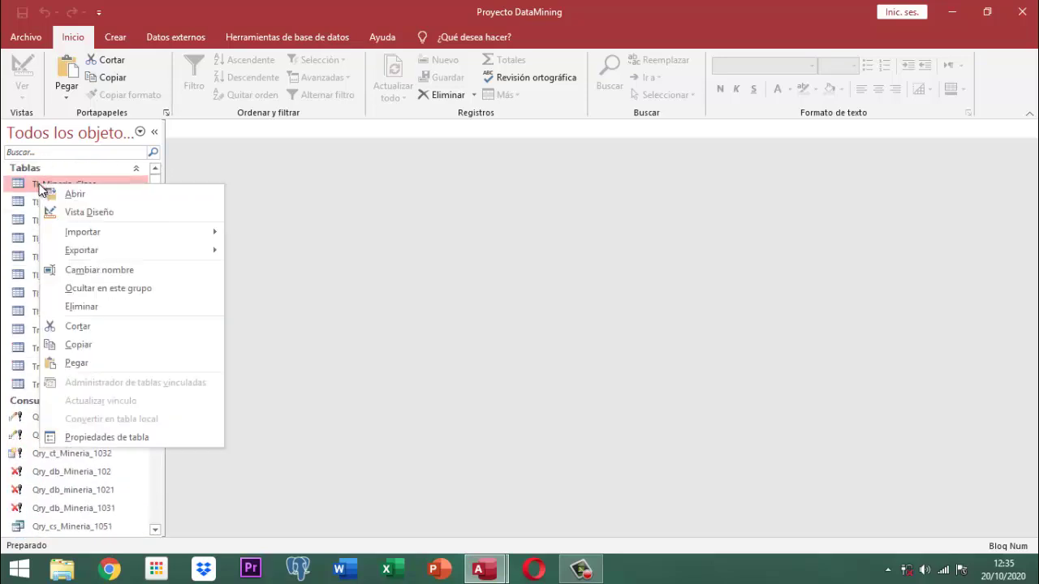
click(75, 364)
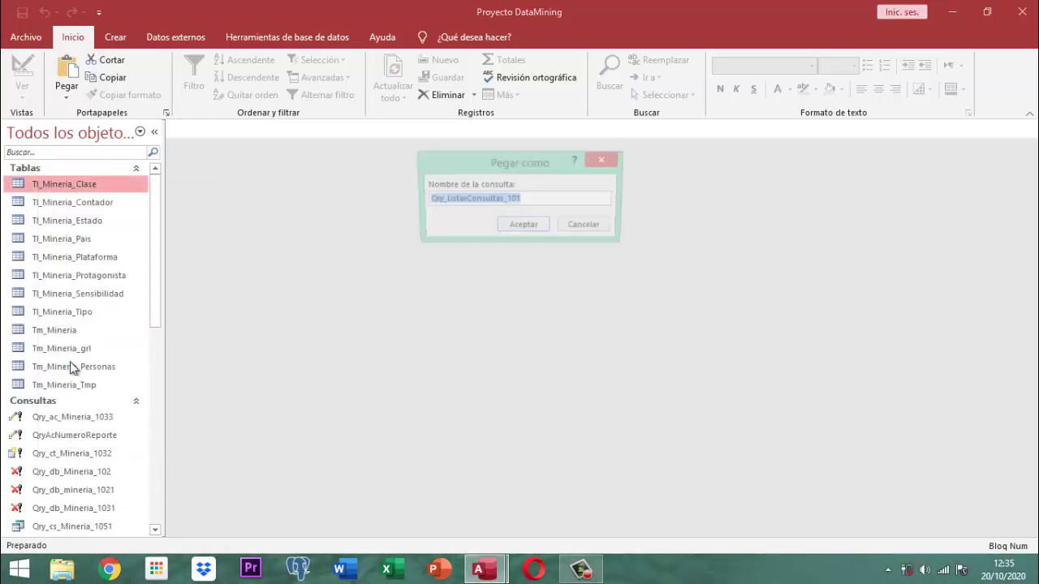
click(519, 232)
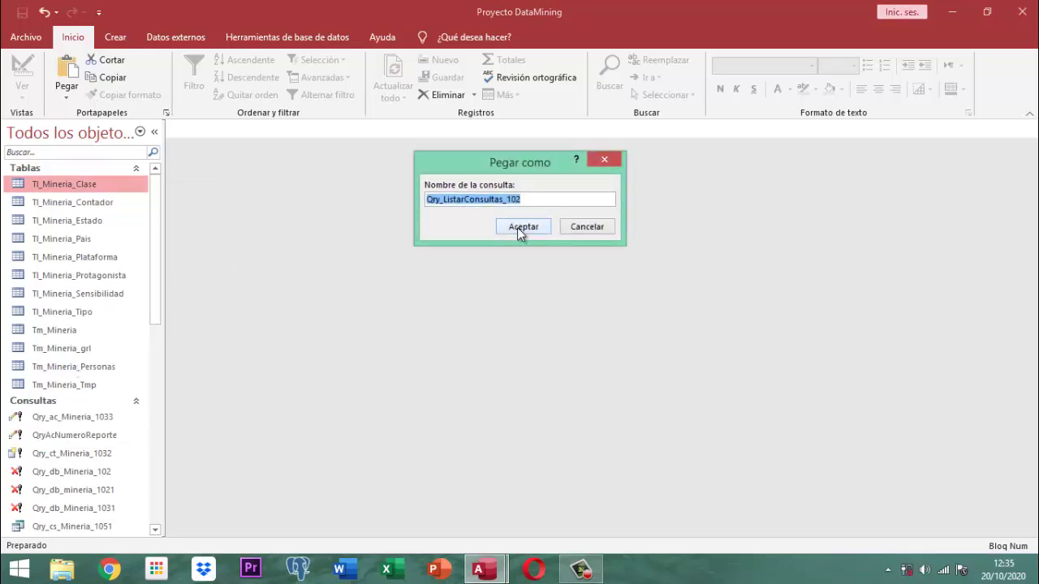
click(519, 227)
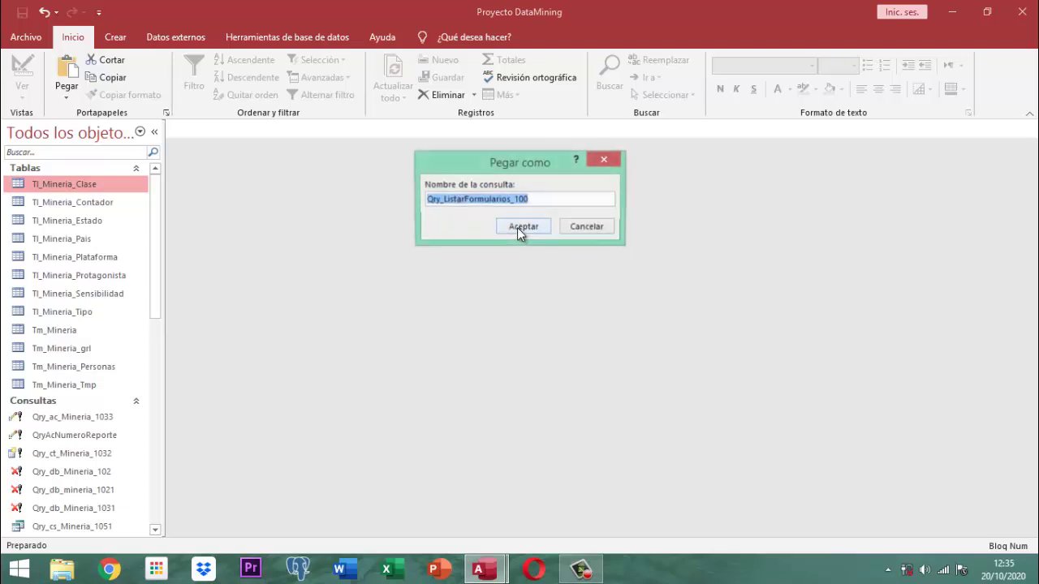
click(520, 227)
click(519, 227)
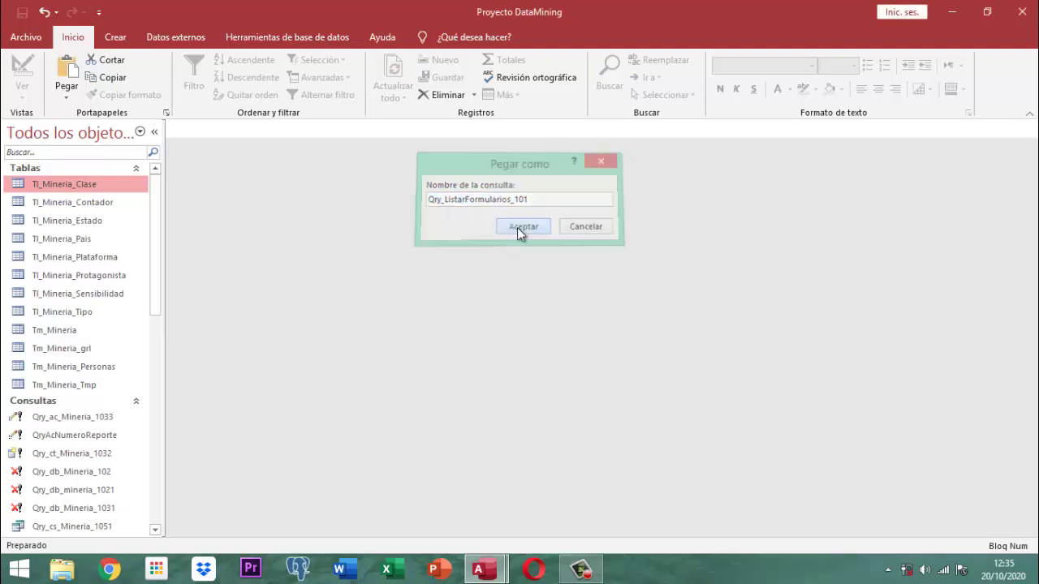
click(521, 227)
click(520, 227)
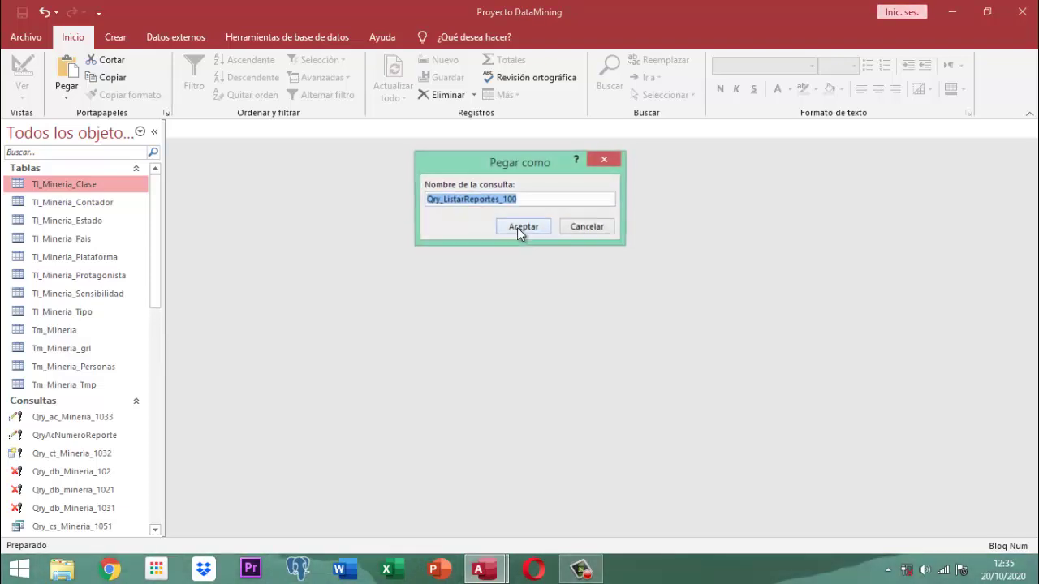
click(520, 227)
click(520, 227)
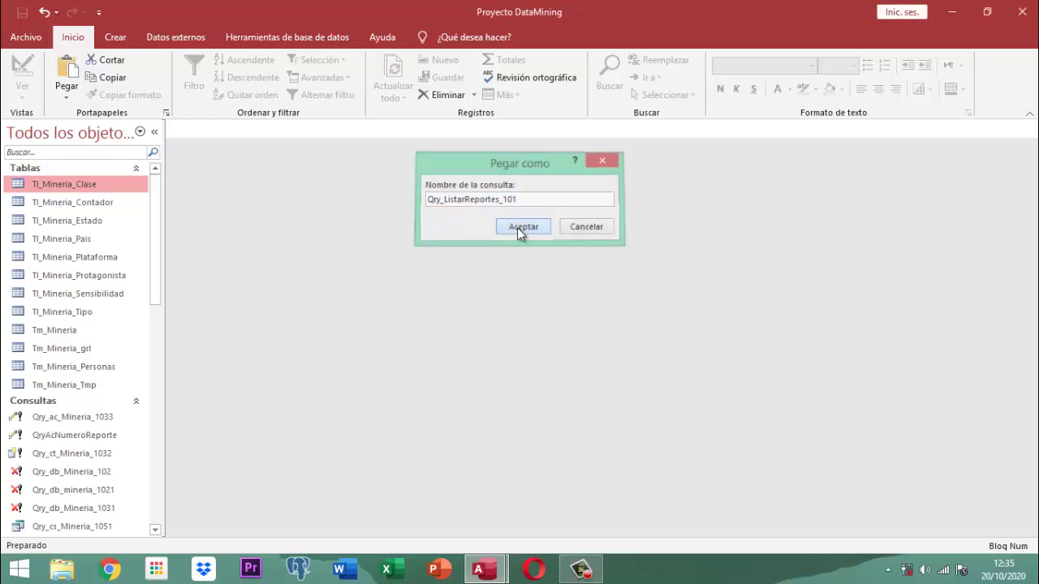
click(520, 227)
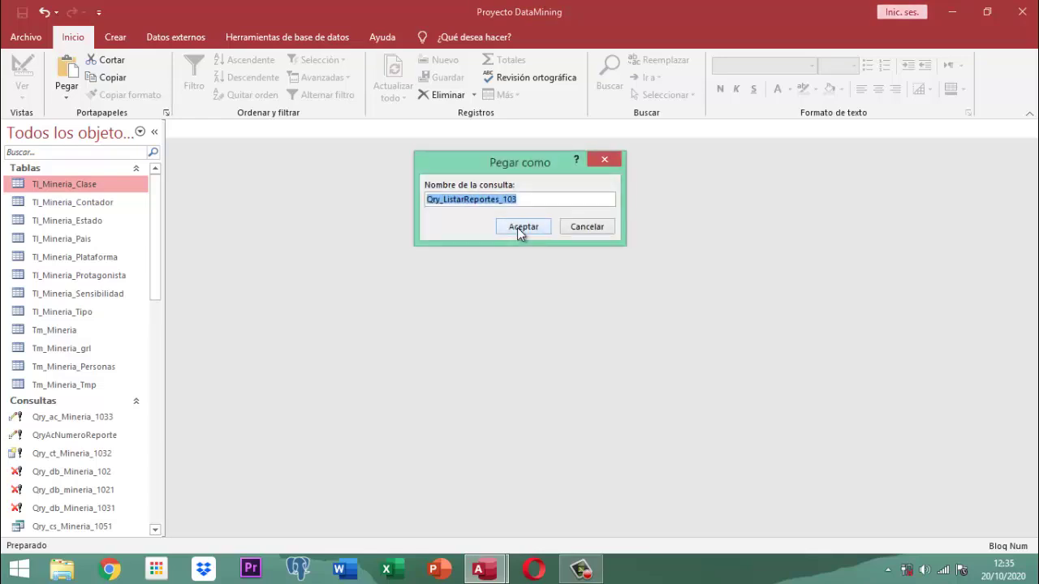
click(520, 228)
click(521, 228)
click(520, 227)
click(520, 227)
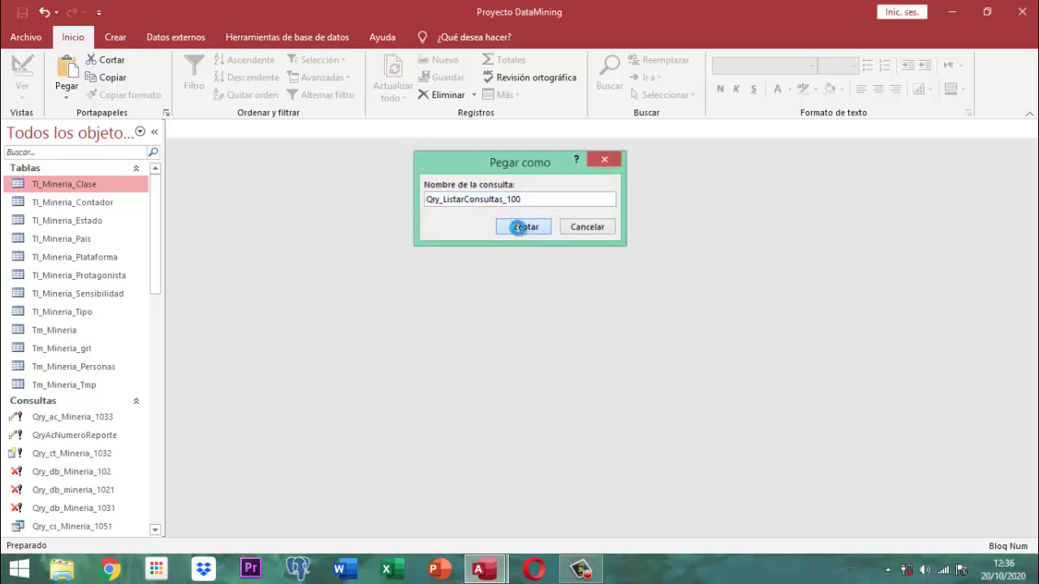
- Filter the database objects by "listar" to check the pasted queries, and clear the filter
click(55, 152)
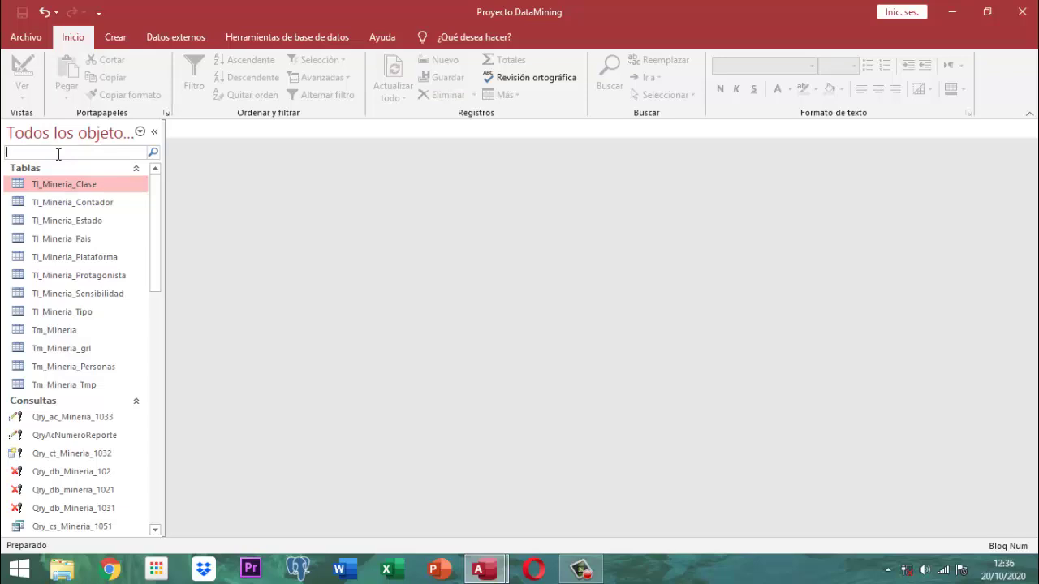
text(list)
key(Caps_Lock)
text(R)
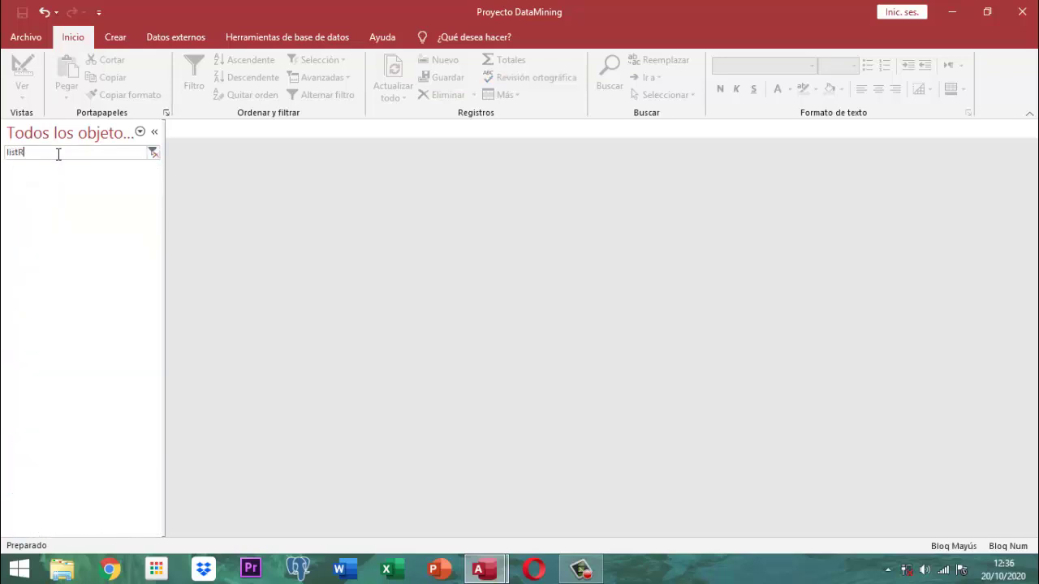
key(BackSpace)
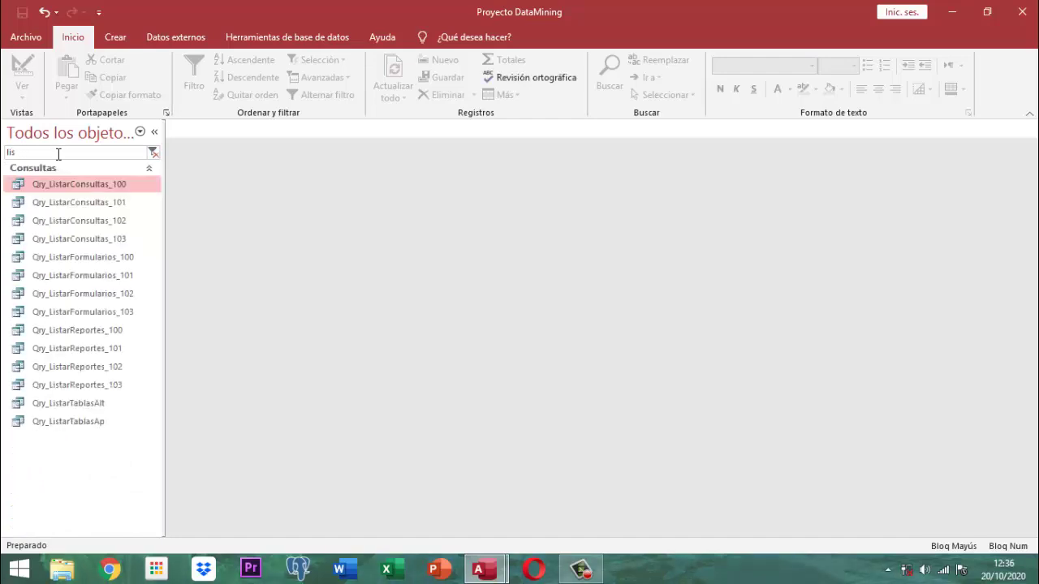
text(AR)
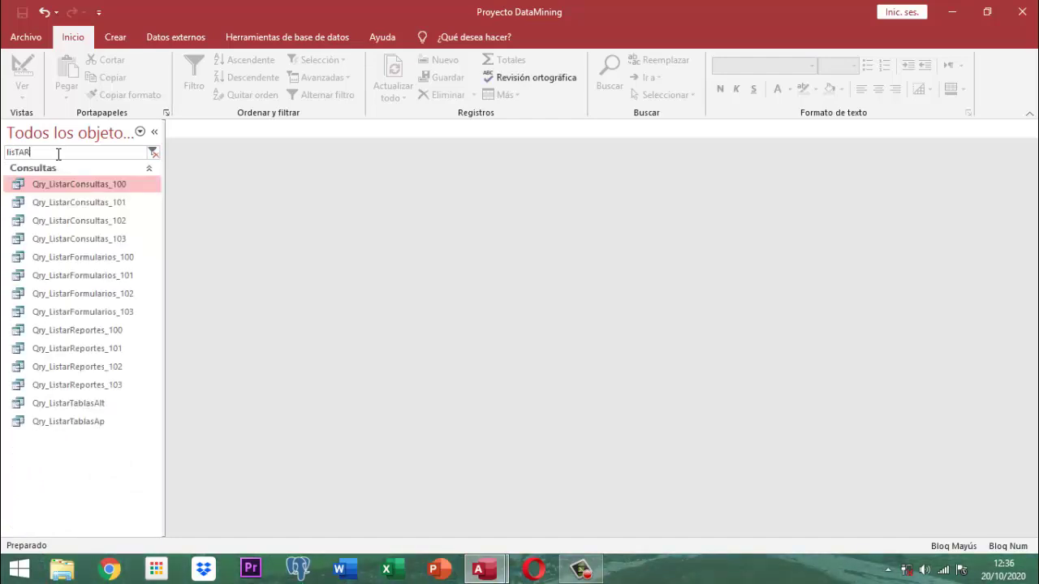
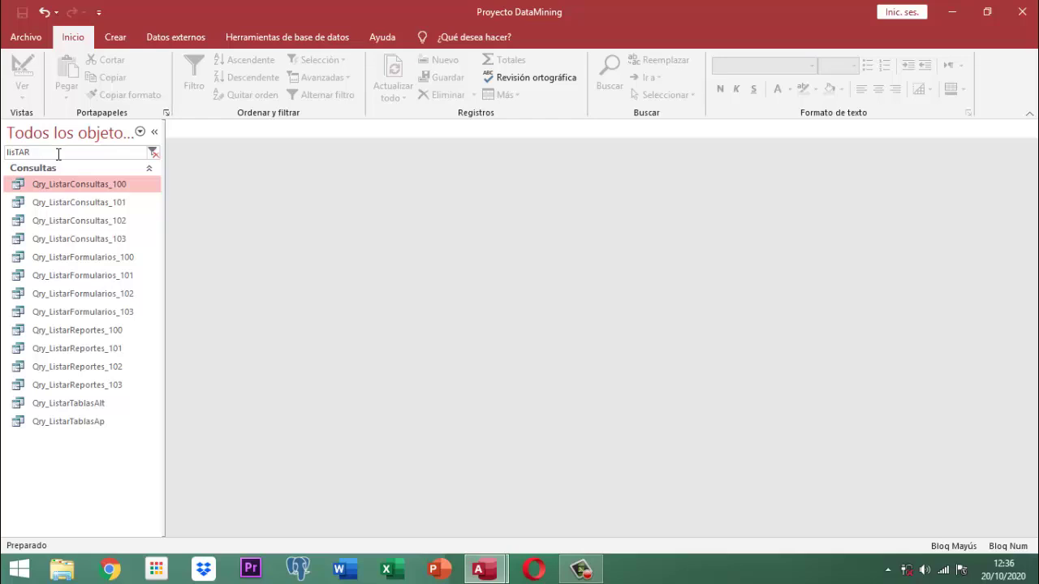
key(BackSpace)
key(BackSpace)
key(BackSpace)
key(BackSpace)
key(BackSpace)
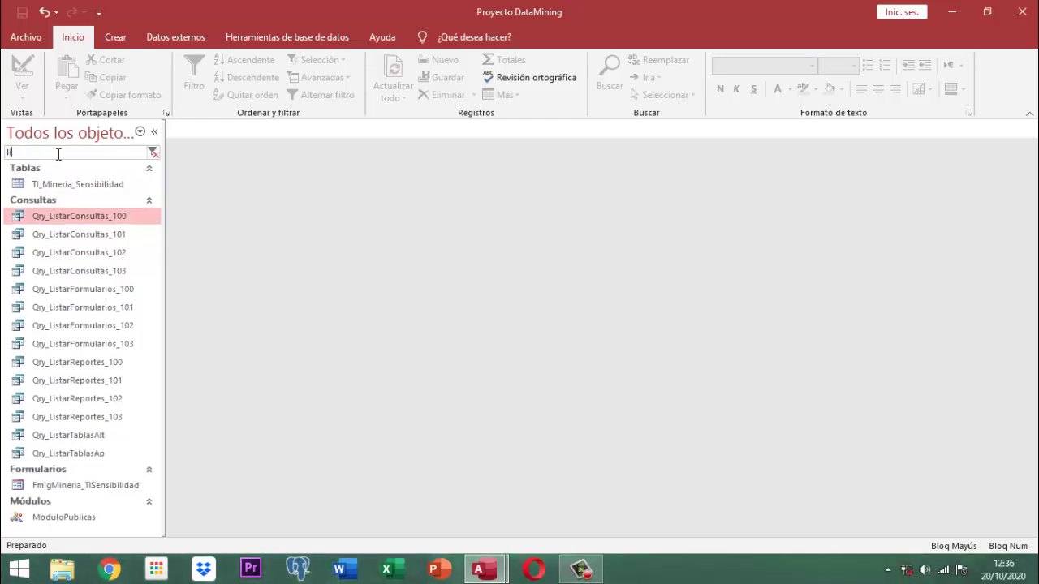
key(BackSpace)
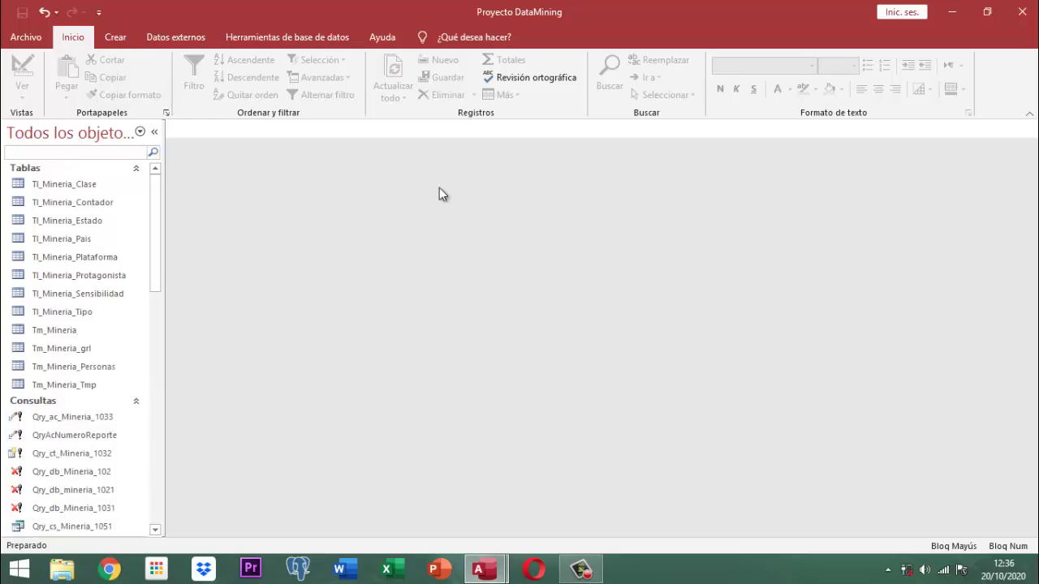
- Switch to the VET PROJECT database, clear the "listar" object filter, and copy the TblDatosTablas table
mouse_move(487, 570)
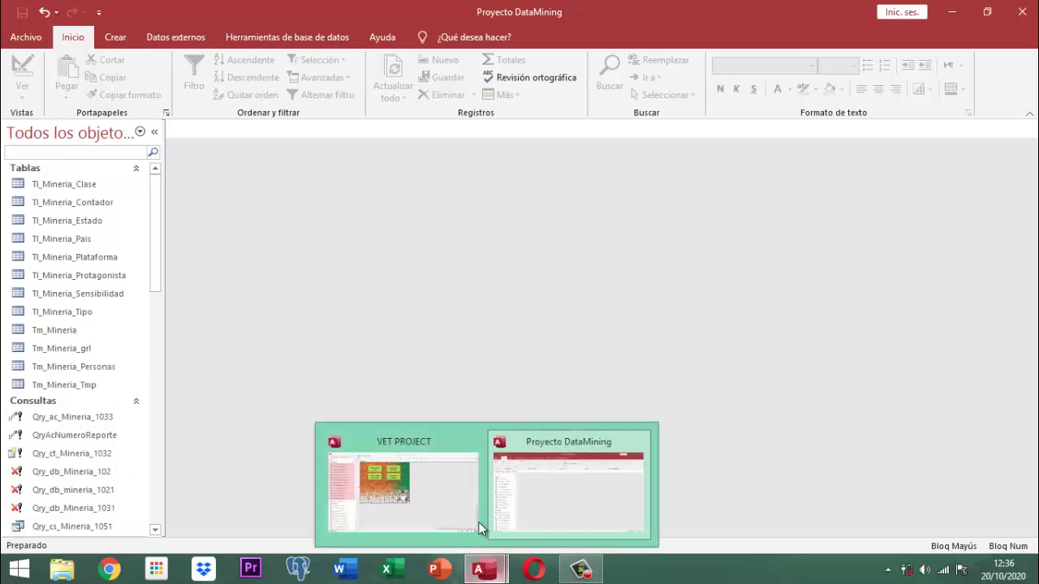
click(467, 517)
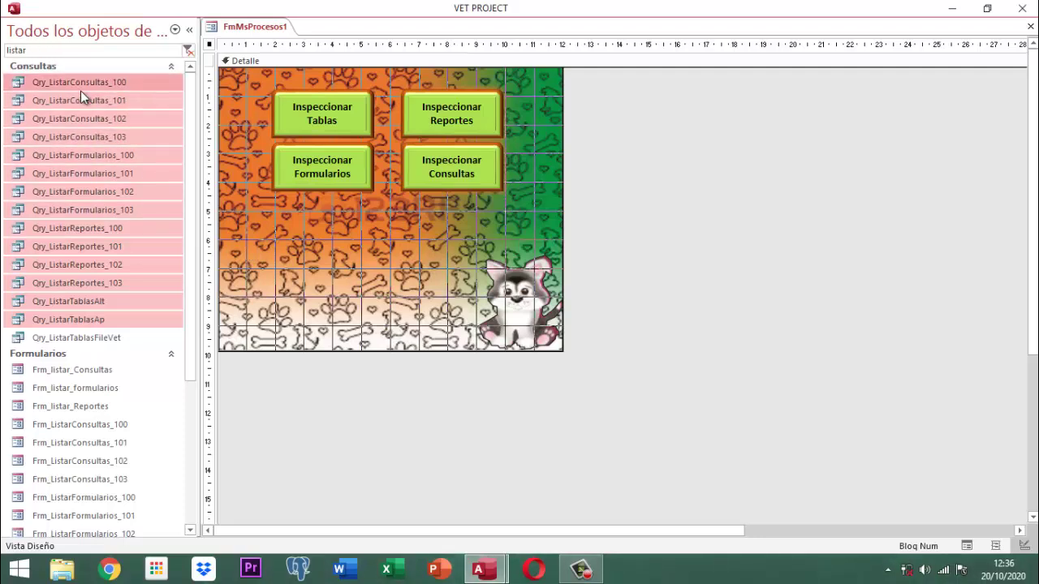
drag(42, 52, 4, 52)
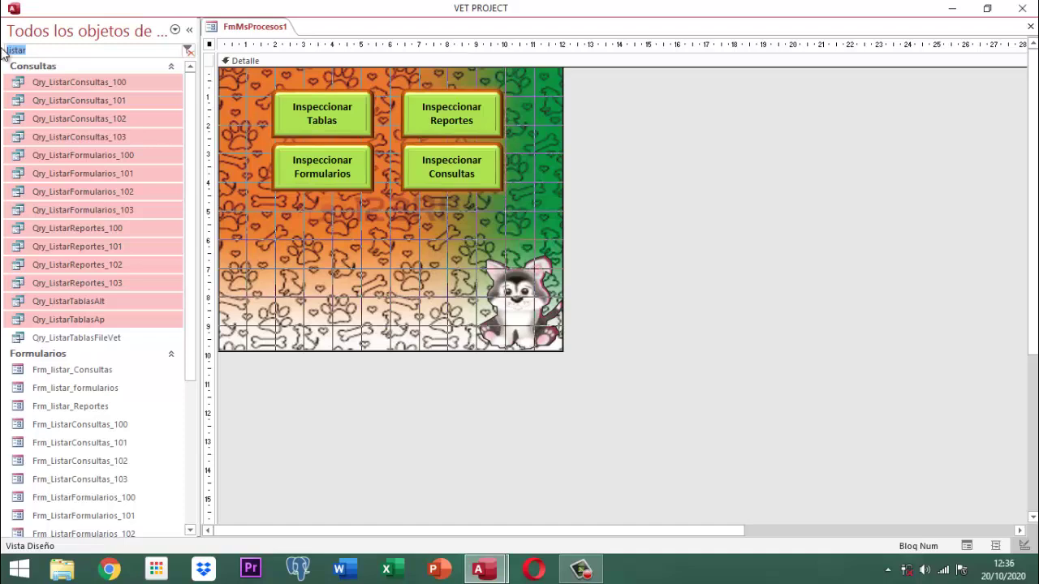
key(BackSpace)
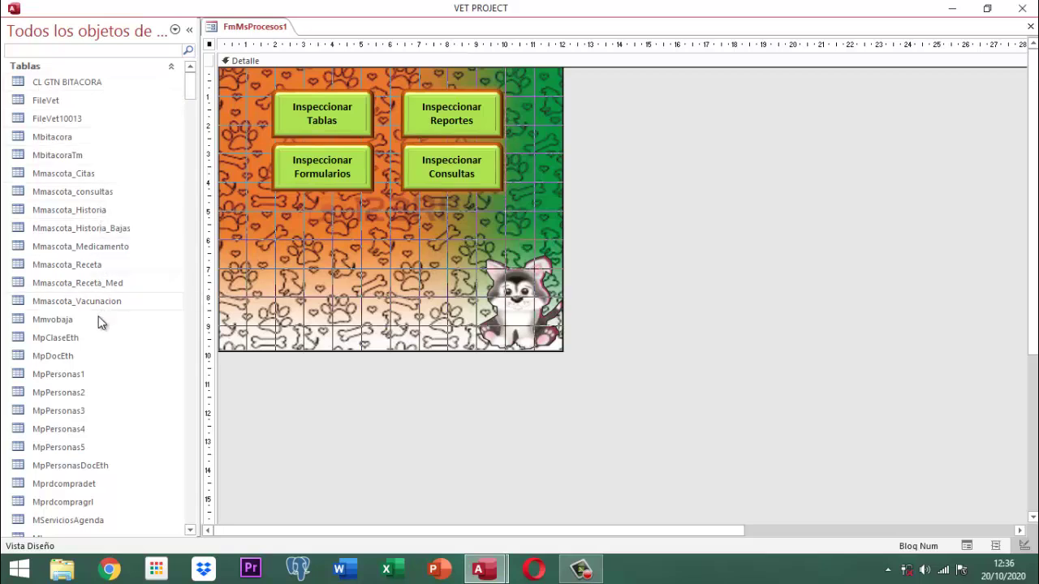
scroll(99, 325, down, 3)
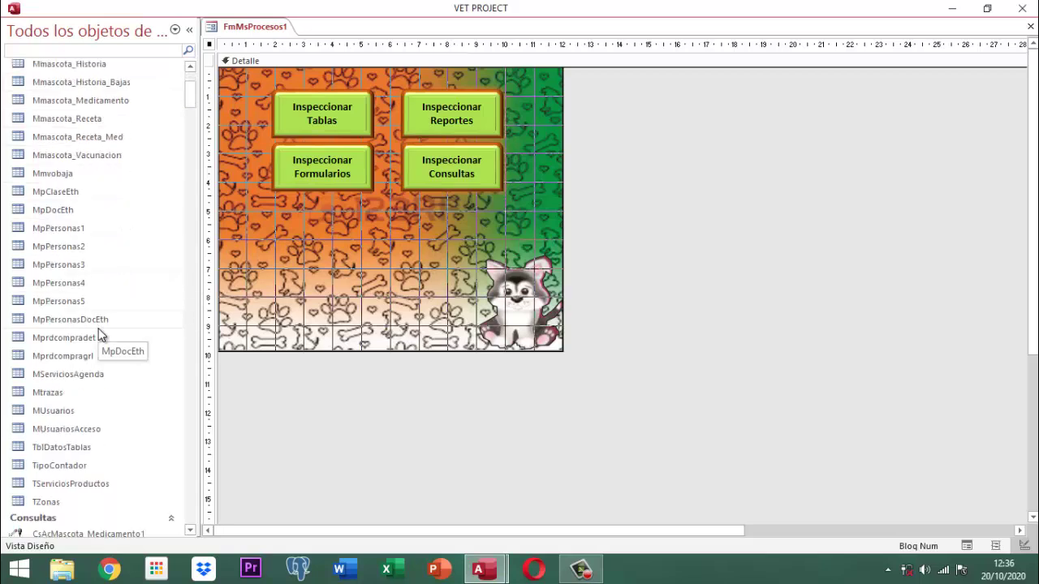
click(69, 451)
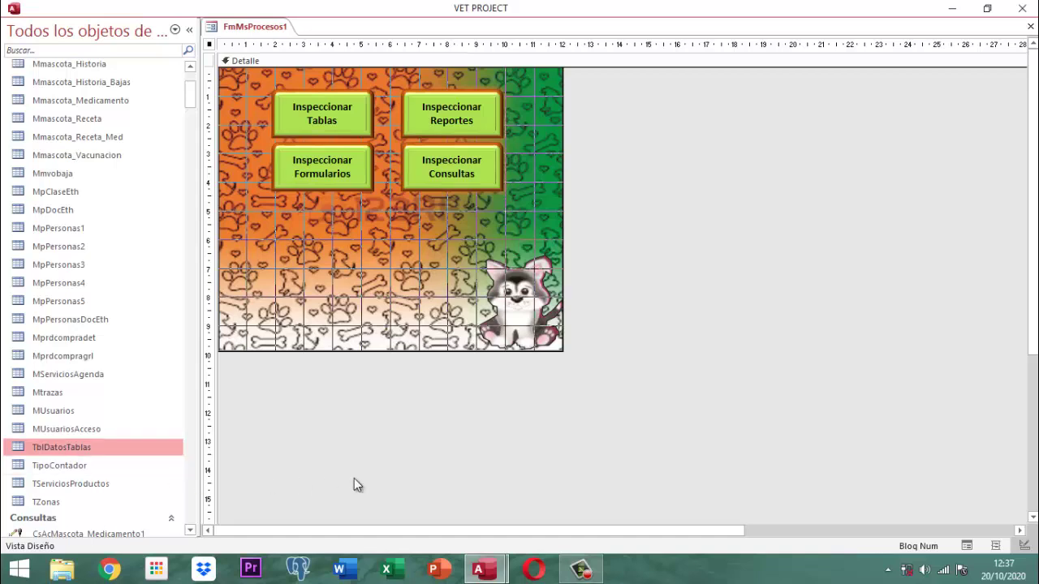
- Paste the copied table into Proyecto DataMining as TblDatosTablas, with the structure only
mouse_move(486, 570)
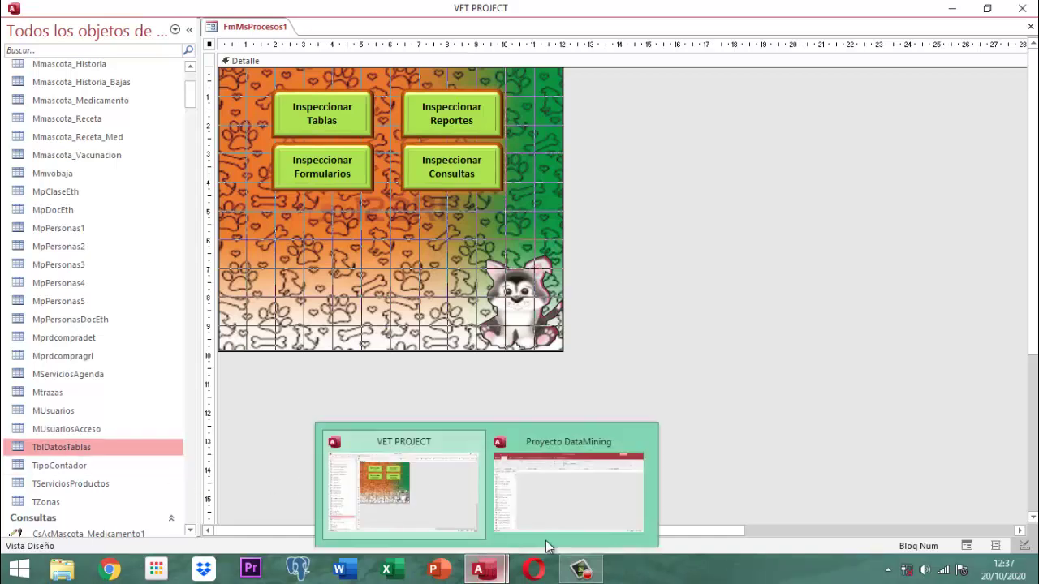
click(602, 512)
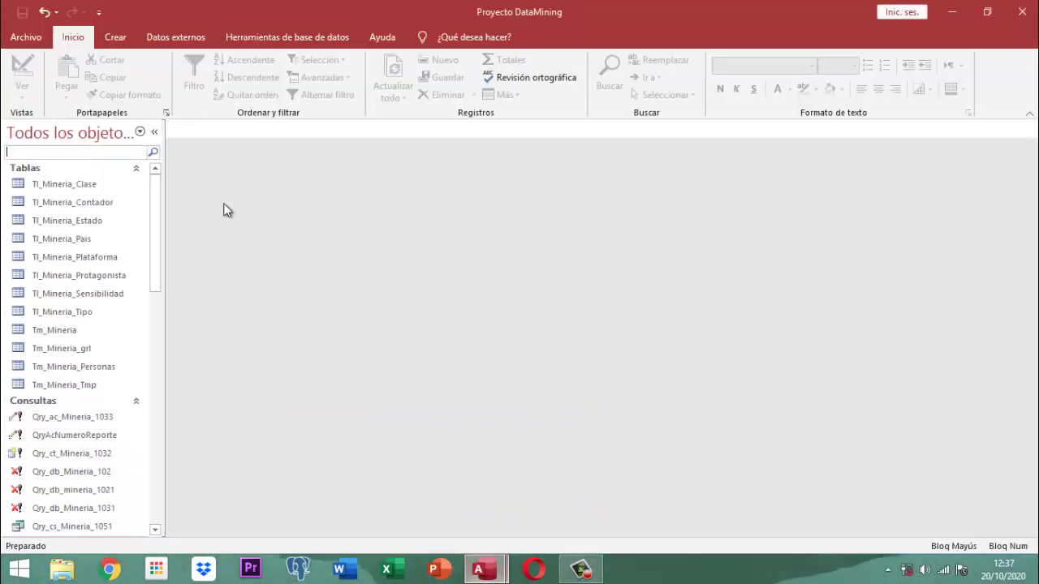
click(43, 182)
right_click(43, 183)
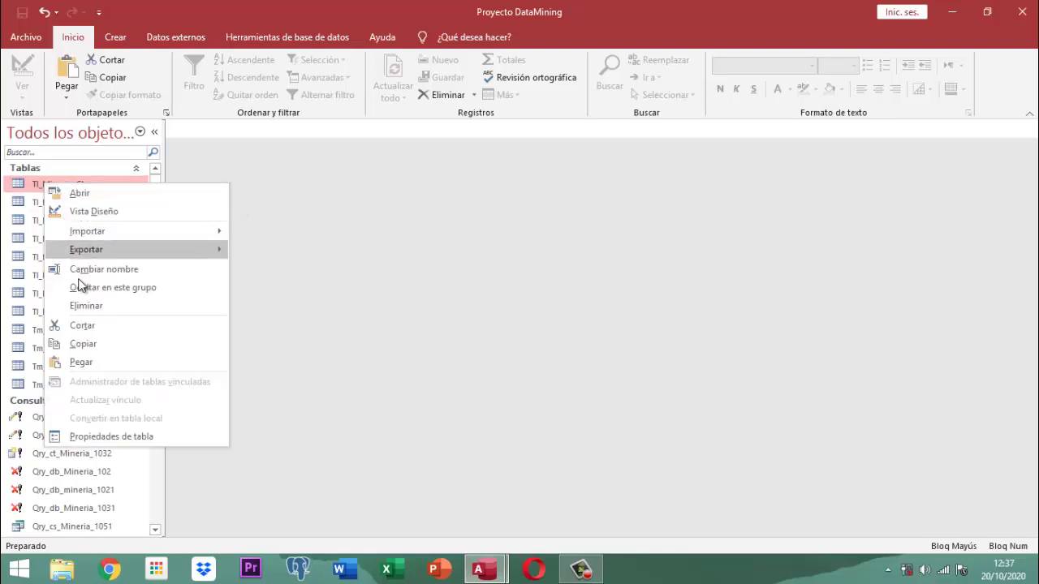
click(82, 362)
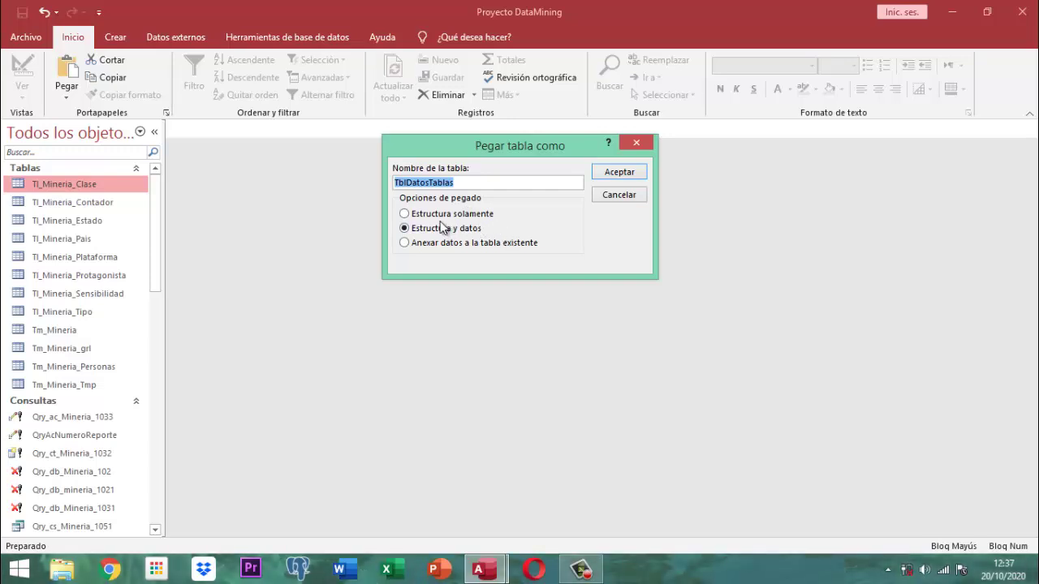
click(454, 215)
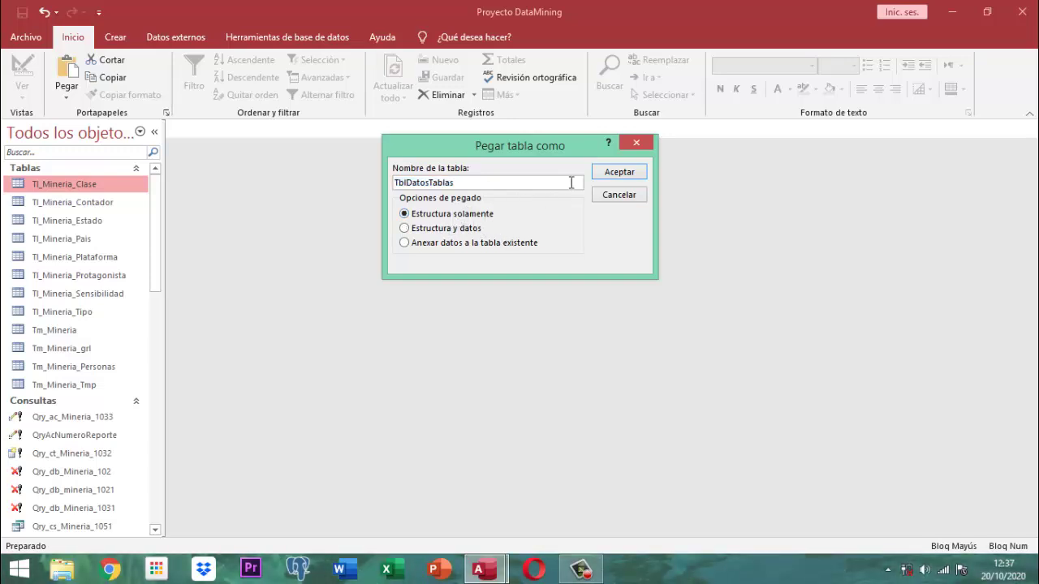
click(632, 172)
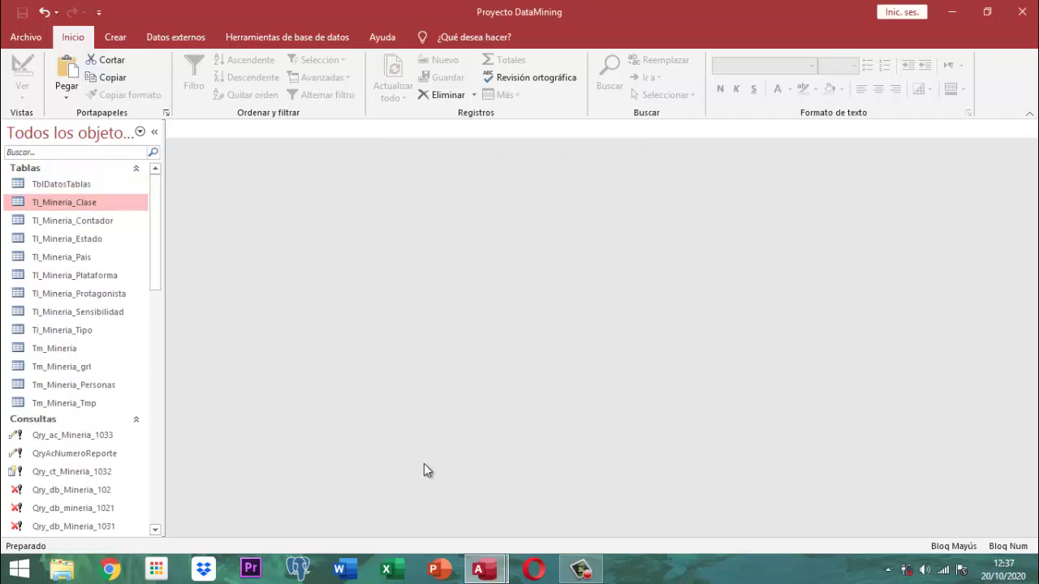
- In VET PROJECT, filter the objects by "LISTAR" and copy the forms from Frm_listar_Consultas through Frm_ListarTablasAlt
mouse_move(501, 574)
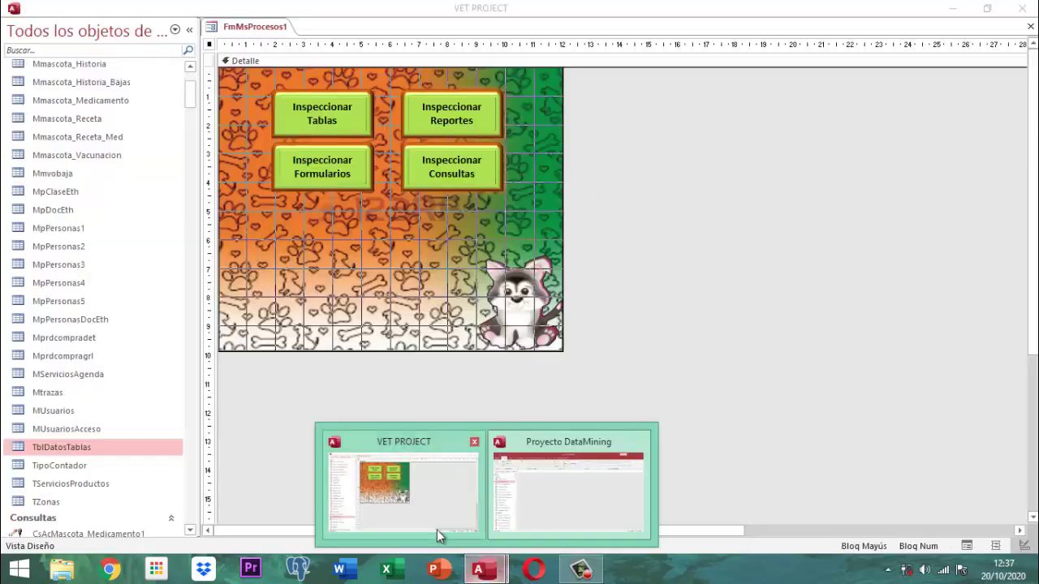
click(439, 515)
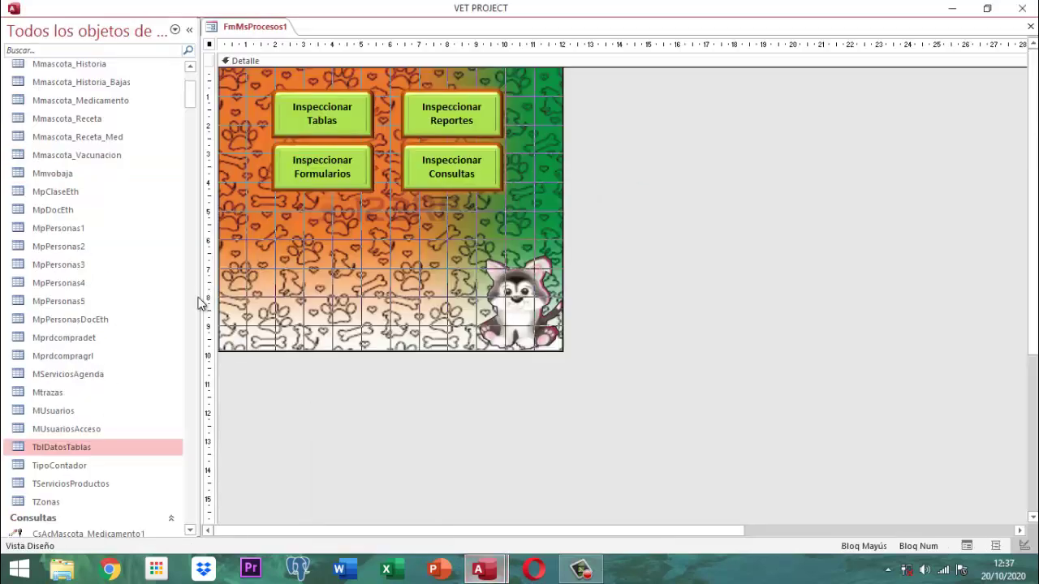
click(49, 51)
text(LiSTAR)
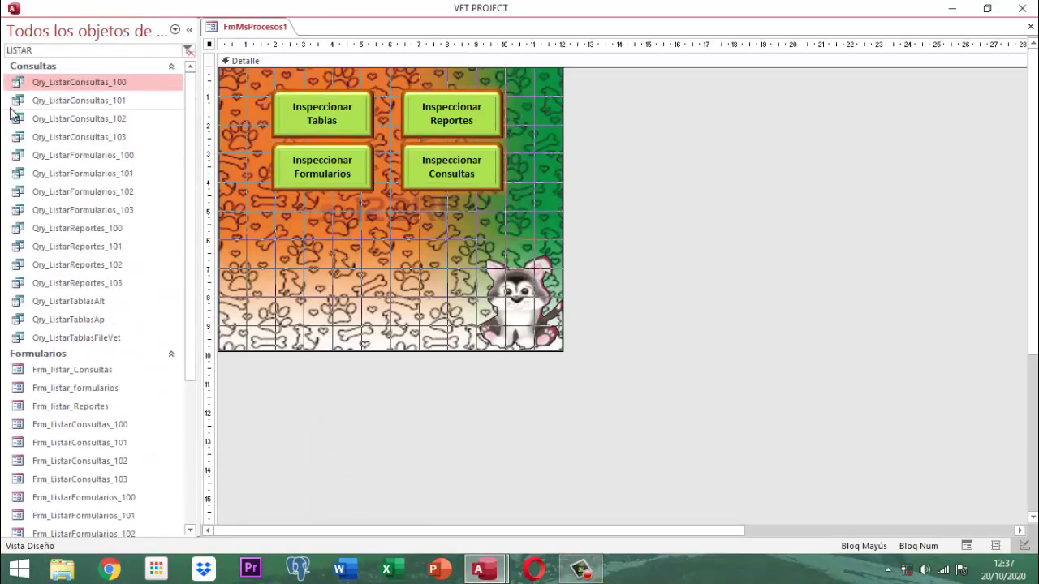
scroll(61, 268, down, 2)
scroll(67, 276, down, 2)
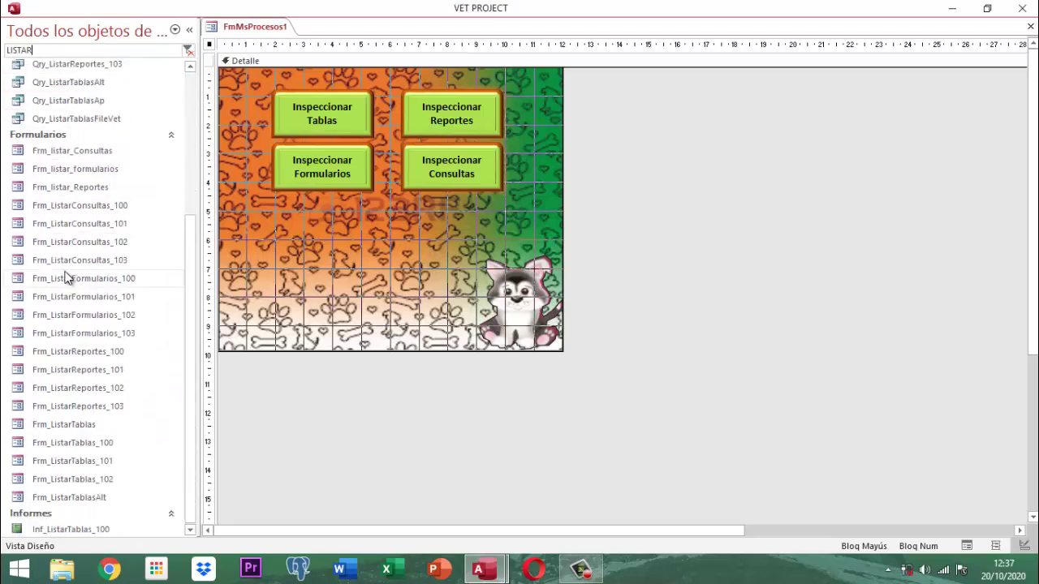
click(70, 150)
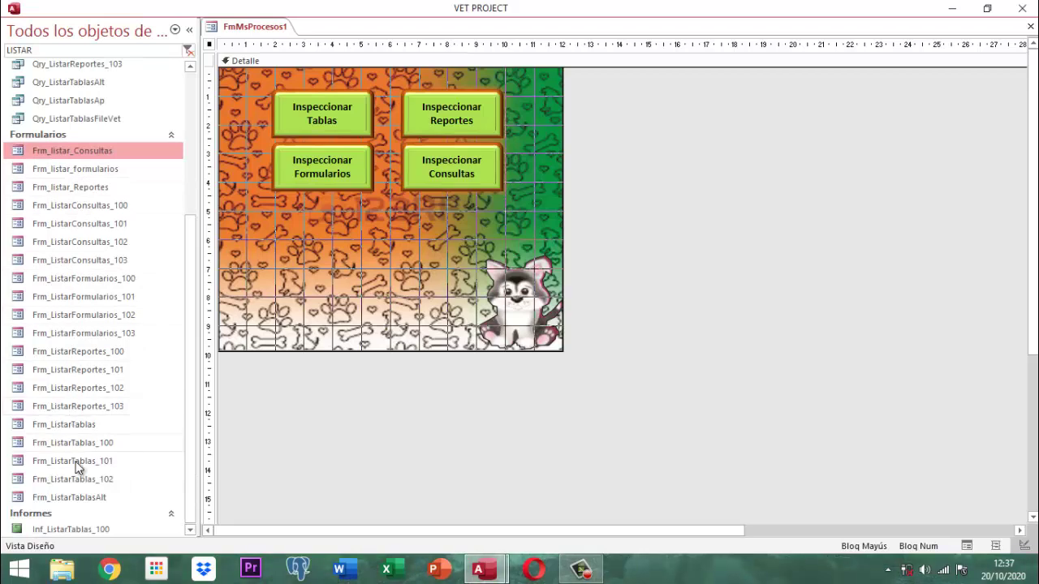
shift+click(71, 498)
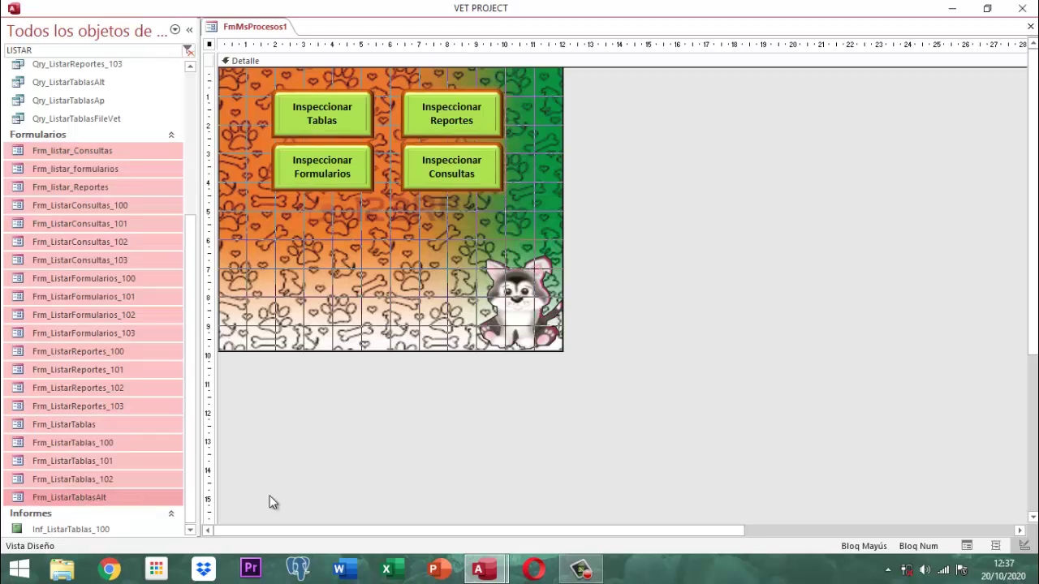
- Paste the copied "Listar" forms into Proyecto DataMining, keeping each form's original name through Frm_ListarTablasAlt
mouse_move(483, 572)
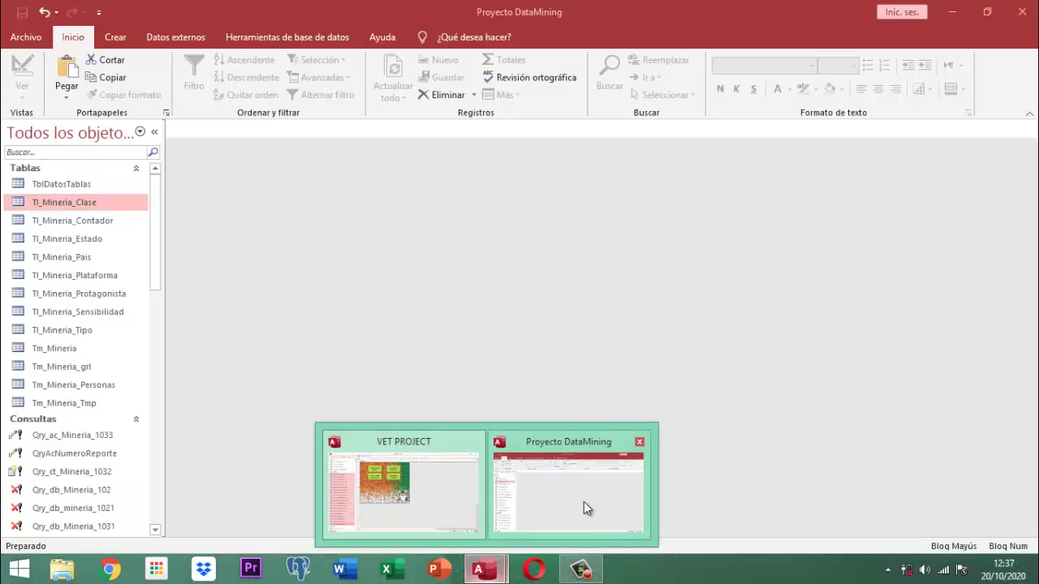
click(584, 502)
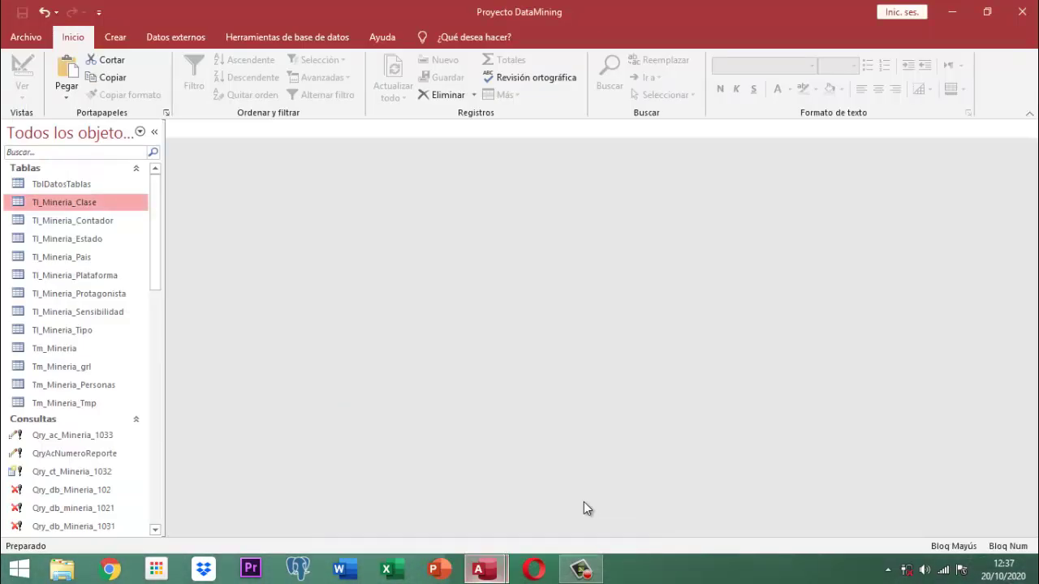
right_click(81, 220)
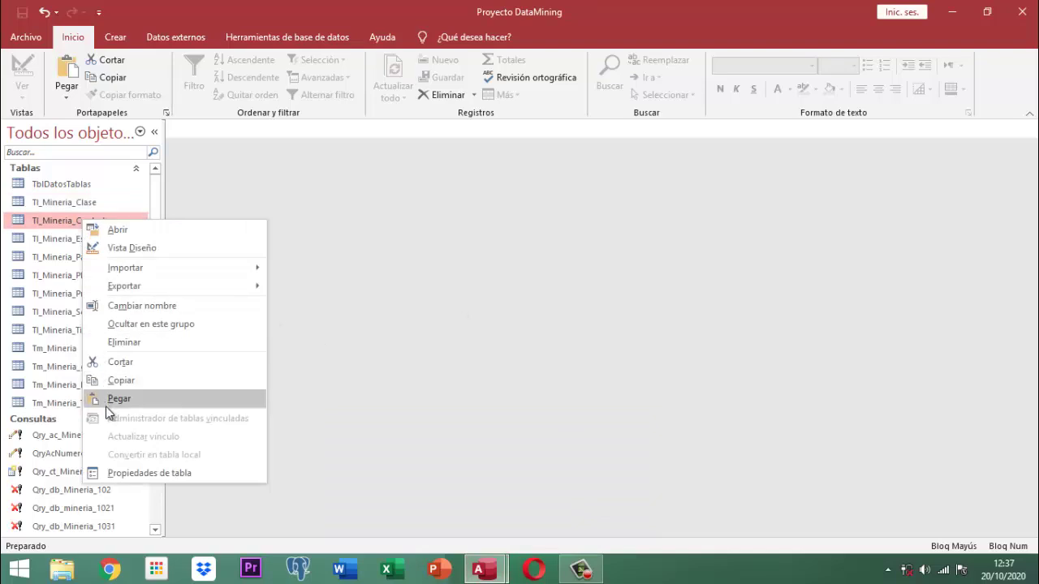
click(119, 399)
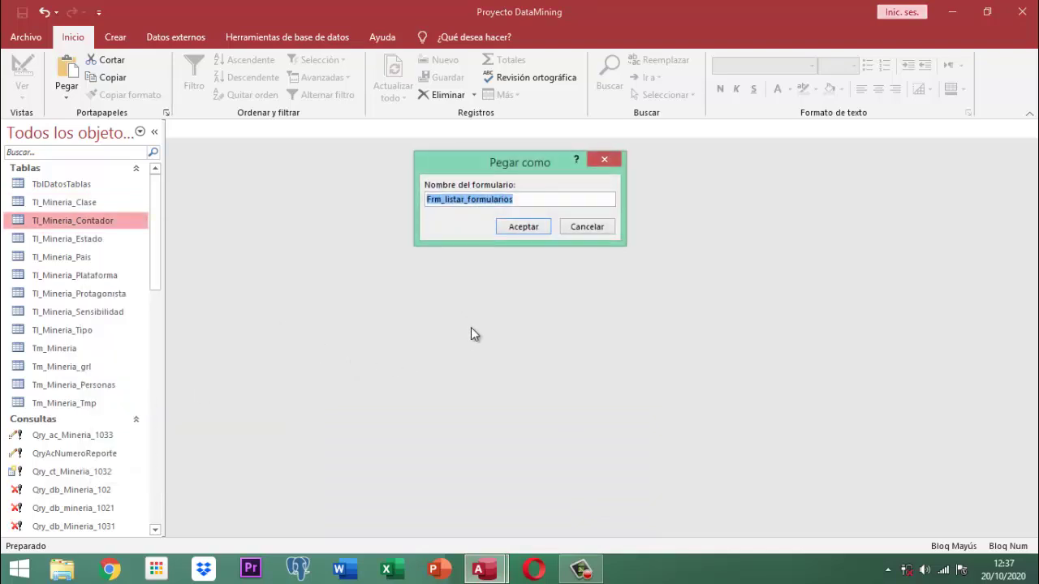
click(525, 227)
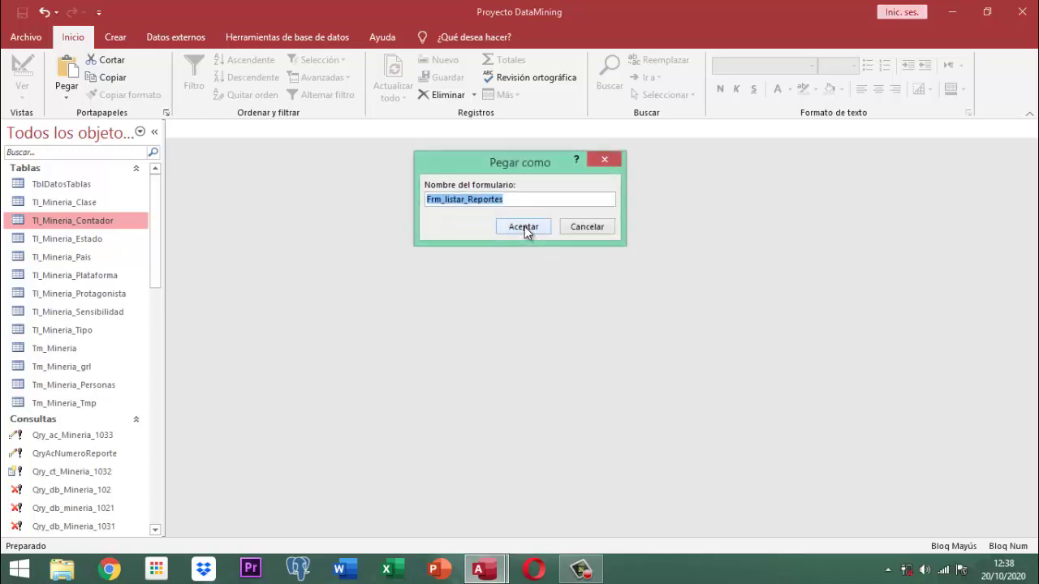
click(524, 226)
click(524, 226)
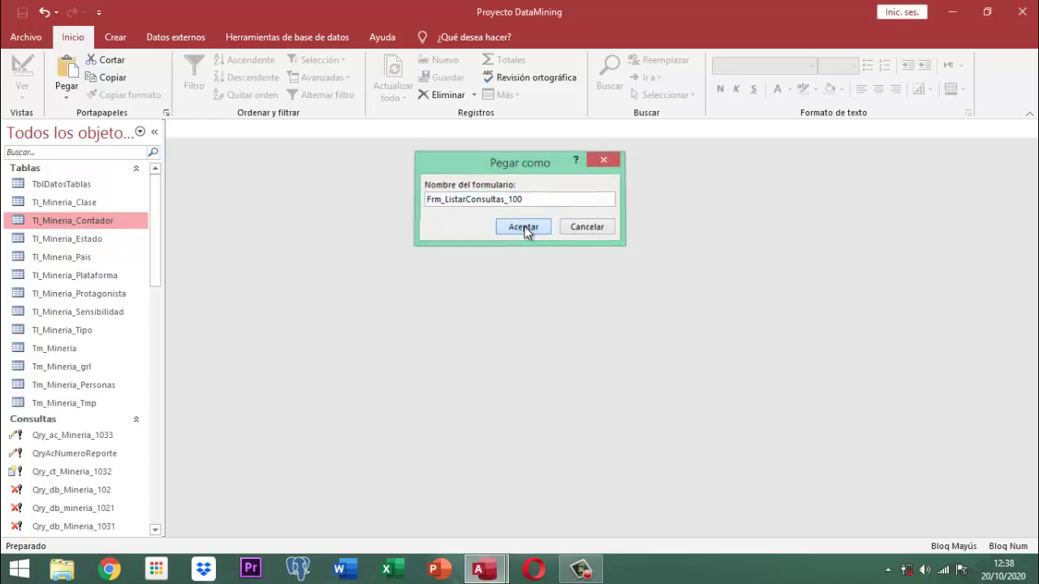
click(524, 226)
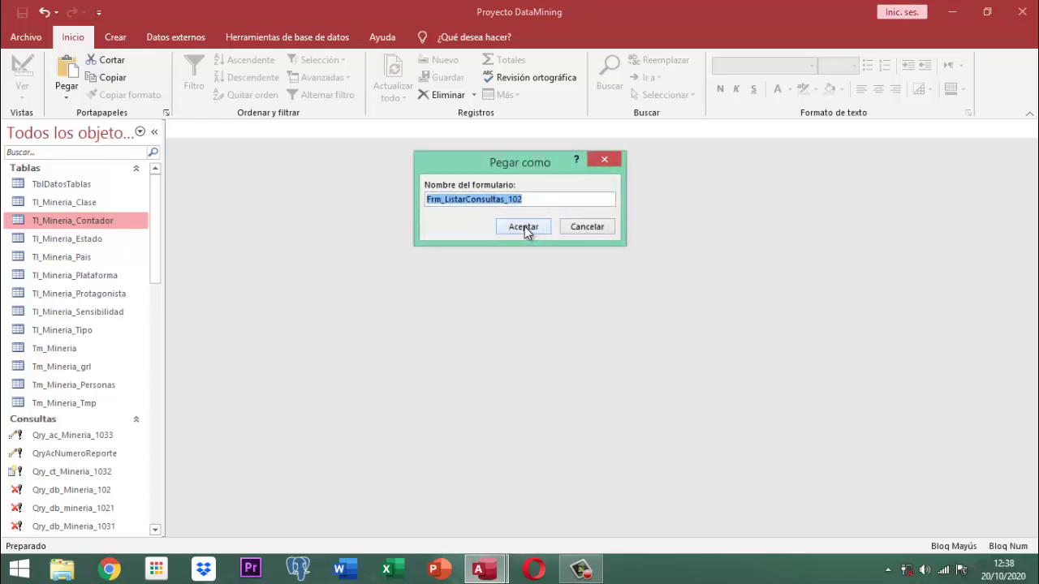
click(524, 227)
click(524, 226)
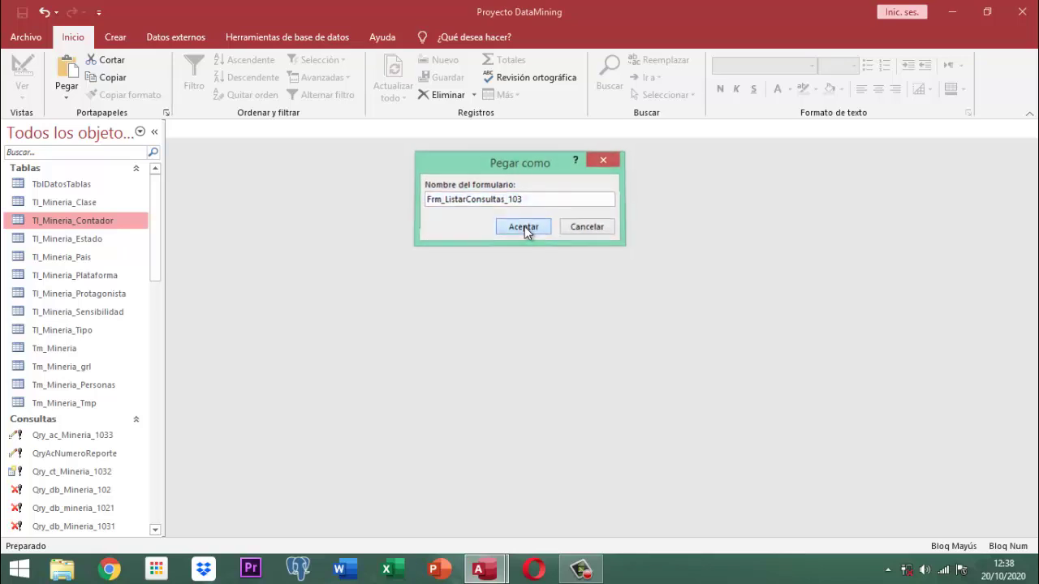
click(525, 227)
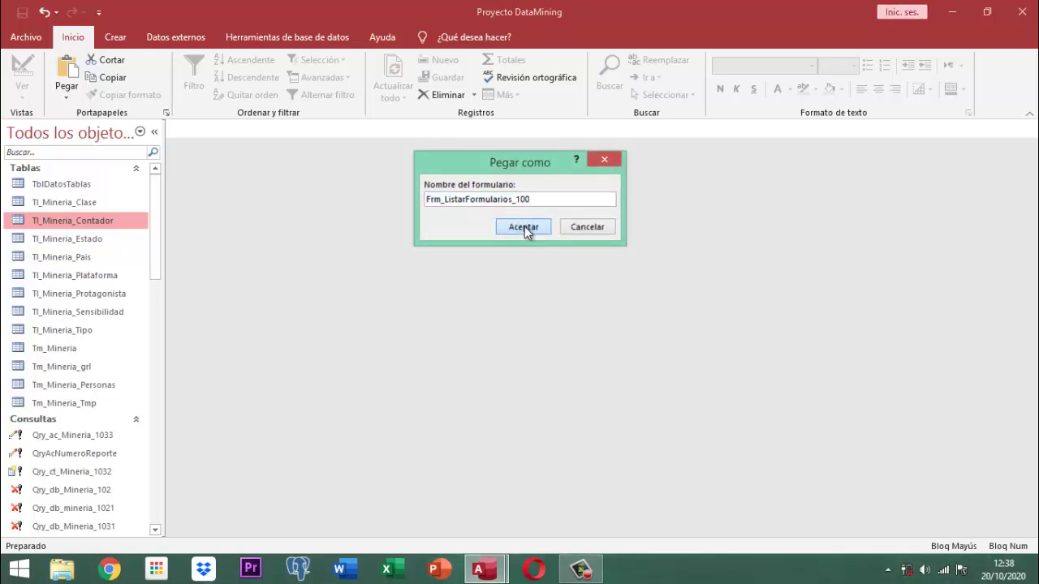
click(524, 226)
click(525, 226)
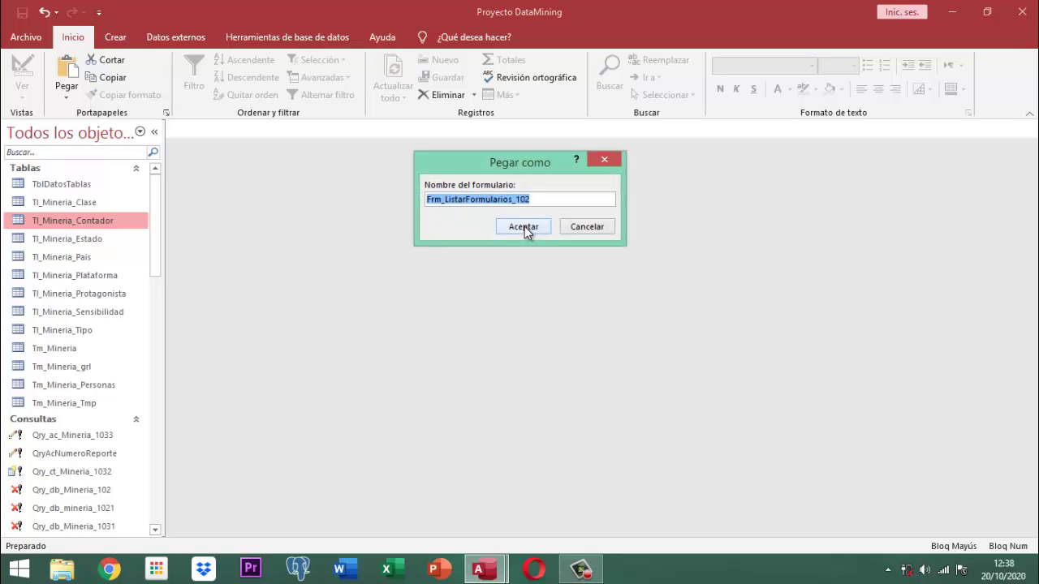
click(525, 227)
click(515, 228)
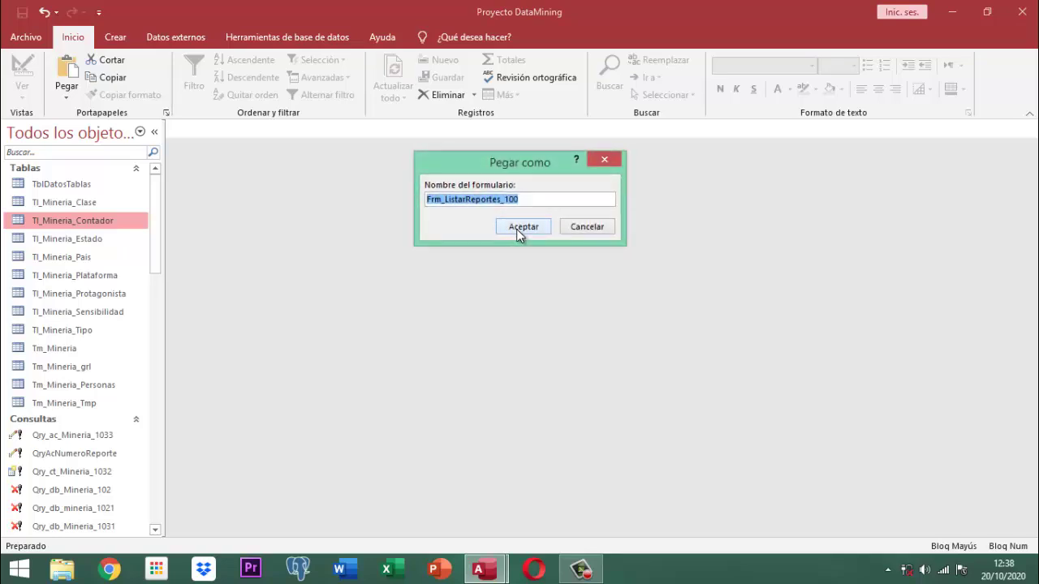
click(517, 229)
click(517, 229)
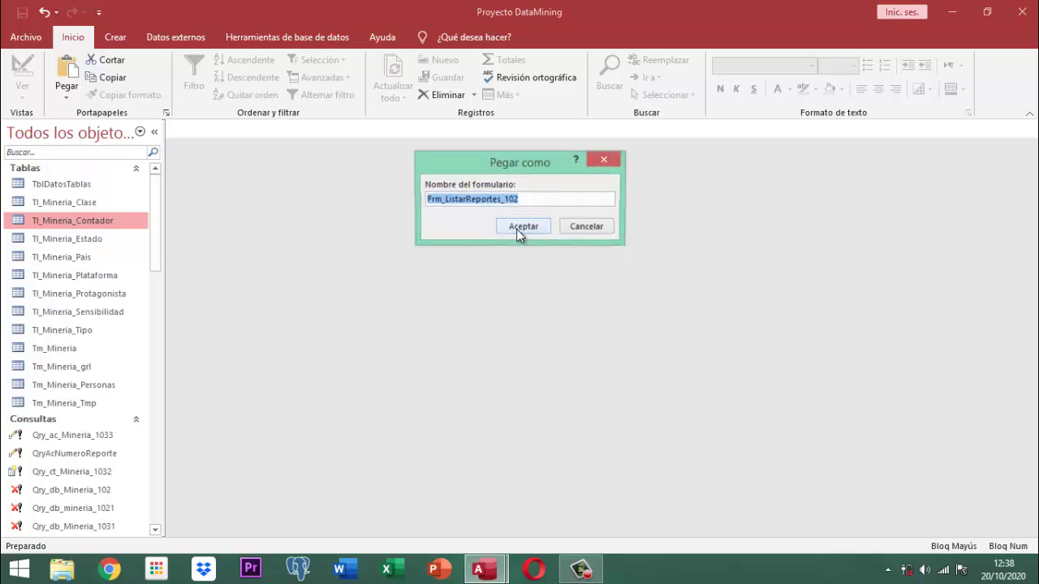
click(518, 227)
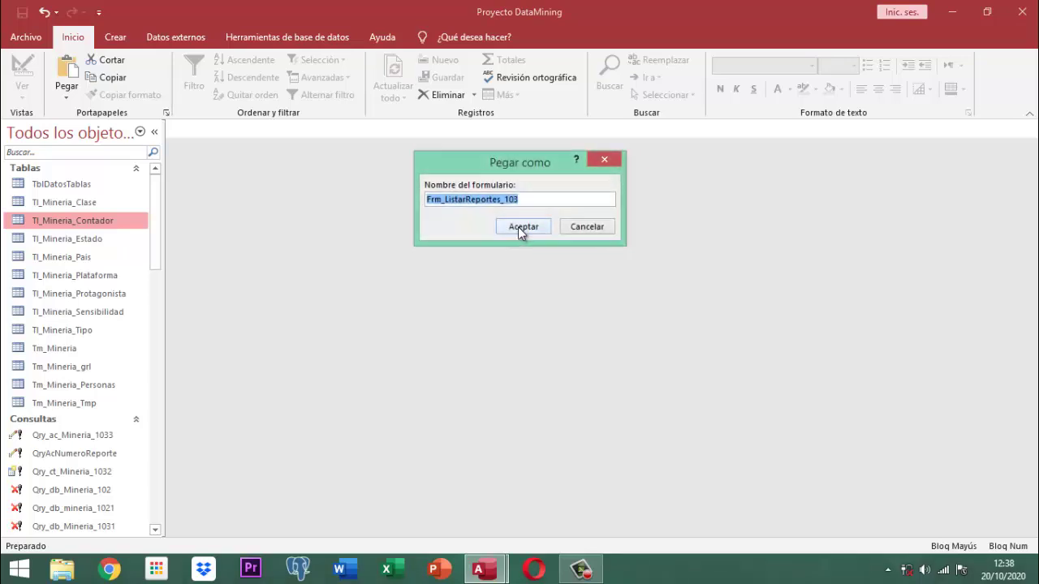
click(518, 227)
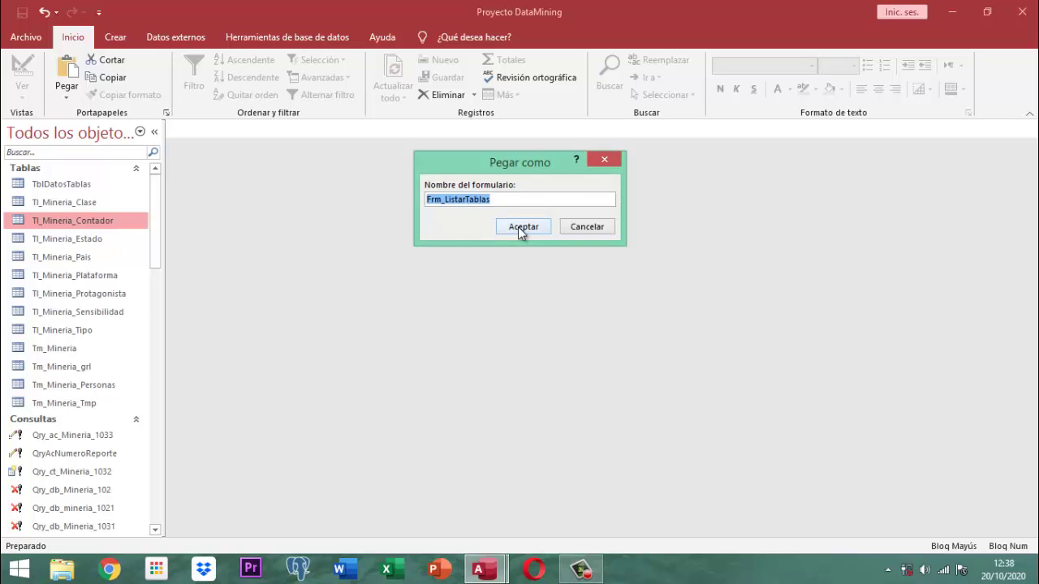
click(518, 227)
click(518, 226)
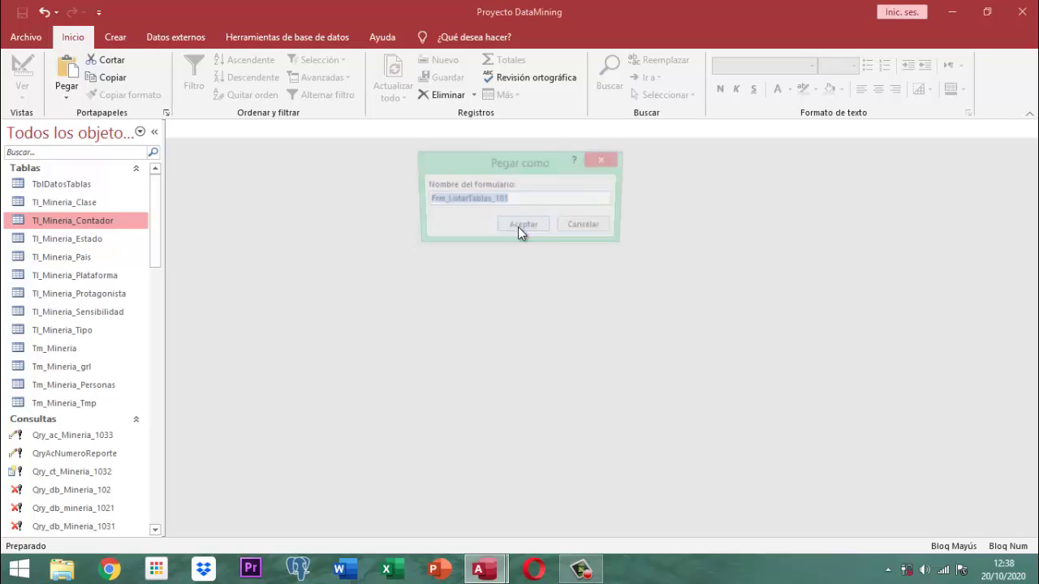
click(518, 227)
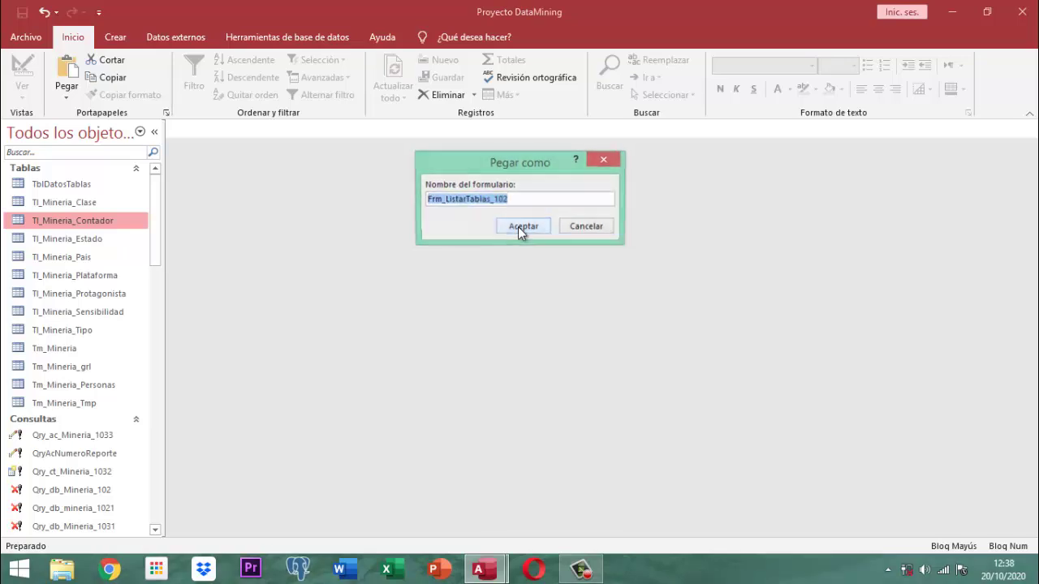
click(518, 226)
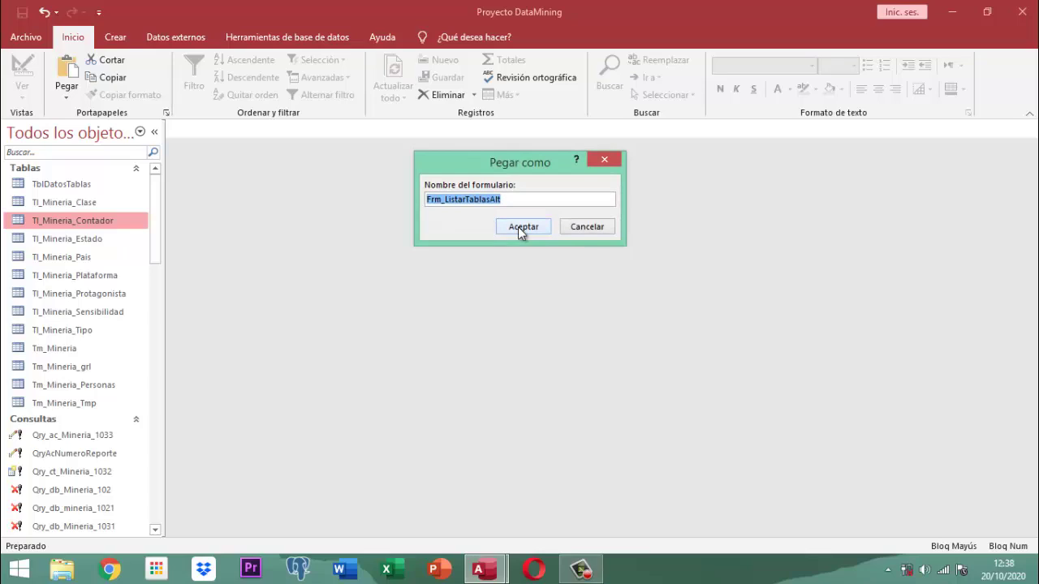
click(518, 226)
click(518, 226)
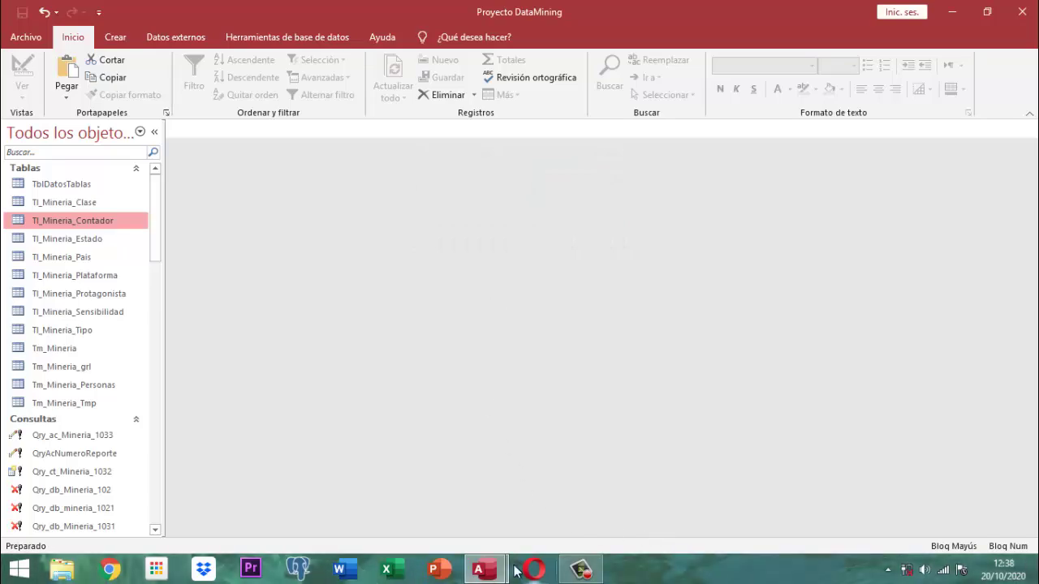
- Copy the Inf_ListarTablas_100 report from VET PROJECT and paste it into Proyecto DataMining under the same name
mouse_move(481, 574)
click(439, 517)
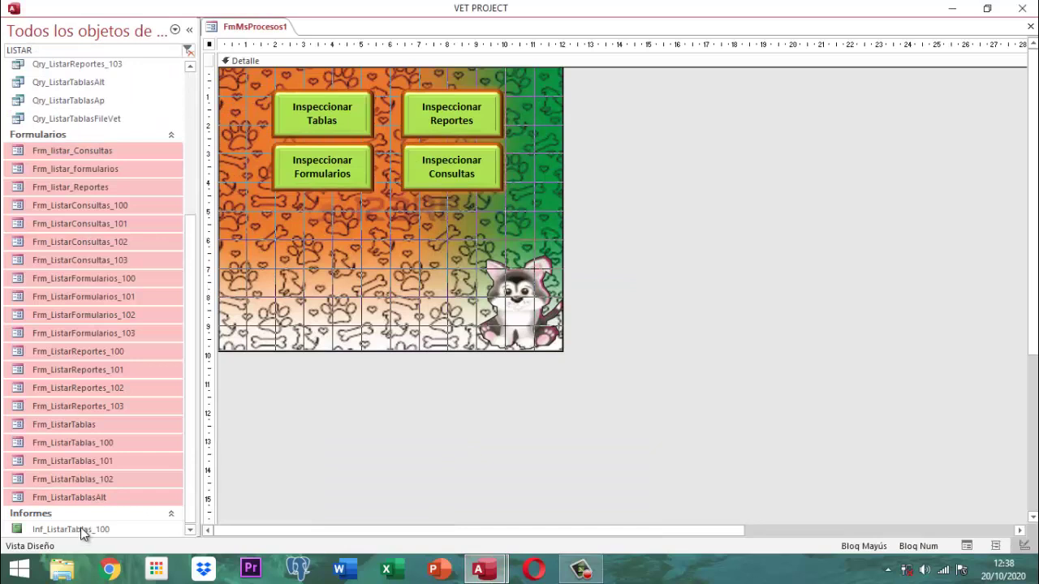
click(82, 530)
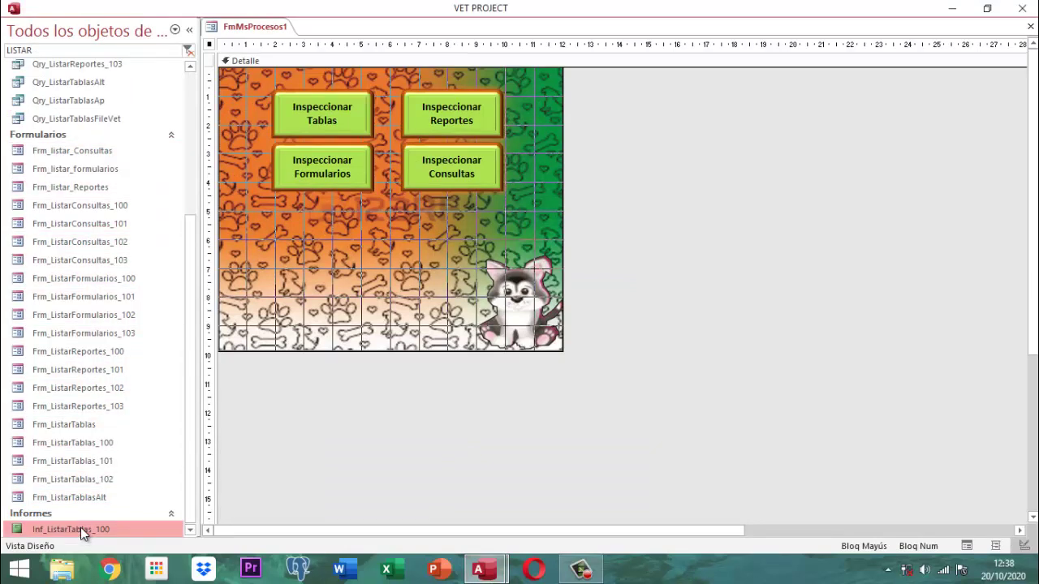
mouse_move(479, 571)
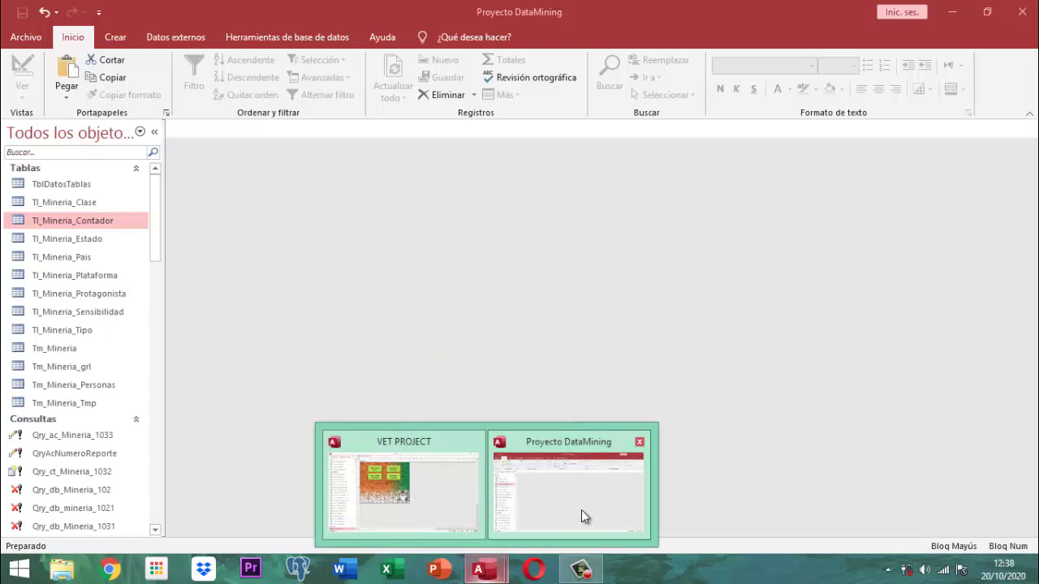
click(582, 510)
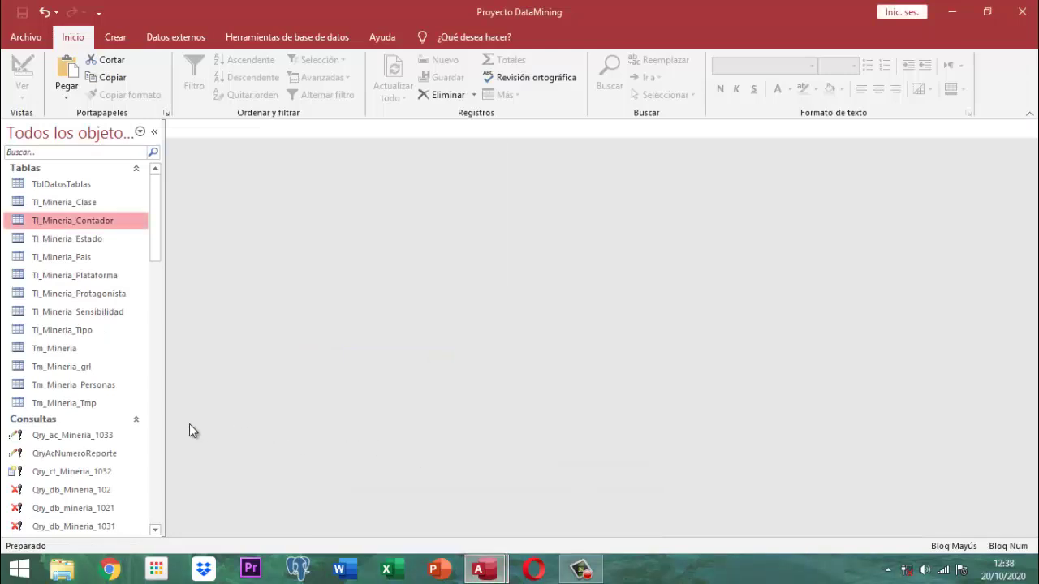
click(79, 403)
right_click(79, 403)
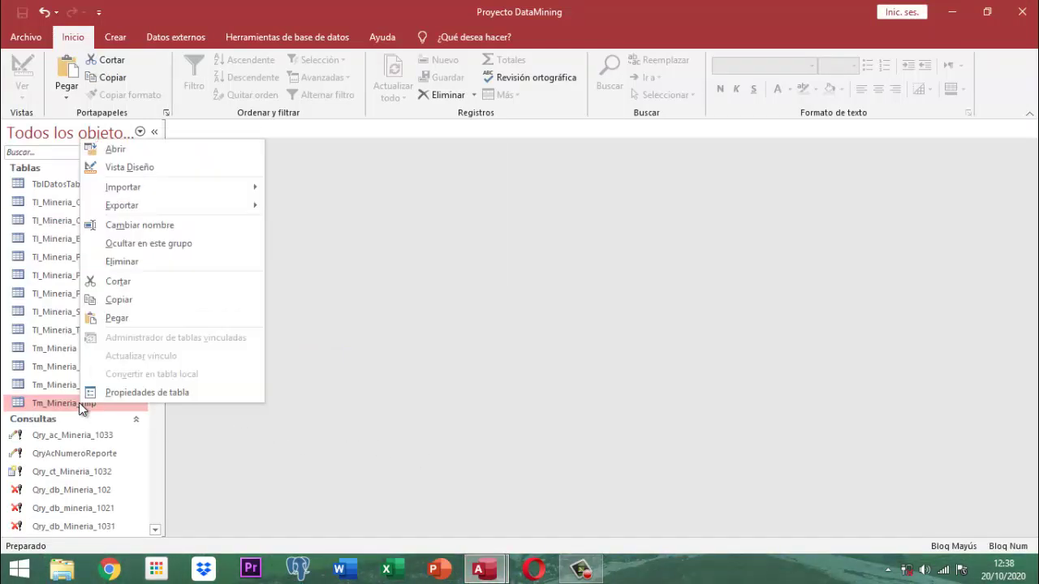
click(115, 319)
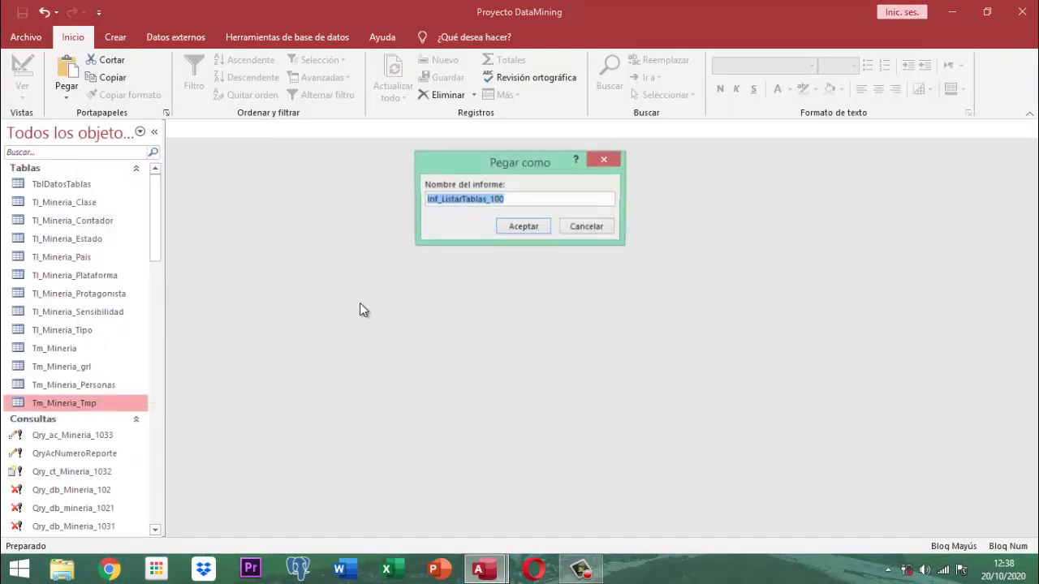
click(532, 227)
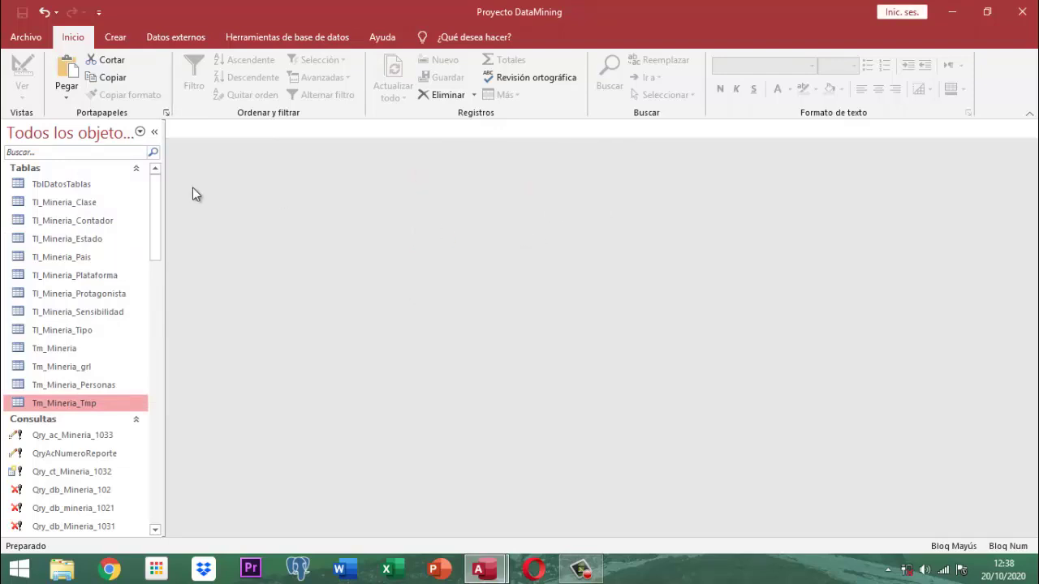
- Filter the Proyecto DataMining objects by "LISTAR" and check the pasted queries, forms and report
click(61, 153)
text(L)
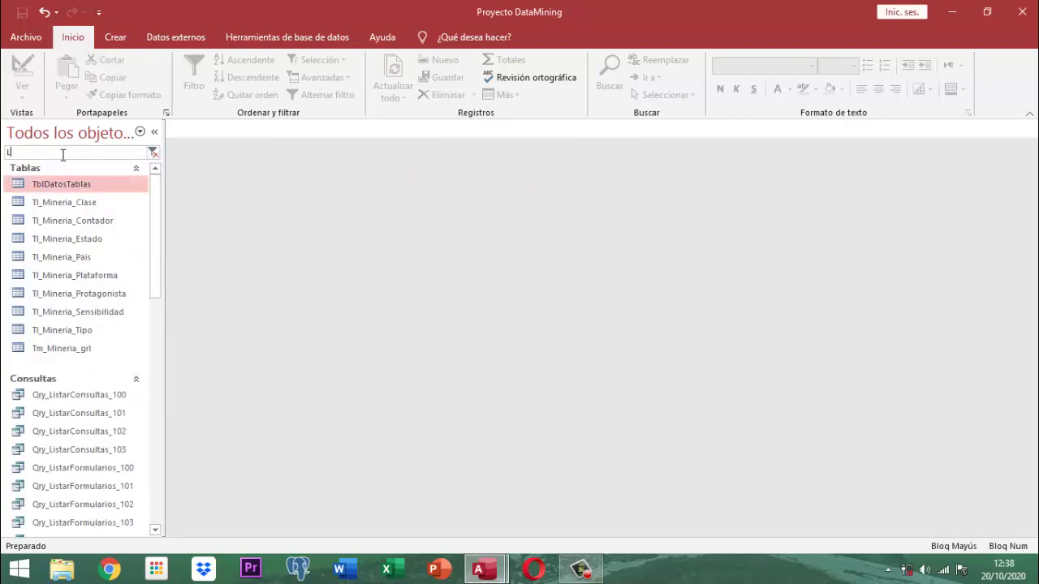
text(ISTAR)
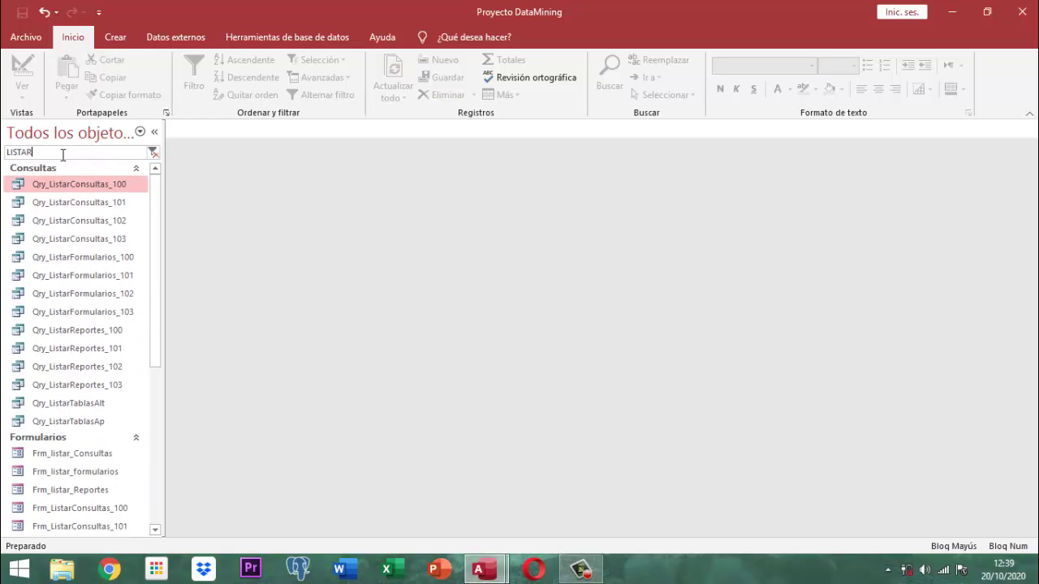
scroll(95, 289, down, 6)
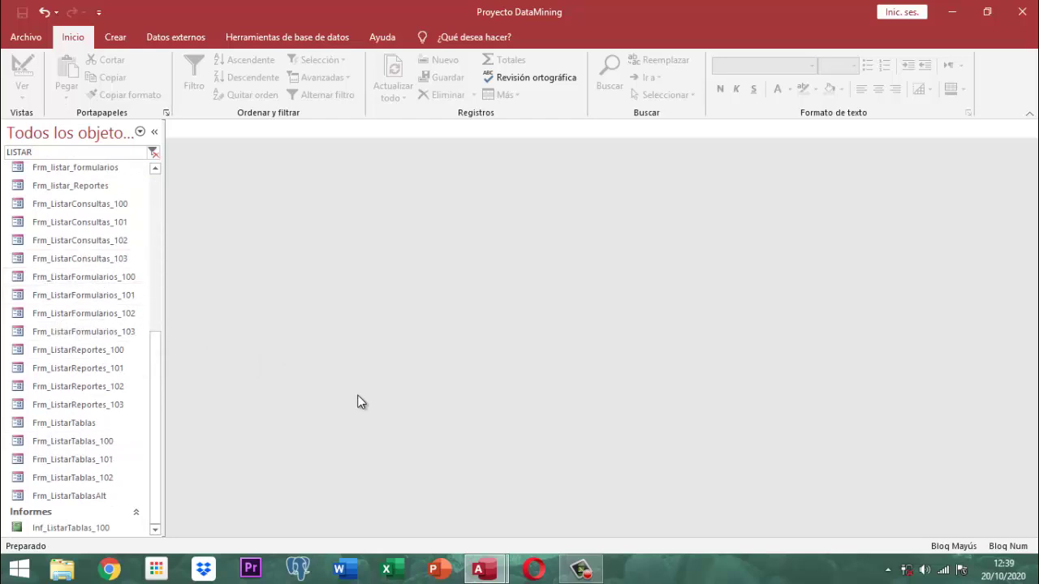
- Switch to VET PROJECT and replace the object filter with "PROCESOS"
mouse_move(487, 572)
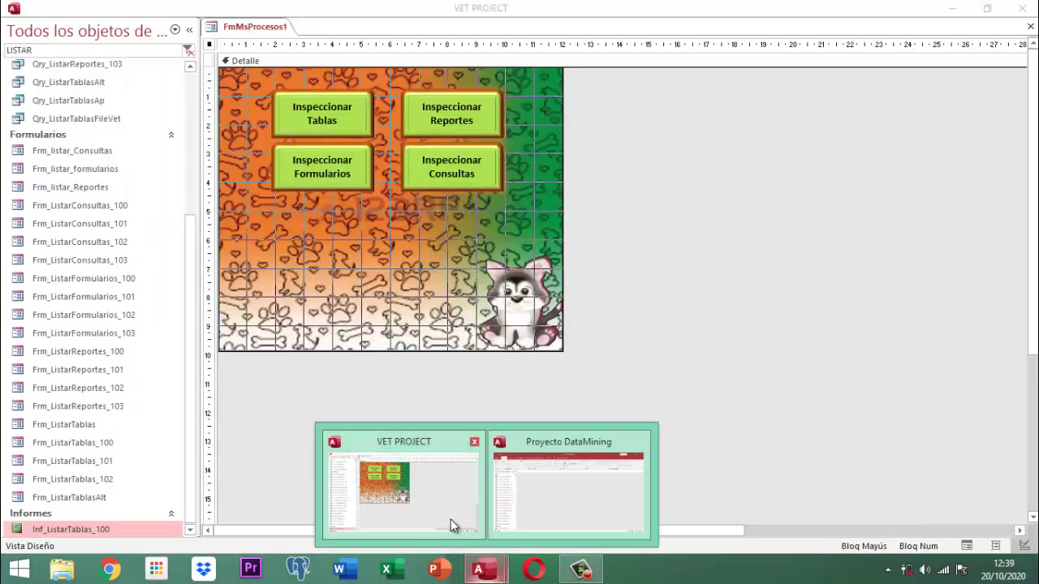
click(451, 519)
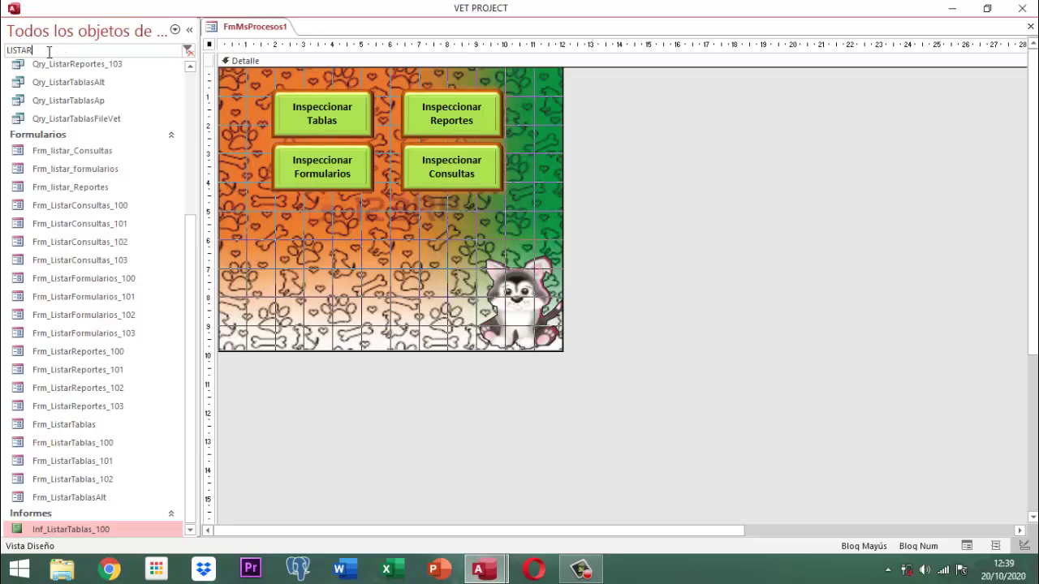
drag(49, 51, 3, 61)
text(PROCESO1)
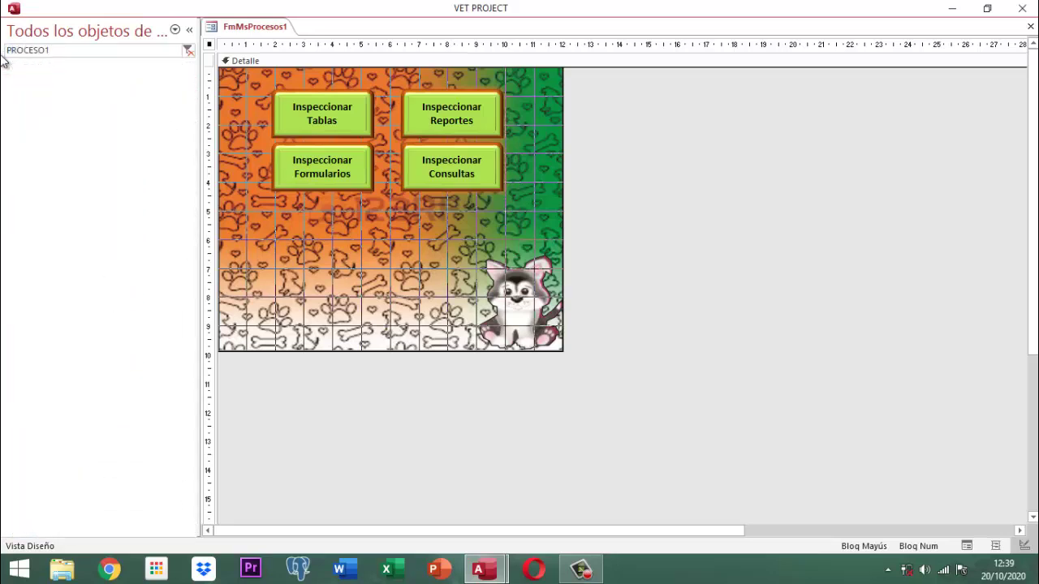
key(BackSpace)
key(BackSpace)
key(BackSpace)
key(BackSpace)
key(BackSpace)
key(BackSpace)
key(BackSpace)
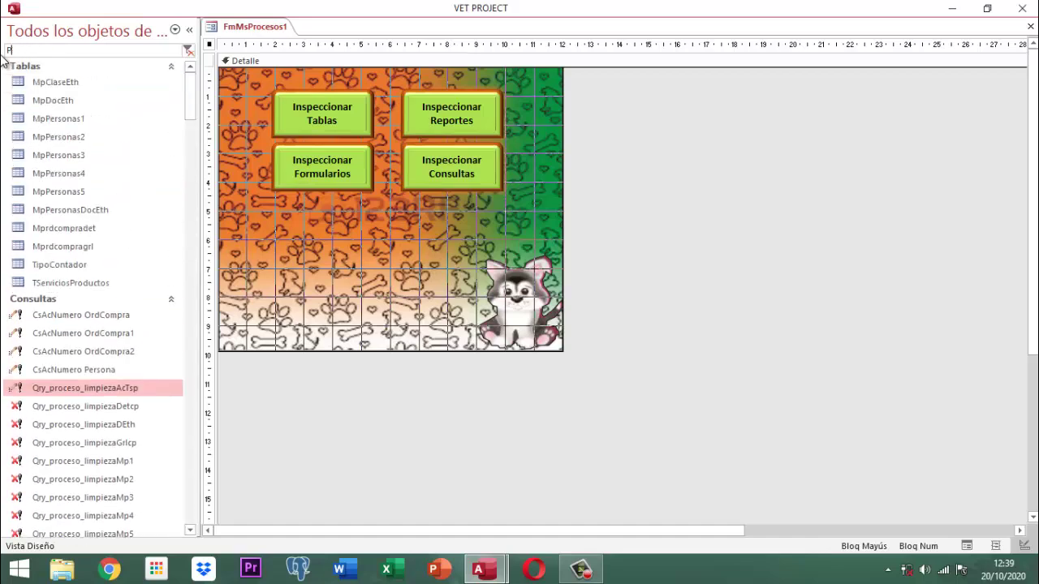
text(ROCESOS)
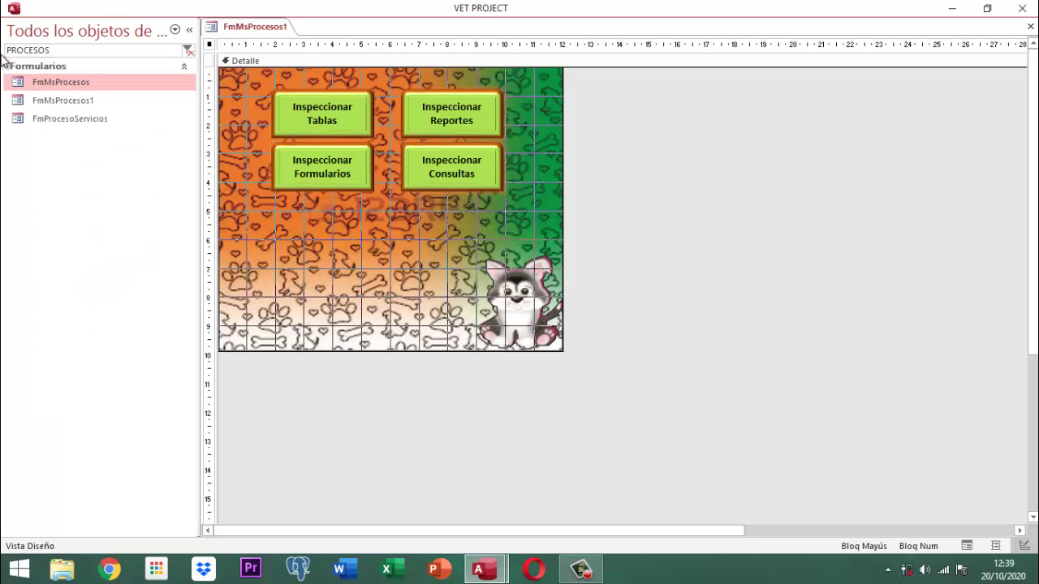
- Copy the FmMsProcesos1 form from VET PROJECT and paste it into Proyecto DataMining under the same name
click(64, 104)
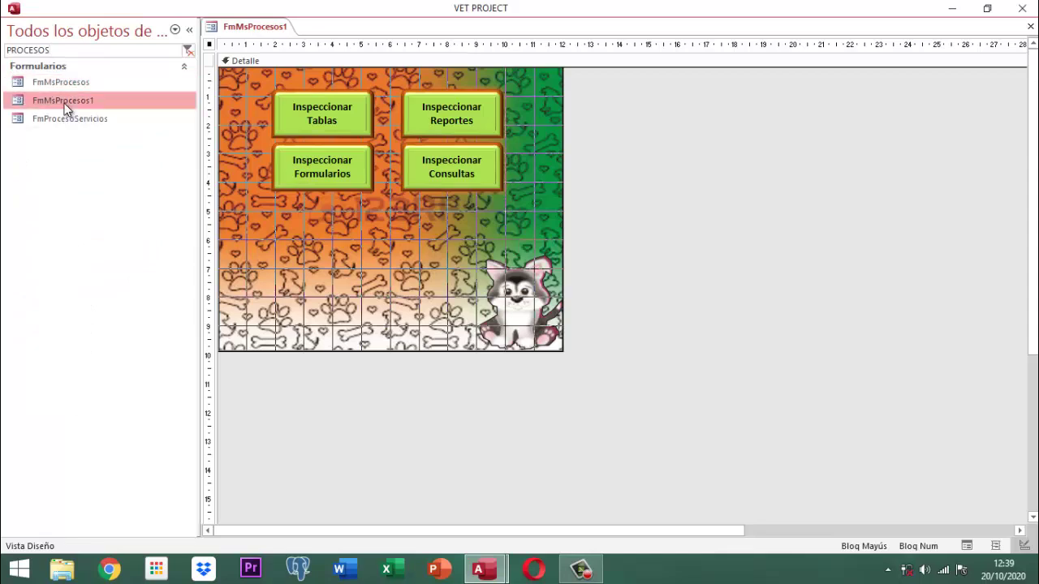
right_click(64, 103)
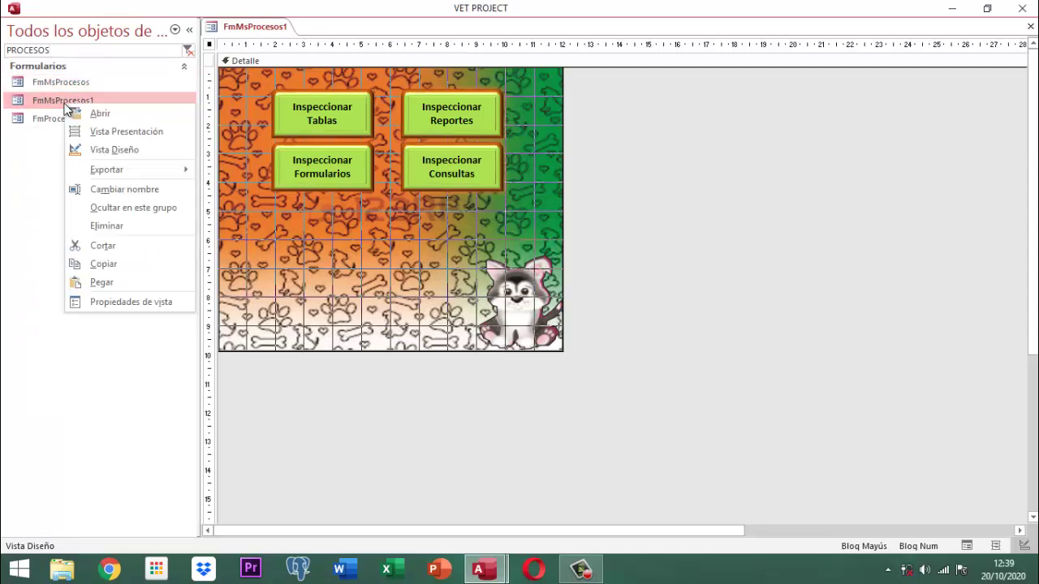
click(103, 264)
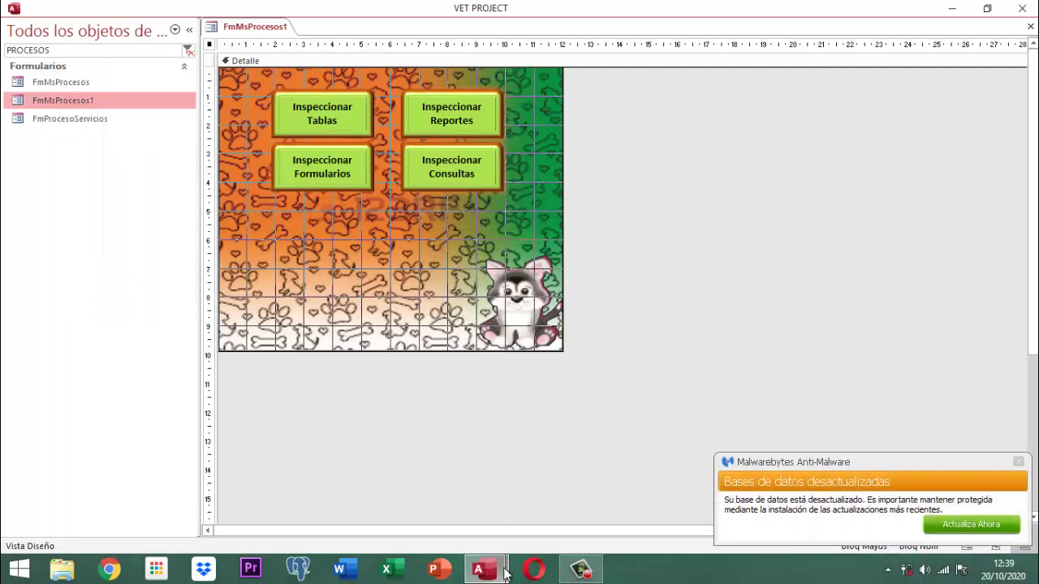
mouse_move(505, 575)
click(554, 532)
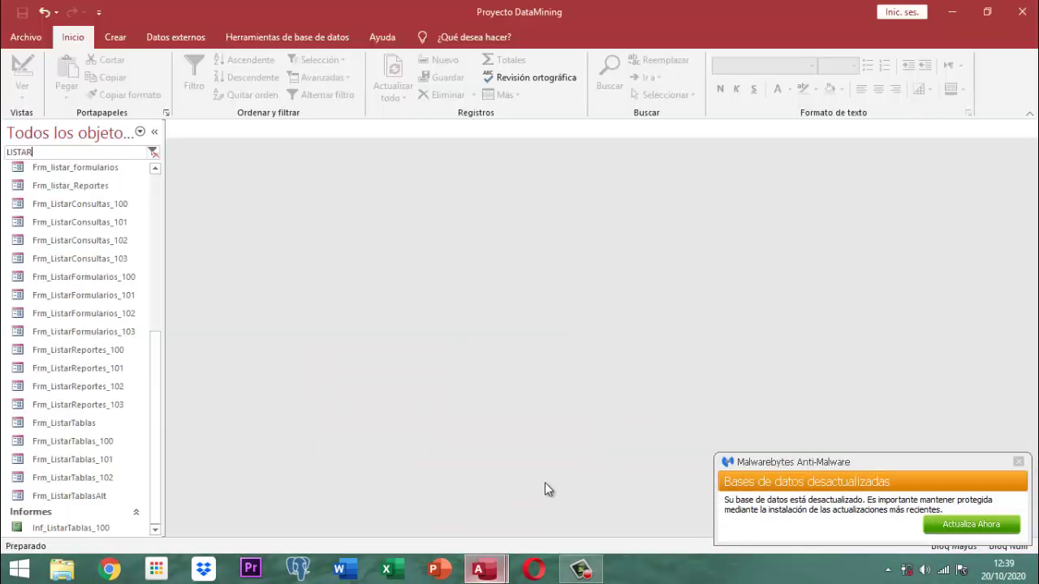
click(54, 171)
right_click(54, 169)
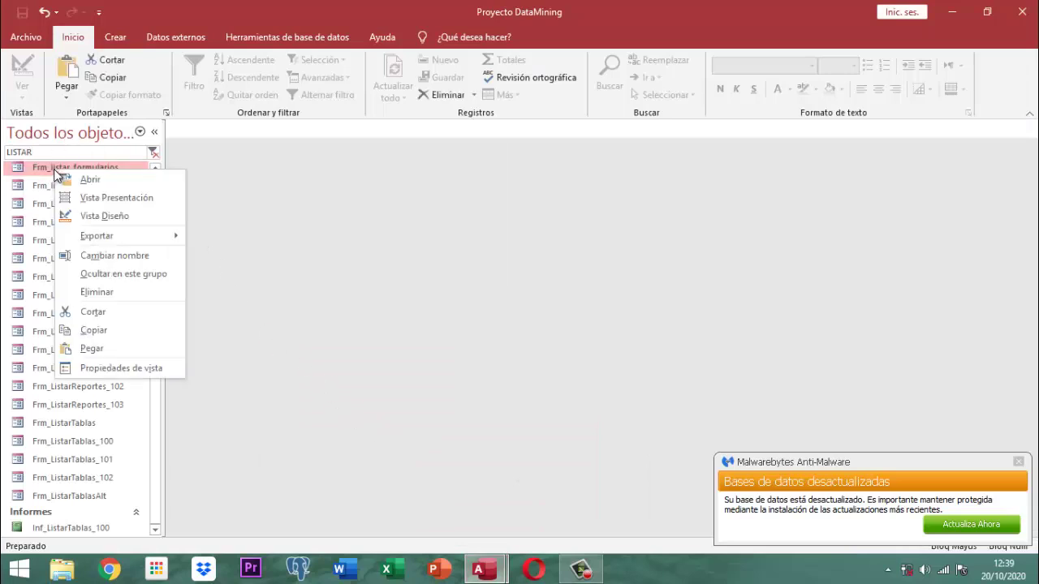
click(84, 349)
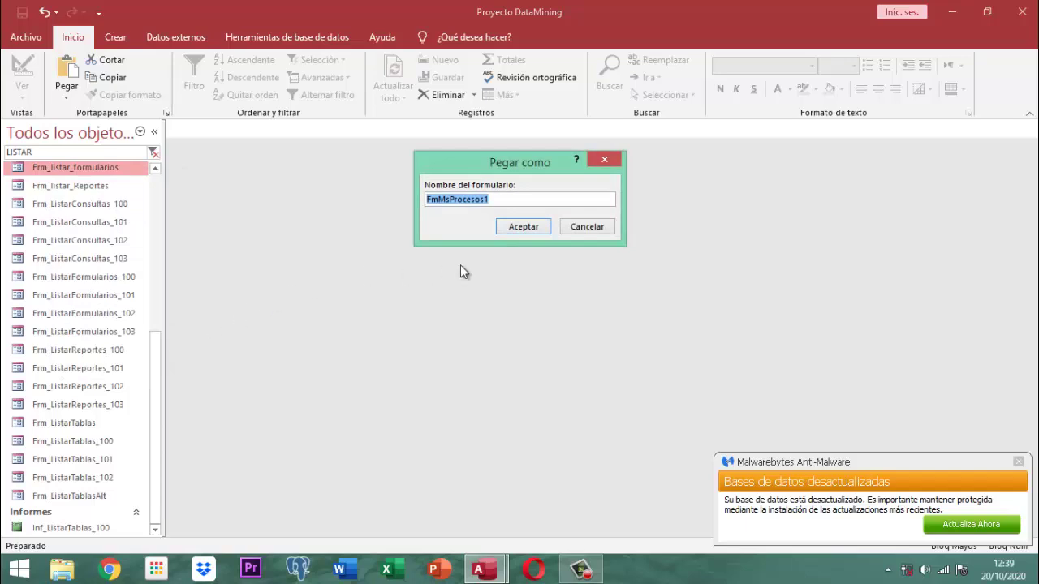
click(522, 226)
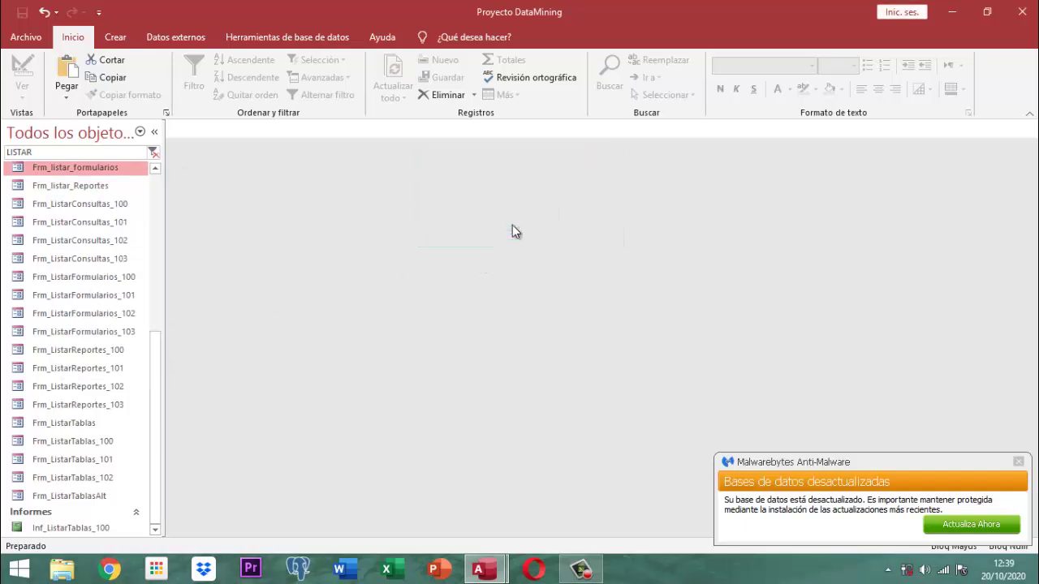
click(1019, 462)
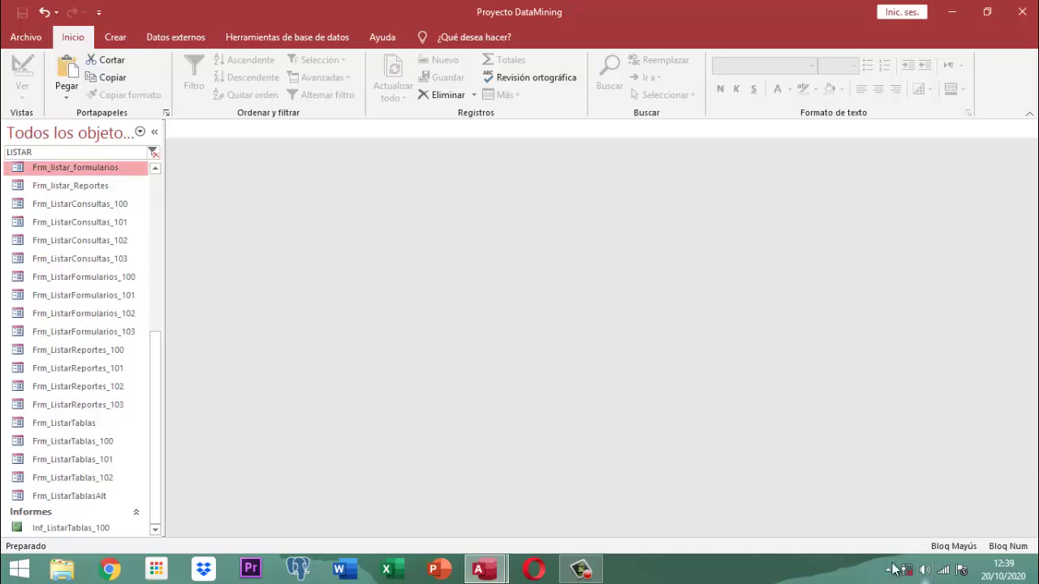
mouse_move(507, 576)
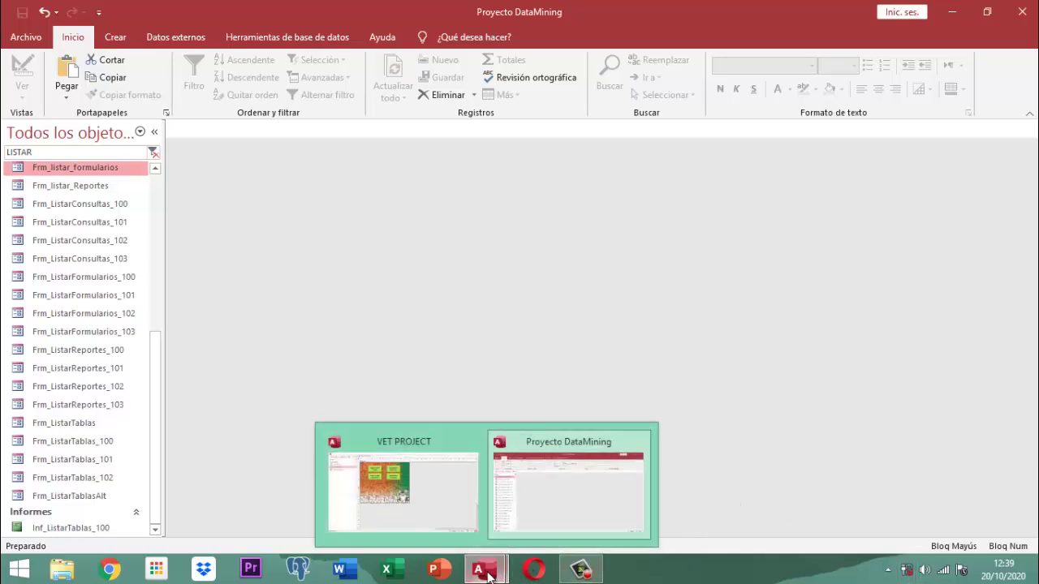
click(453, 513)
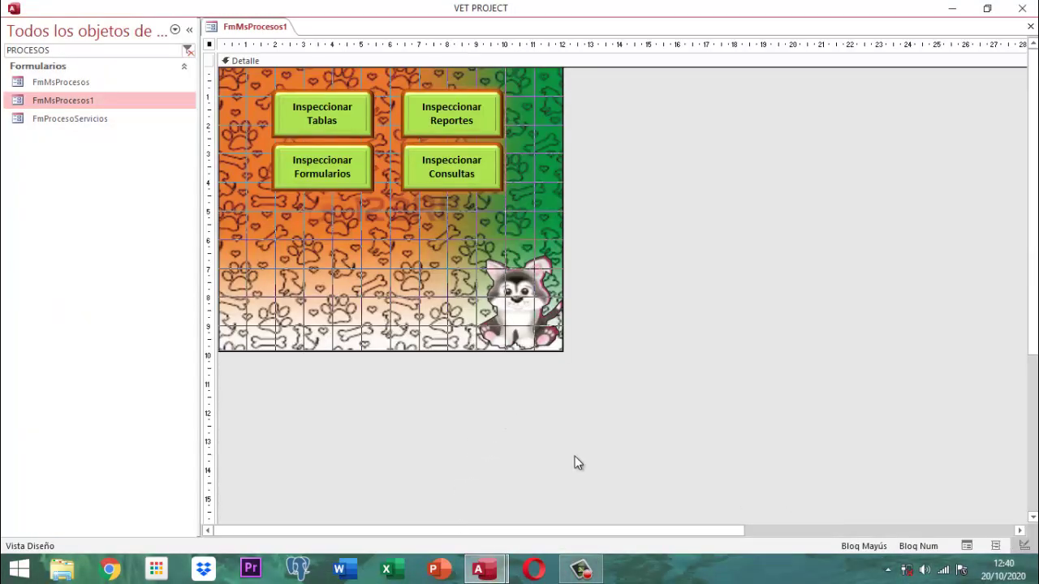
click(580, 570)
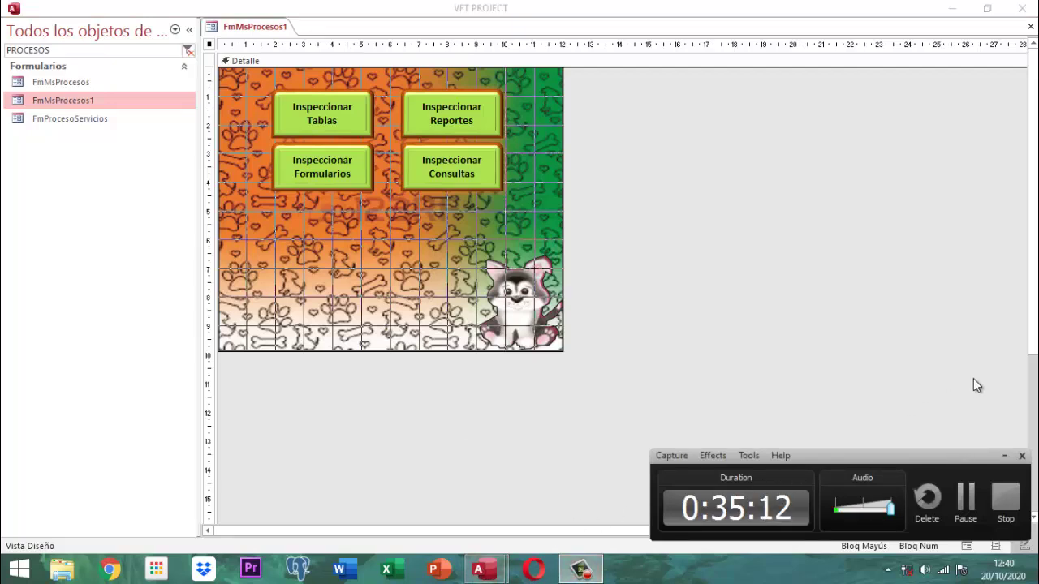
click(1003, 458)
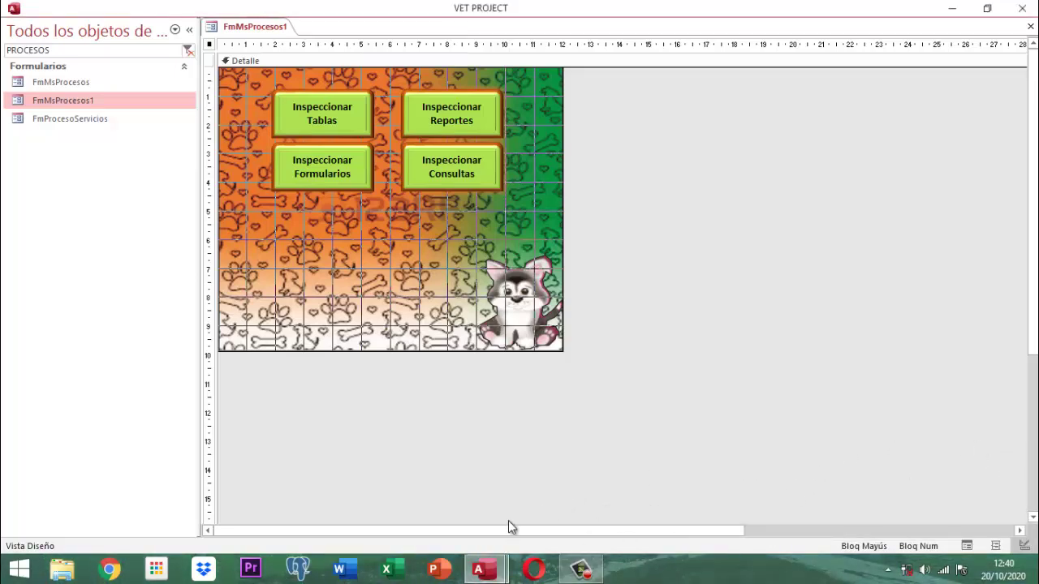
mouse_move(475, 580)
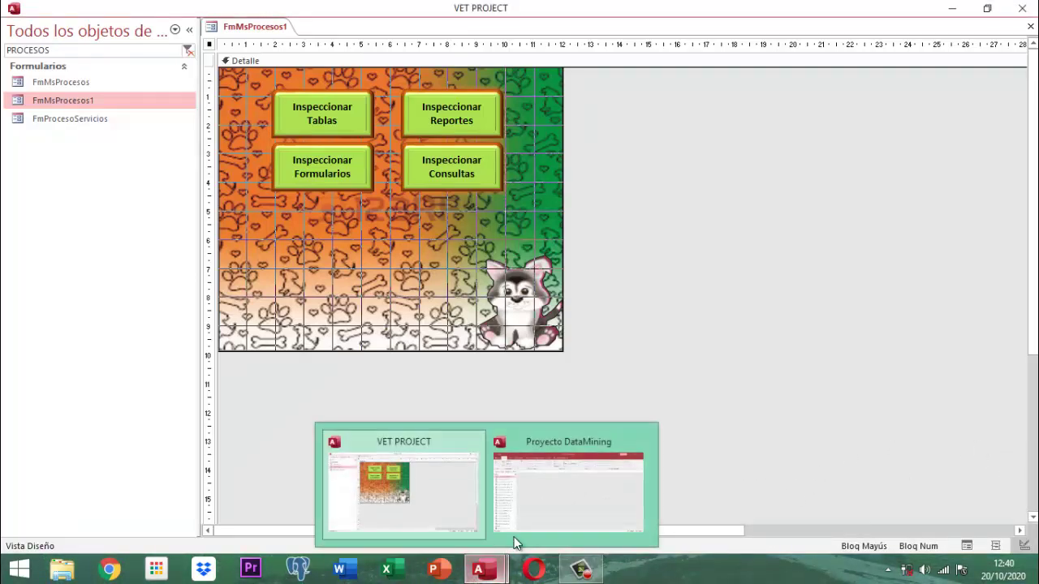
click(544, 516)
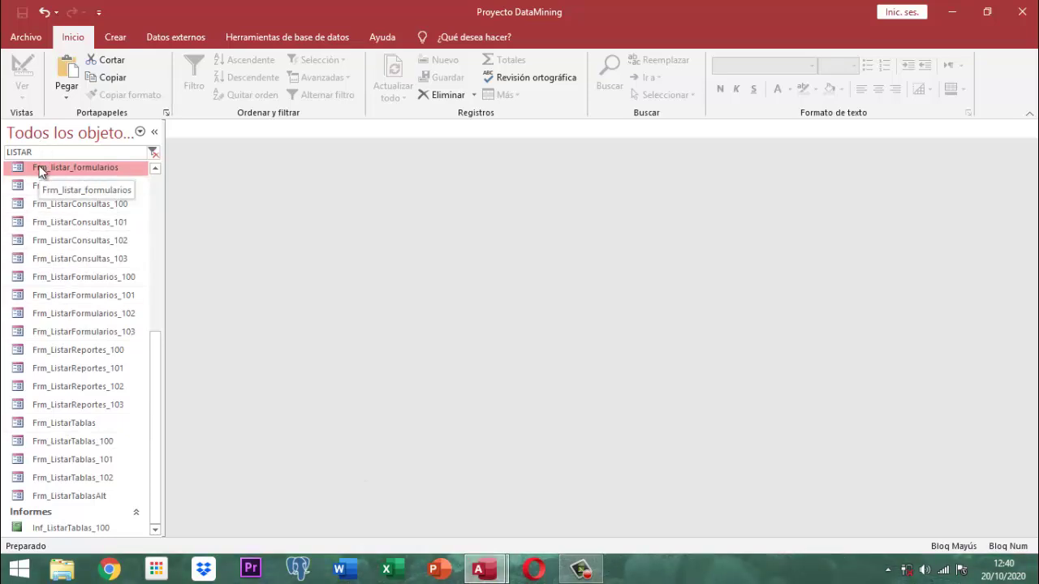
- Organize the Proyecto DataMining objects by creation date and show only the "Hoy" group to find the pasted FmMsProcesos1 form
click(85, 133)
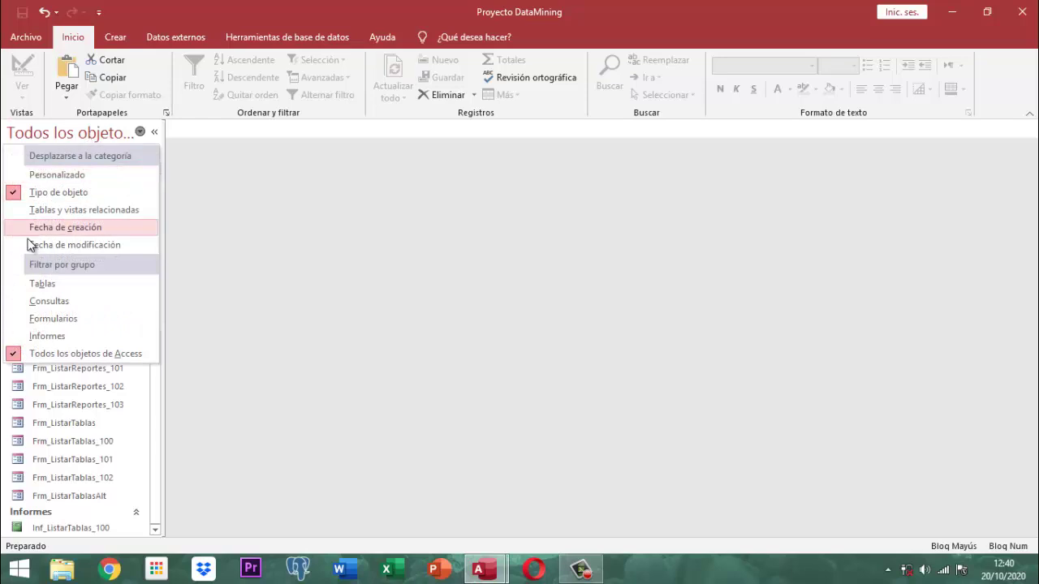
click(95, 226)
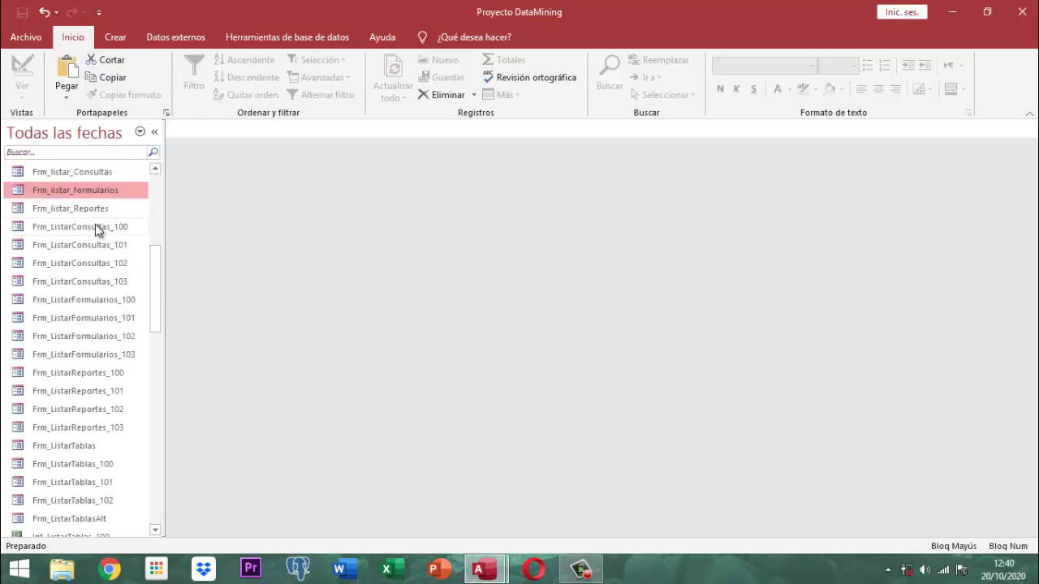
click(38, 136)
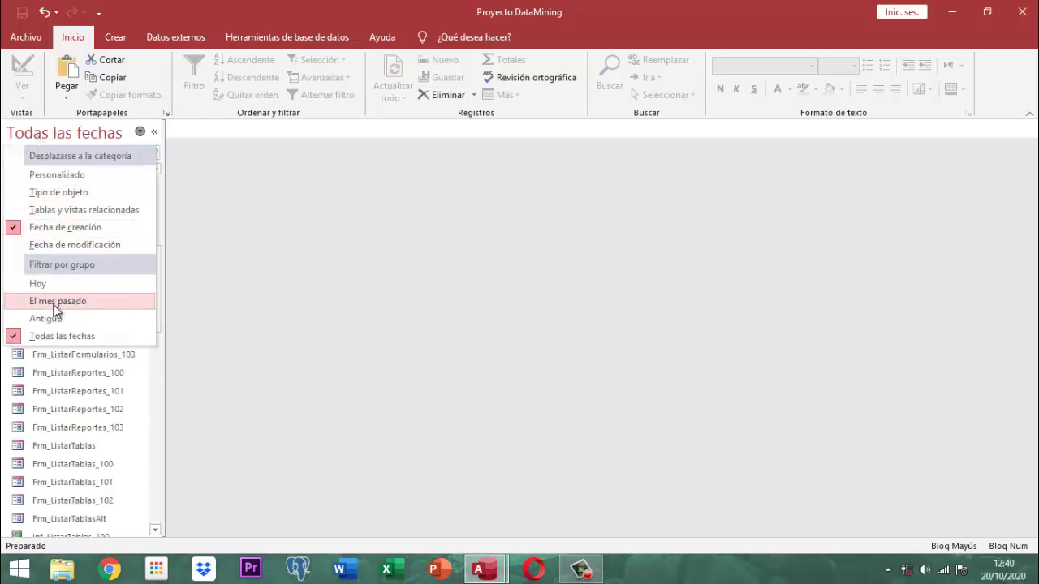
click(56, 283)
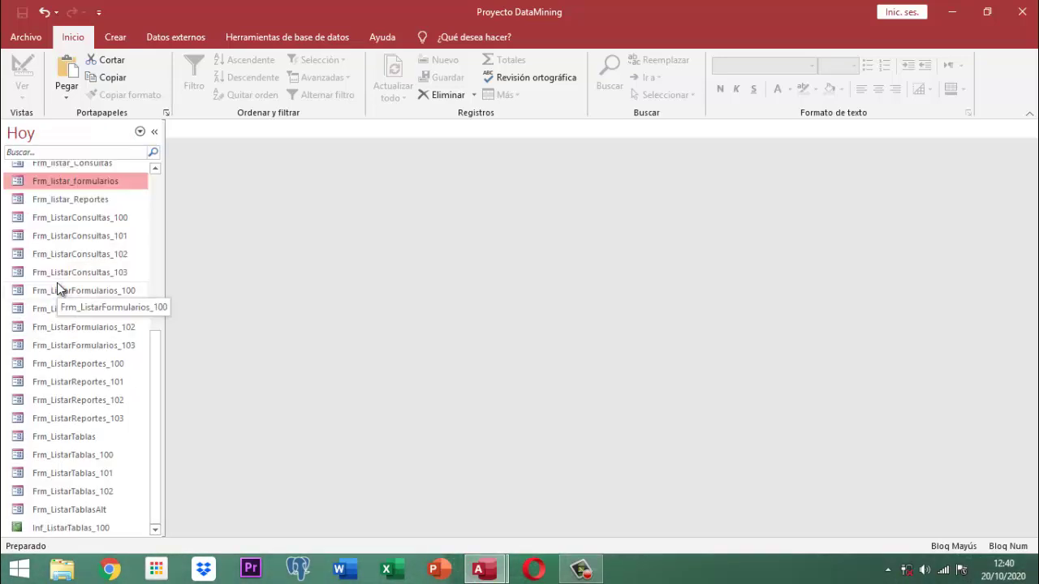
scroll(101, 396, up, 2)
scroll(101, 390, up, 4)
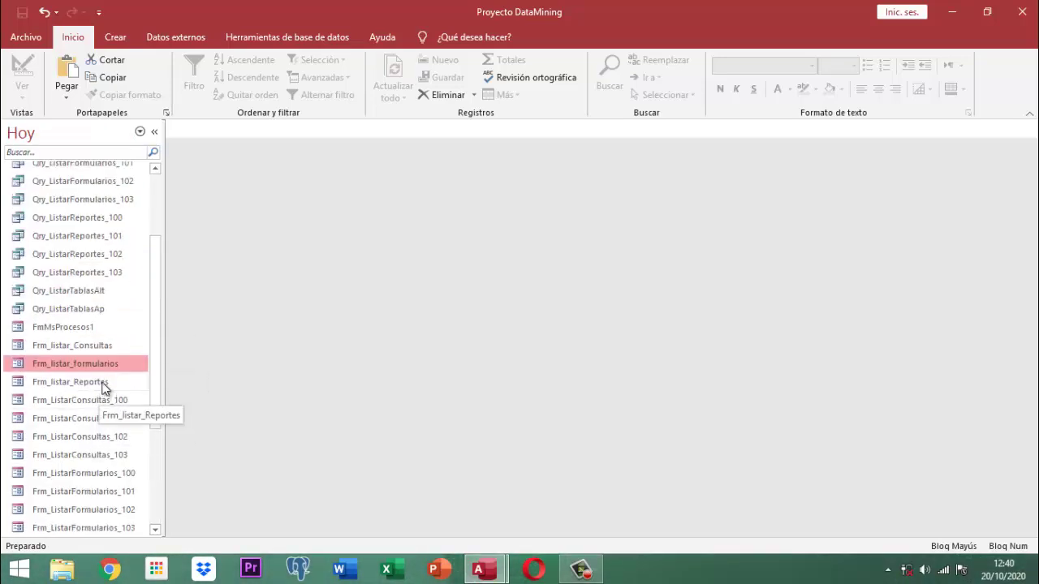
scroll(113, 341, down, 2)
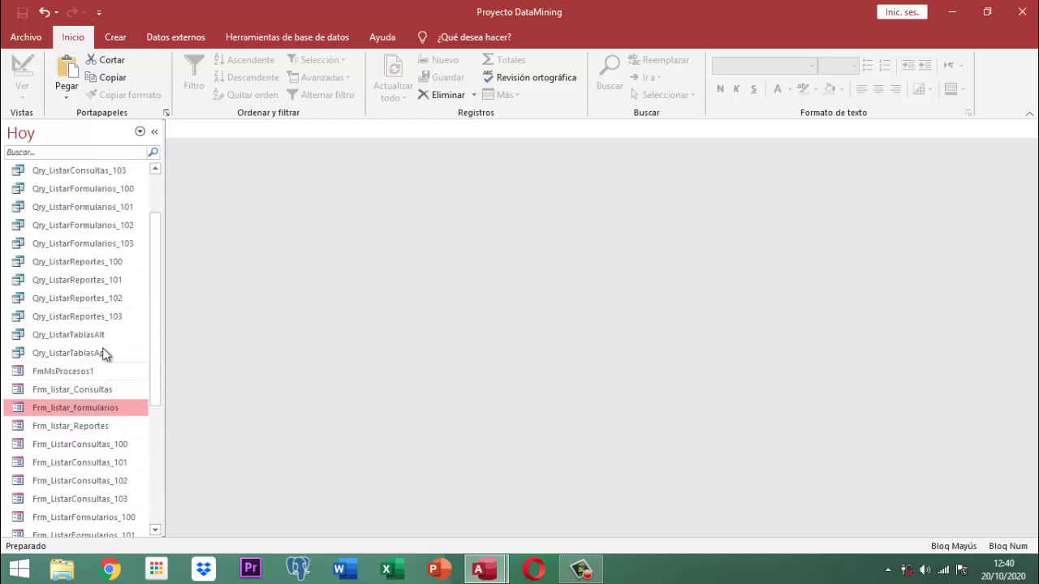
- Open the pasted FmMsProcesos1 form in Design view
click(50, 374)
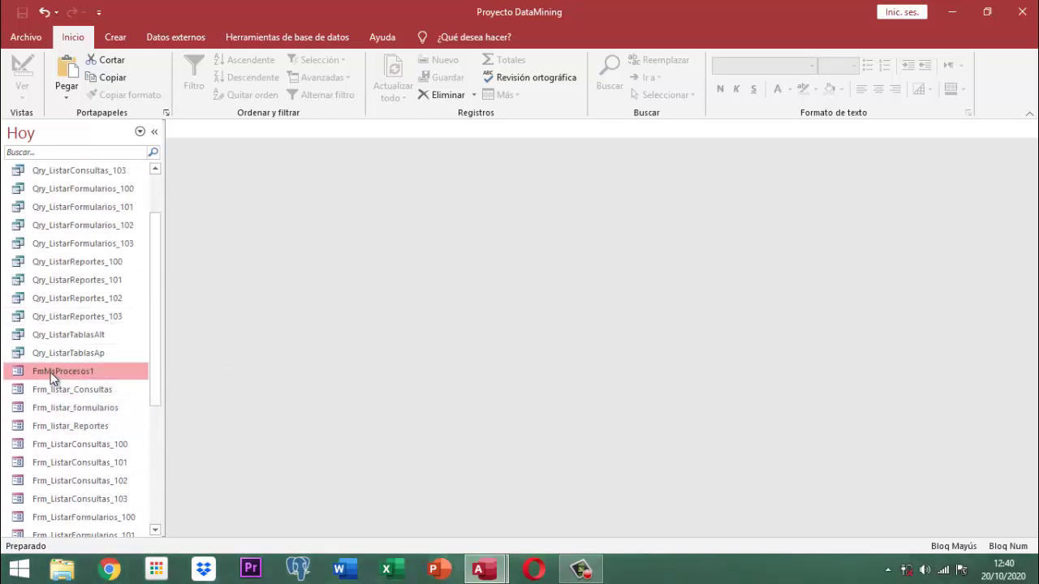
right_click(51, 374)
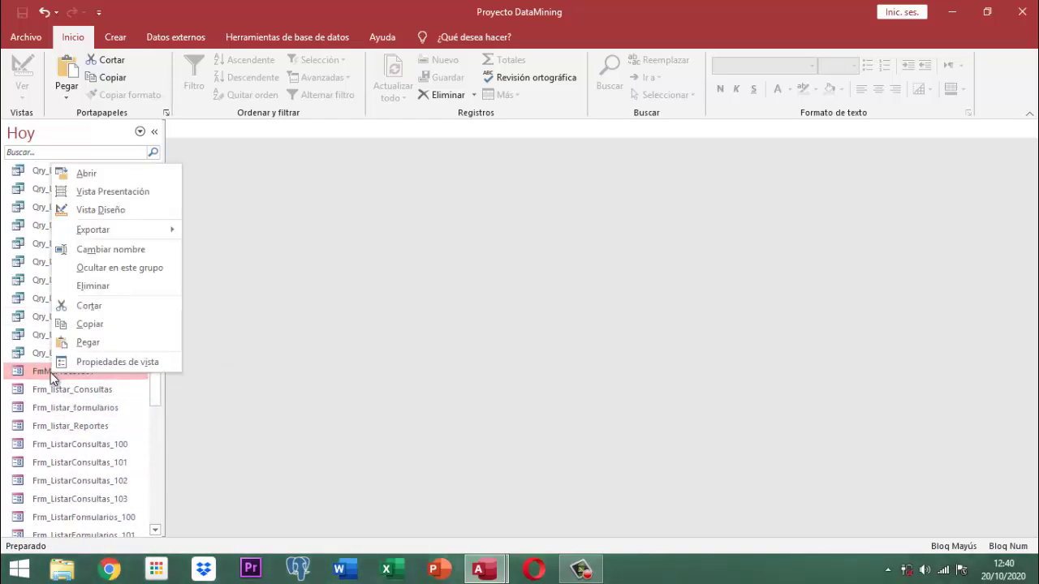
click(91, 208)
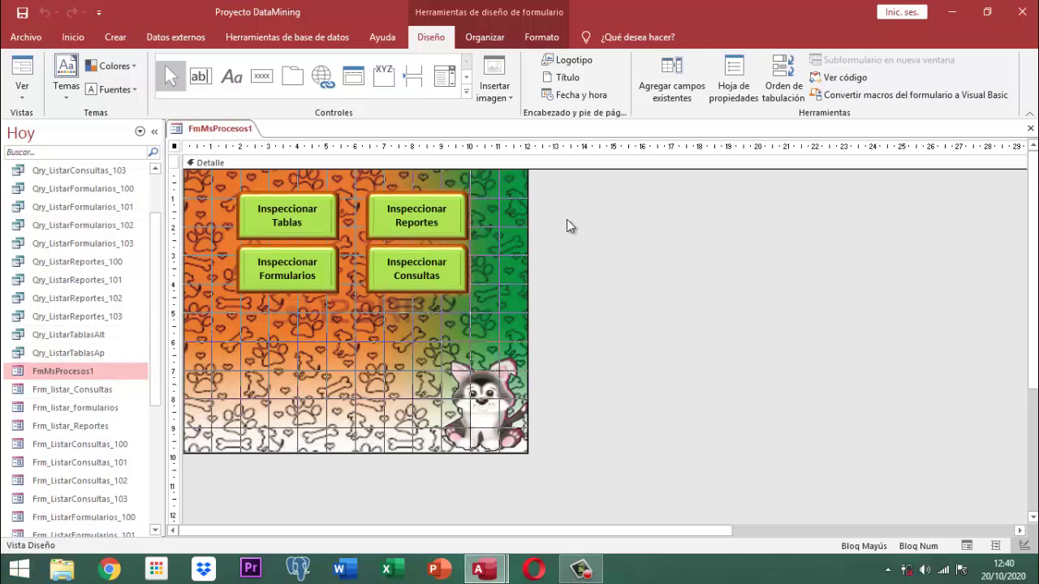
- Remove the background image from the FmMsProcesos1 form by clearing its Imagen property and accepting the removal
click(734, 91)
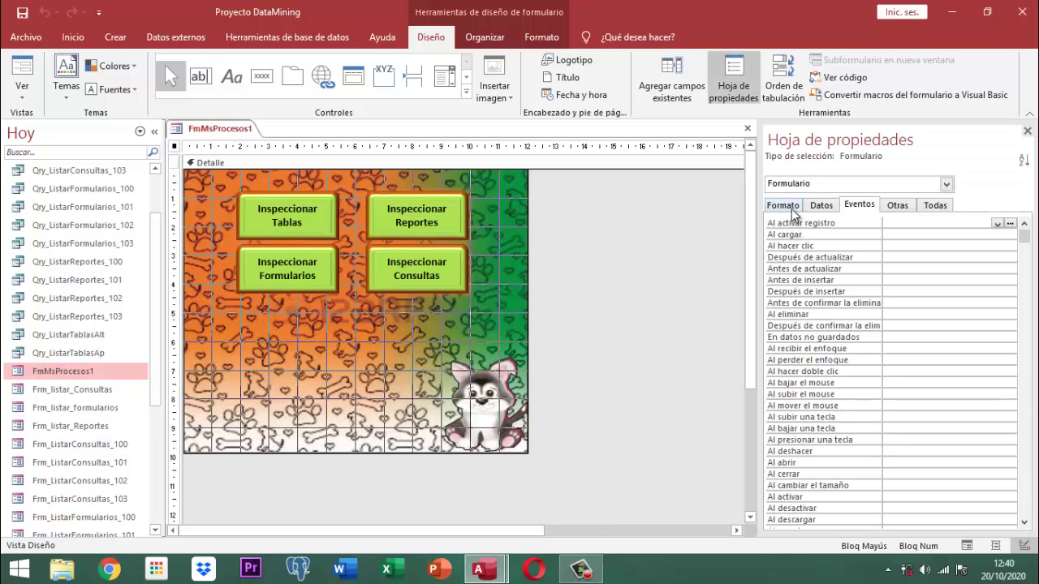
click(791, 207)
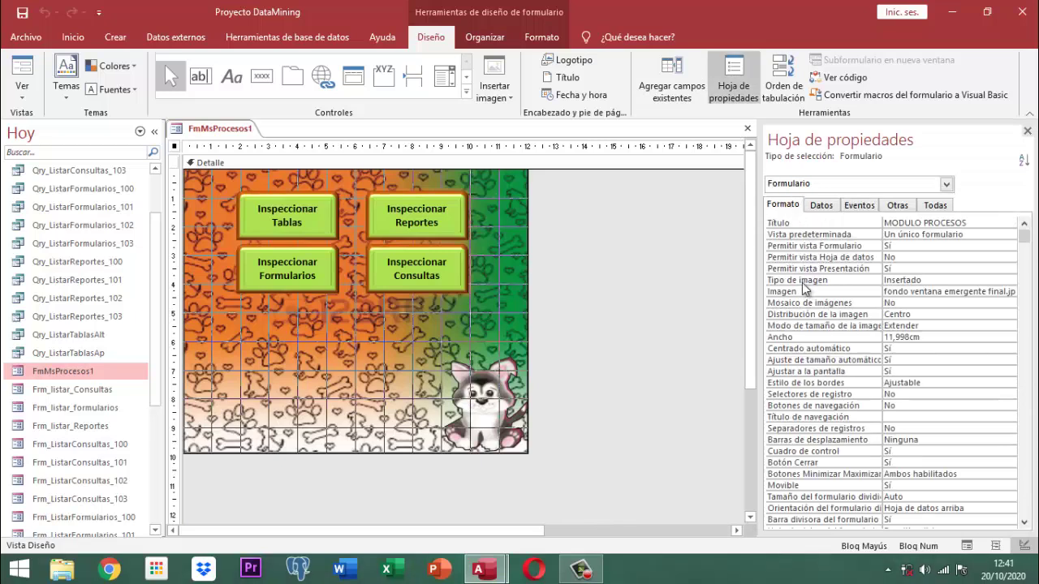
click(916, 292)
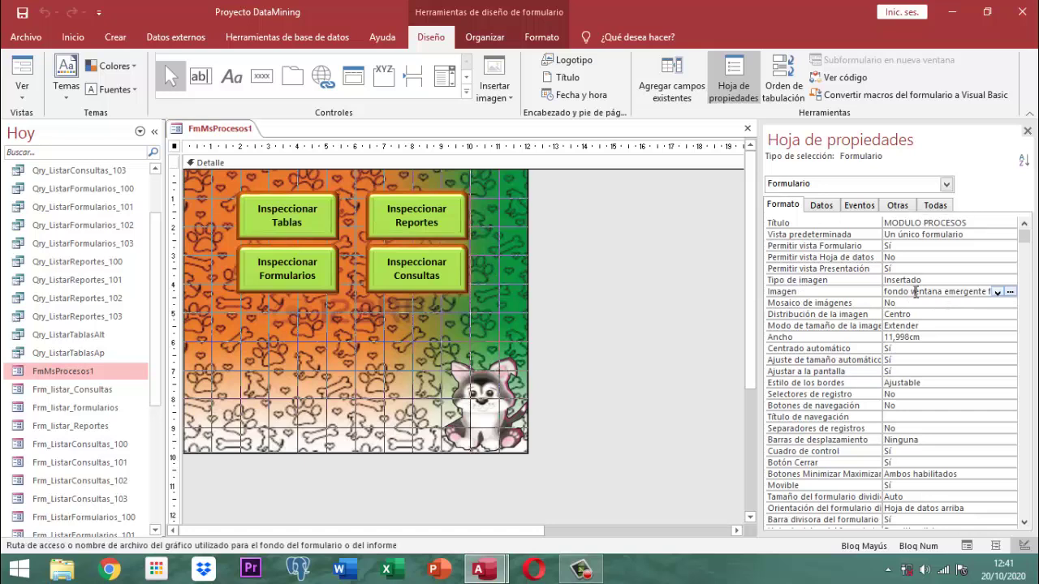
key(End)
key(shift+Home)
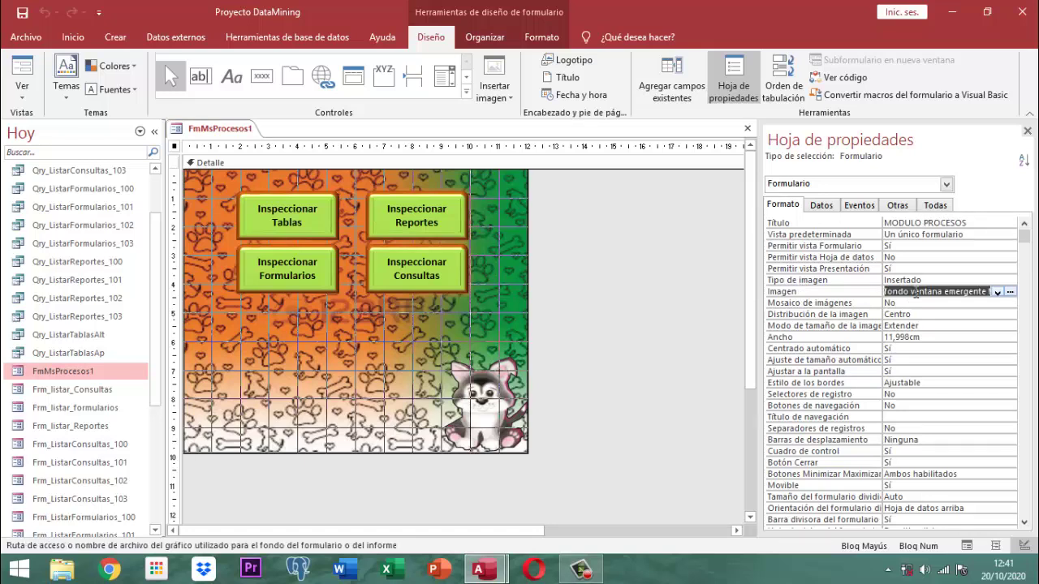
key(Delete)
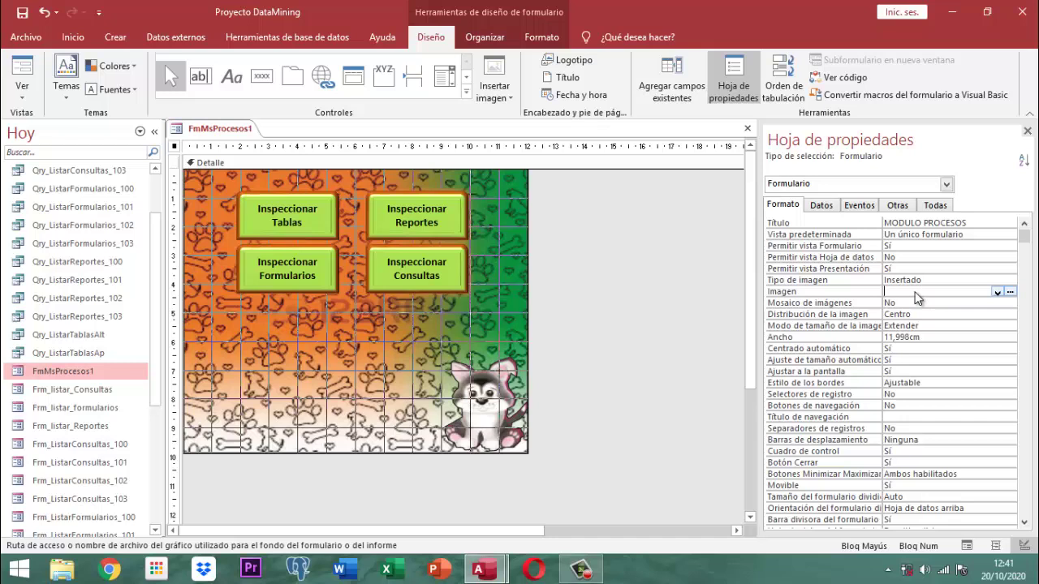
key(Return)
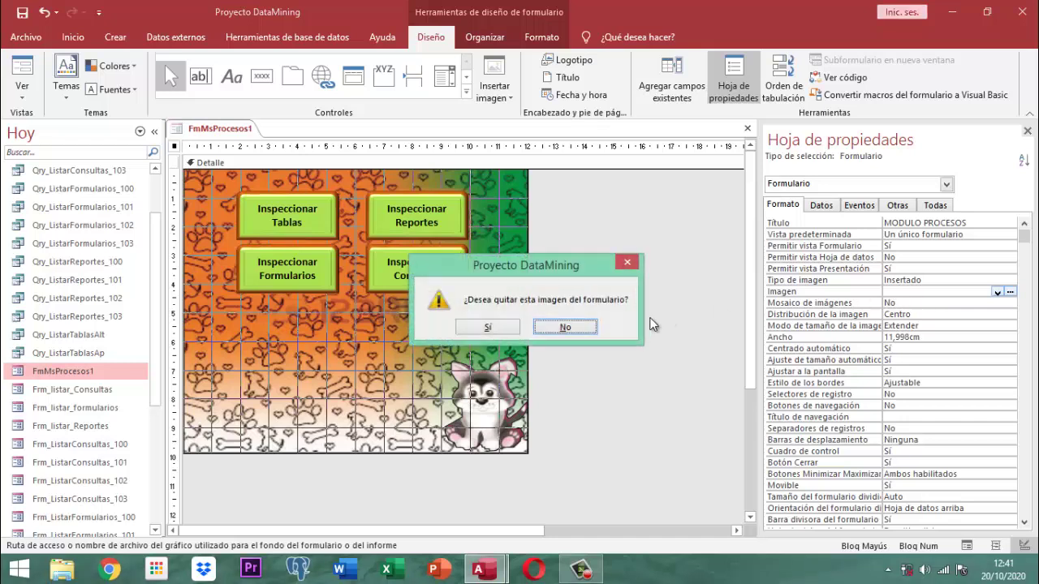
click(488, 326)
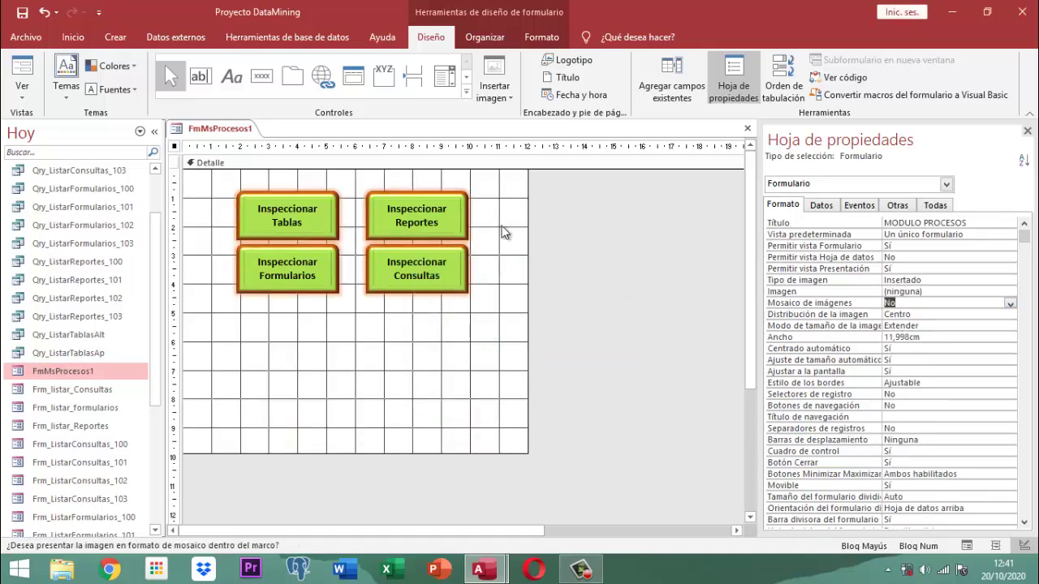
- Change the background color of the four Inspeccionar buttons to the standard blue #84A1C6
drag(519, 188, 285, 291)
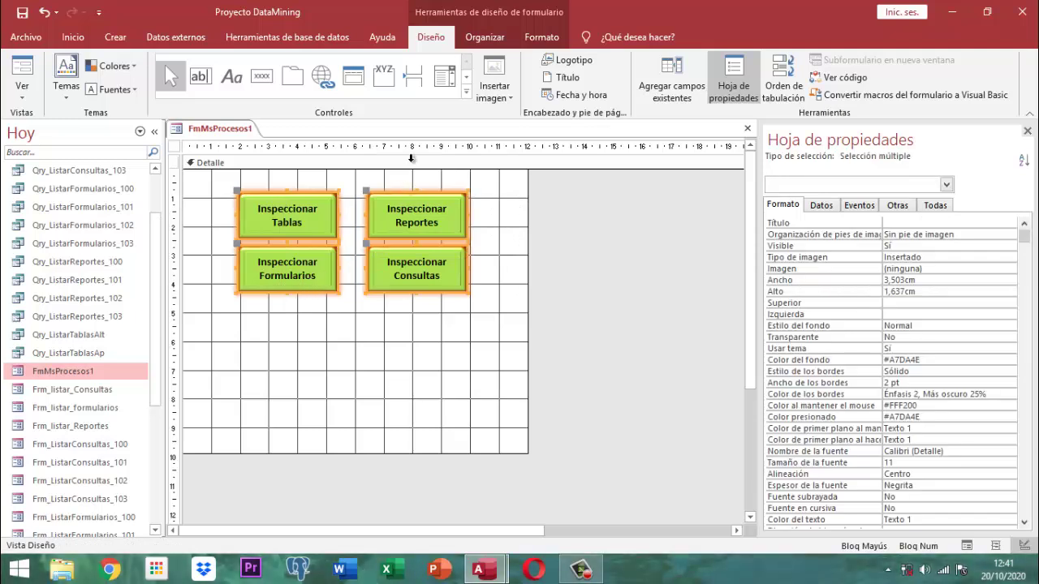
click(535, 37)
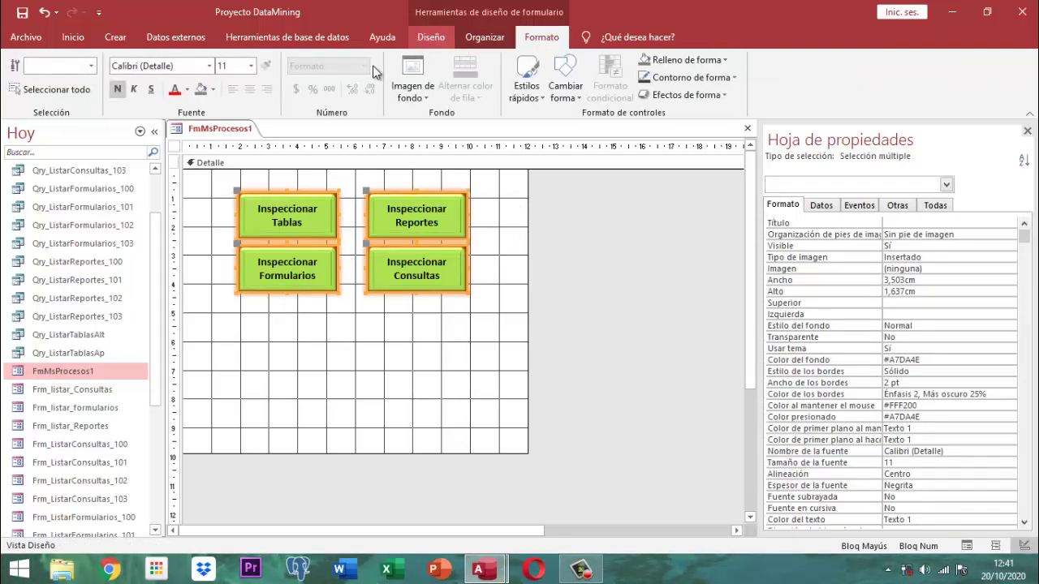
click(215, 84)
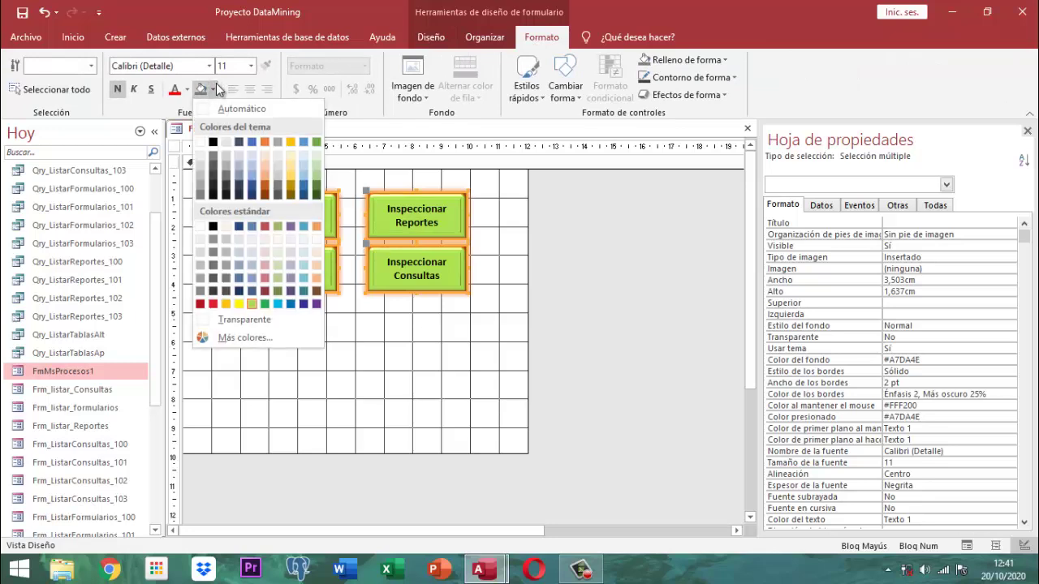
click(251, 278)
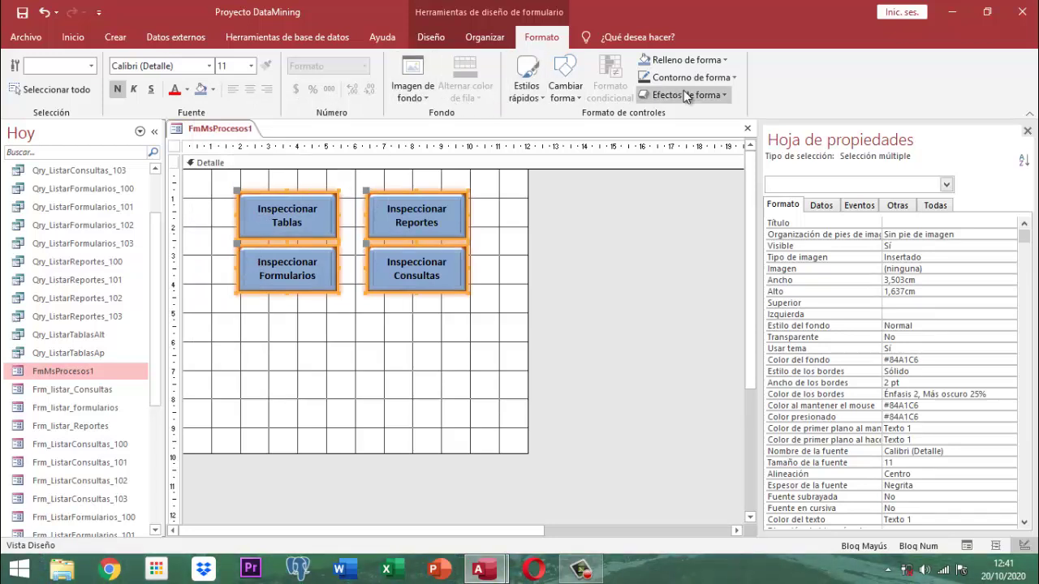
- Apply the smallest blue glow effect and a black (Texto 1) shape outline to the four Inspeccionar buttons
click(726, 96)
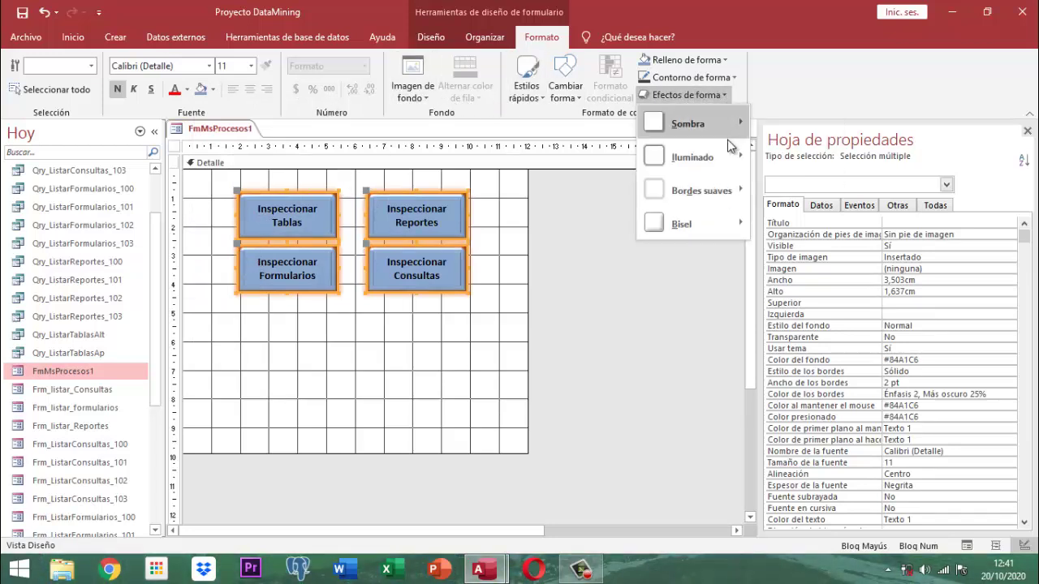
mouse_move(720, 190)
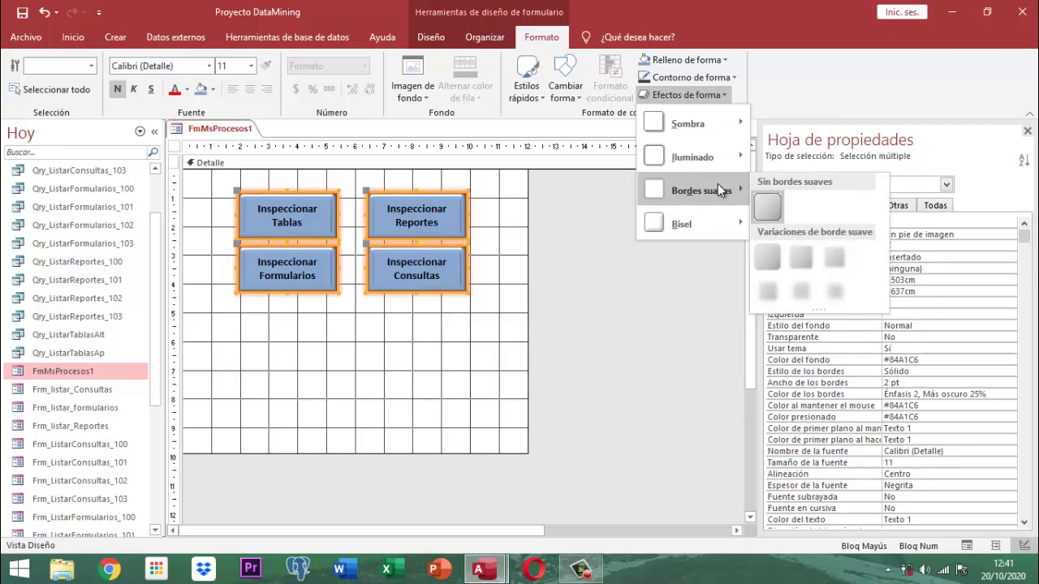
mouse_move(727, 158)
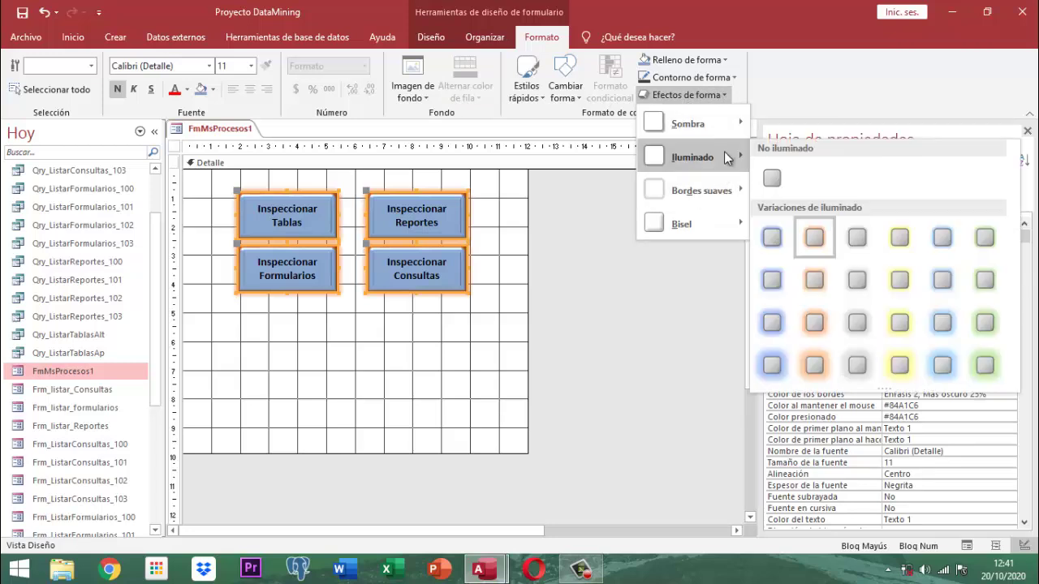
click(782, 233)
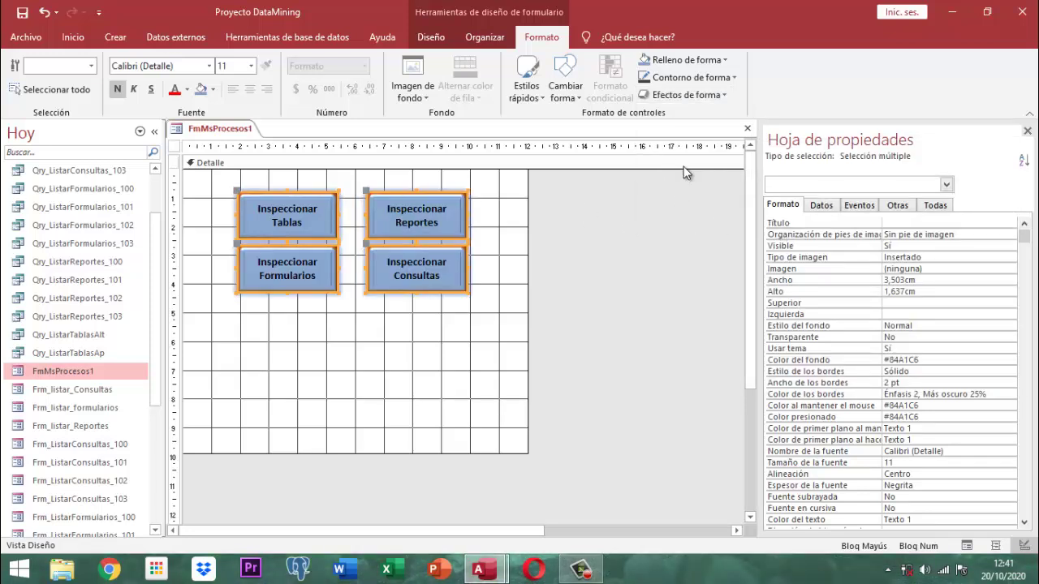
click(736, 75)
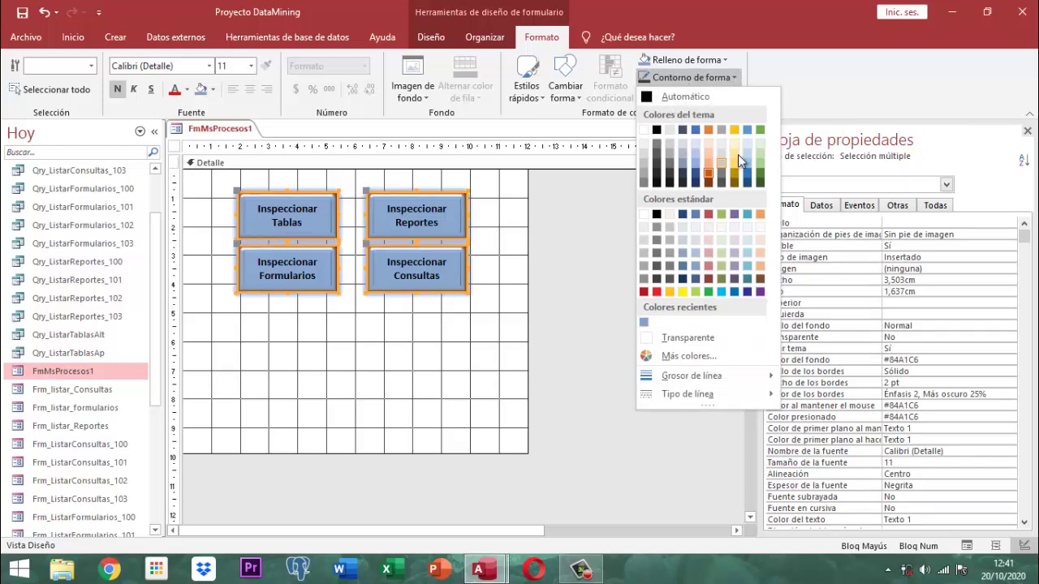
click(657, 129)
click(569, 187)
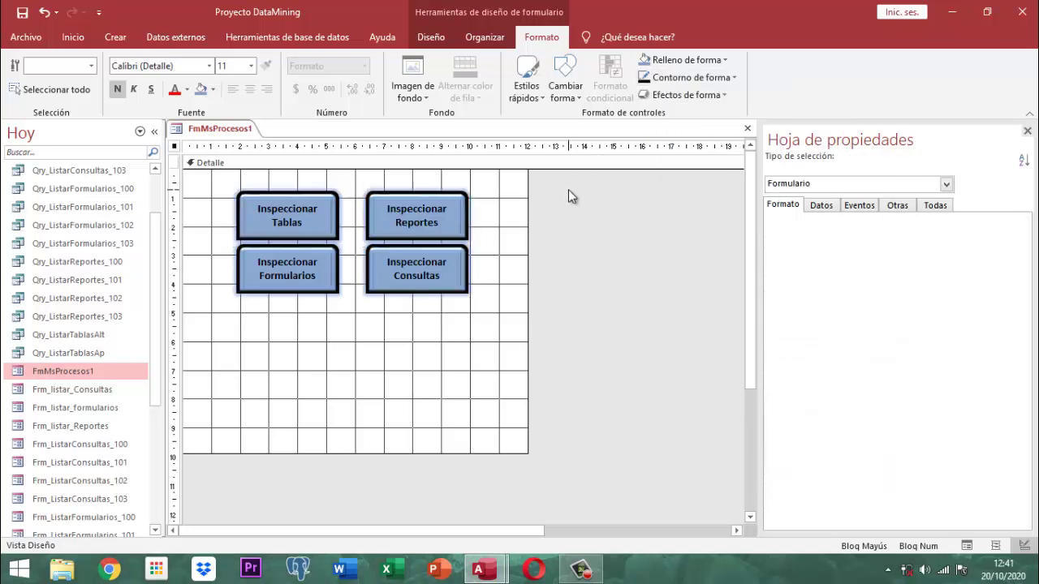
click(481, 300)
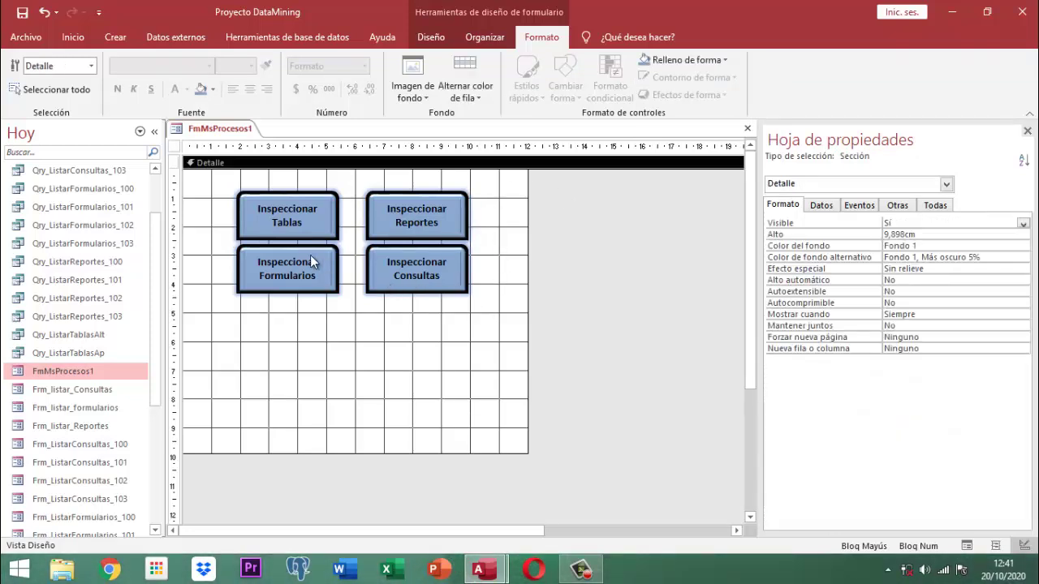
drag(205, 183, 273, 263)
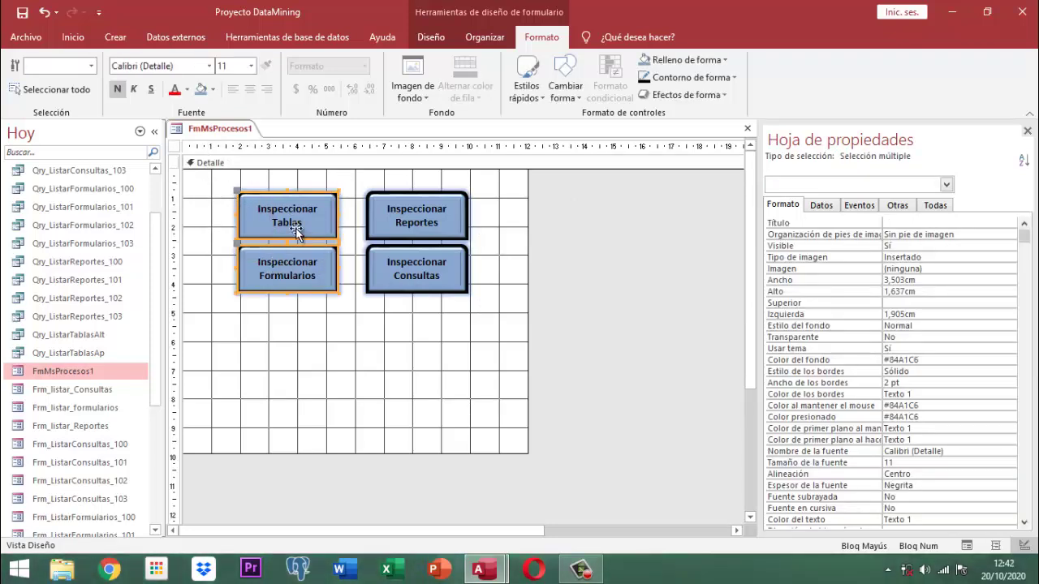
click(225, 187)
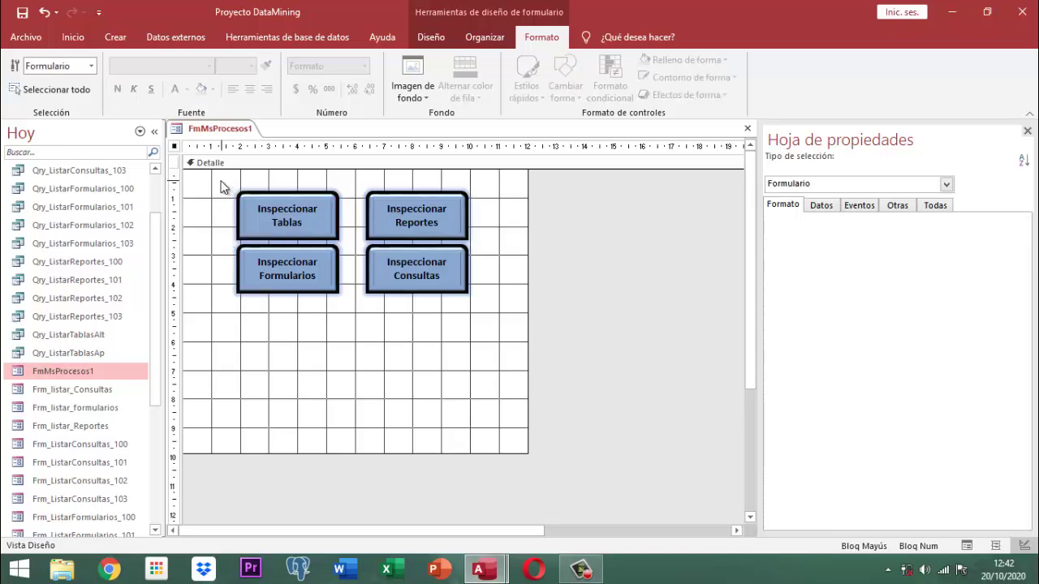
click(224, 205)
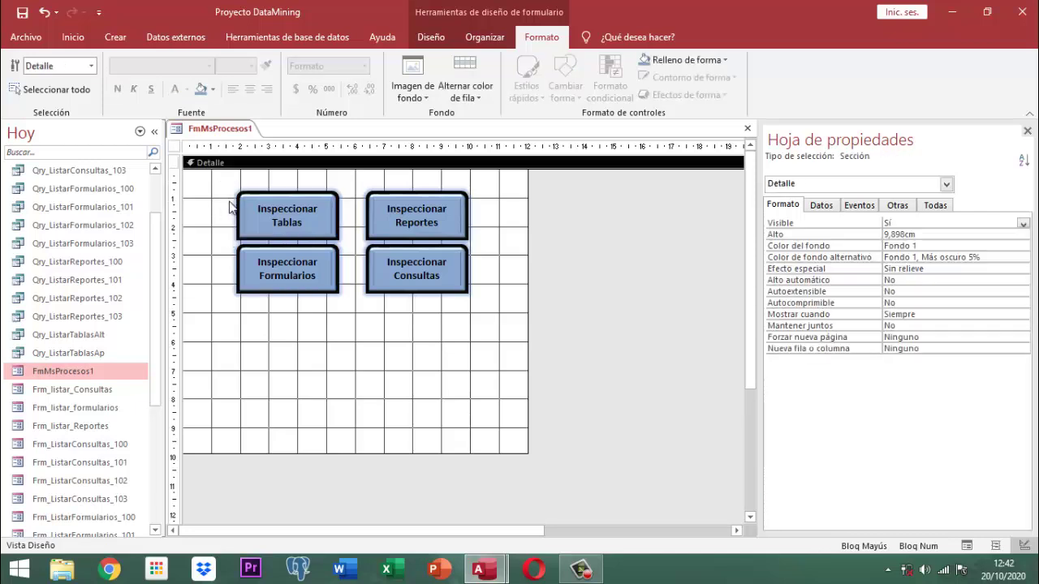
click(493, 302)
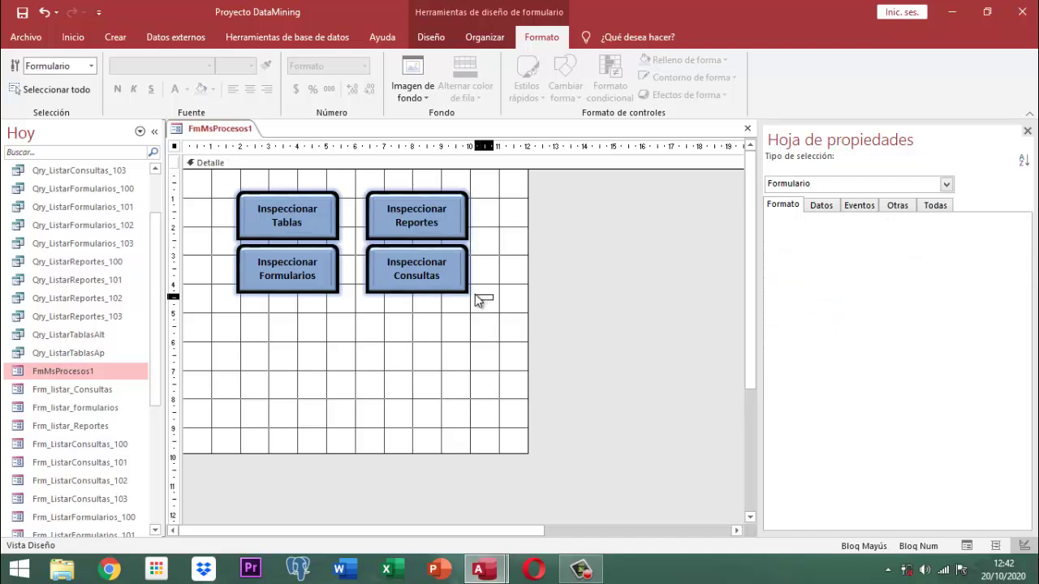
click(477, 297)
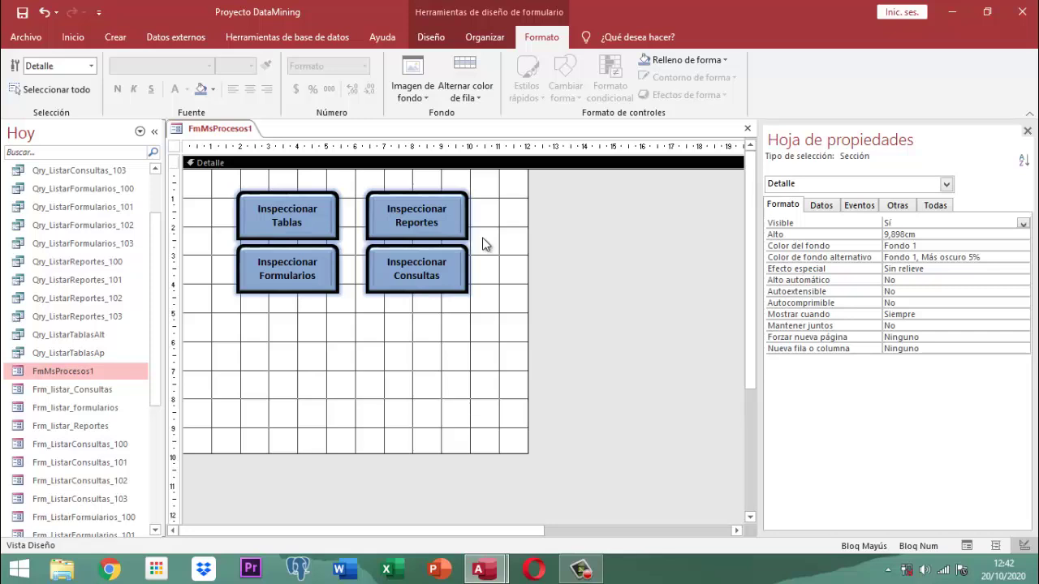
right_click(549, 281)
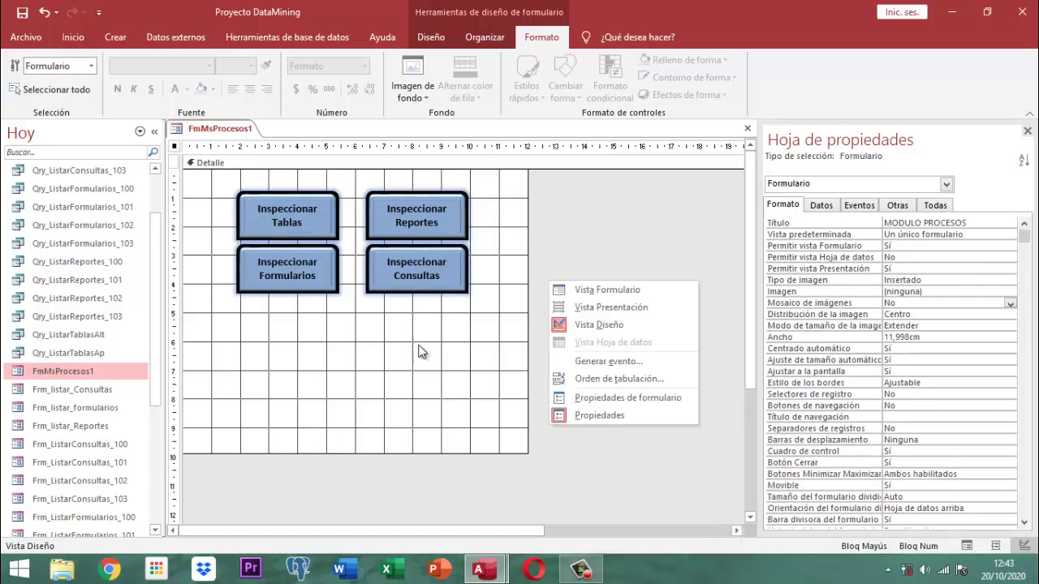
- Move the four Inspeccionar buttons down together until the upper row sits about 3.3 cm from the form's top edge, and save FmMsProcesos1
drag(517, 203, 235, 297)
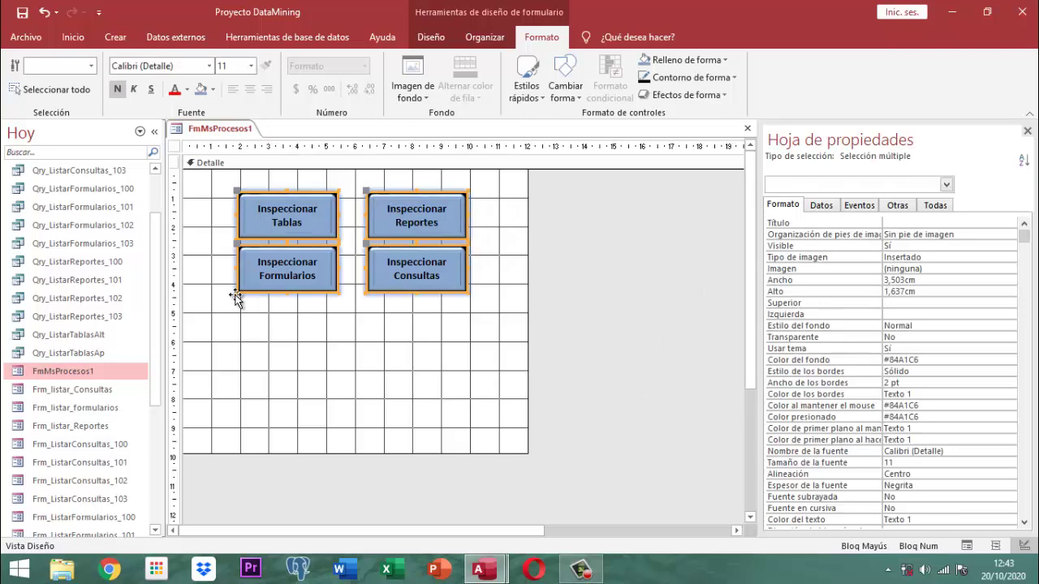
key(Down)
key(Down)
key(Down)
key(Down)
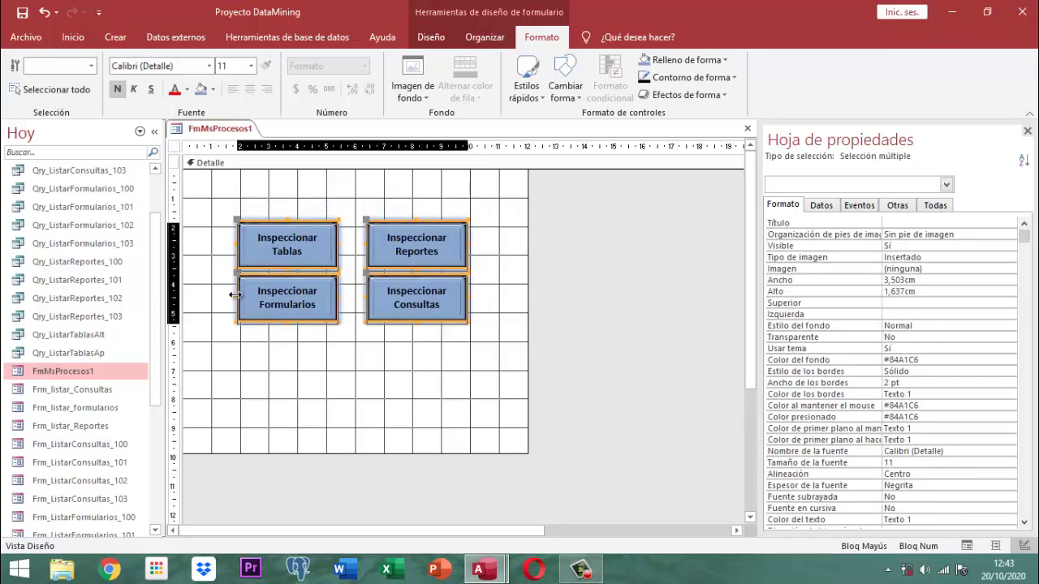
key(Down)
key(Down)
key(Down)
key(Down)
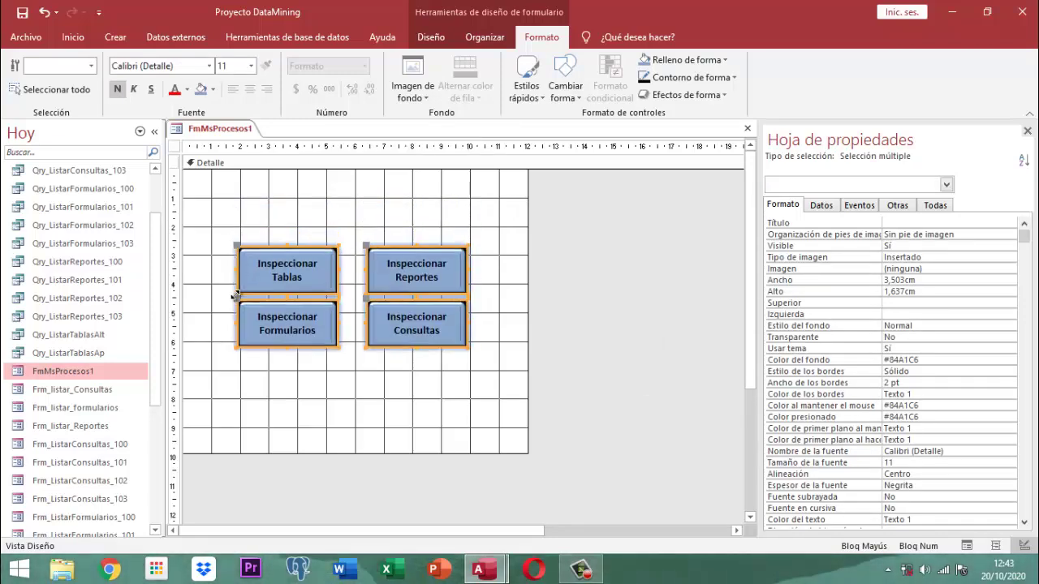
key(Down)
key(Down)
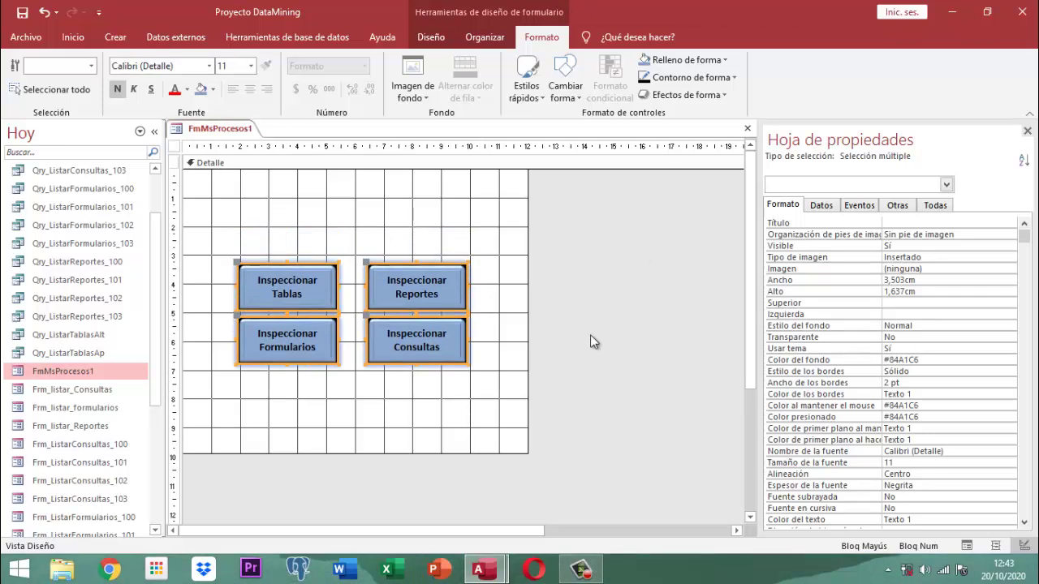
click(577, 291)
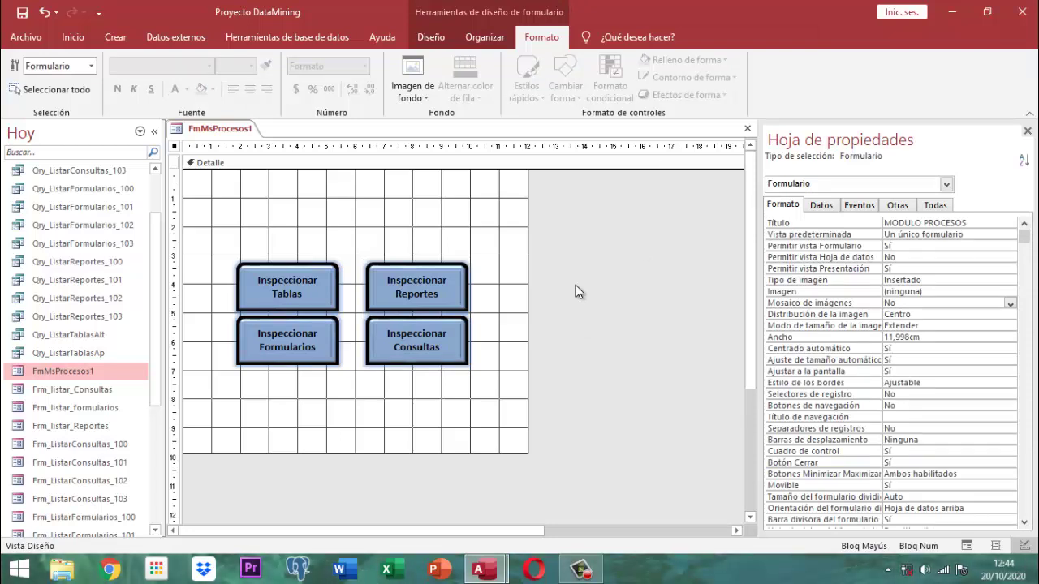
right_click(219, 128)
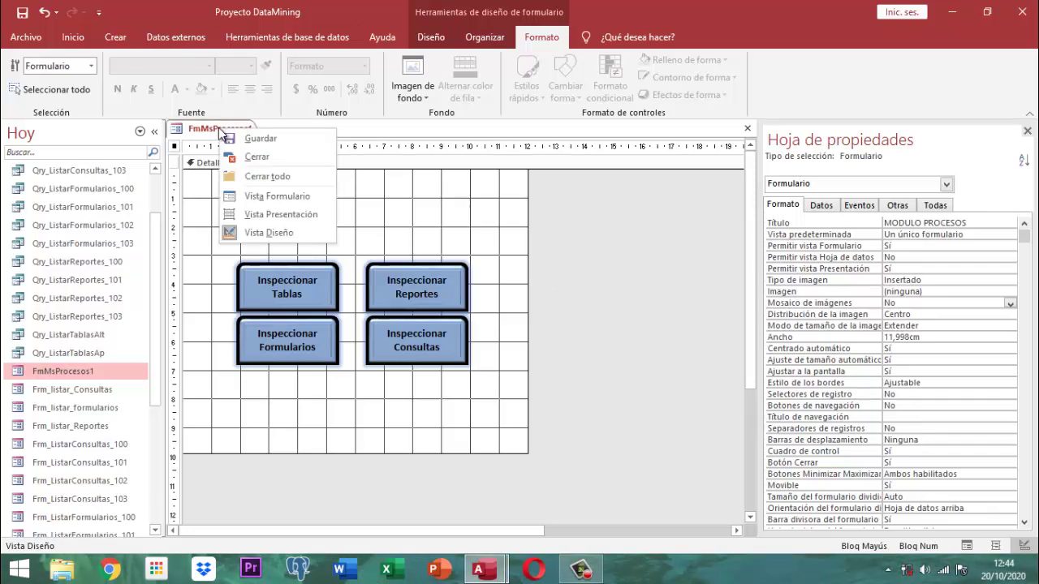
click(274, 140)
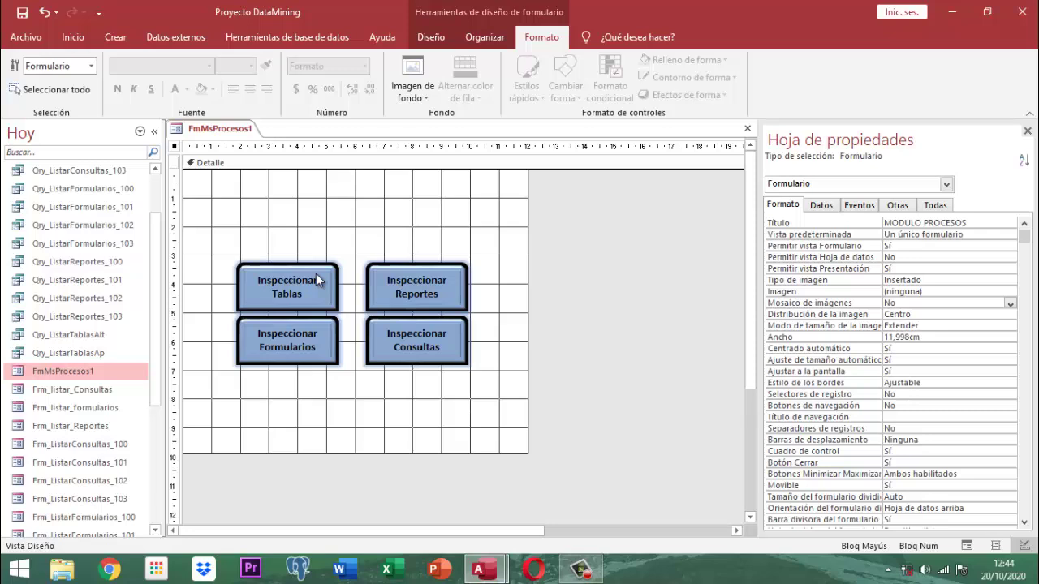
- Check the click event code of the Inspeccionar Tablas button to see which form it opens, and close the code editor
click(280, 294)
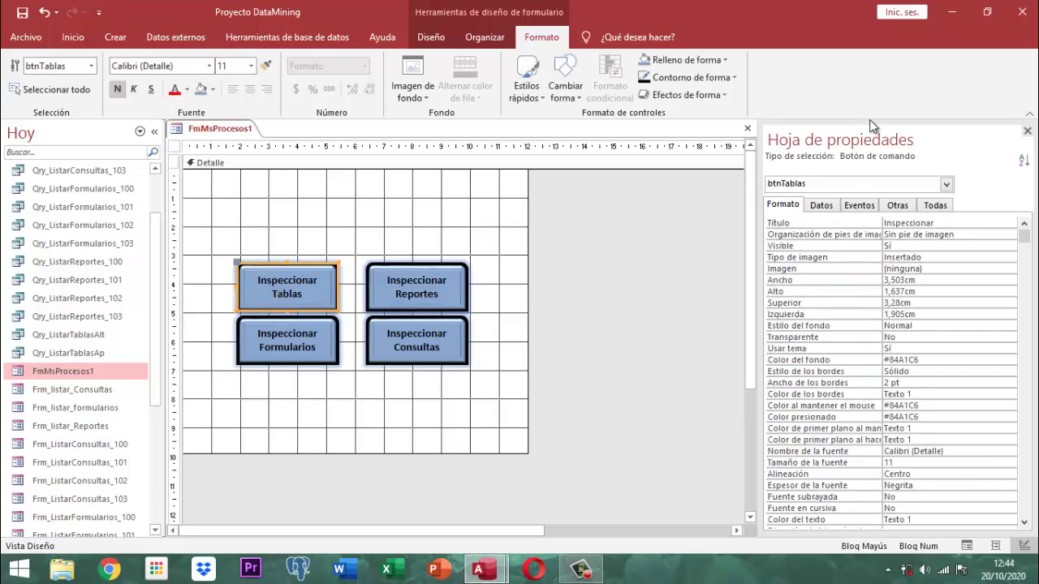
click(859, 206)
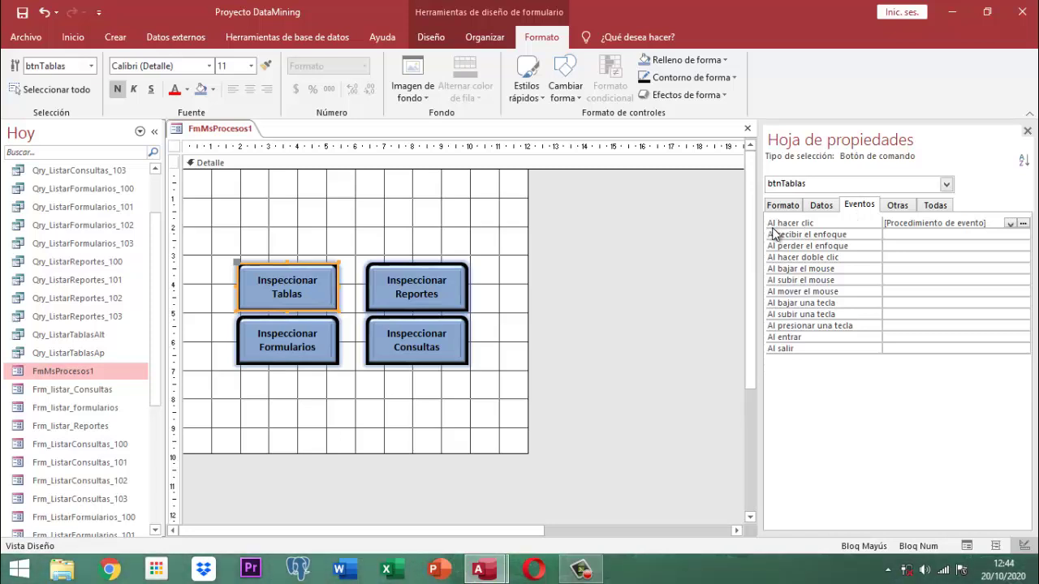
click(1023, 223)
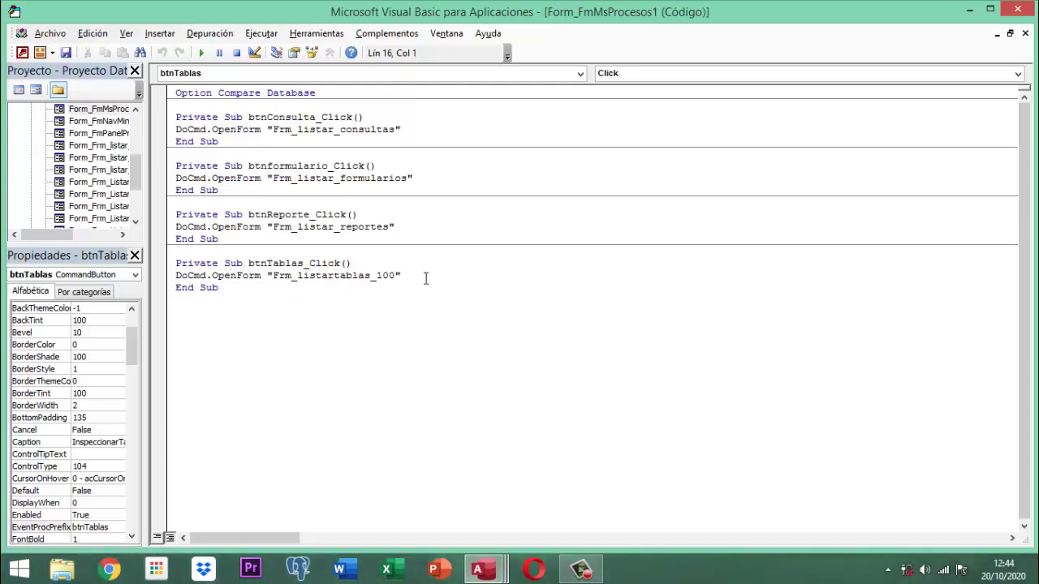
click(1018, 10)
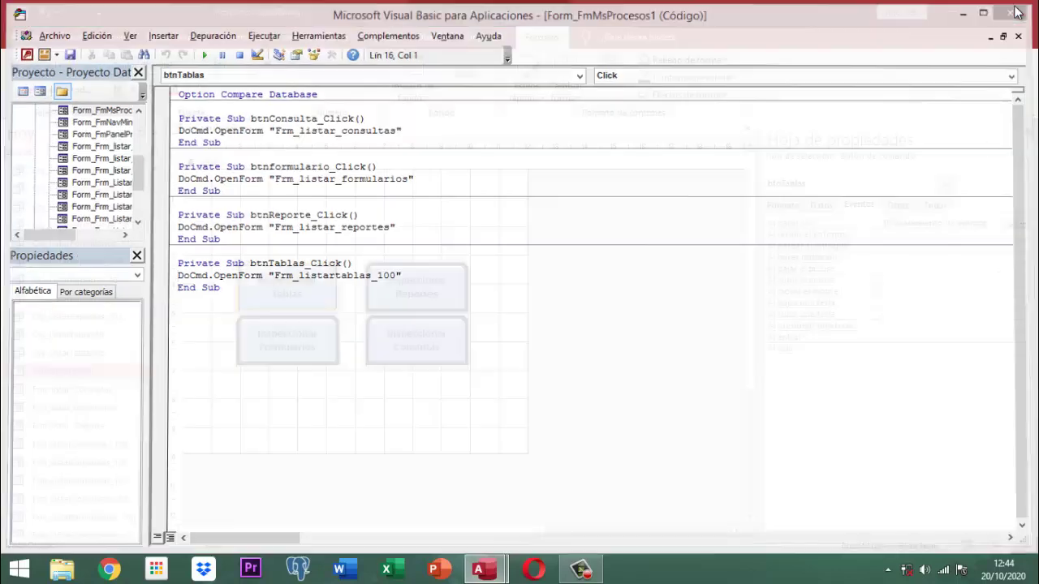
click(629, 252)
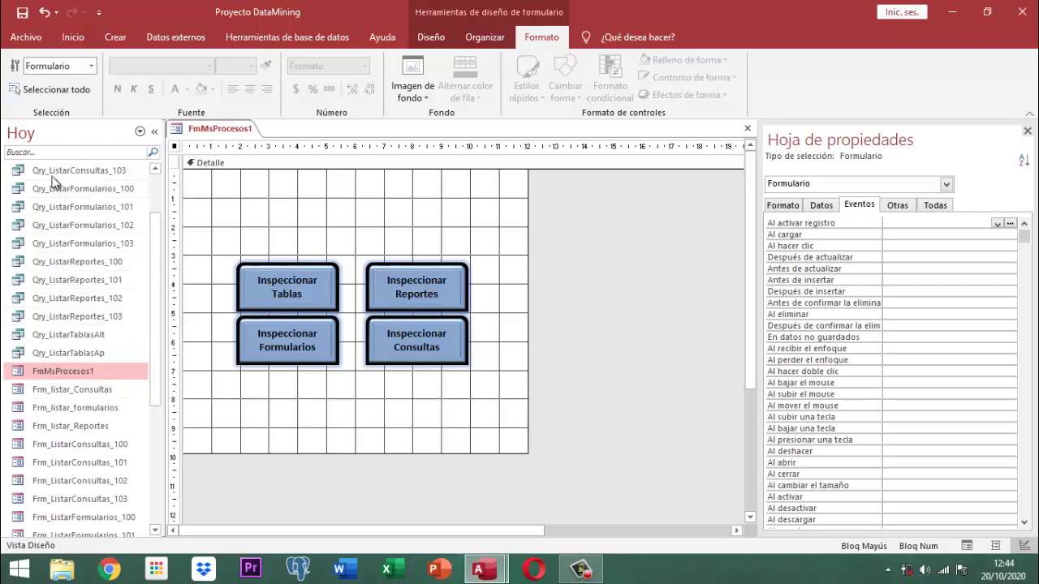
- Filter the database objects by "100" and open the Frm_ListarTablas_100 form in Design view
click(31, 154)
text(100)
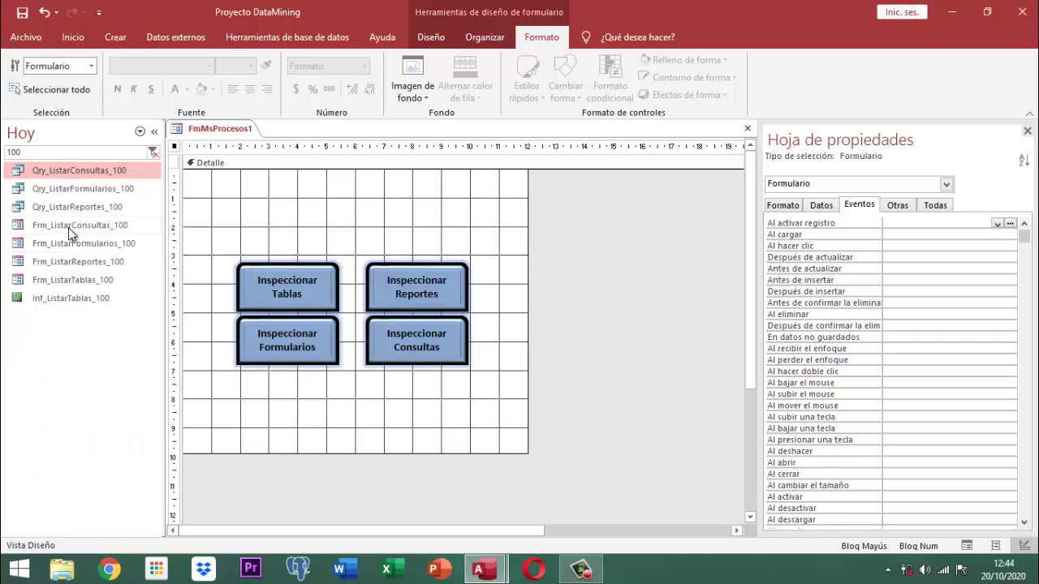
click(90, 279)
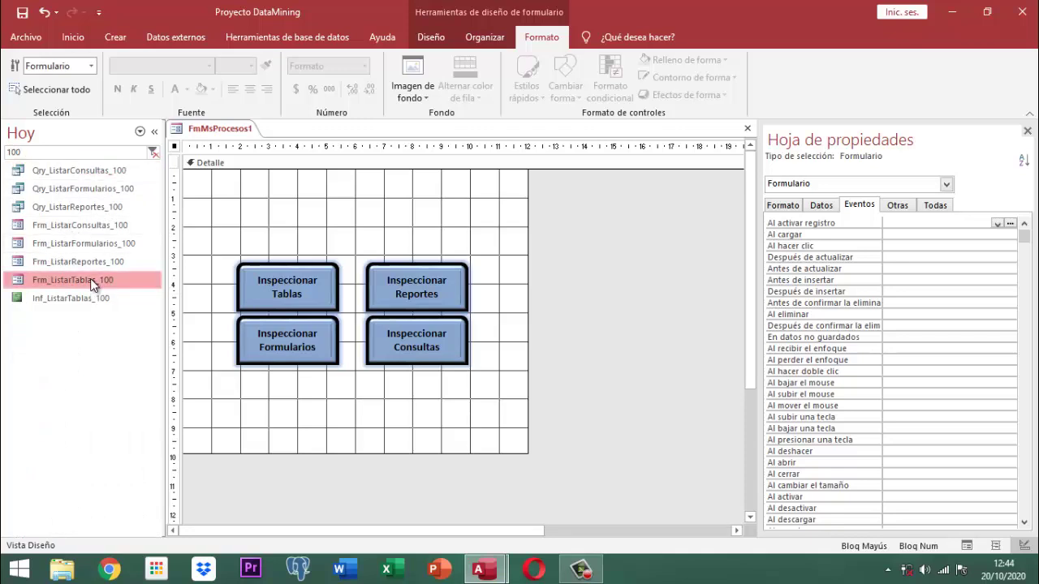
right_click(91, 279)
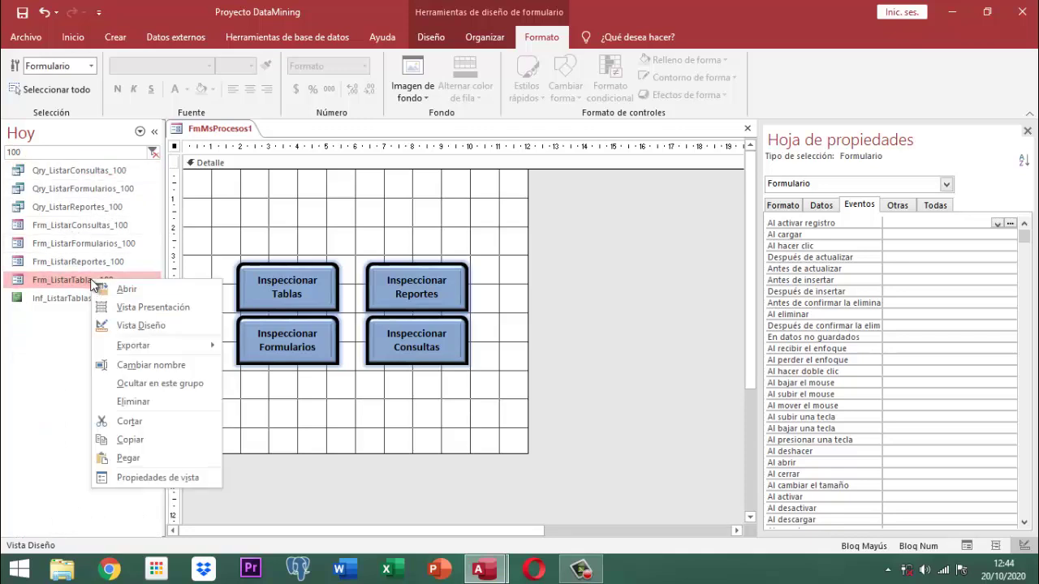
click(158, 325)
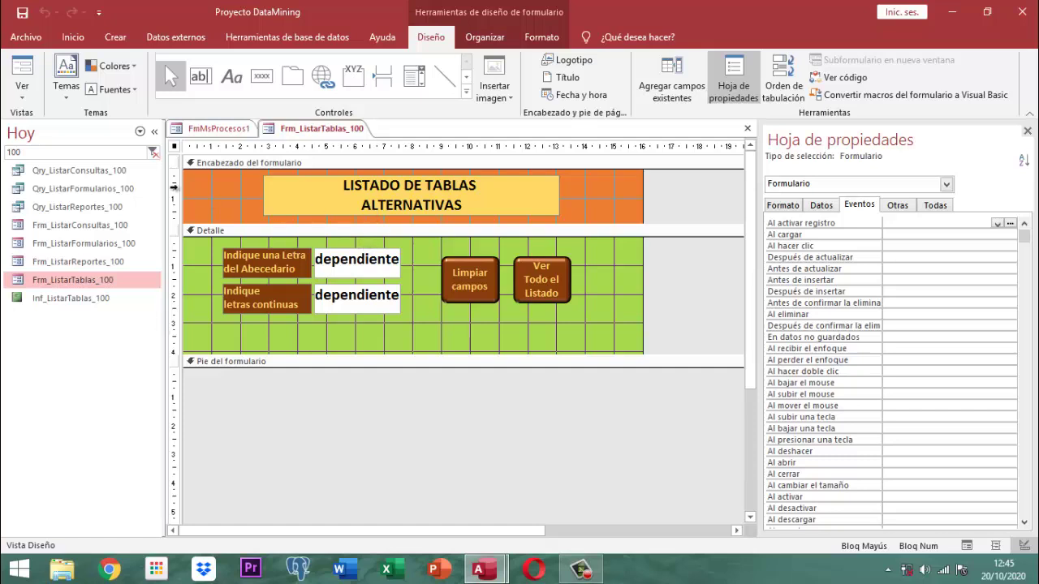
- Set the form header's background to a very light blue theme color and the Detalle section's to a medium blue
click(223, 197)
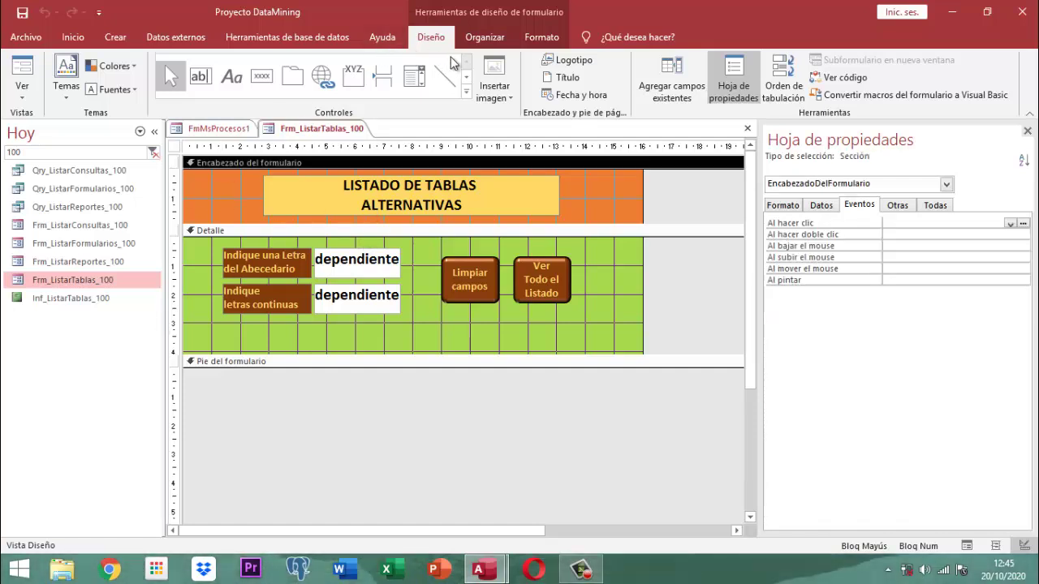
click(542, 37)
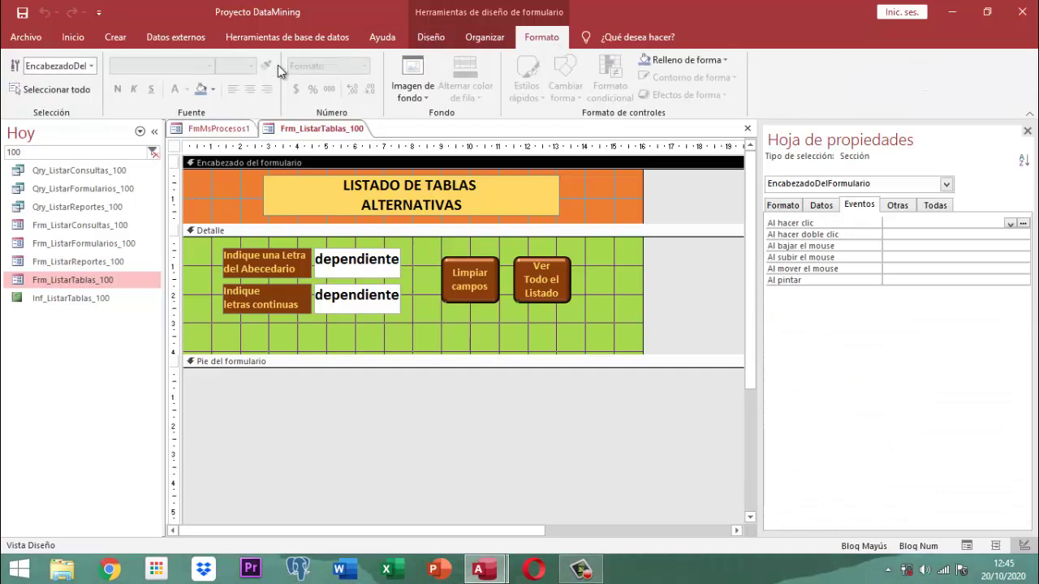
click(214, 90)
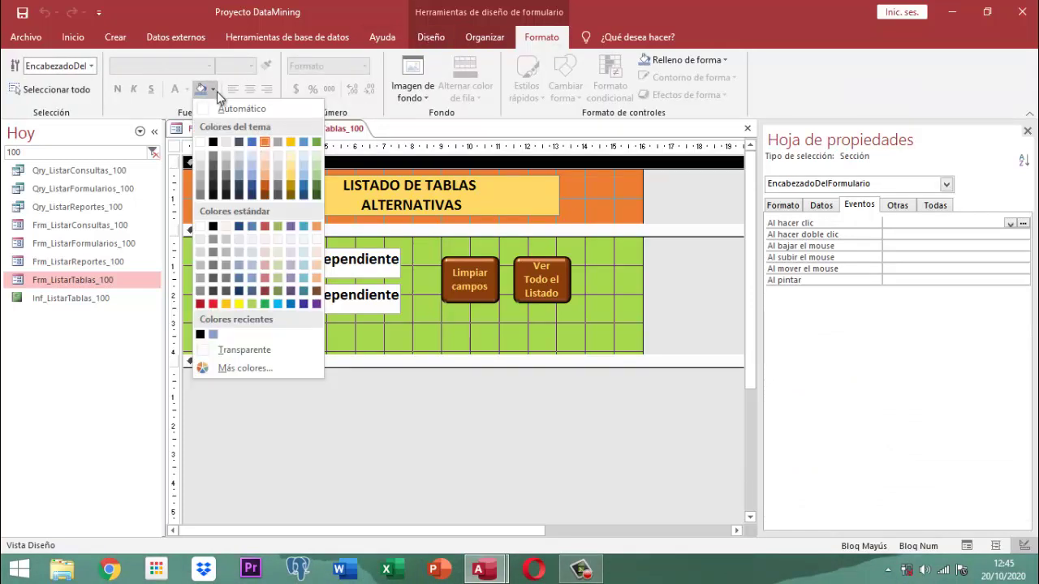
click(257, 155)
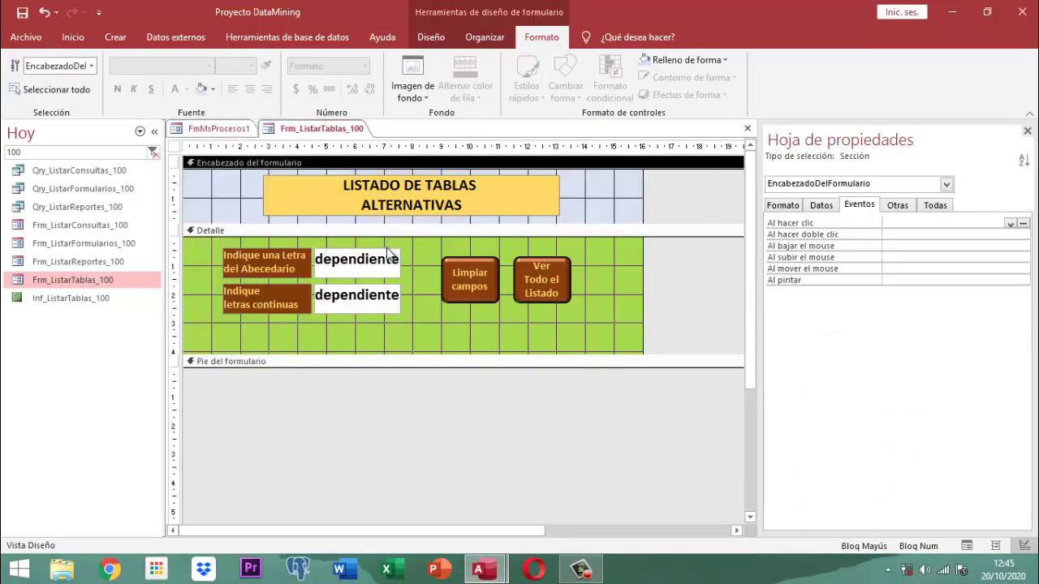
click(416, 253)
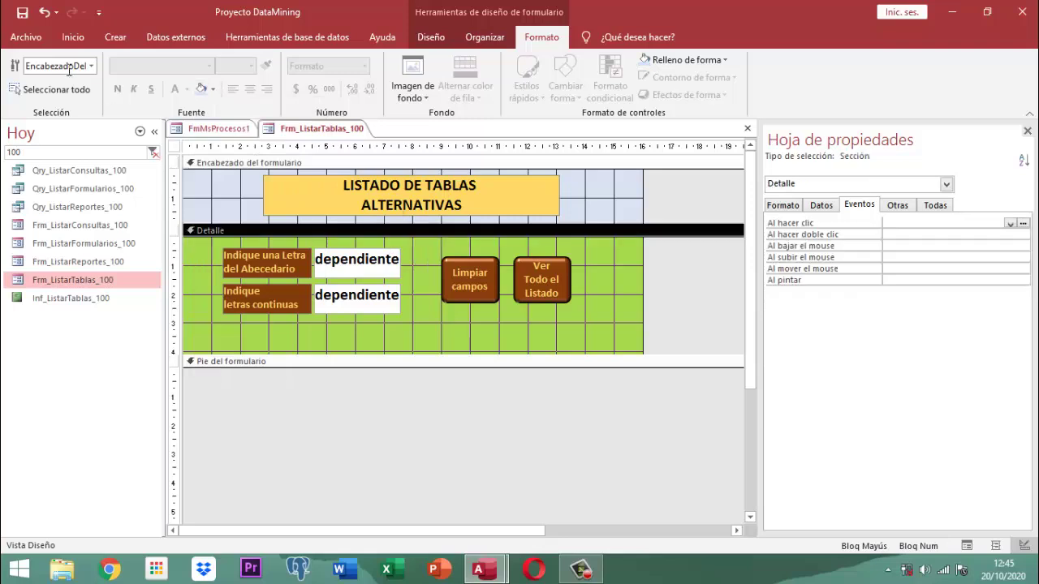
click(214, 91)
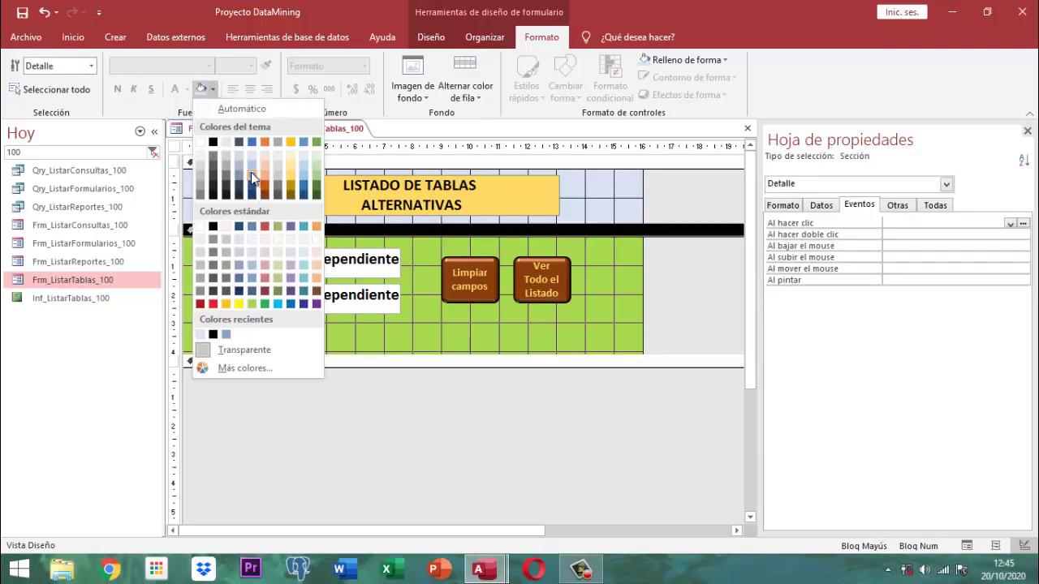
click(251, 172)
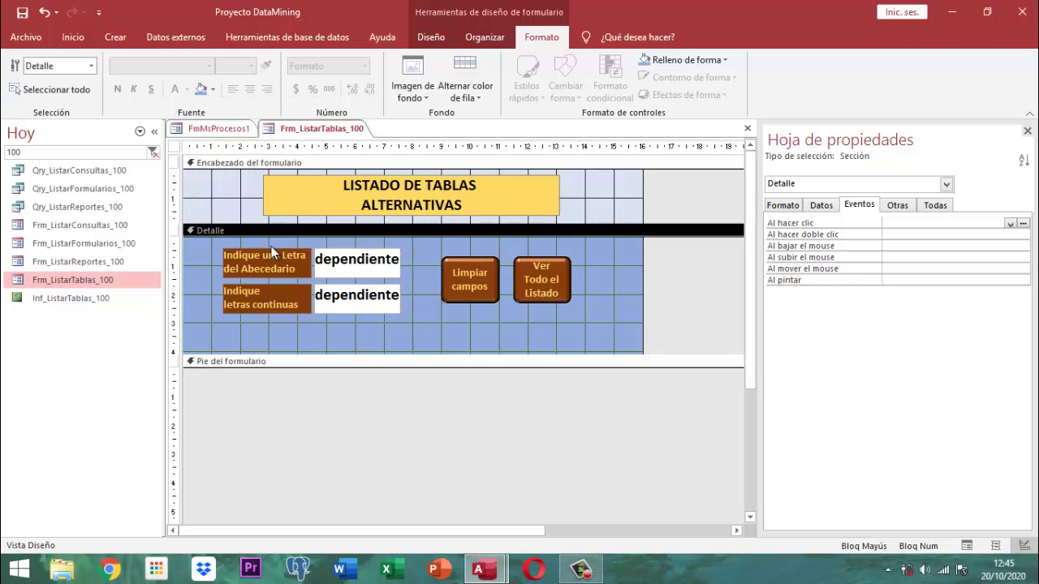
- Give the "Indique una Letra del Abecedario" and "Indique letras continuas" labels a light blue background and black text
drag(202, 258, 263, 312)
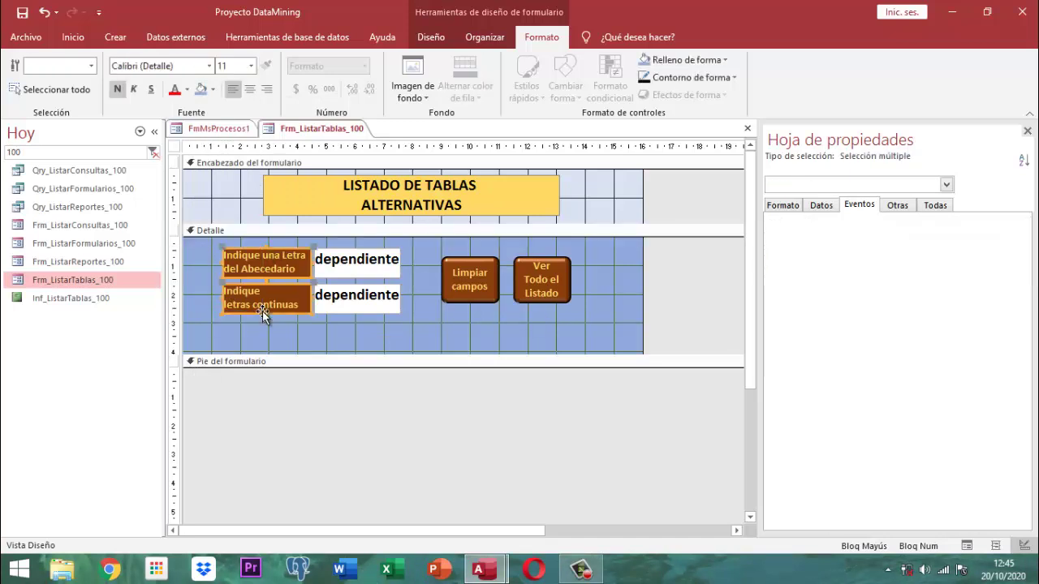
click(213, 89)
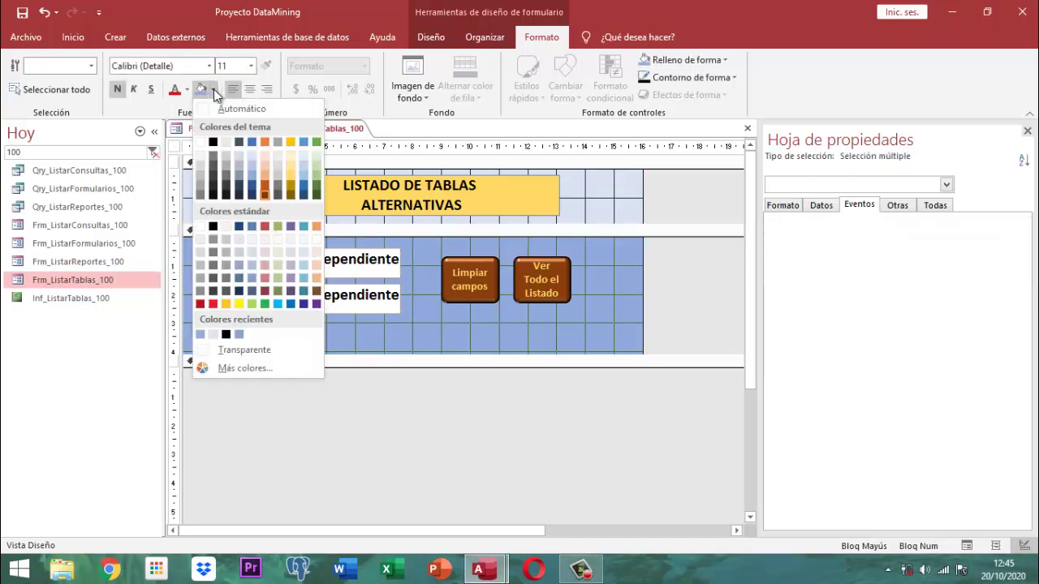
click(300, 176)
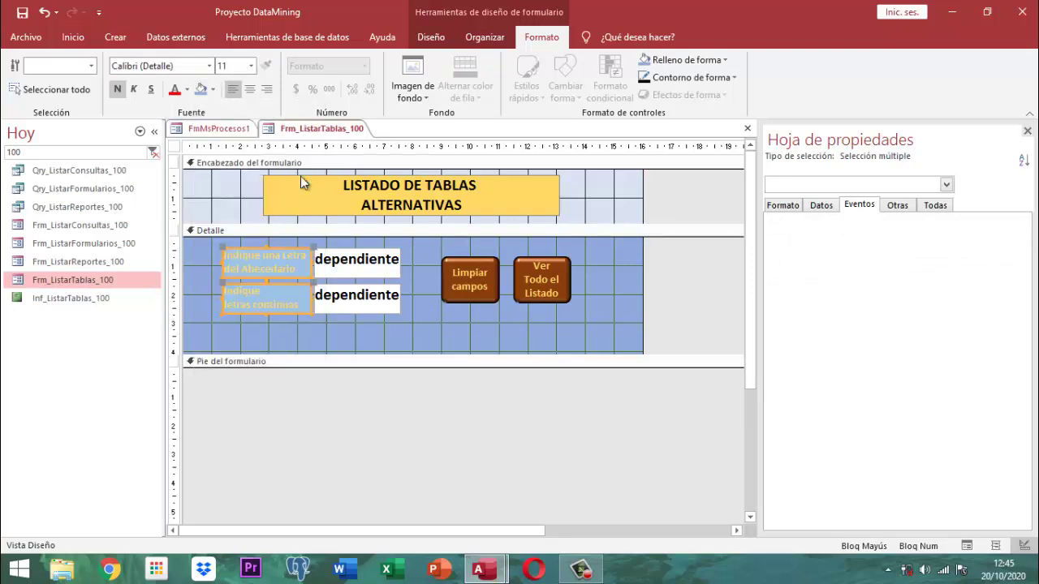
click(187, 89)
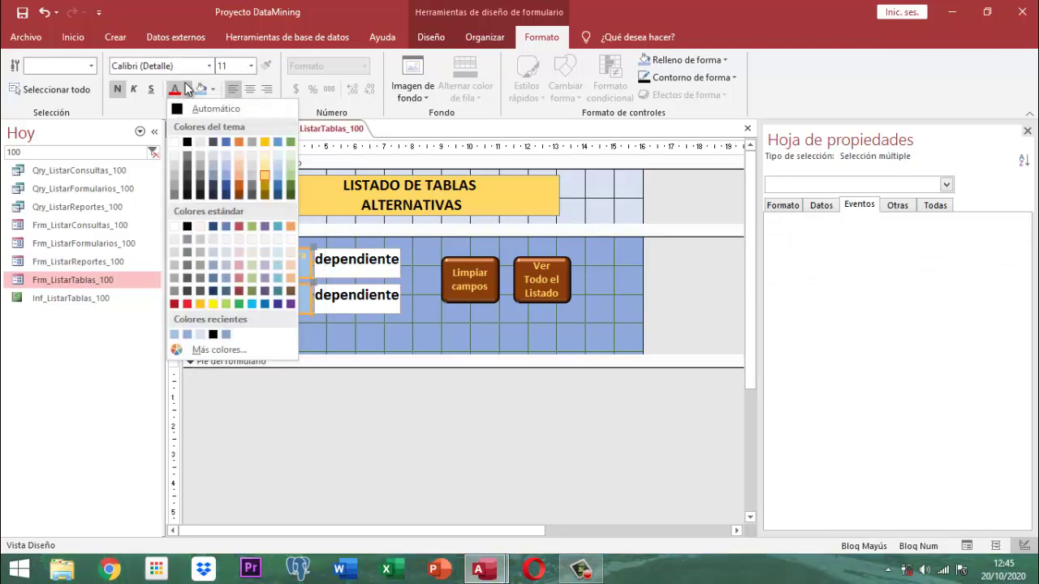
click(187, 142)
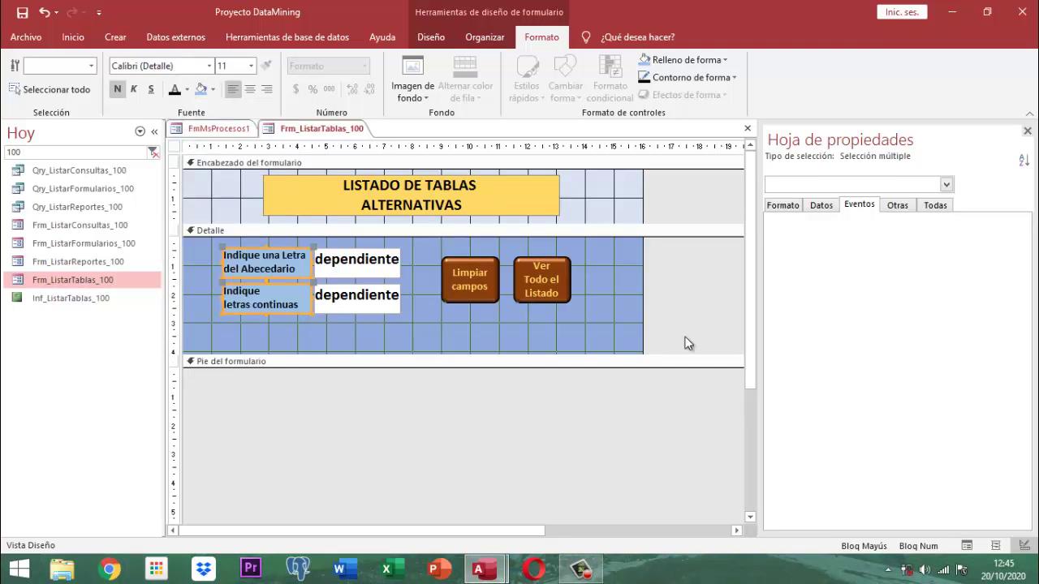
- Give the Limpiar campos and Ver Todo el Listado buttons black text and a dark blue theme fill
click(586, 272)
drag(575, 297, 479, 296)
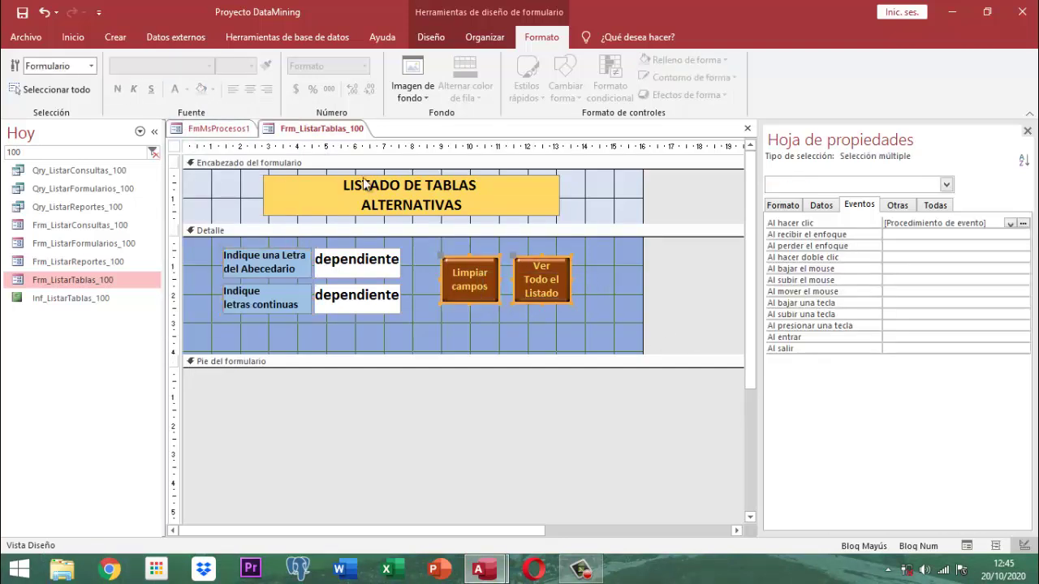
click(214, 89)
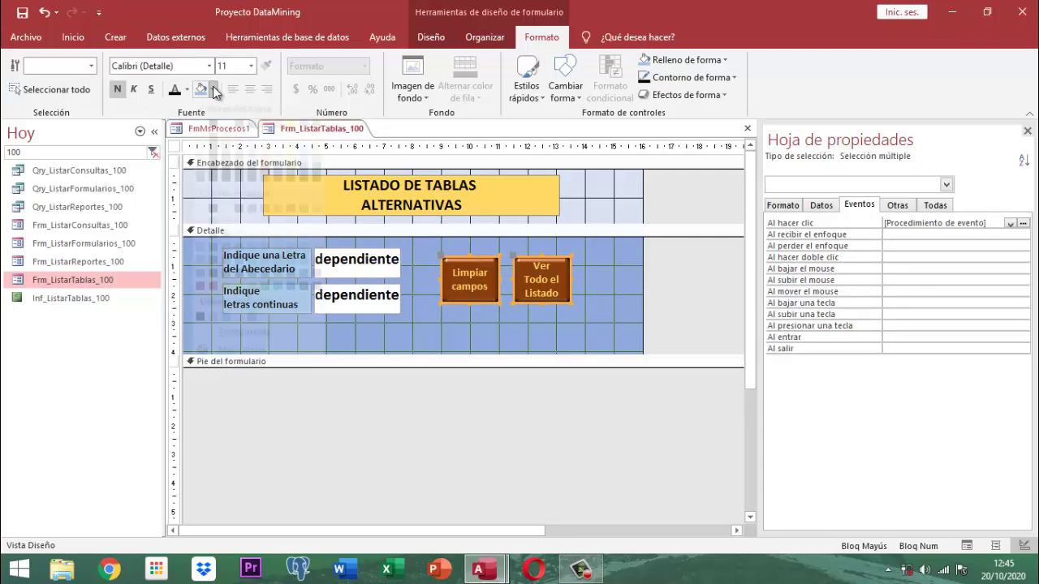
click(245, 349)
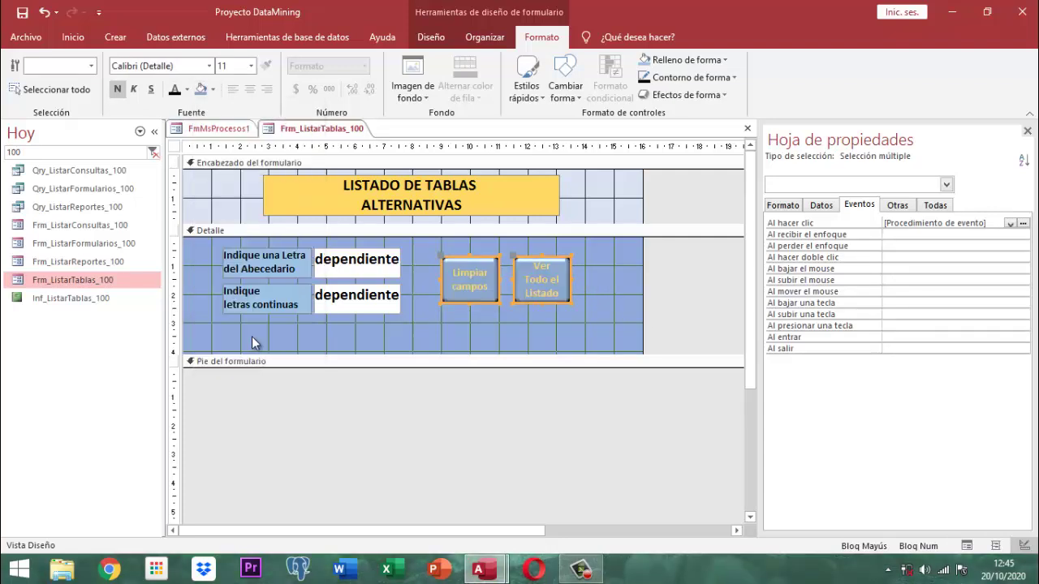
click(171, 91)
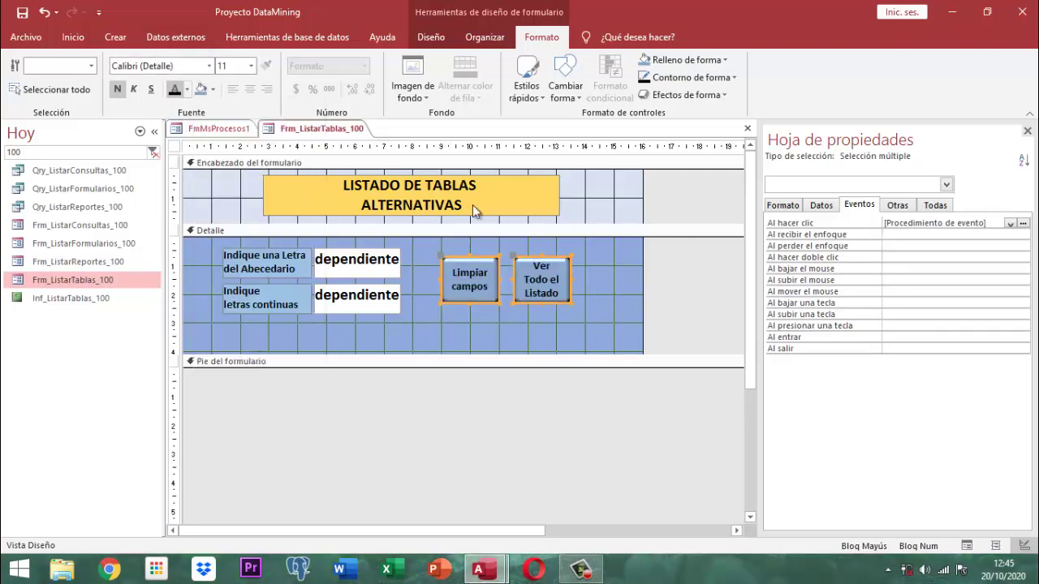
click(214, 90)
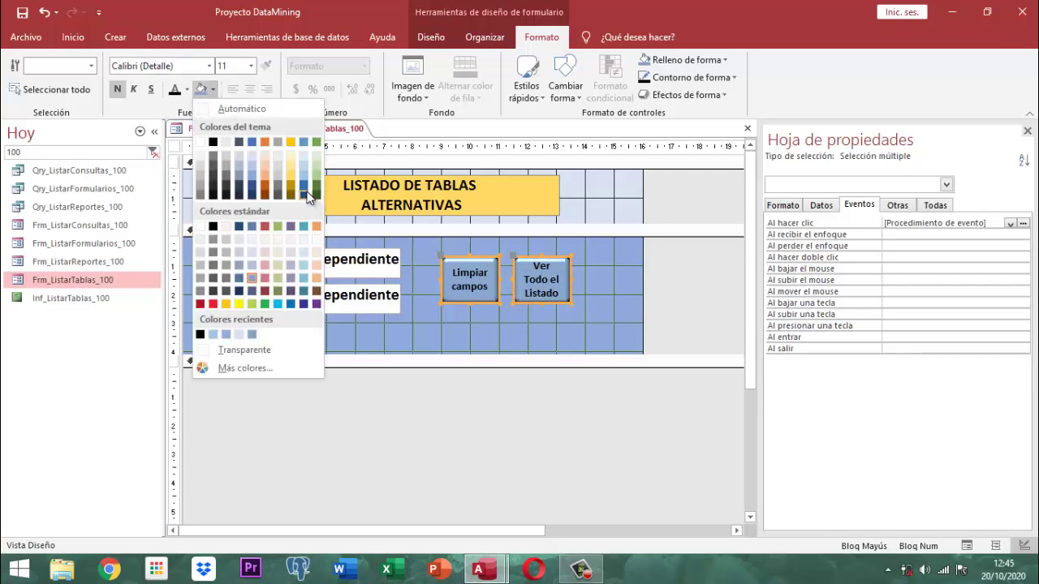
click(304, 187)
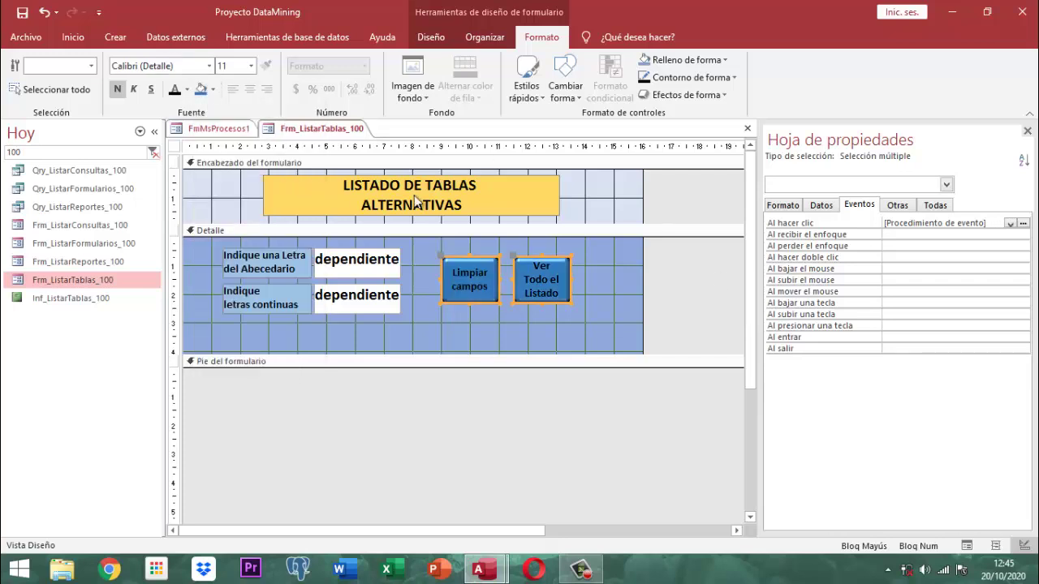
click(703, 276)
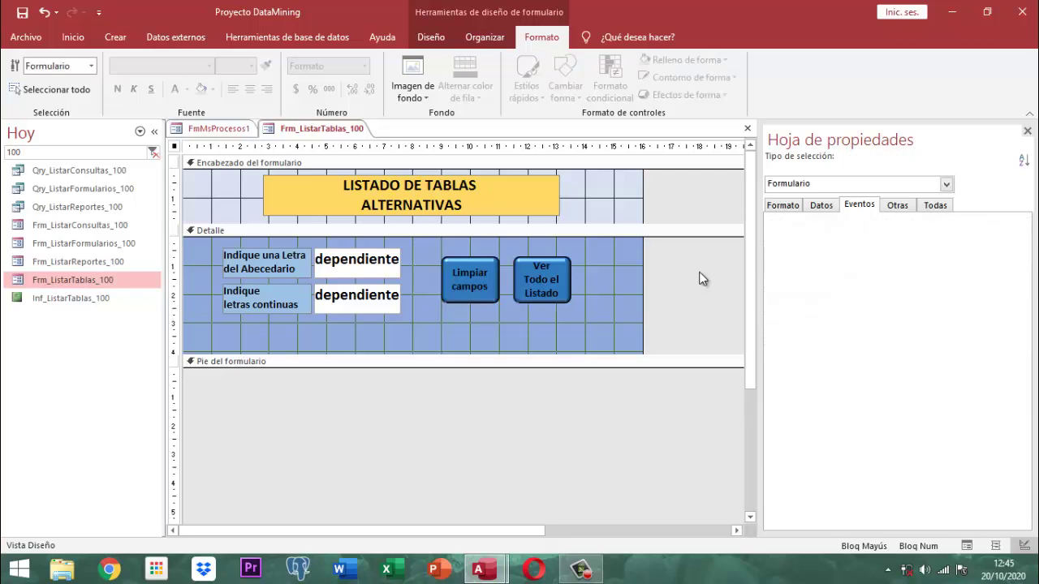
- Set the background of the "LISTADO DE TABLAS ALTERNATIVAS" title label to a standard grayish blue
click(487, 198)
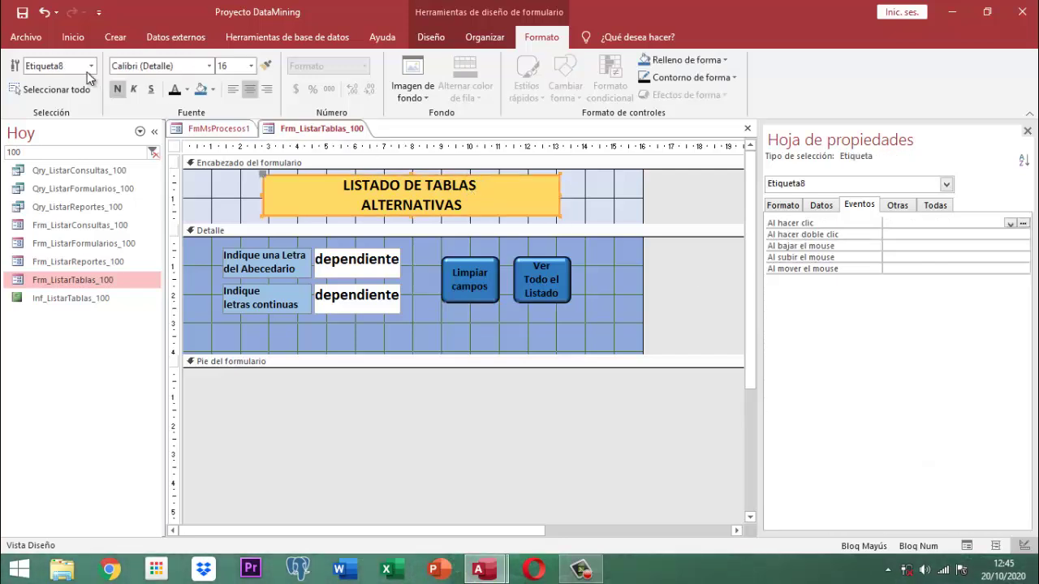
click(215, 90)
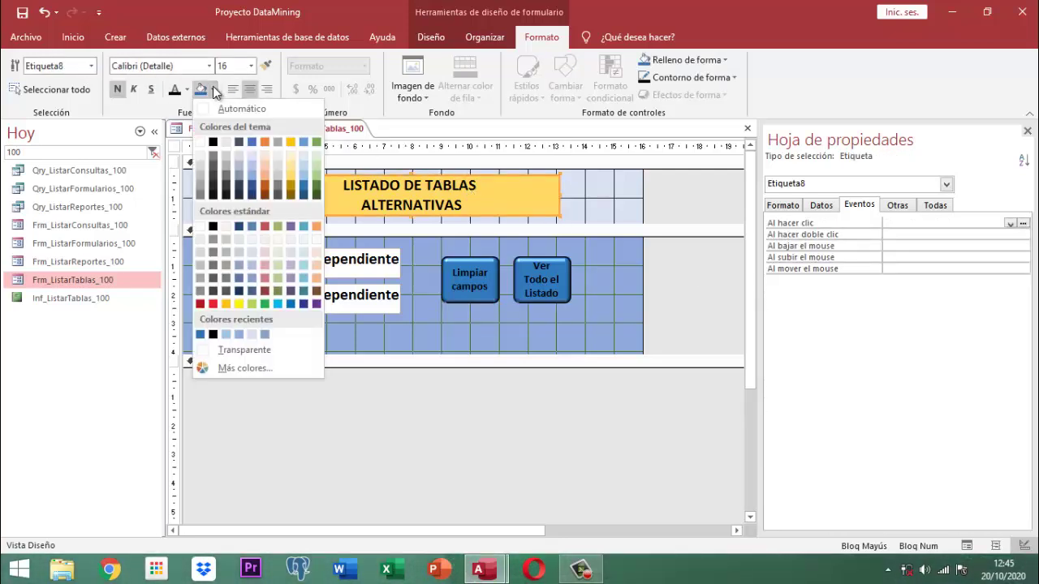
click(239, 264)
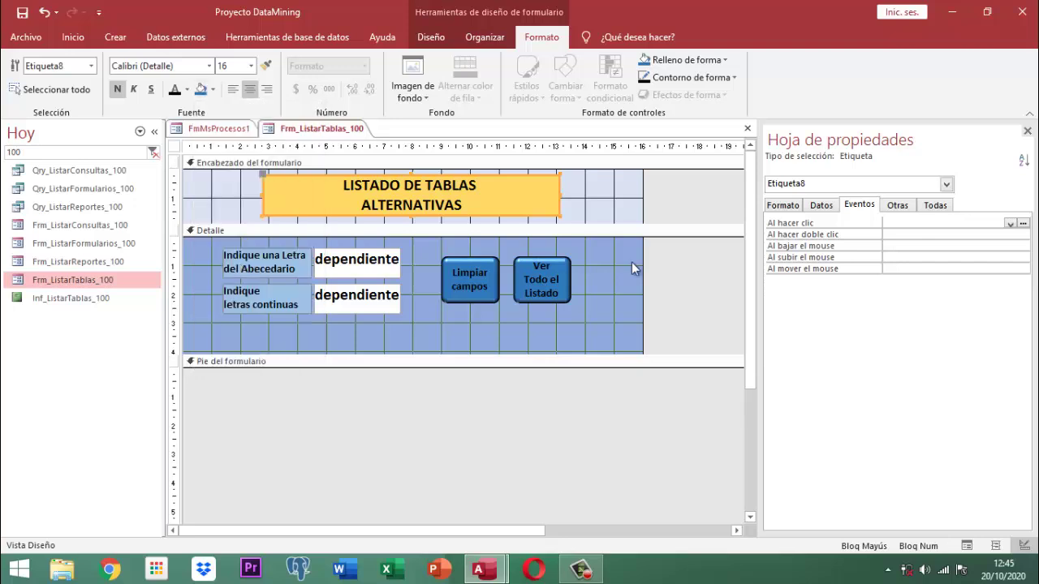
click(681, 196)
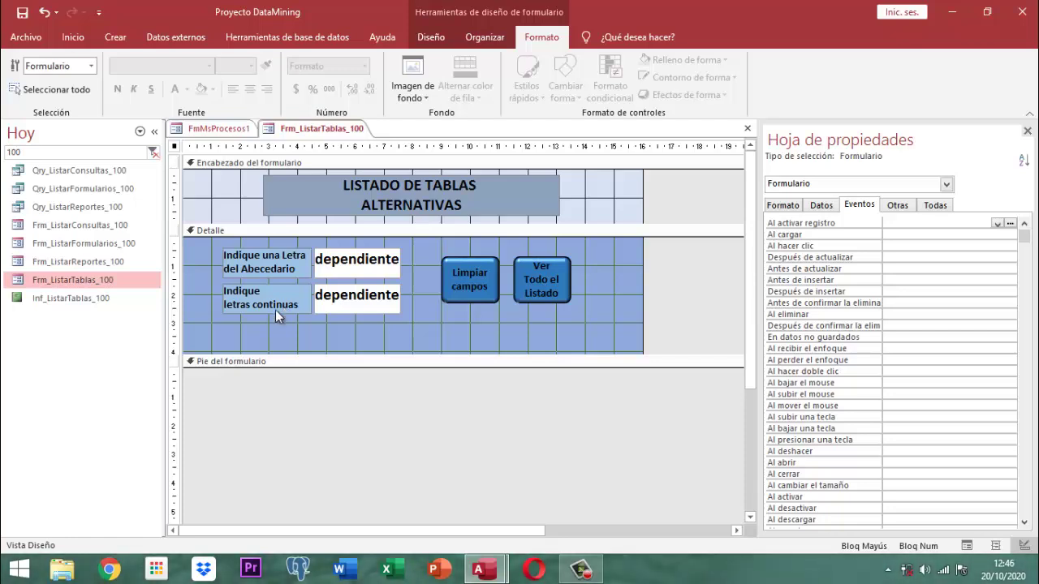
- Check the after-update event code of the txtletra text box and close the code editor
click(360, 270)
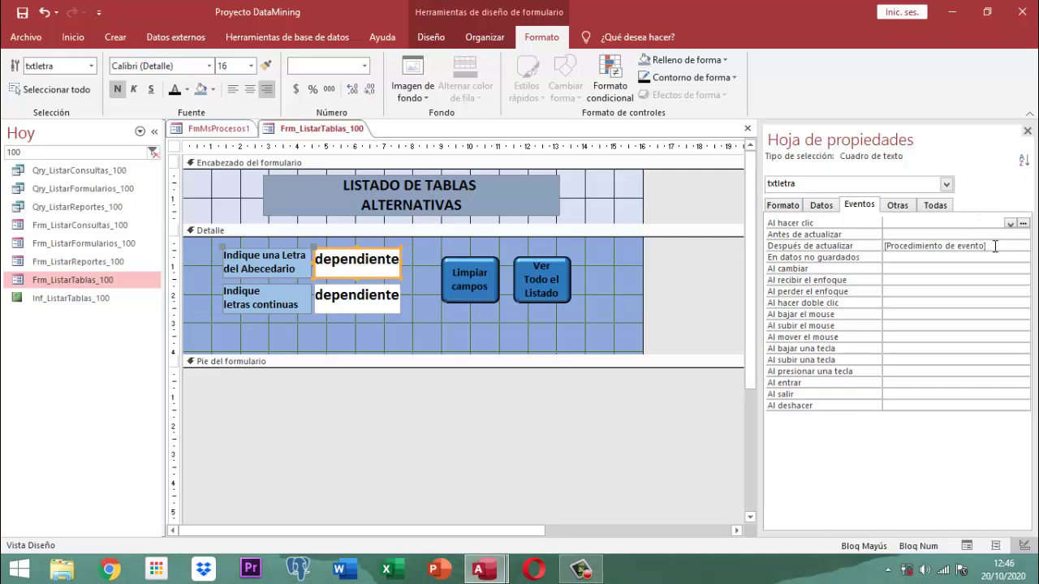
click(1027, 246)
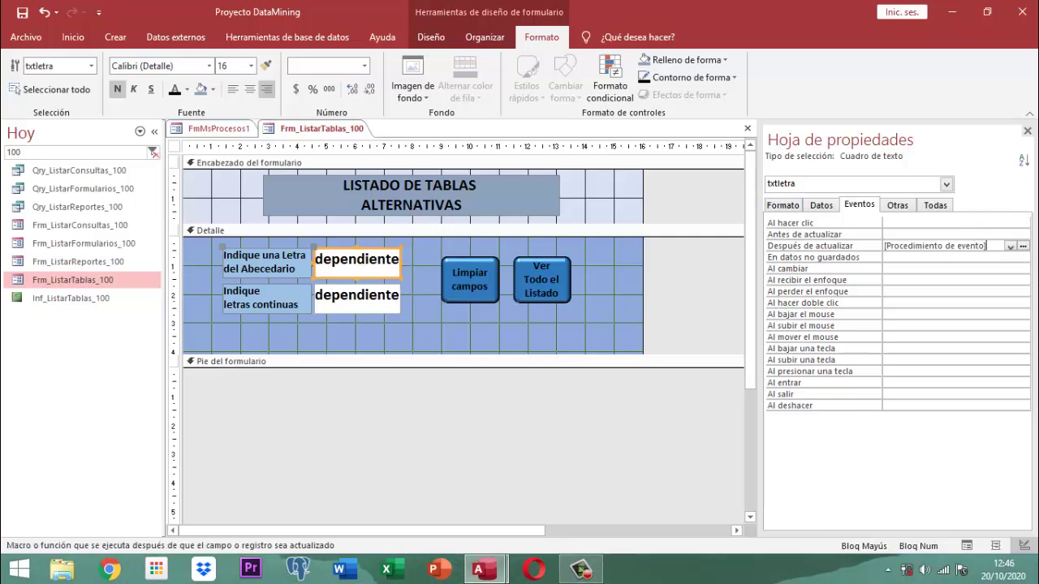
click(1024, 246)
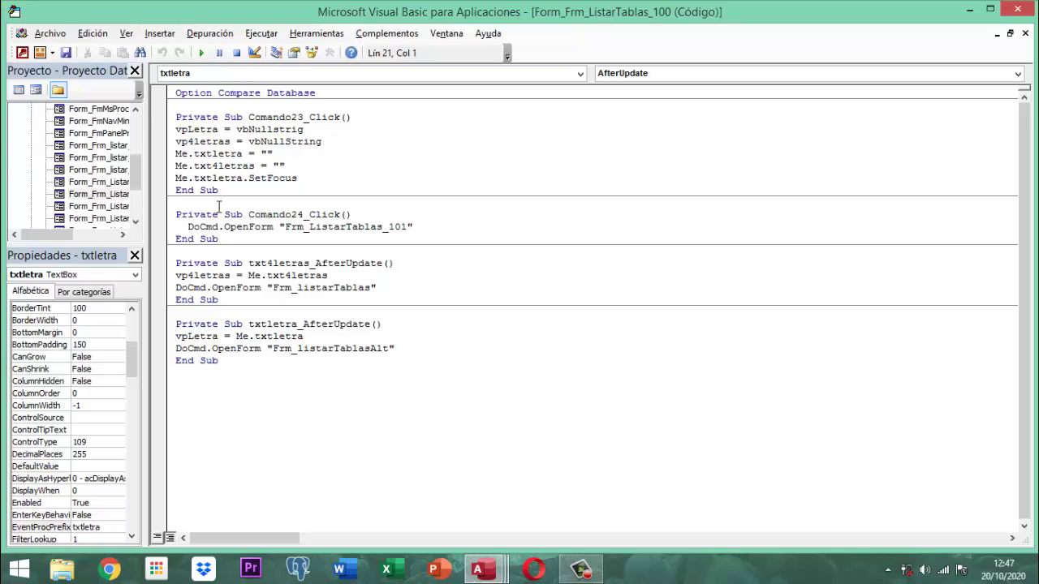
click(1016, 11)
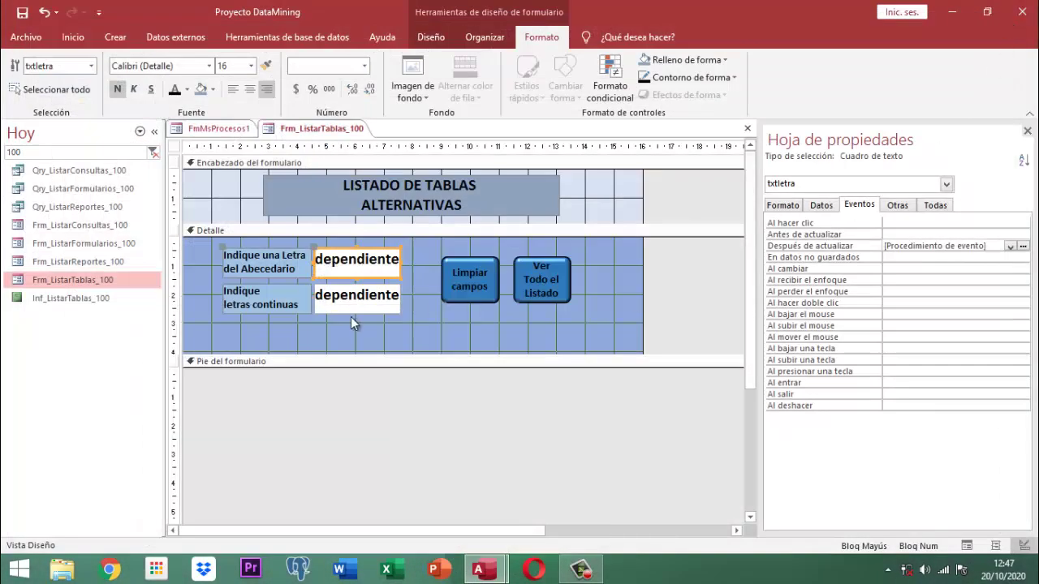
- Check the after-update event code of the txt4letras text box, and close the code editor and the property sheet
click(366, 304)
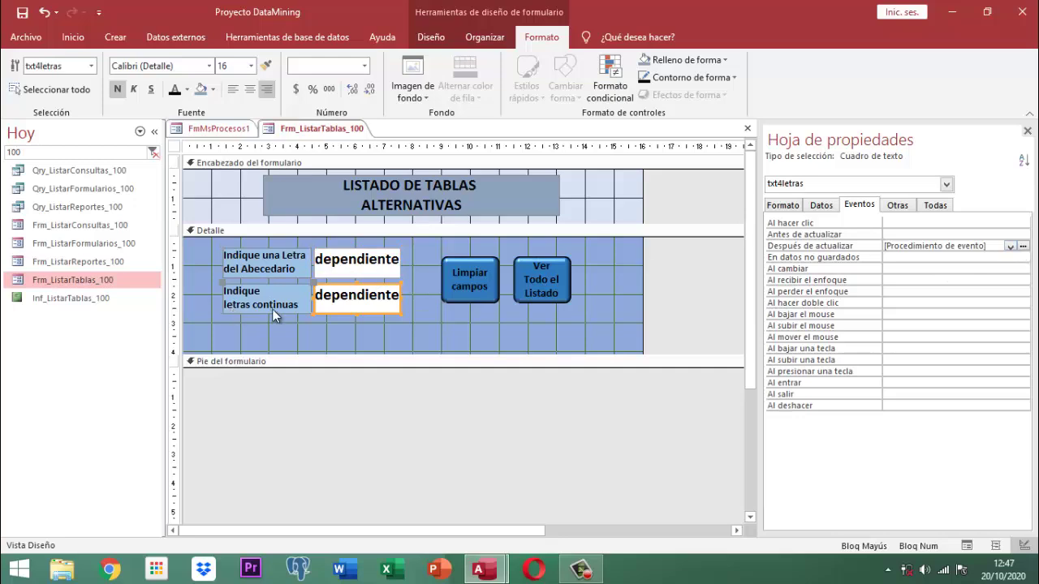
click(1023, 245)
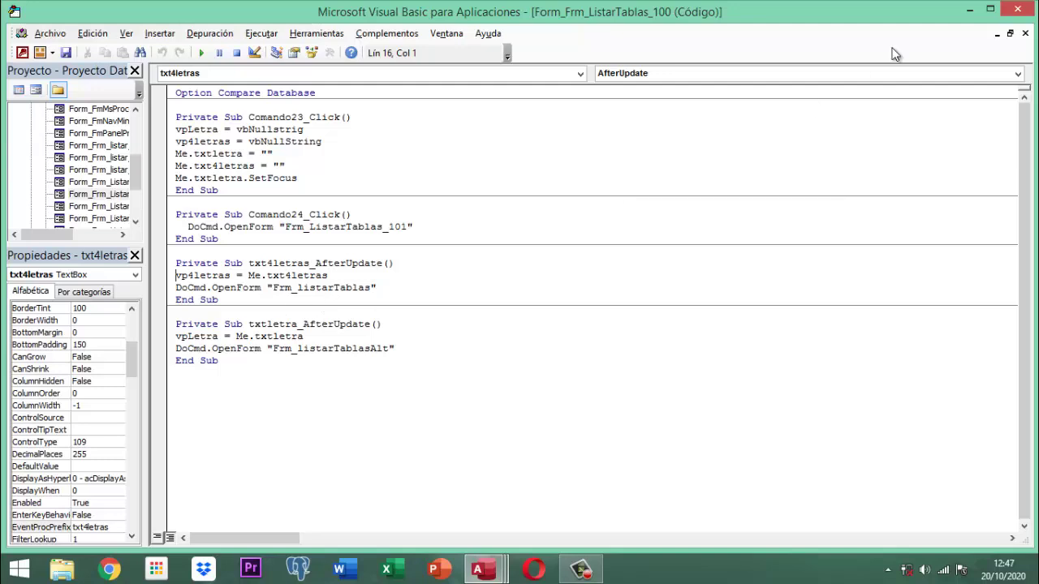
click(1018, 13)
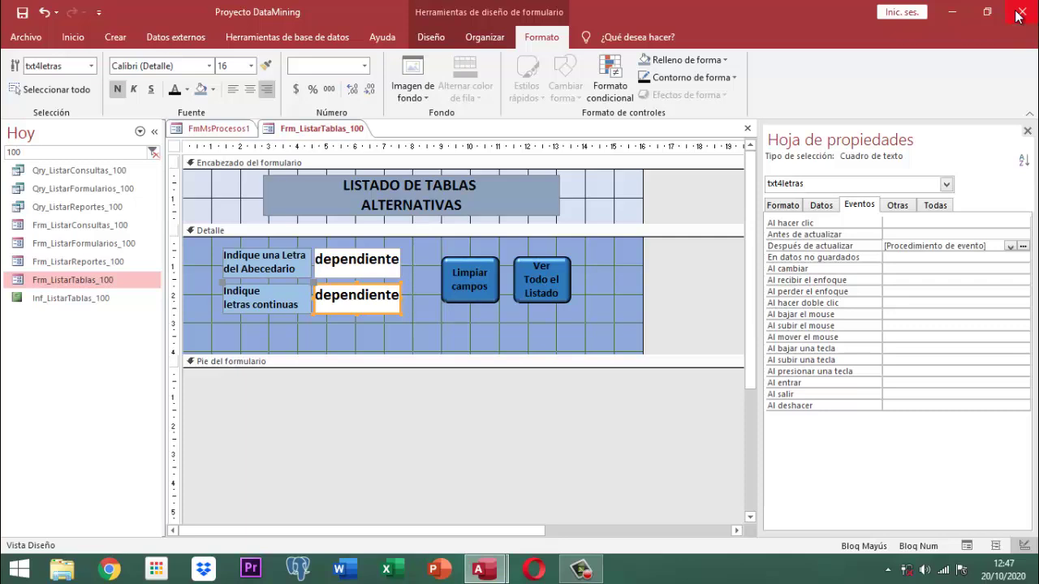
click(1029, 134)
click(694, 280)
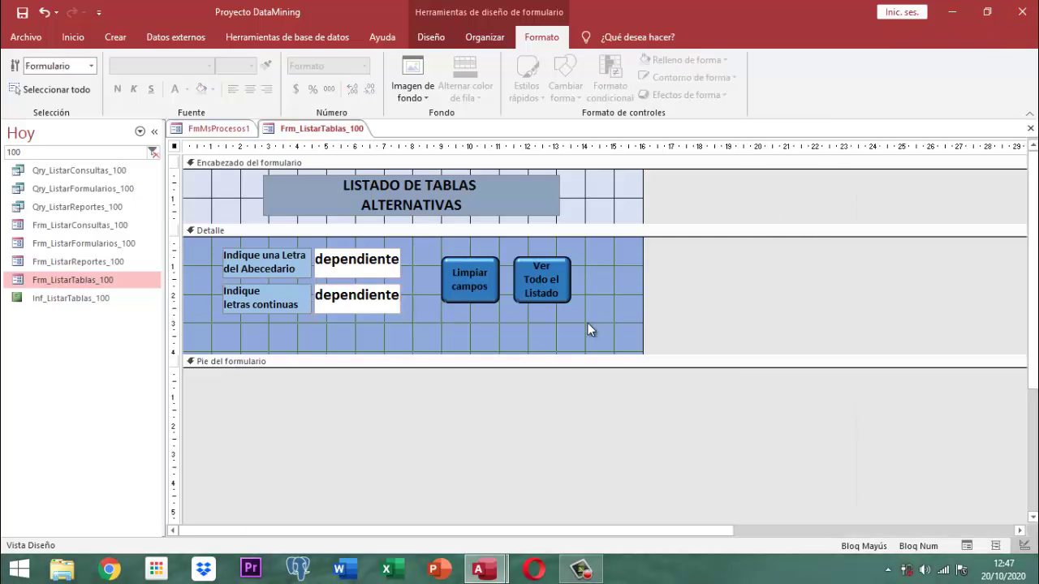
- Switch to VET PROJECT, filter its objects by PUBLI, and open the code of the MolPublicVyC module
mouse_move(478, 574)
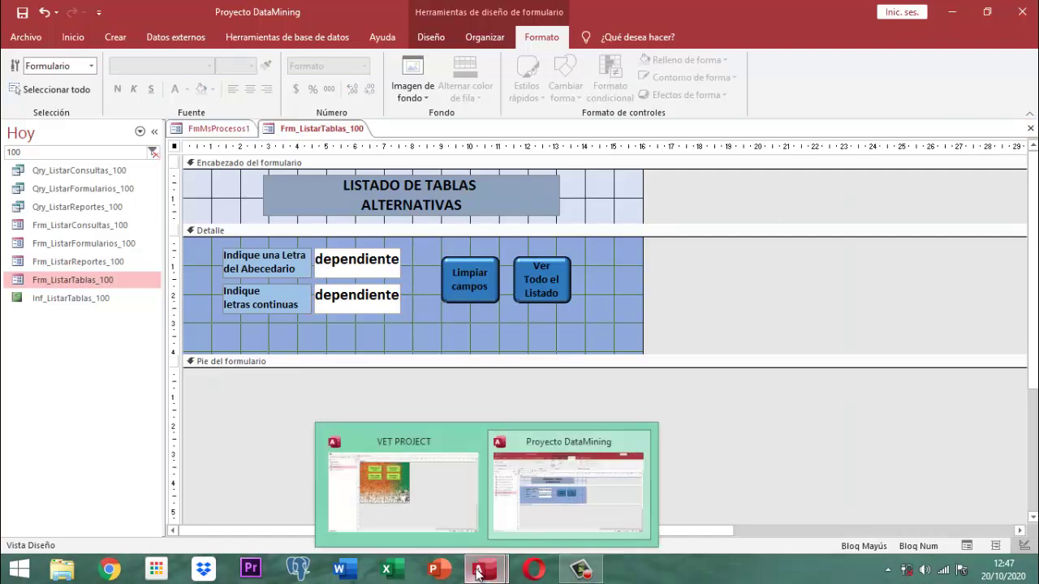
click(453, 517)
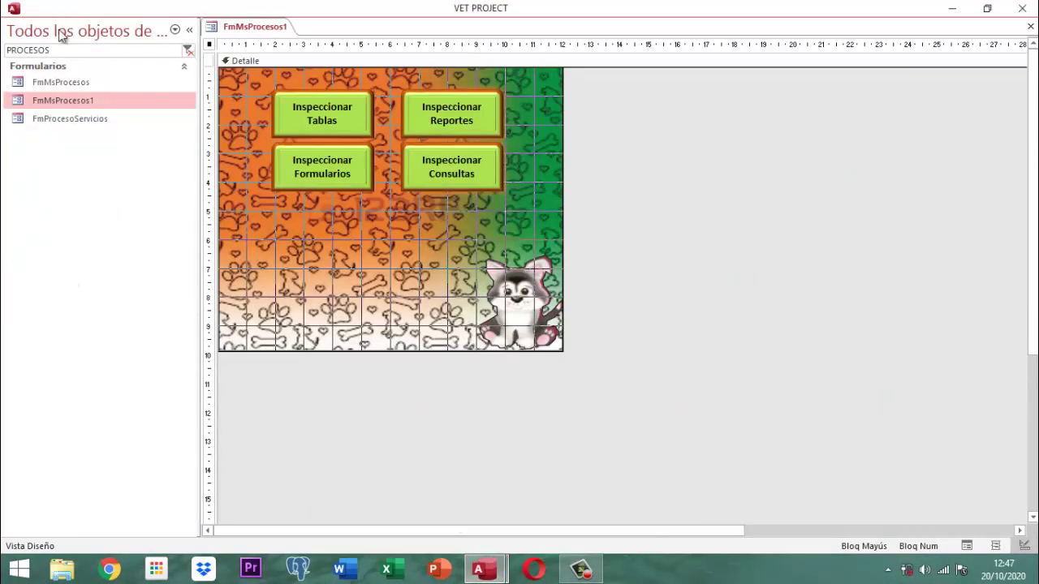
drag(52, 50, 3, 51)
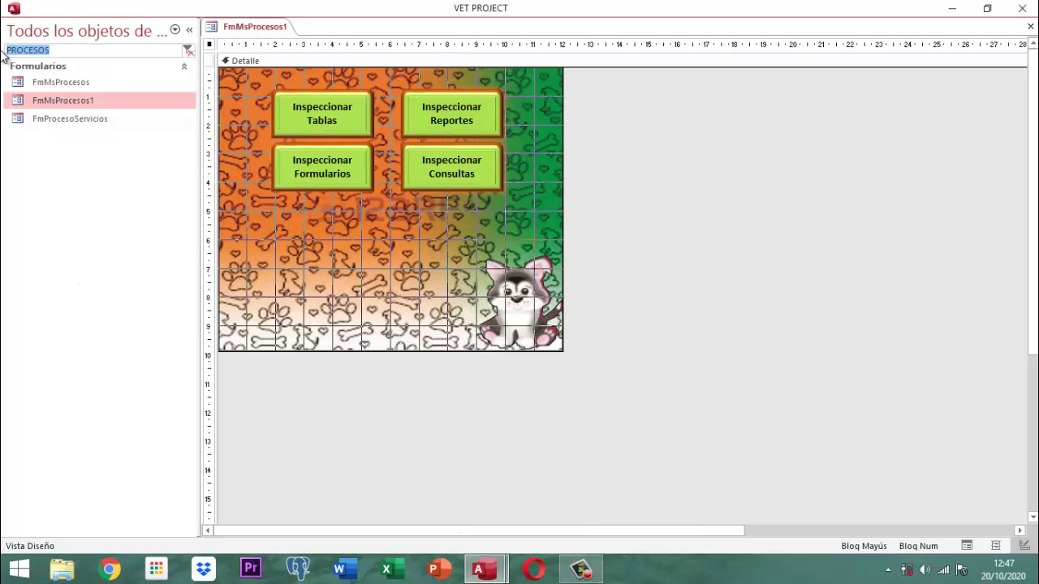
text(P)
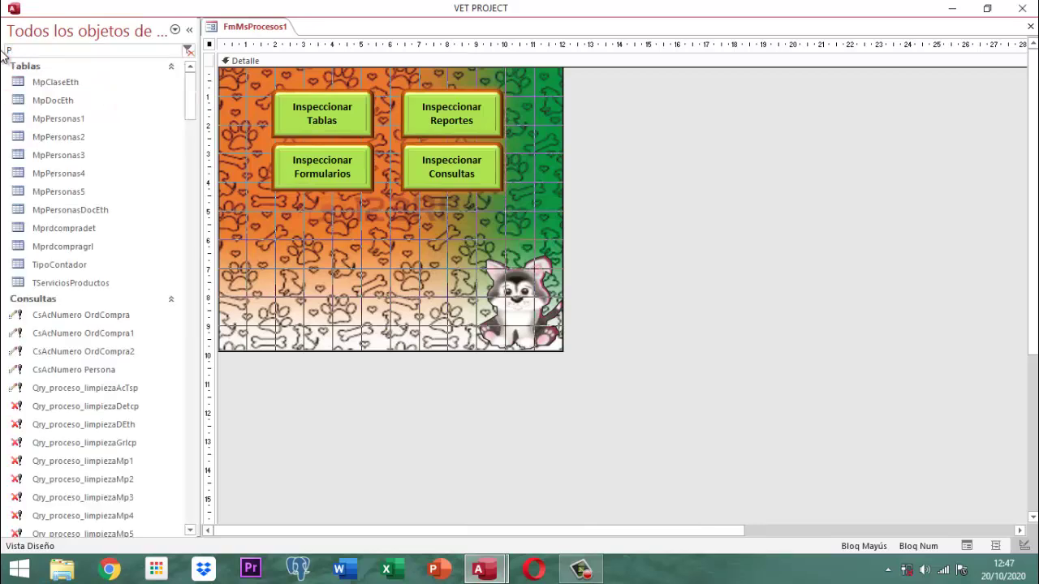
text(UBLI)
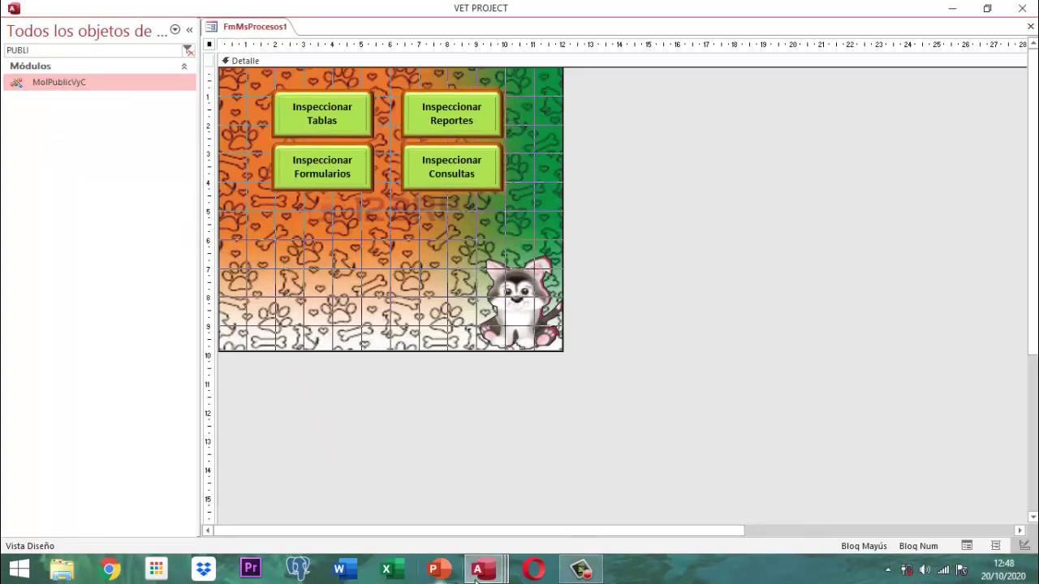
mouse_move(505, 571)
click(520, 517)
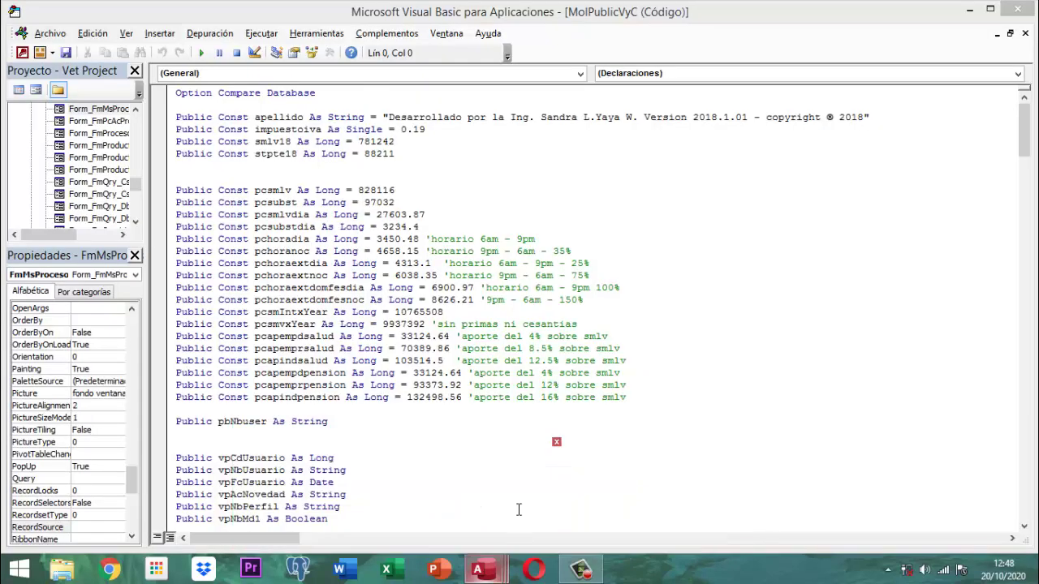
- Copy the public variable declarations from vpLetra through vpFecFinRep1 in the MolPublicVyC module
scroll(420, 273, down, 8)
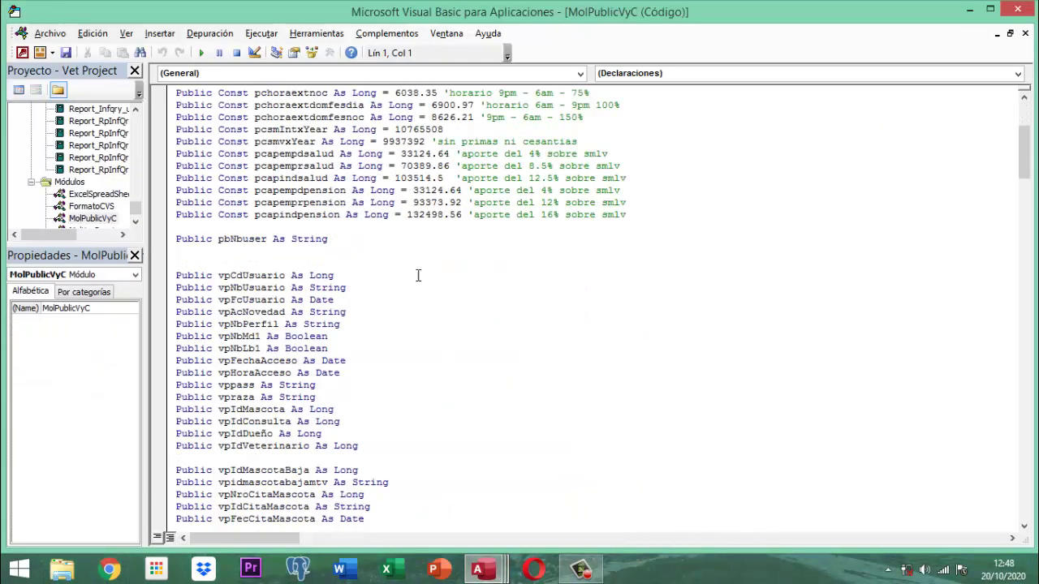
scroll(469, 479, down, 1)
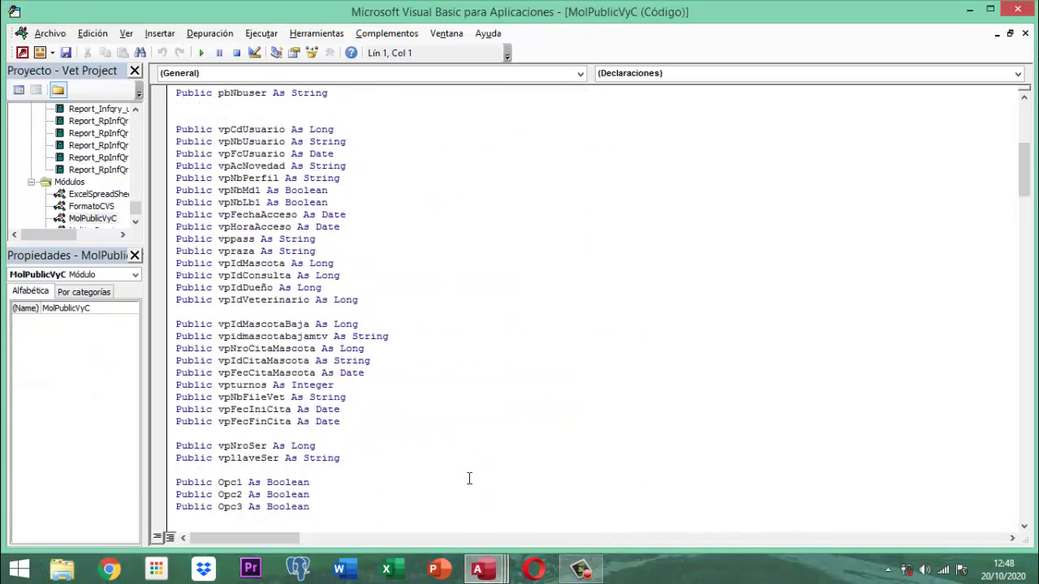
scroll(469, 479, down, 5)
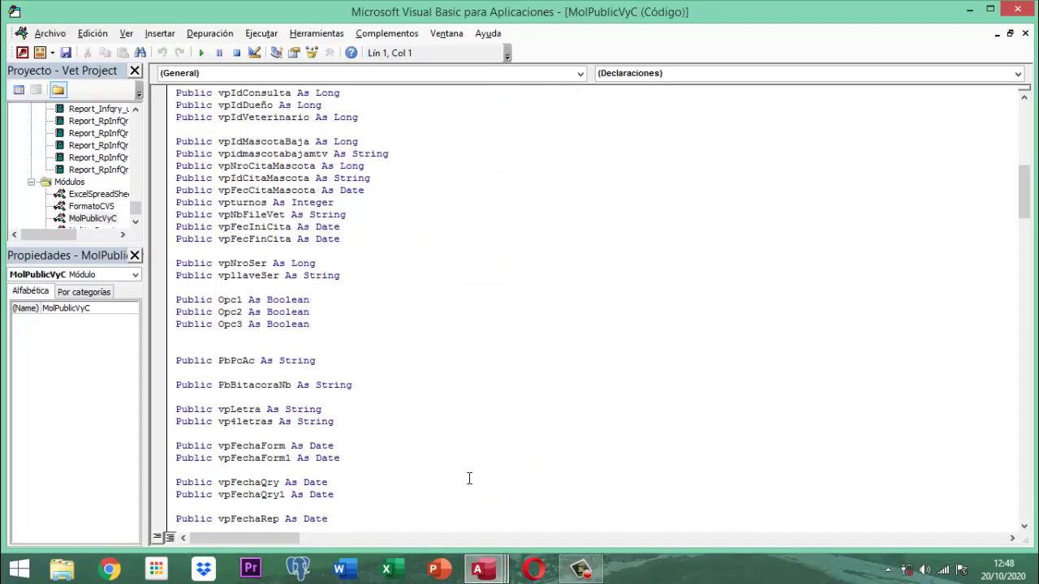
scroll(468, 479, down, 11)
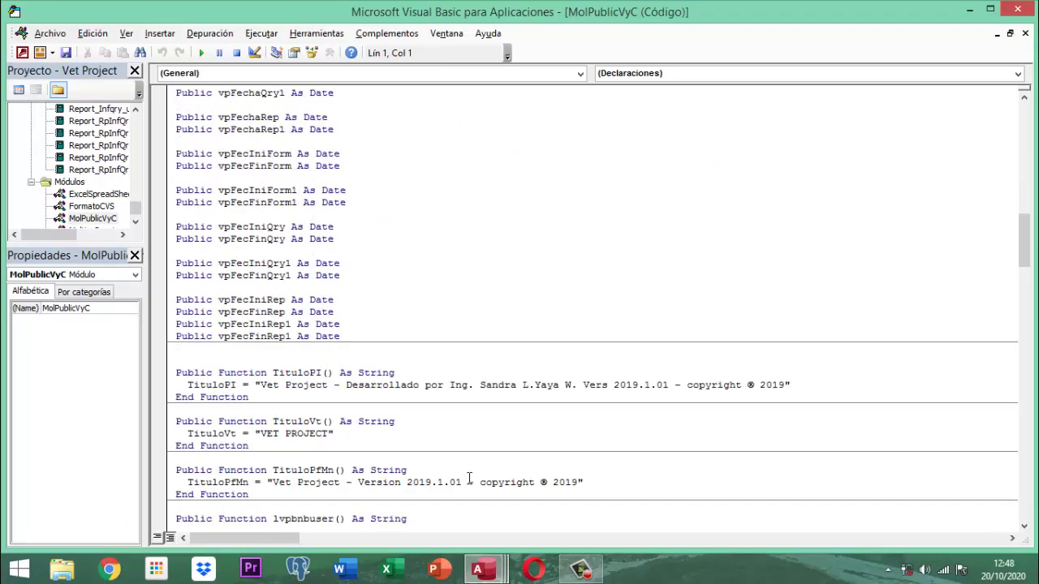
scroll(396, 317, up, 5)
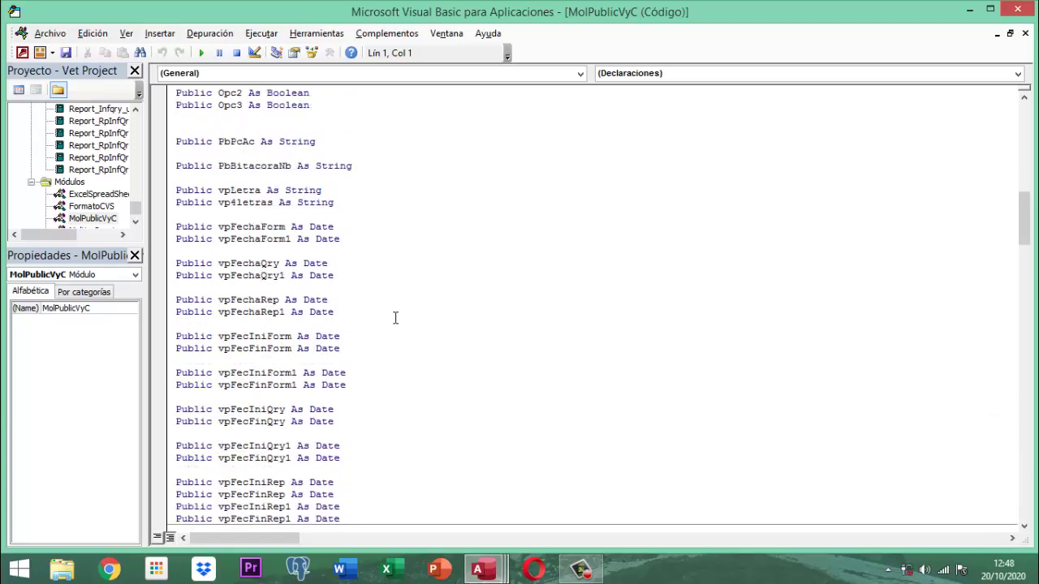
scroll(396, 317, up, 1)
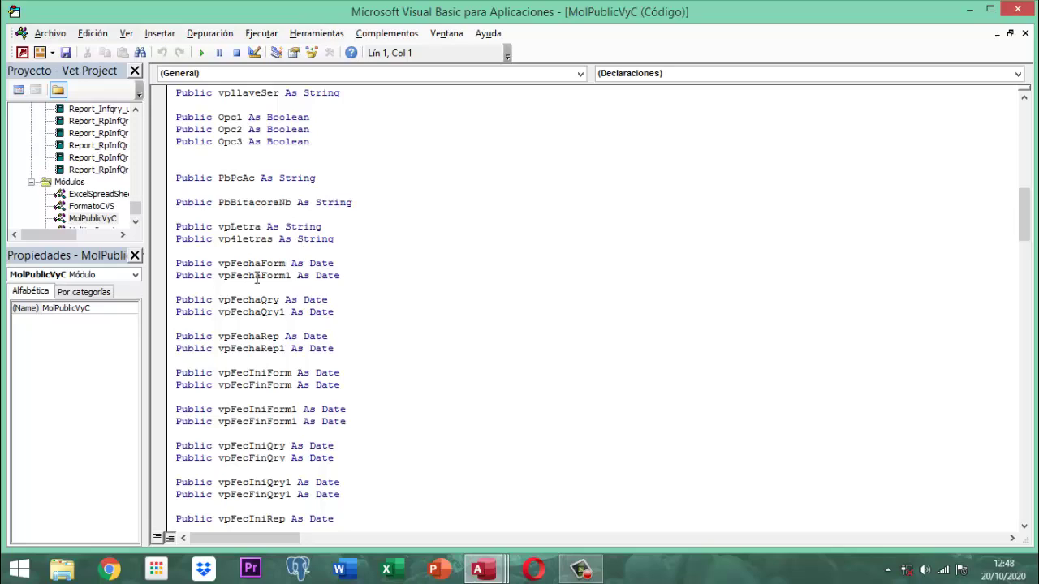
scroll(268, 276, down, 2)
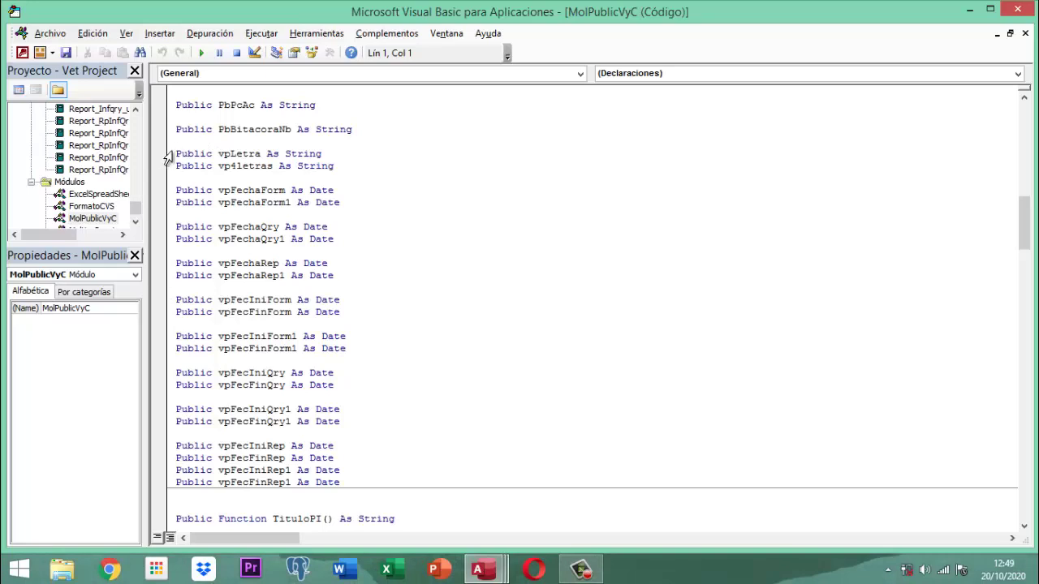
drag(175, 152, 366, 478)
key(ctrl+c)
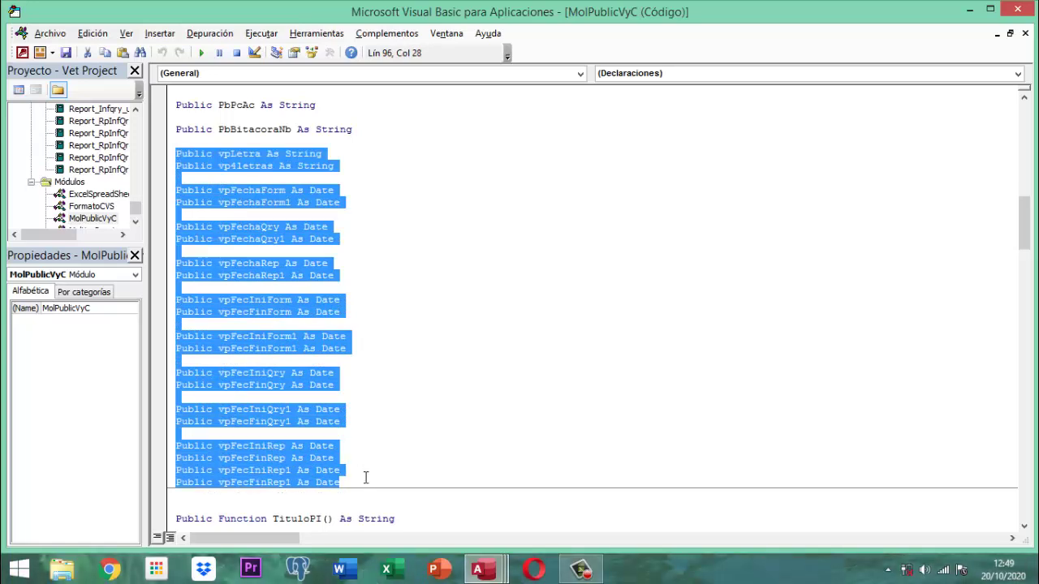
- Switch to Proyecto DataMining, clear the object search filter, and organize the object list by object type
mouse_move(503, 575)
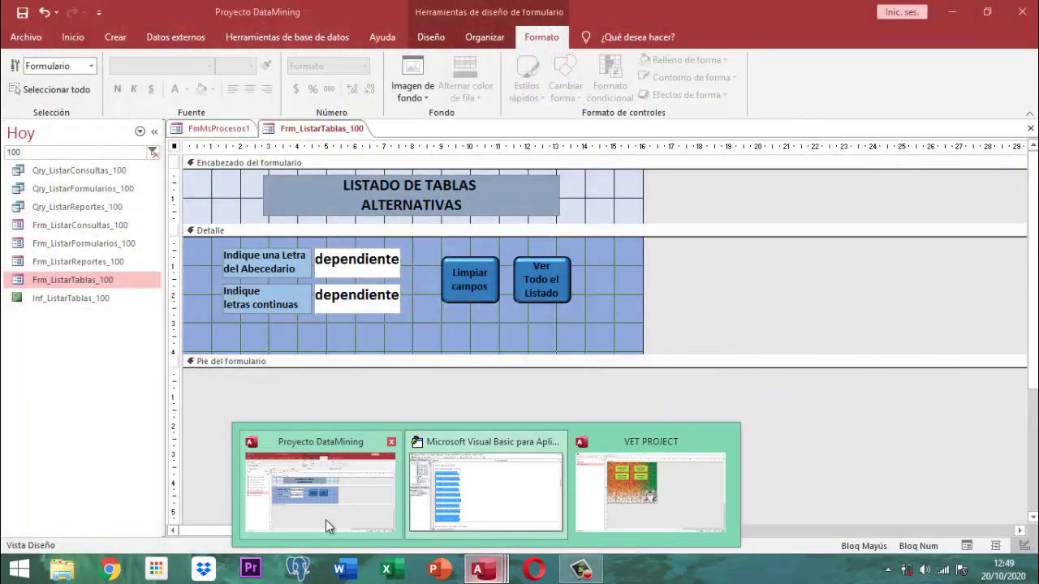
click(325, 519)
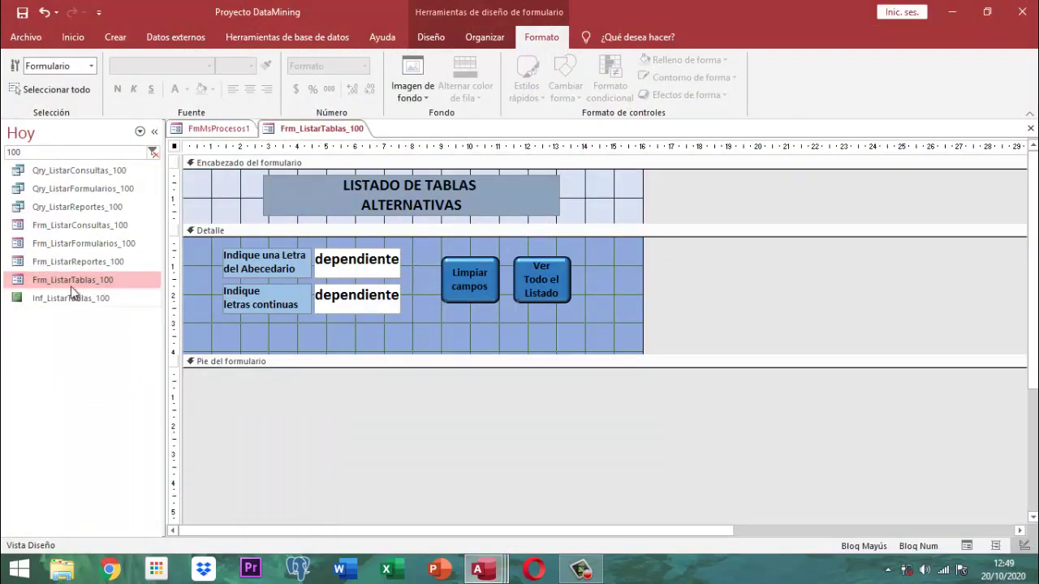
click(46, 134)
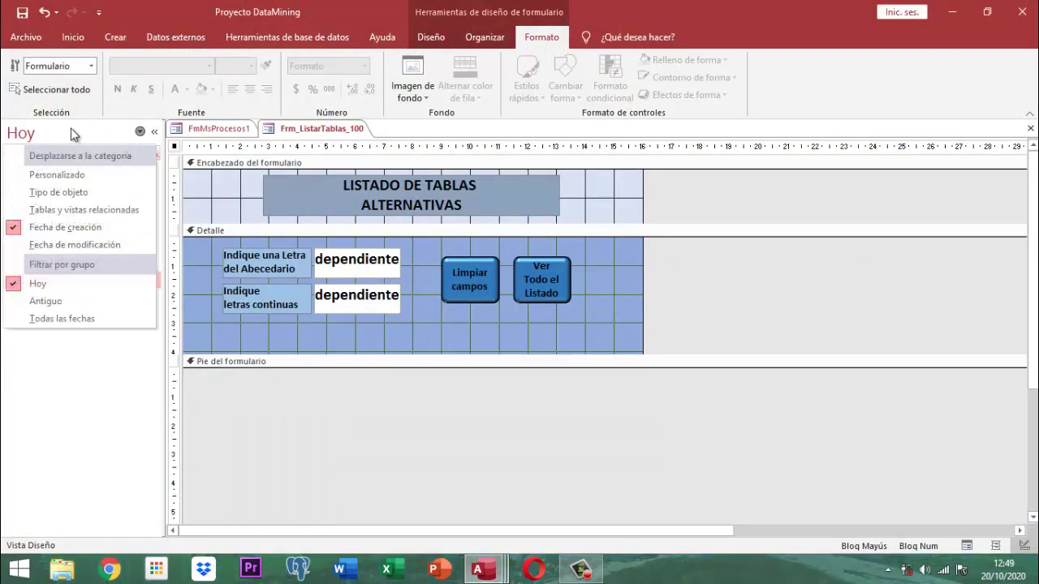
click(73, 134)
click(155, 153)
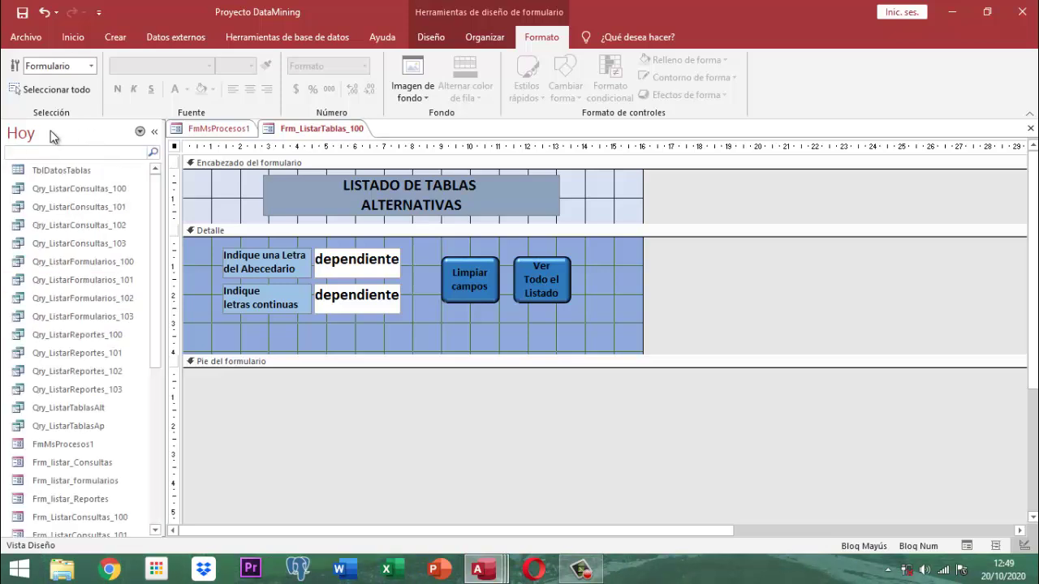
click(51, 136)
click(57, 192)
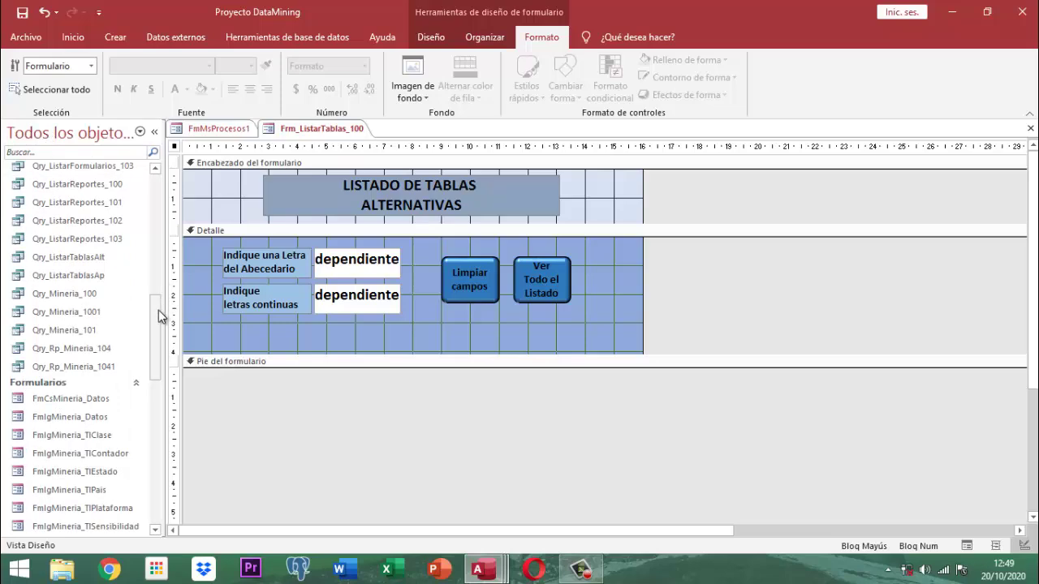
- Open the ModuloPublicas module and paste the copied variable declarations below the vpIdReporteRp declaration, leaving a blank line between them
drag(158, 310, 162, 492)
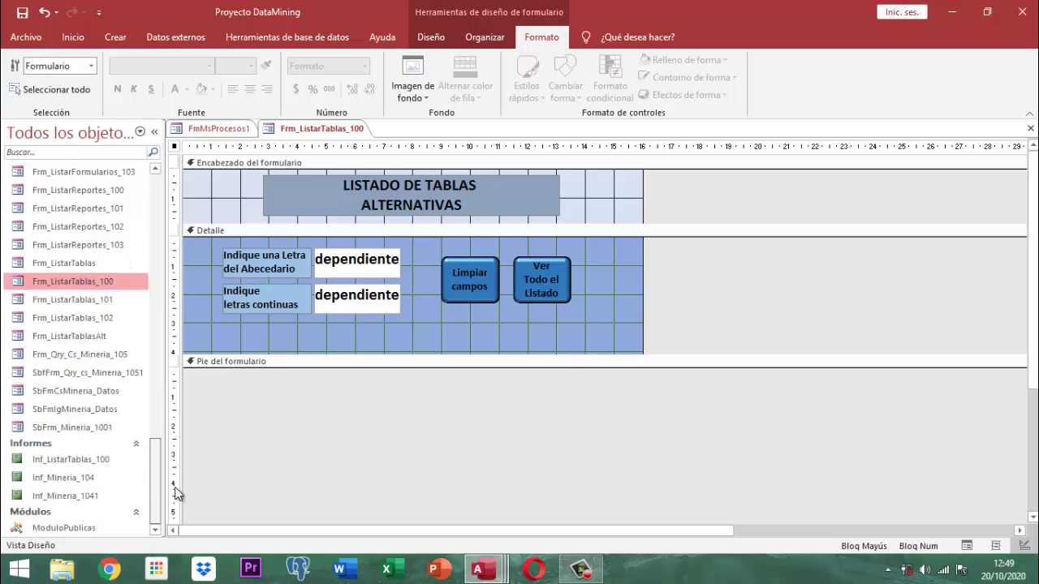
double_click(73, 528)
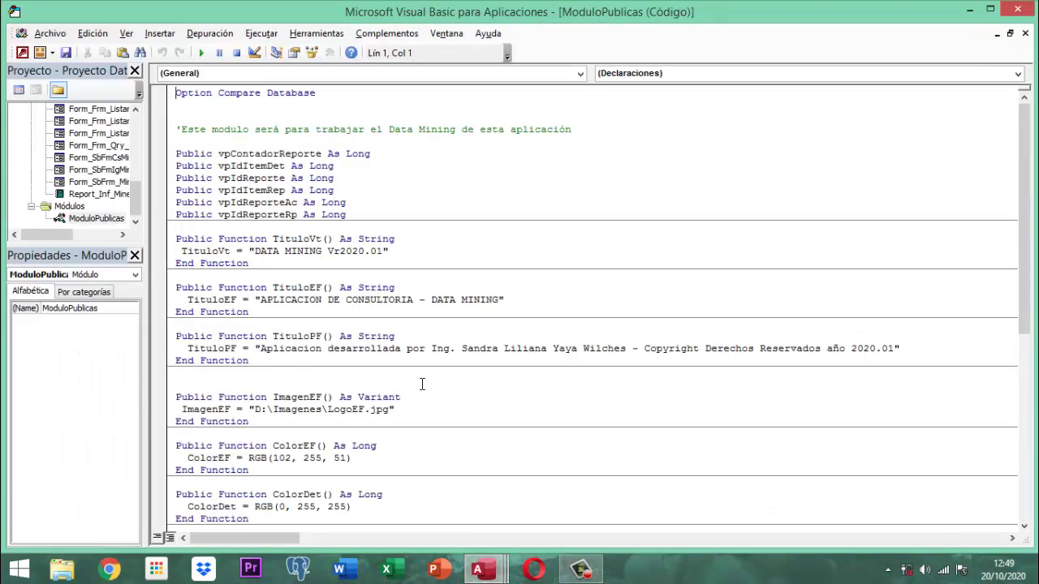
scroll(471, 312, down, 9)
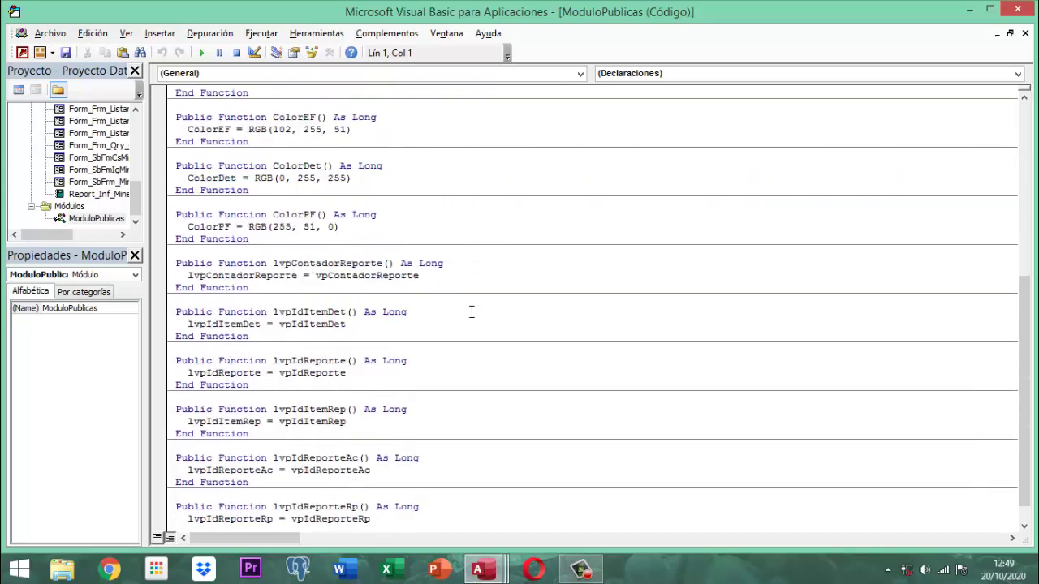
scroll(380, 478, down, 1)
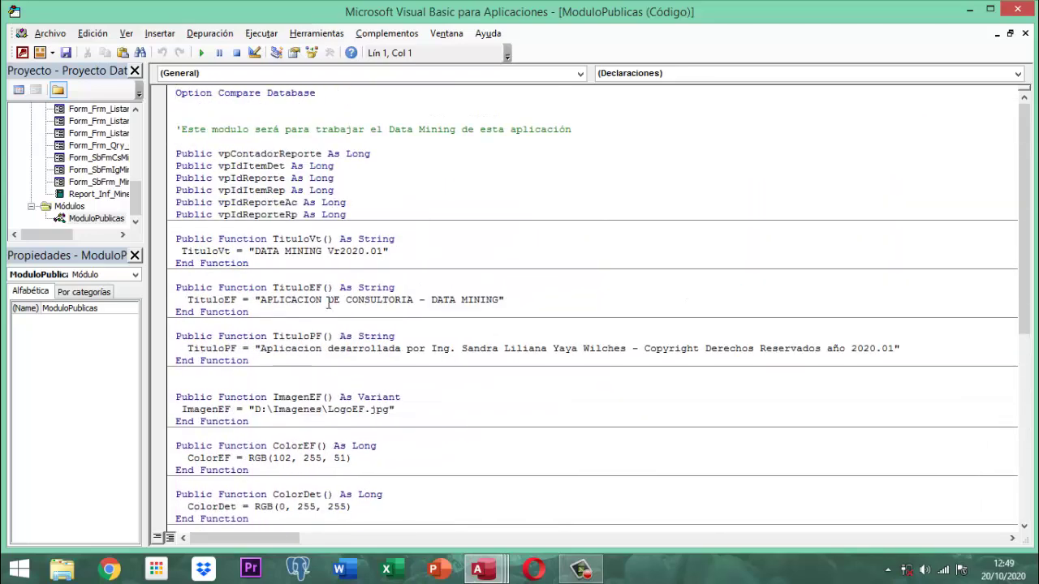
click(370, 216)
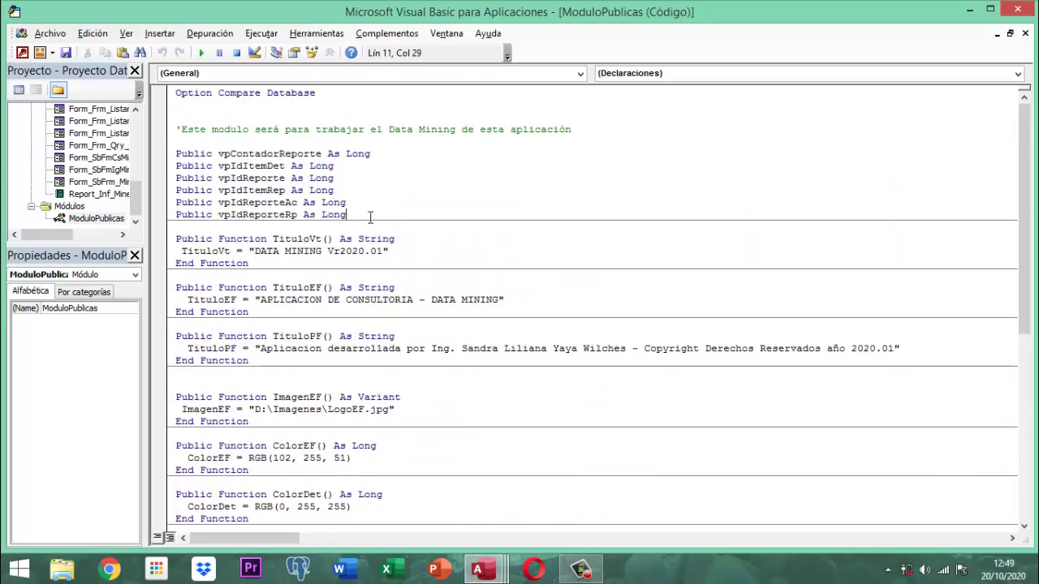
key(Return)
key(Return)
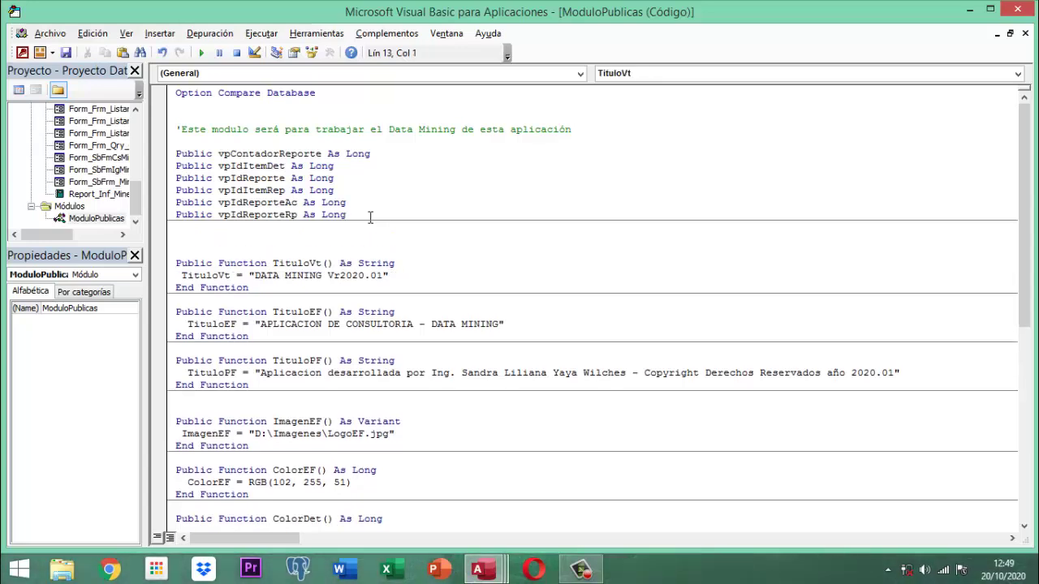
key(ctrl+v)
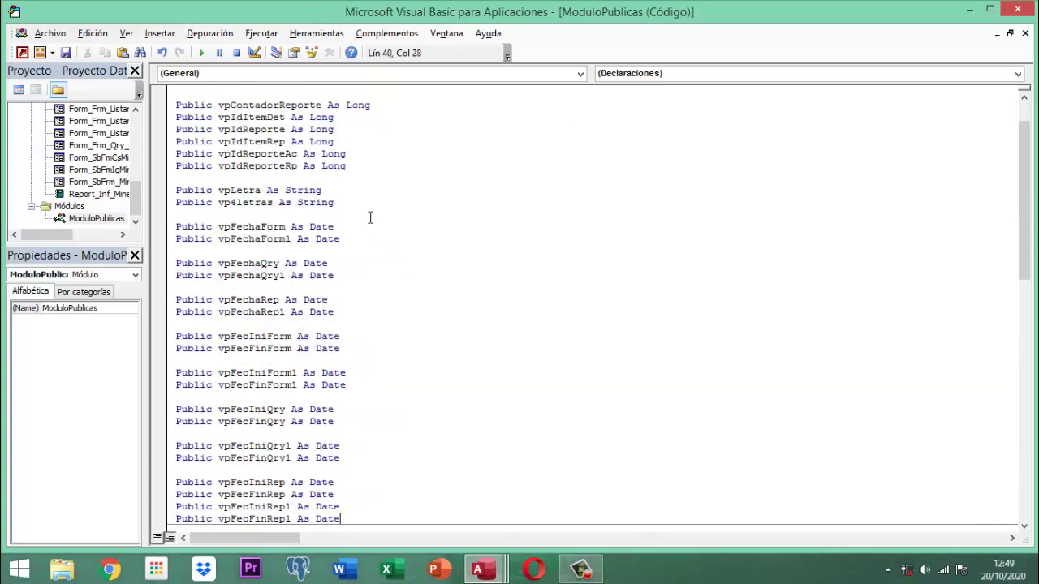
- Switch to the MolPublicVyC code of VET PROJECT and copy the public functions from lvpLetra through lvpFecFinRep1
mouse_move(478, 573)
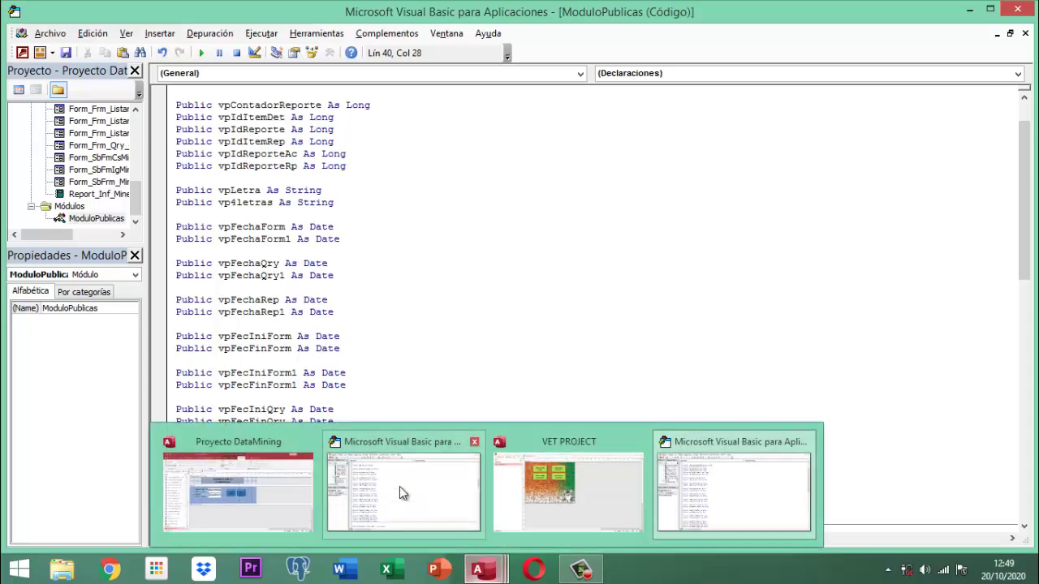
click(425, 496)
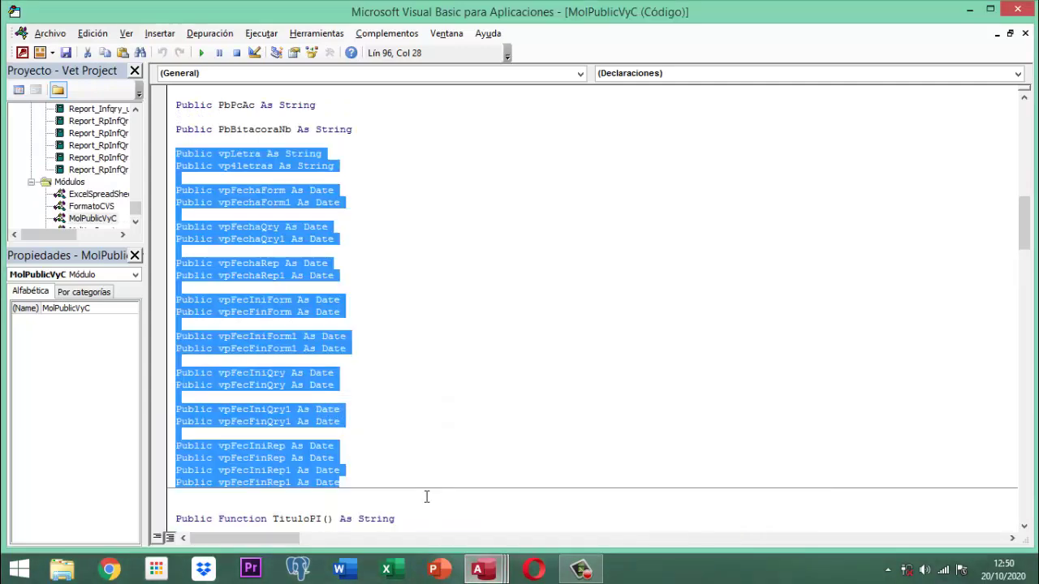
scroll(440, 436, down, 3)
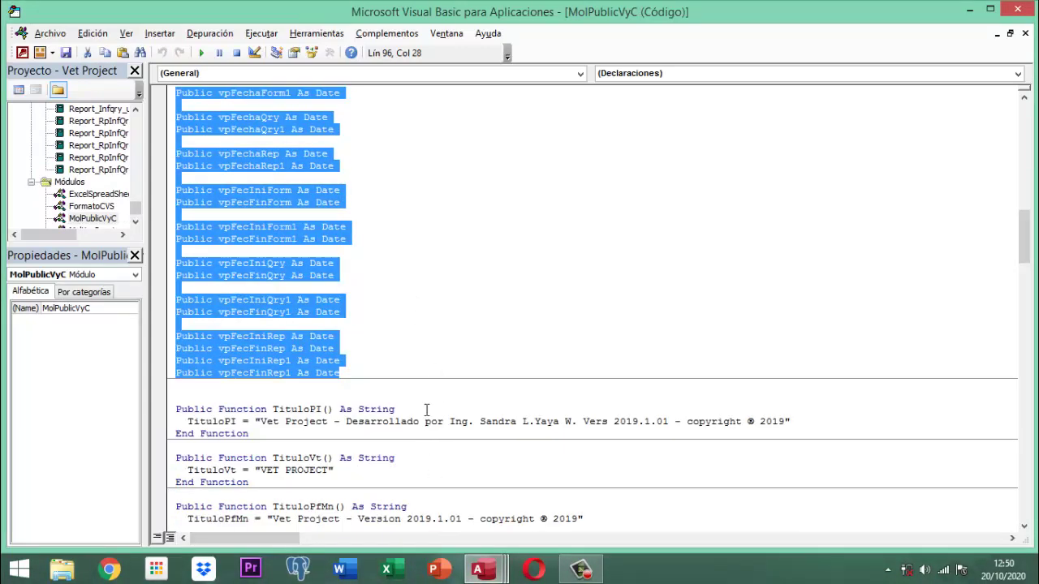
scroll(426, 410, down, 7)
scroll(426, 412, down, 3)
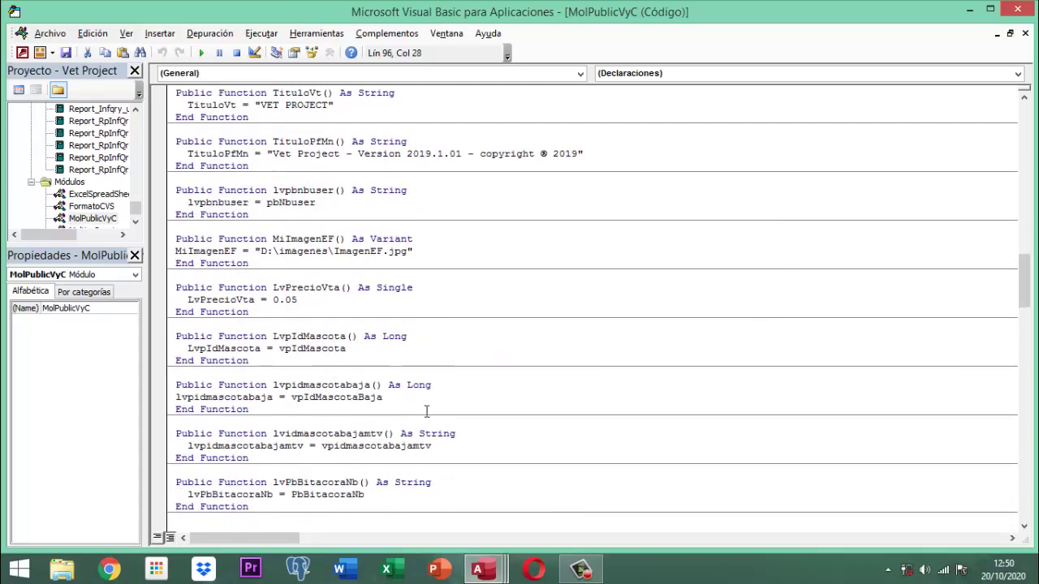
scroll(426, 412, down, 9)
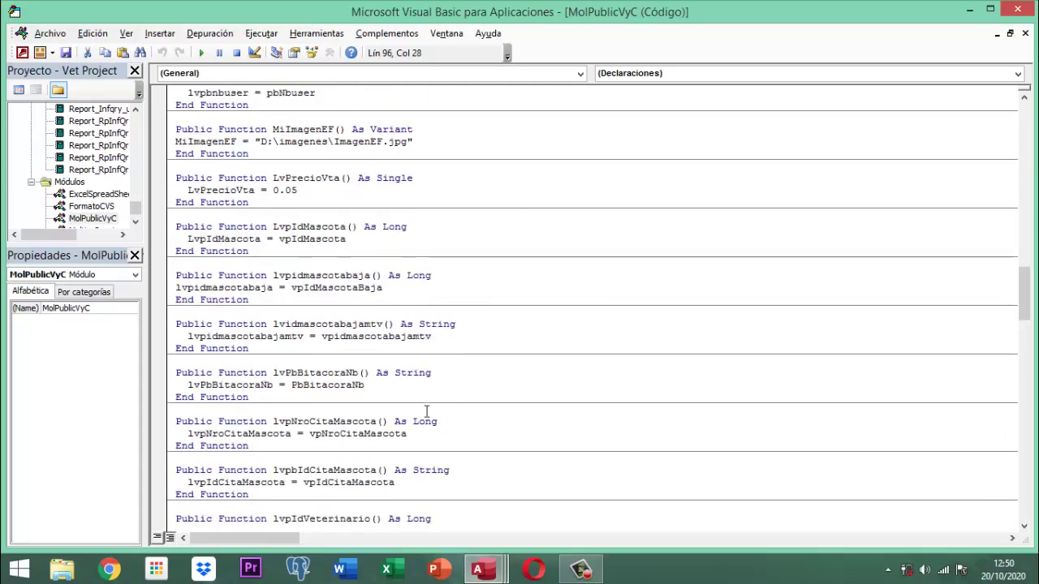
scroll(426, 411, down, 3)
scroll(426, 412, down, 12)
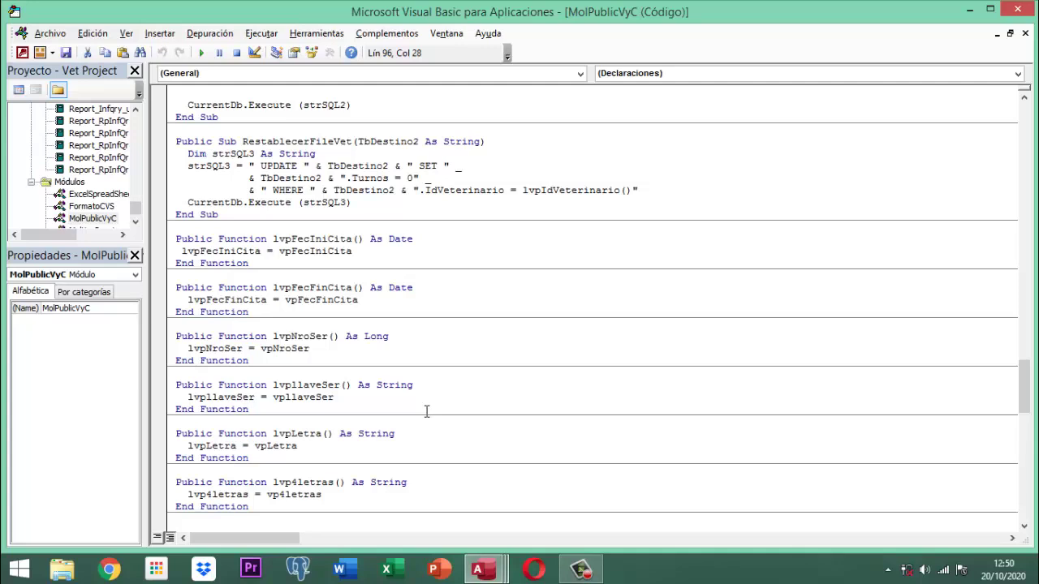
scroll(426, 411, down, 2)
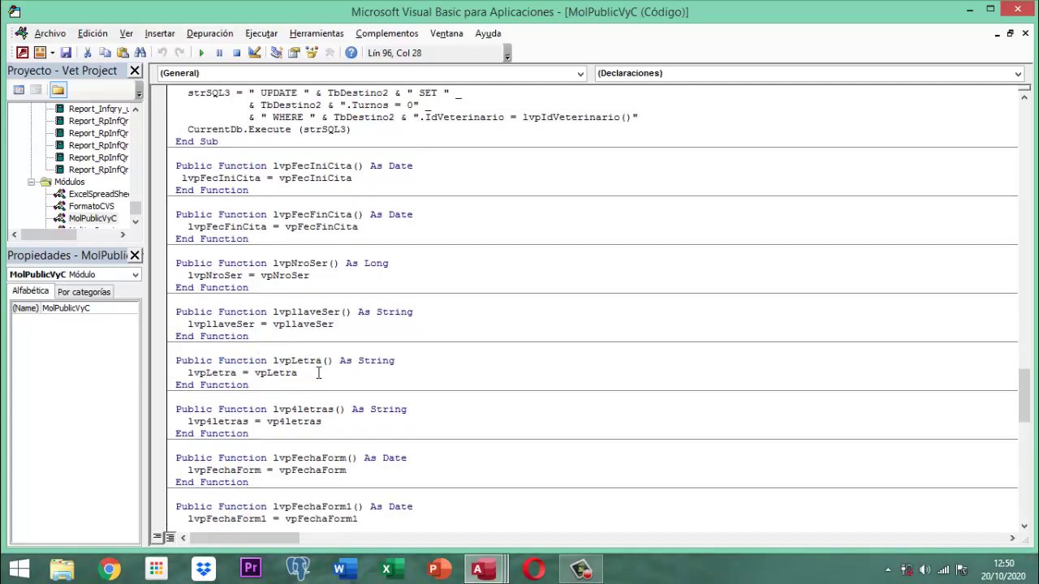
scroll(310, 376, down, 2)
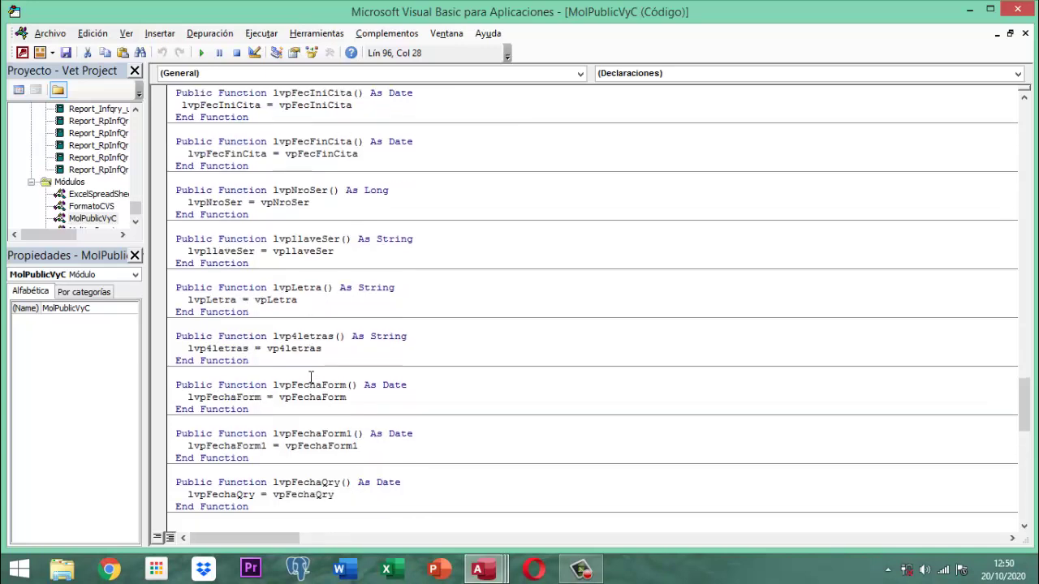
scroll(311, 378, down, 9)
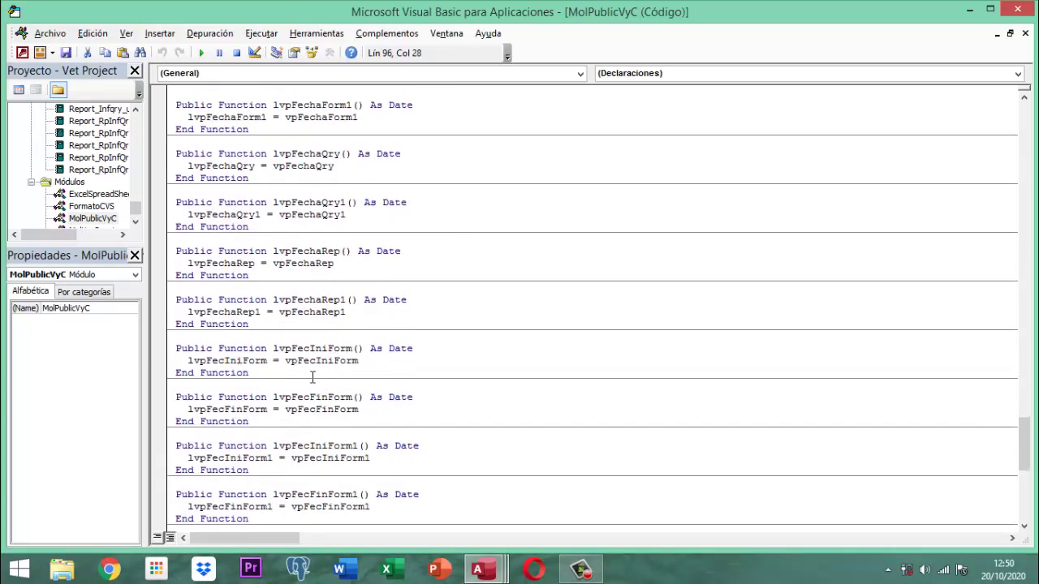
scroll(312, 377, down, 3)
scroll(312, 377, down, 8)
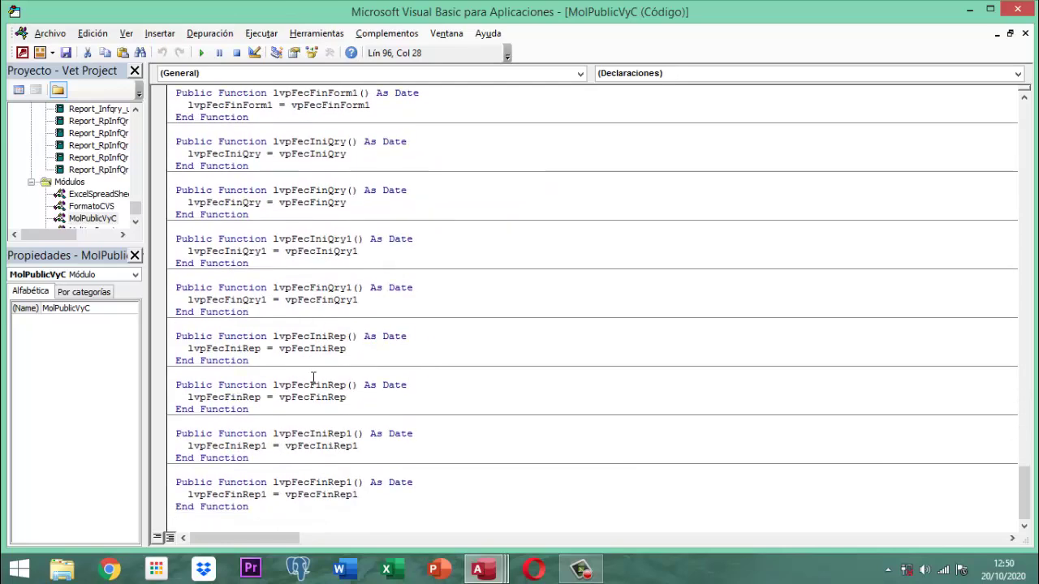
scroll(311, 382, down, 1)
scroll(292, 431, up, 6)
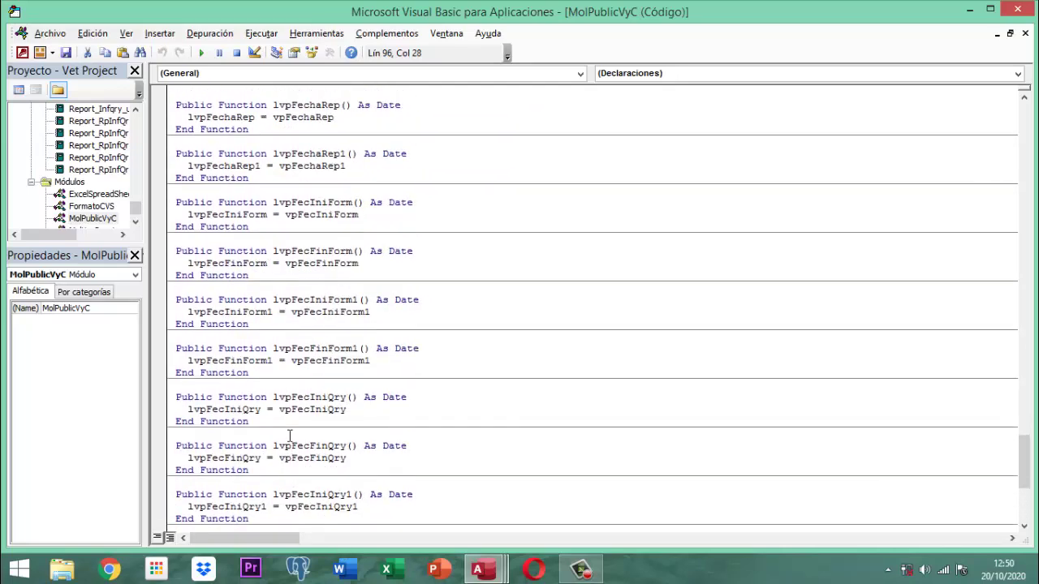
scroll(290, 430, down, 6)
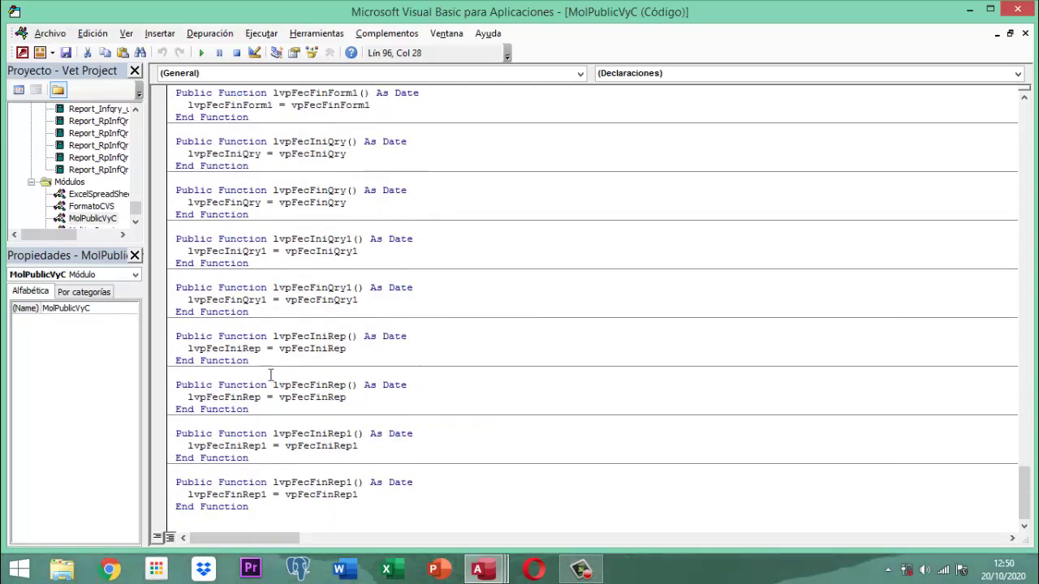
scroll(313, 294, up, 4)
scroll(313, 294, up, 12)
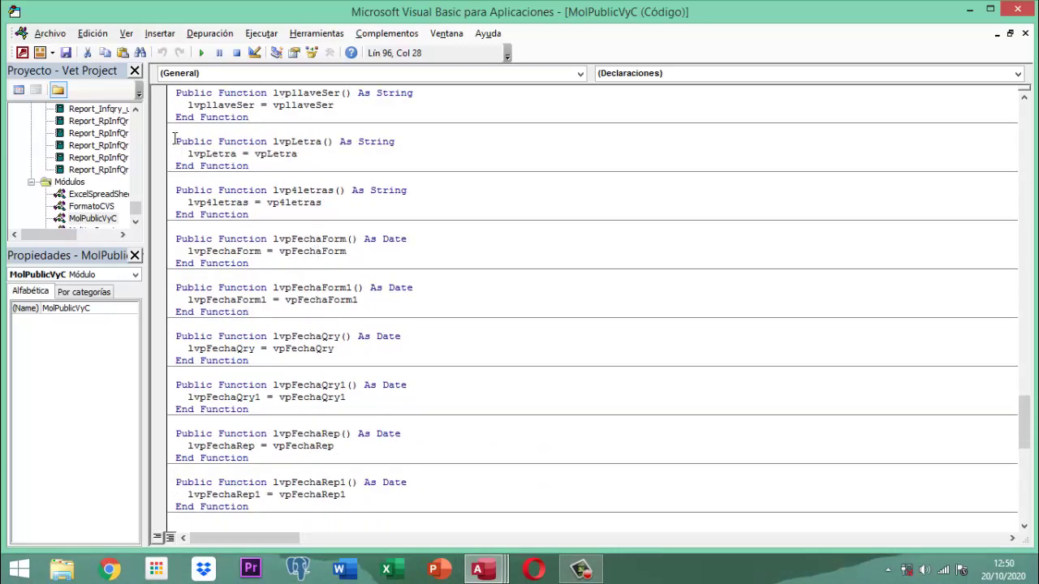
drag(174, 139, 430, 568)
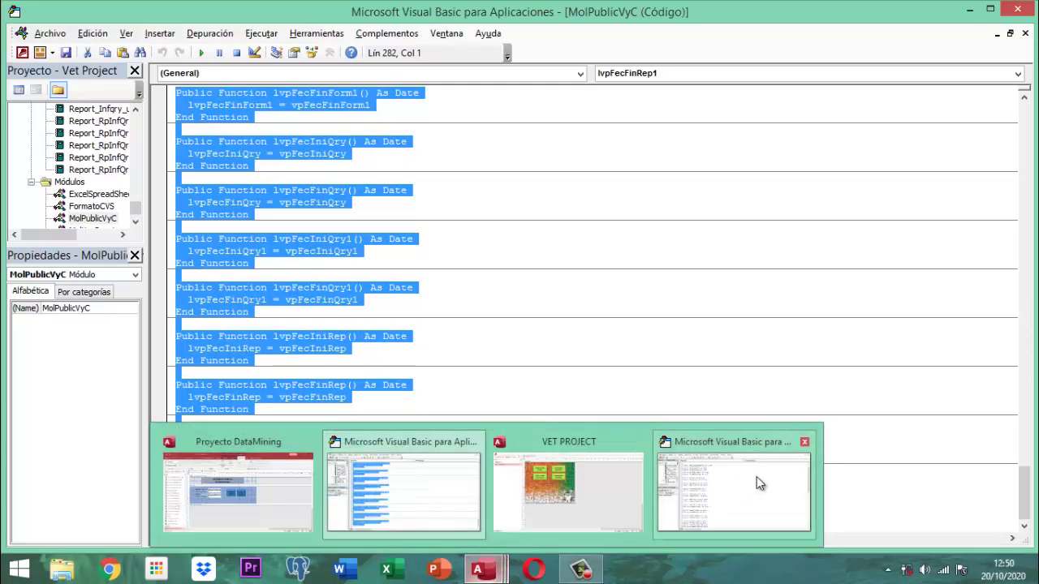
- Paste the copied functions at the end of ModuloPublicas in Proyecto DataMining, below lvpIdReporteRp, and dismiss the antivirus notification
click(759, 483)
scroll(419, 464, down, 4)
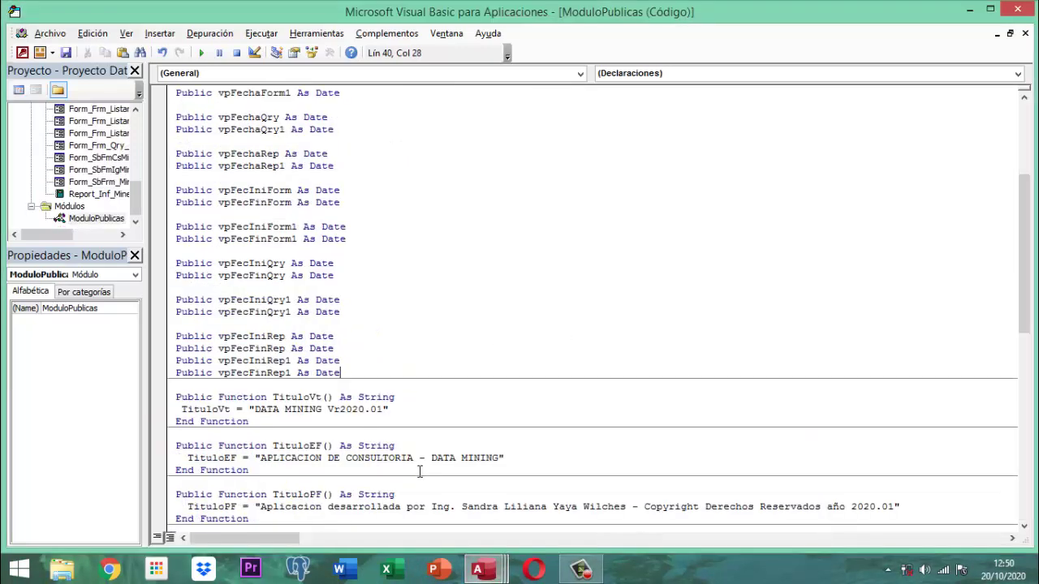
scroll(402, 399, down, 4)
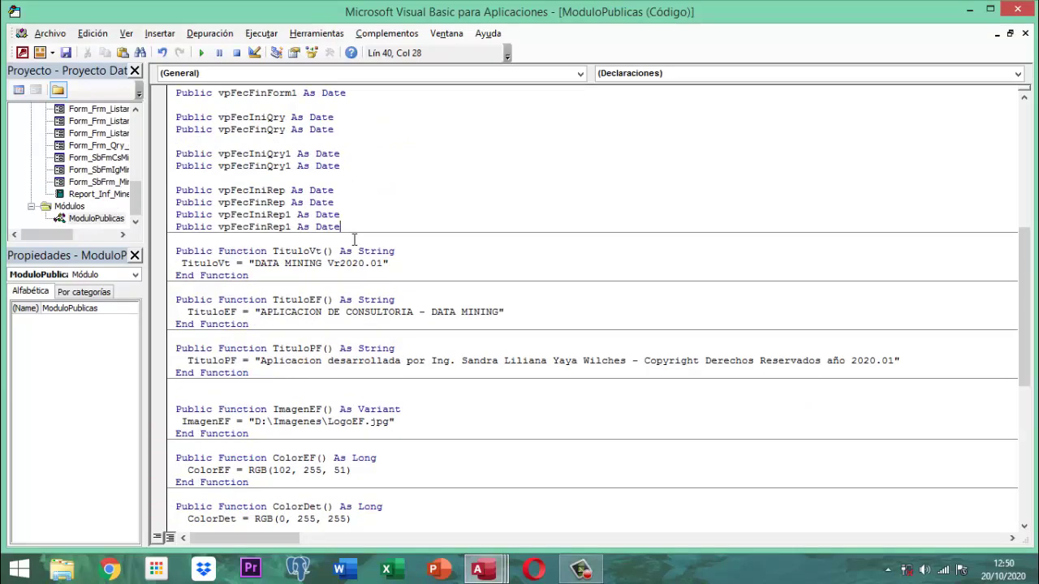
scroll(354, 239, down, 10)
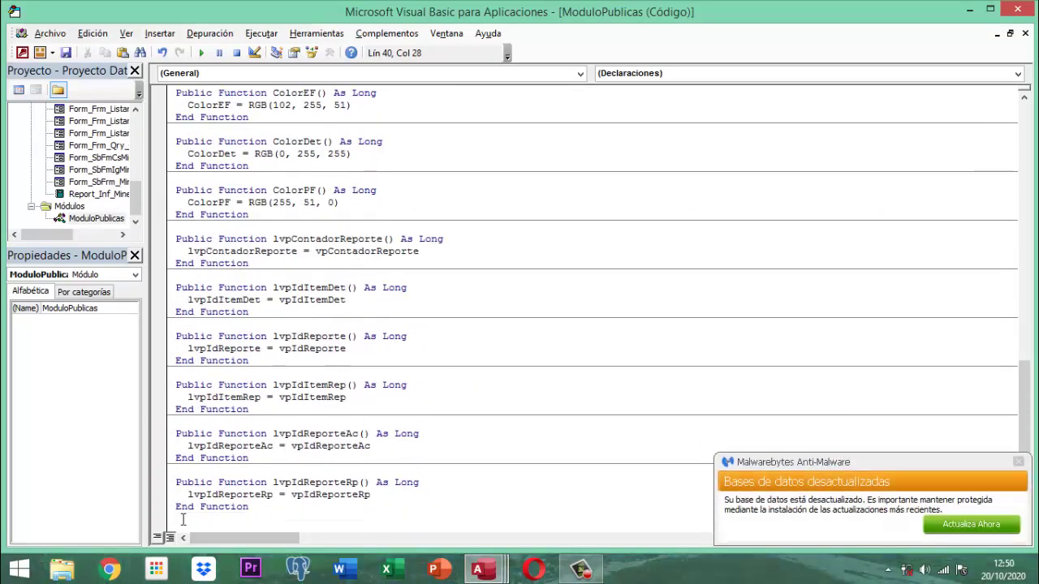
click(177, 520)
key(ctrl+v)
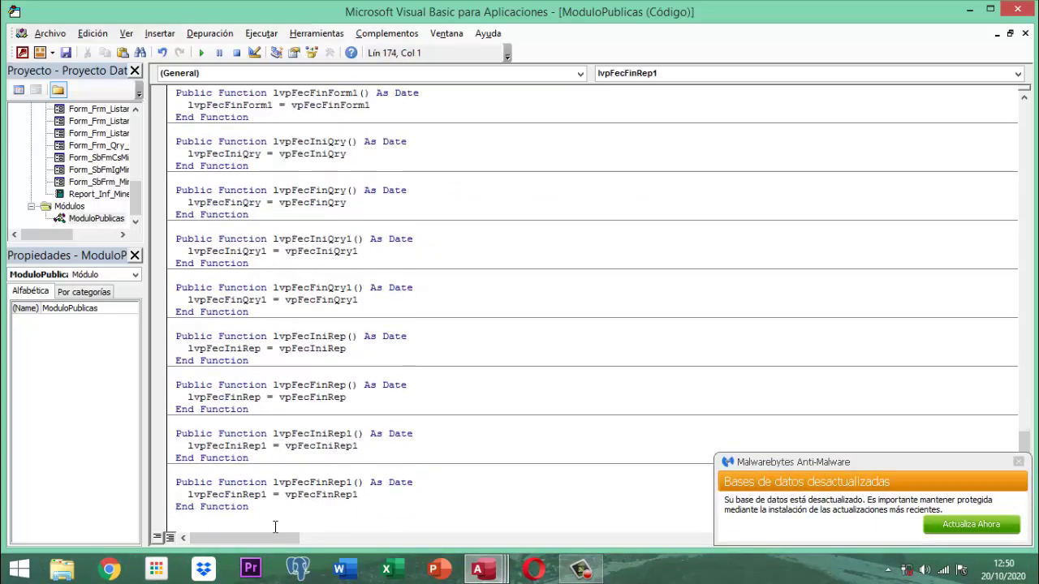
click(1019, 463)
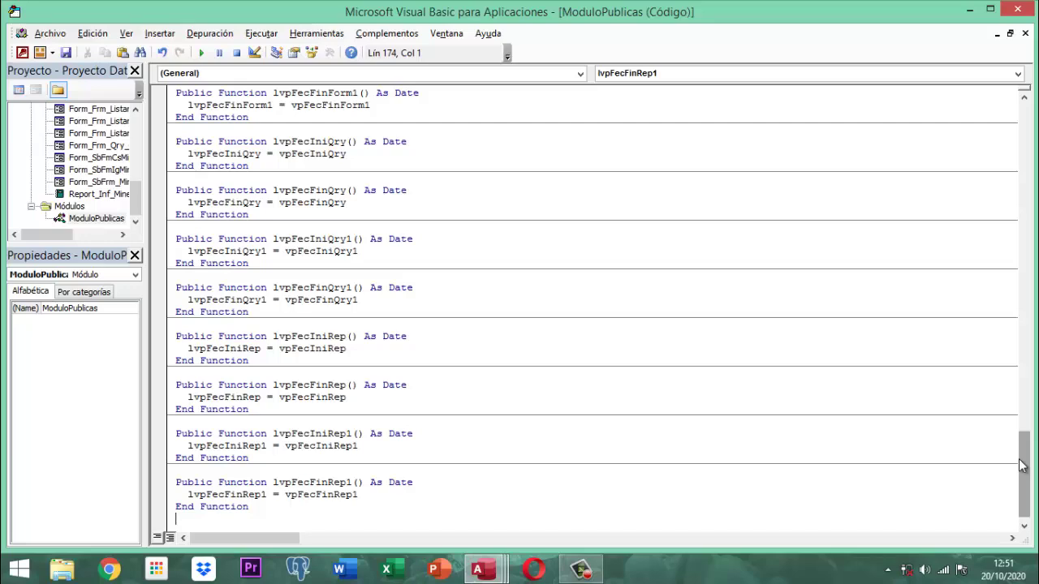
- Review the ModuloPublicas code back up to its variable declarations and close its code editor
scroll(953, 310, up, 20)
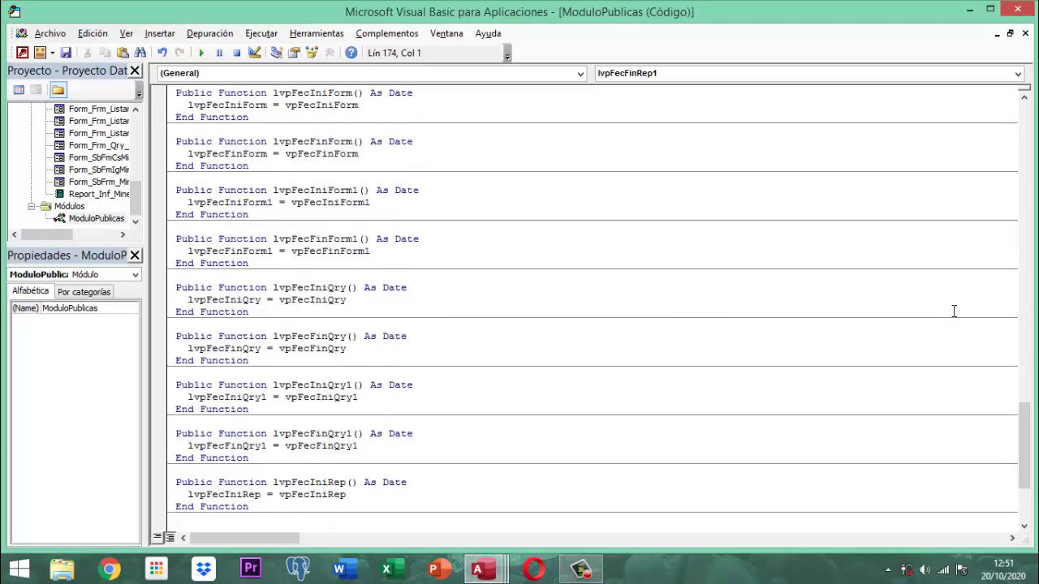
scroll(513, 184, up, 20)
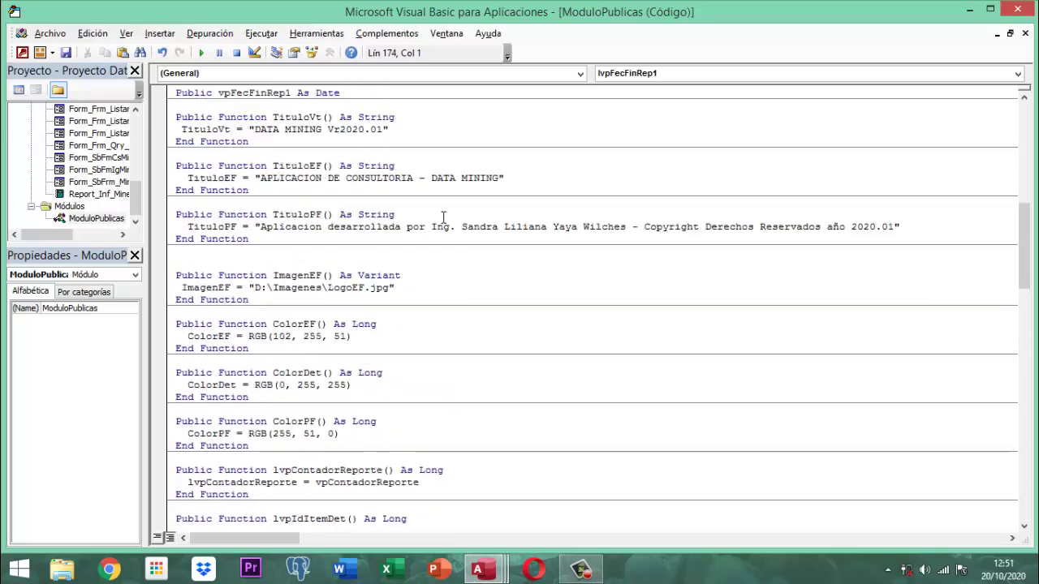
scroll(325, 235, up, 4)
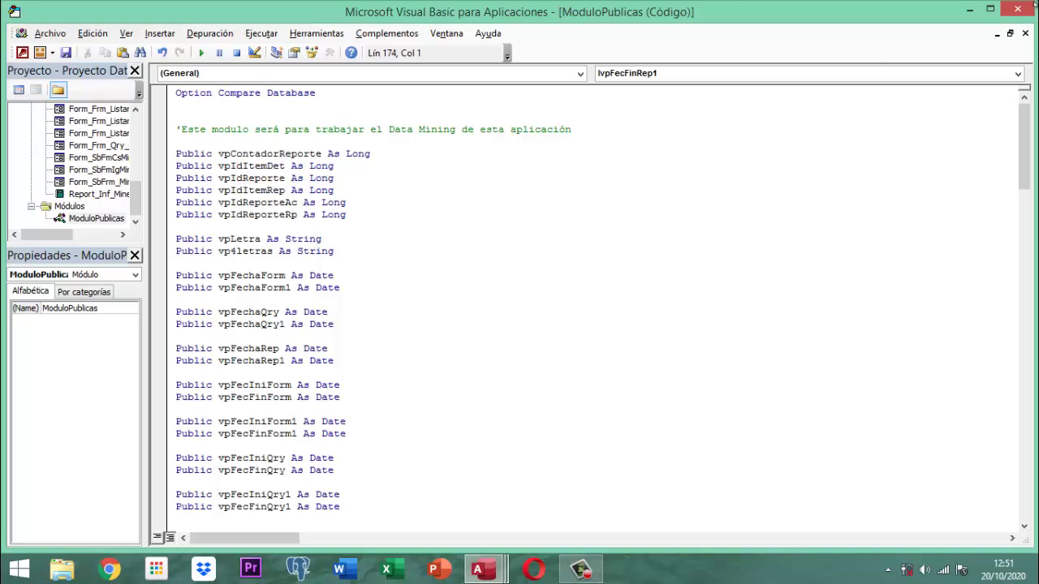
mouse_move(1025, 15)
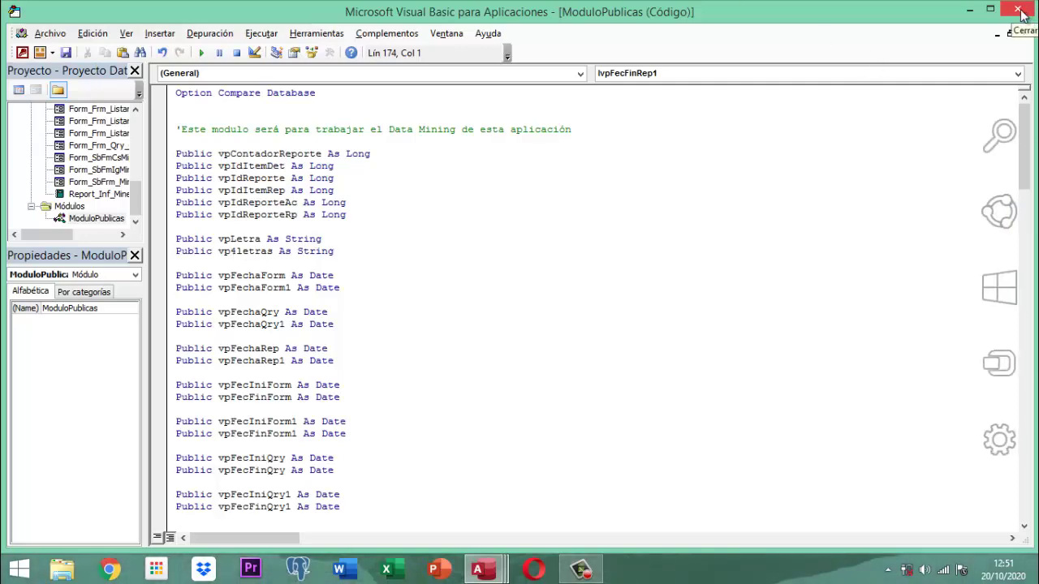
click(1023, 11)
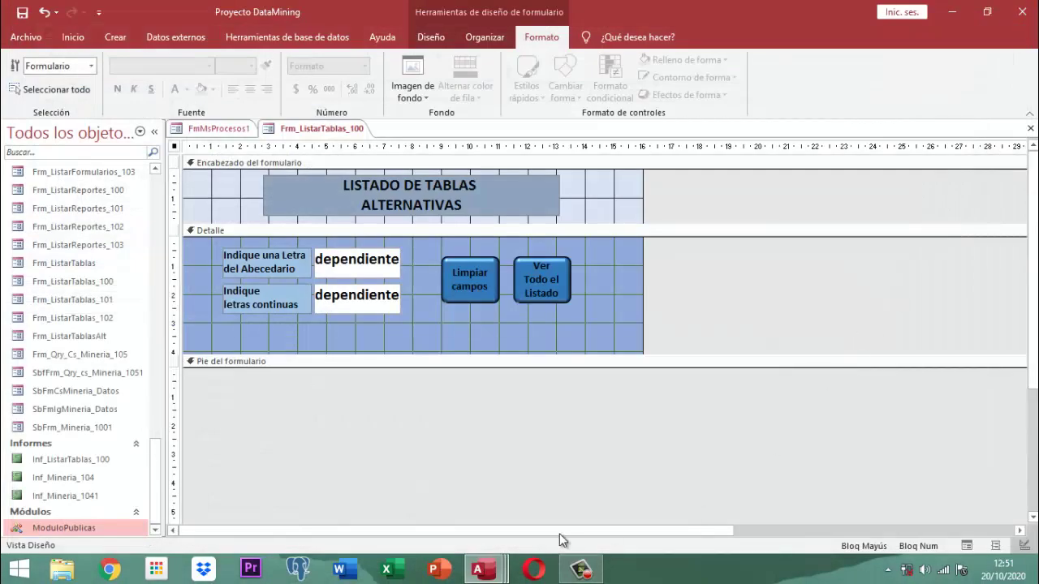
- Leave the MolPublicVyC code editor of VET PROJECT and switch back to the Proyecto DataMining database
mouse_move(482, 570)
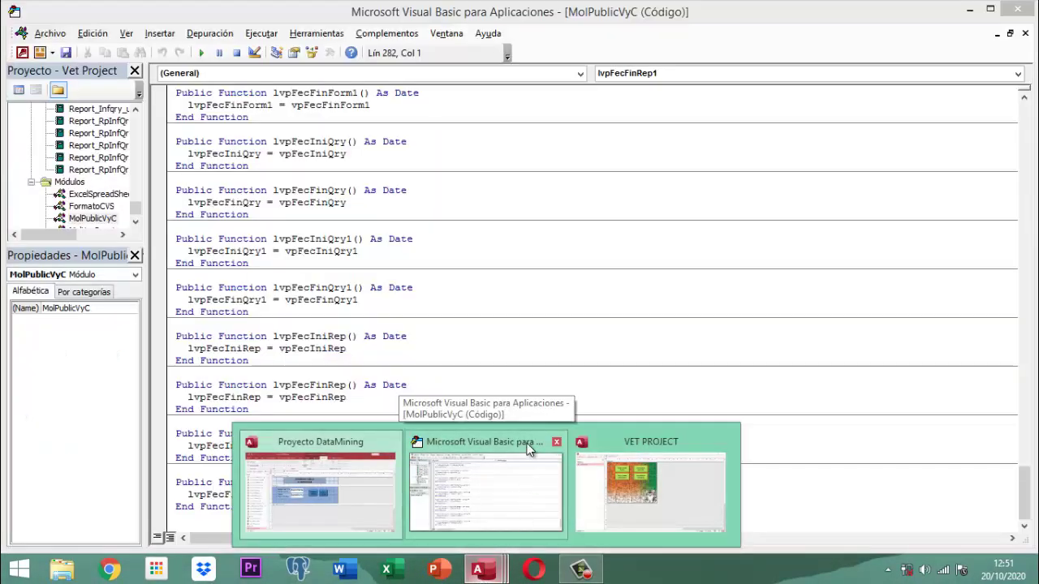
click(518, 512)
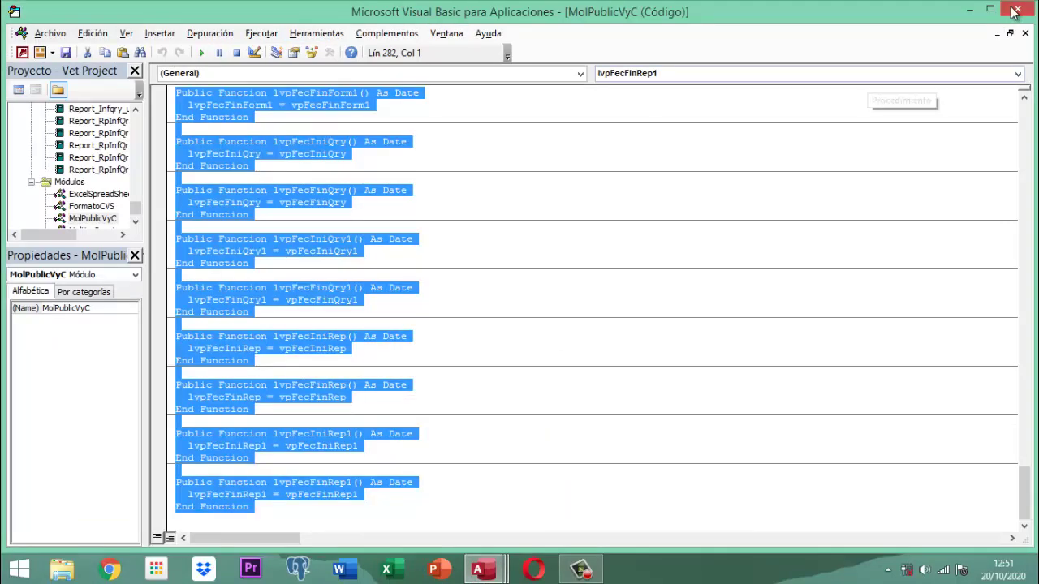
key(alt+F11)
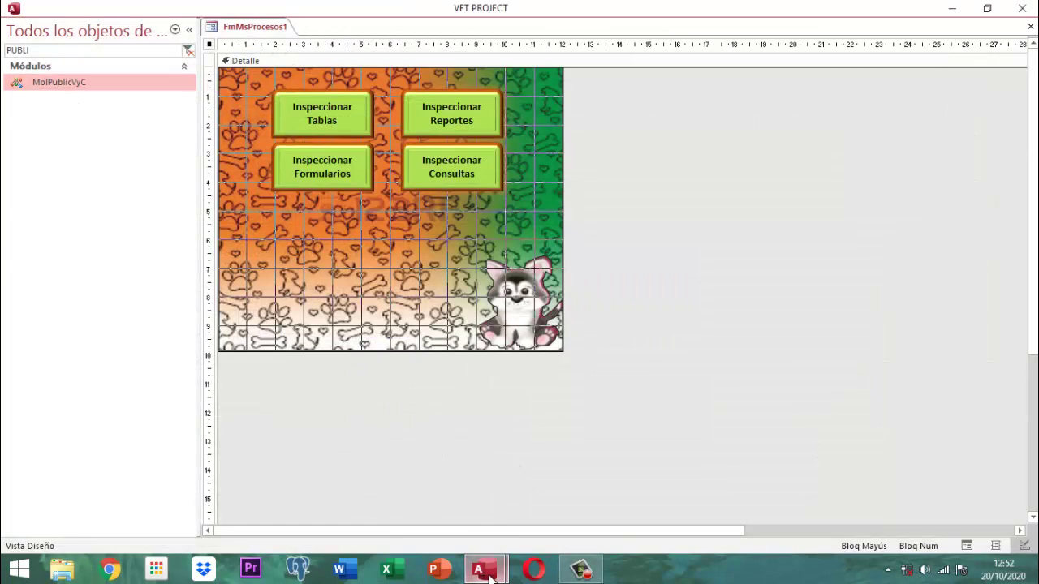
mouse_move(511, 569)
click(457, 512)
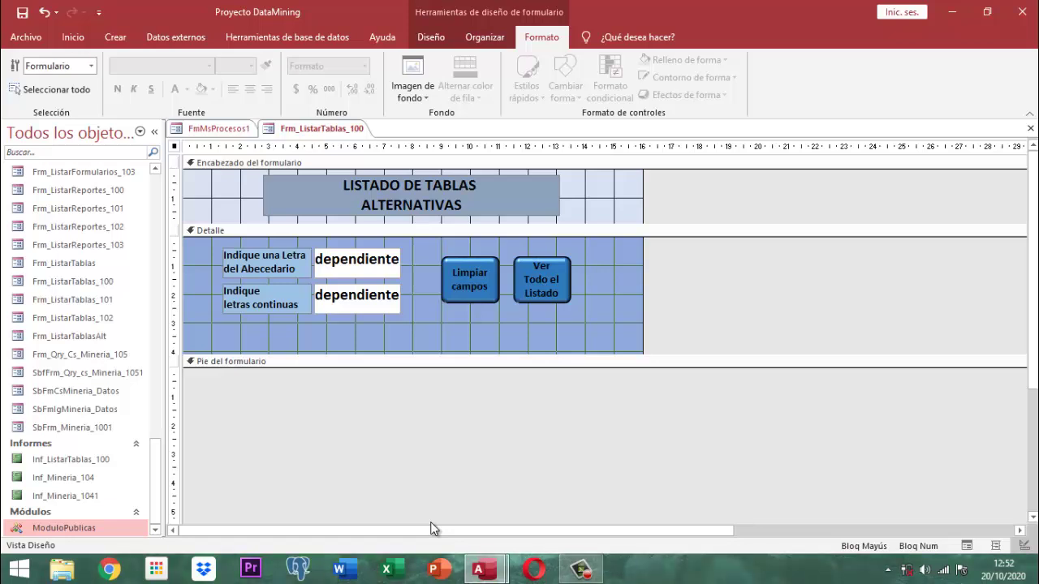
- Examine the after-update event code of the txtletra text box in Frm_ListarTablas_100, then close the code editor and property sheet
click(358, 277)
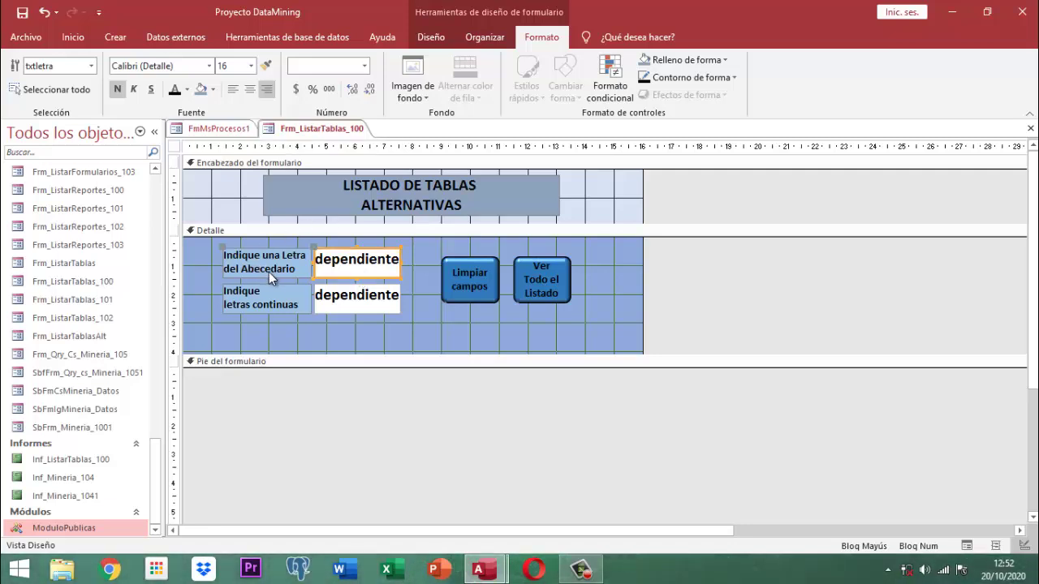
click(443, 38)
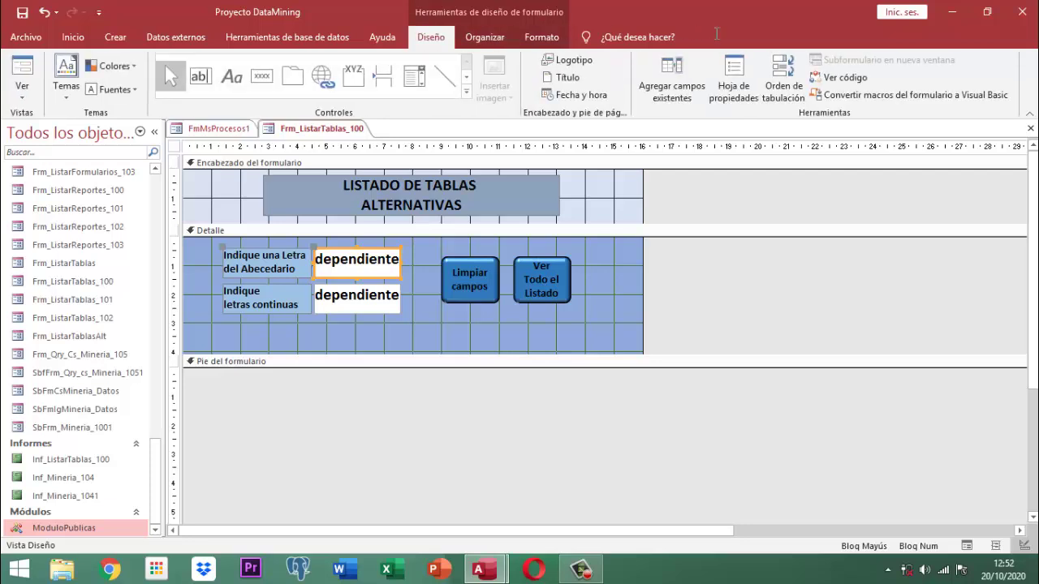
click(741, 89)
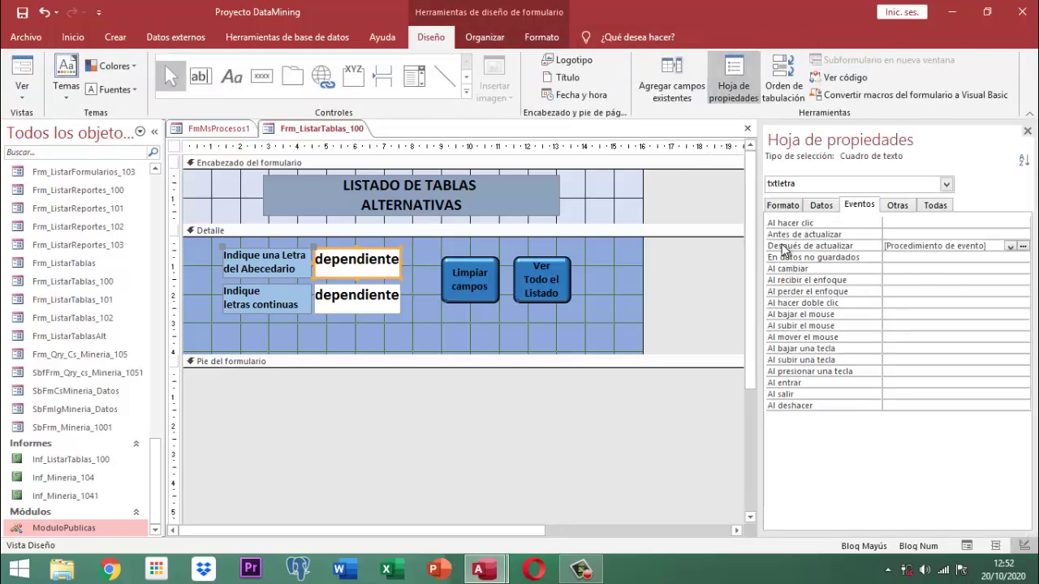
click(1023, 248)
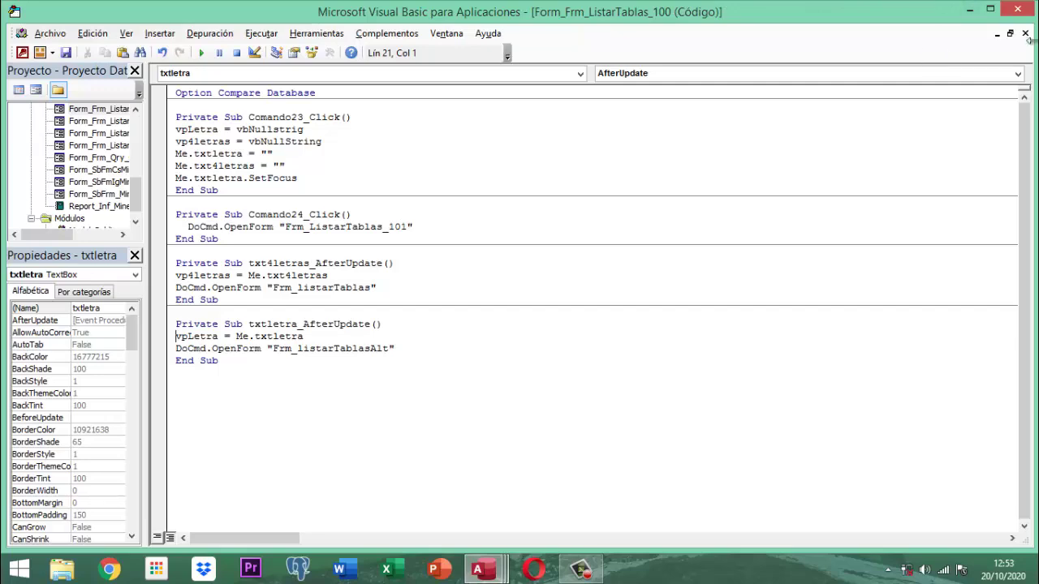
click(1022, 8)
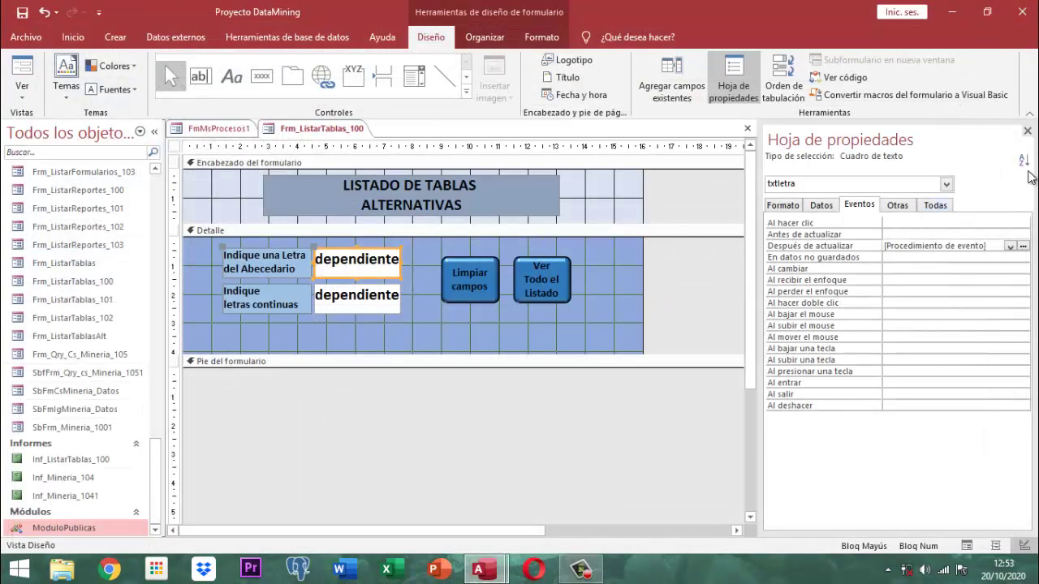
click(1027, 131)
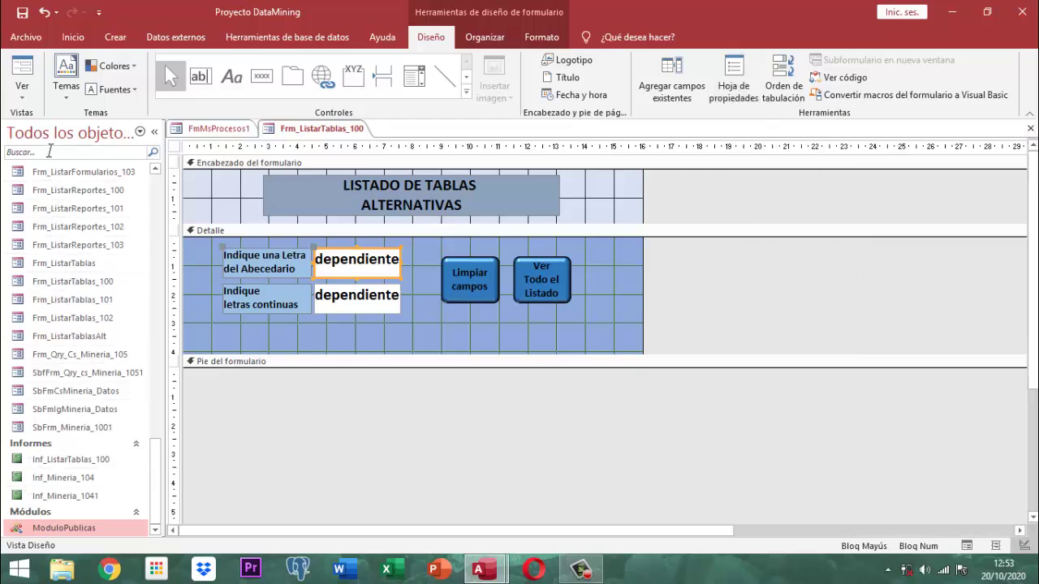
- Open the Frm_ListarTablasAlt form in design view and fill its form header with the recently used light blue
click(65, 339)
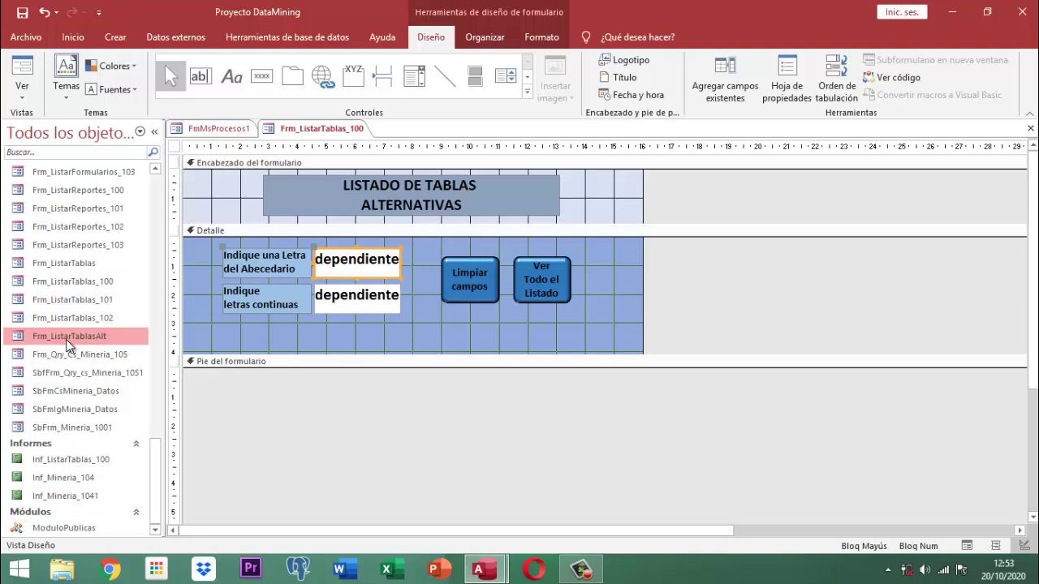
right_click(66, 339)
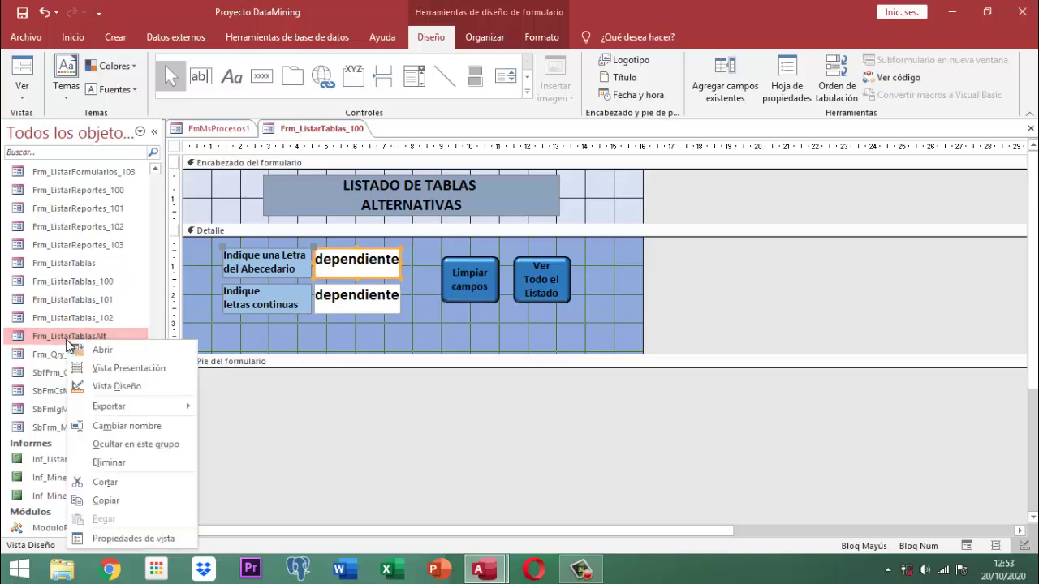
click(120, 388)
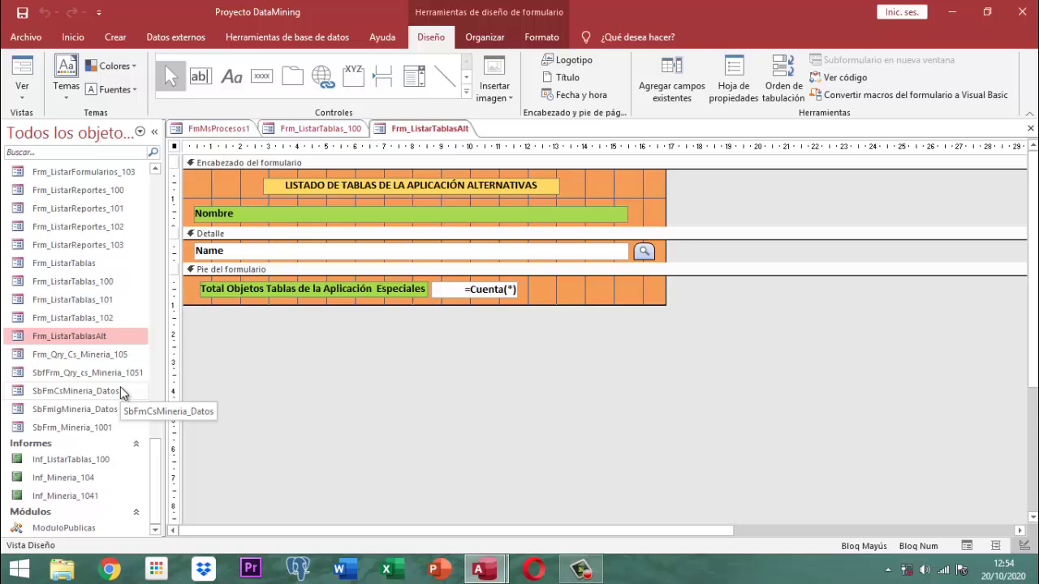
click(599, 186)
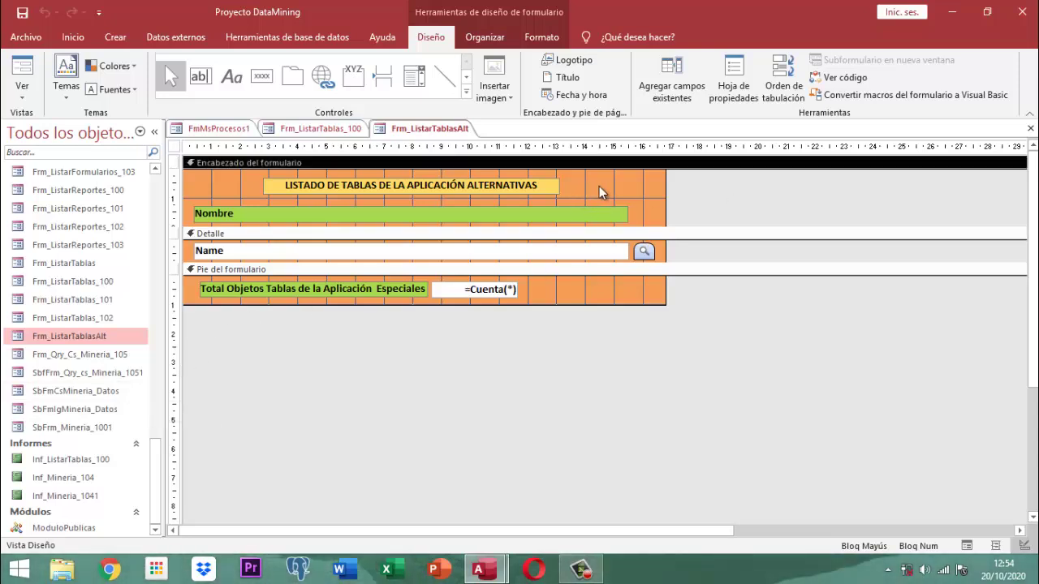
click(540, 37)
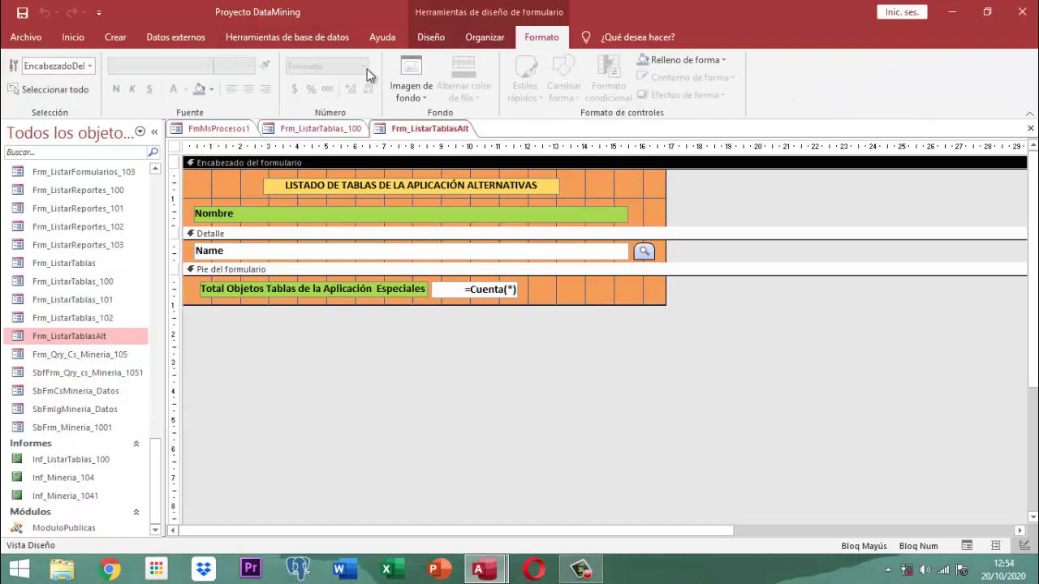
click(214, 88)
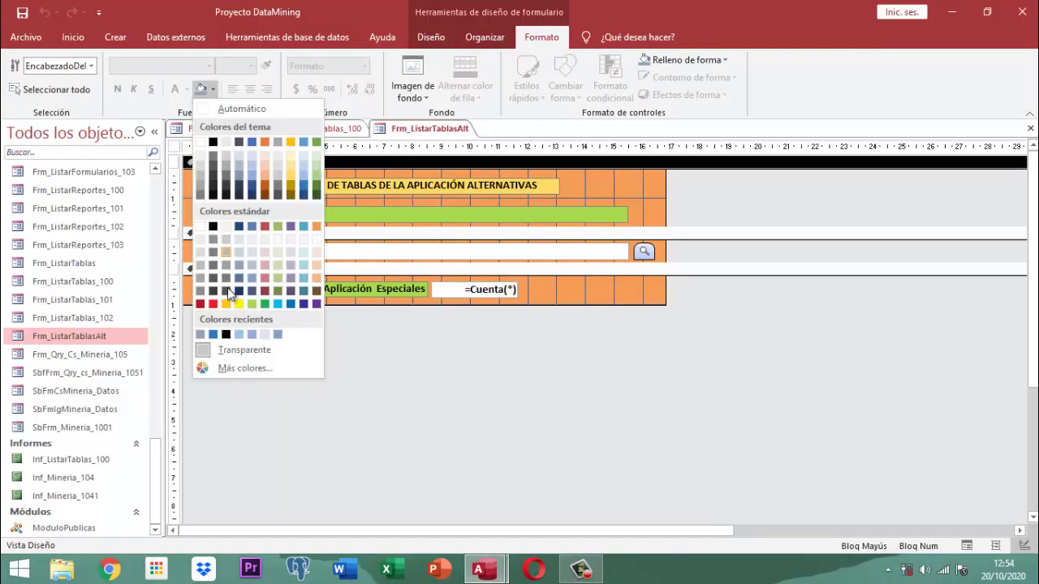
click(270, 333)
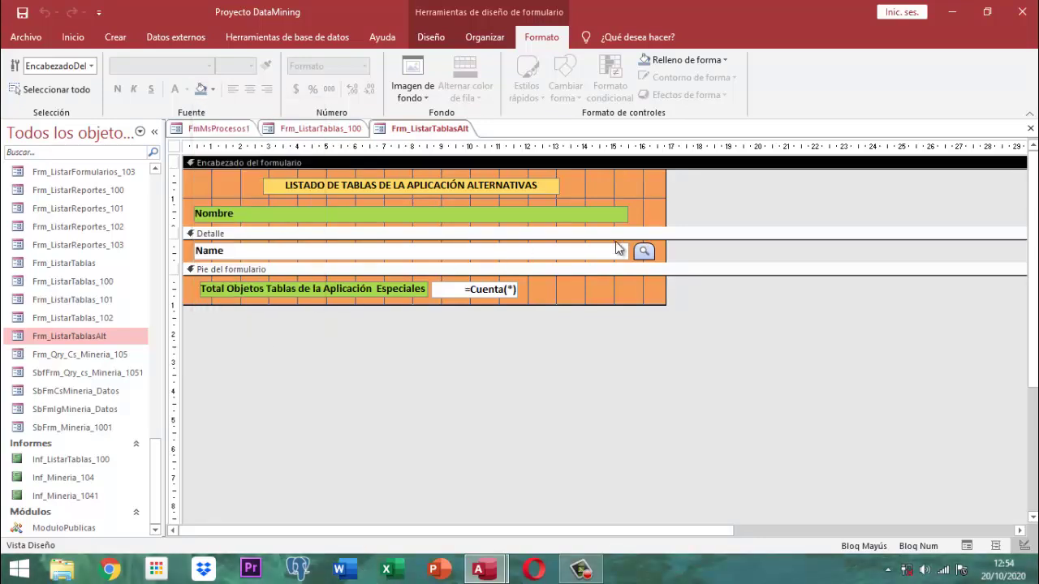
- Fill the detail and form footer sections of Frm_ListarTablasAlt with the recently used medium blue
click(660, 253)
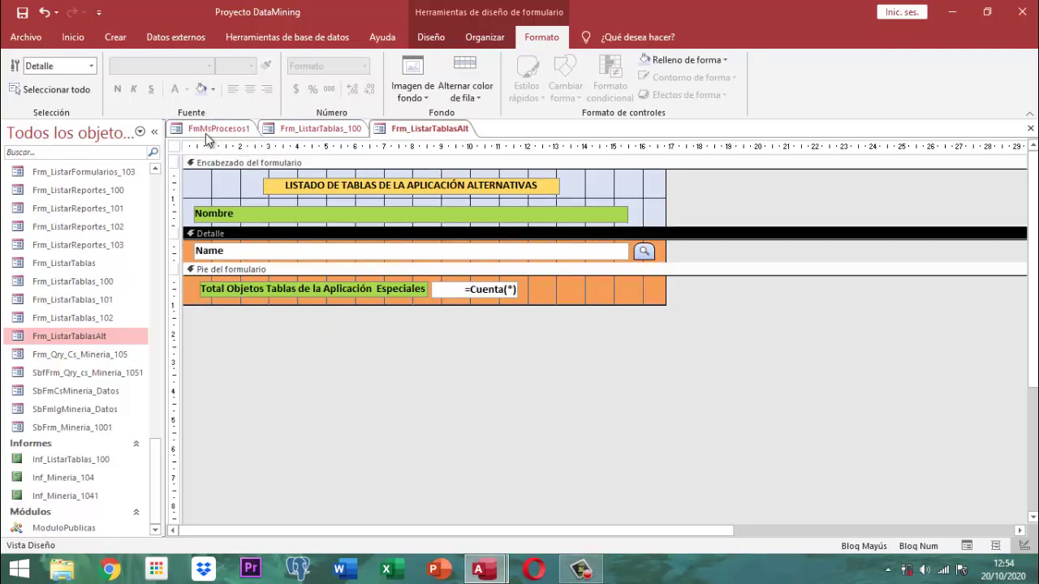
click(214, 88)
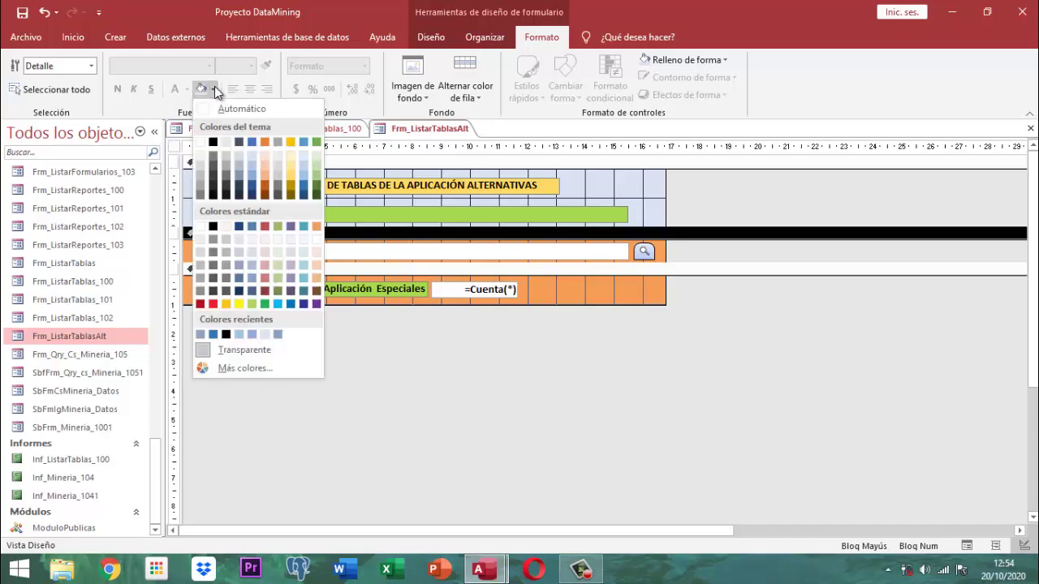
click(252, 333)
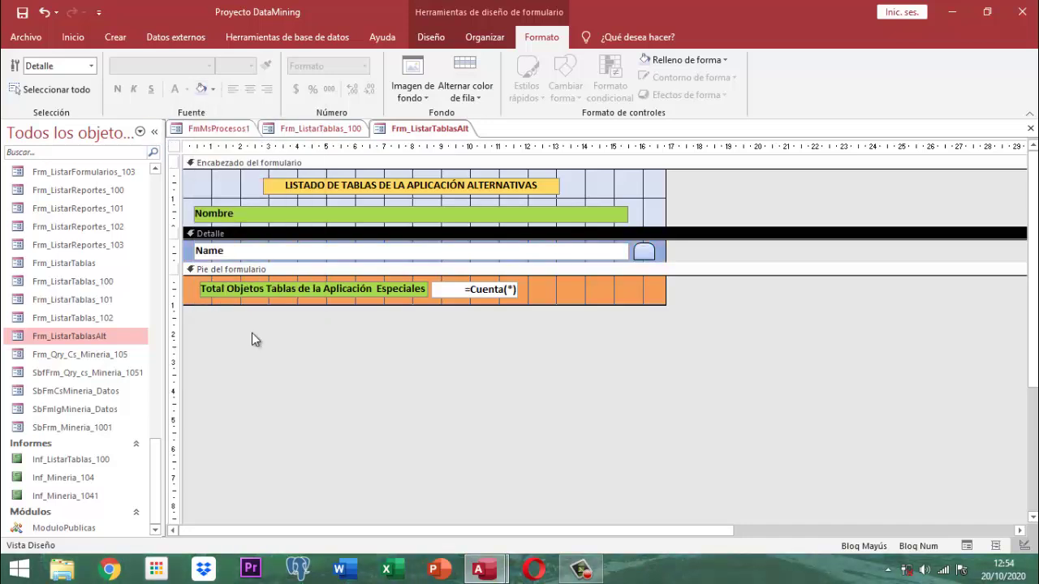
click(590, 289)
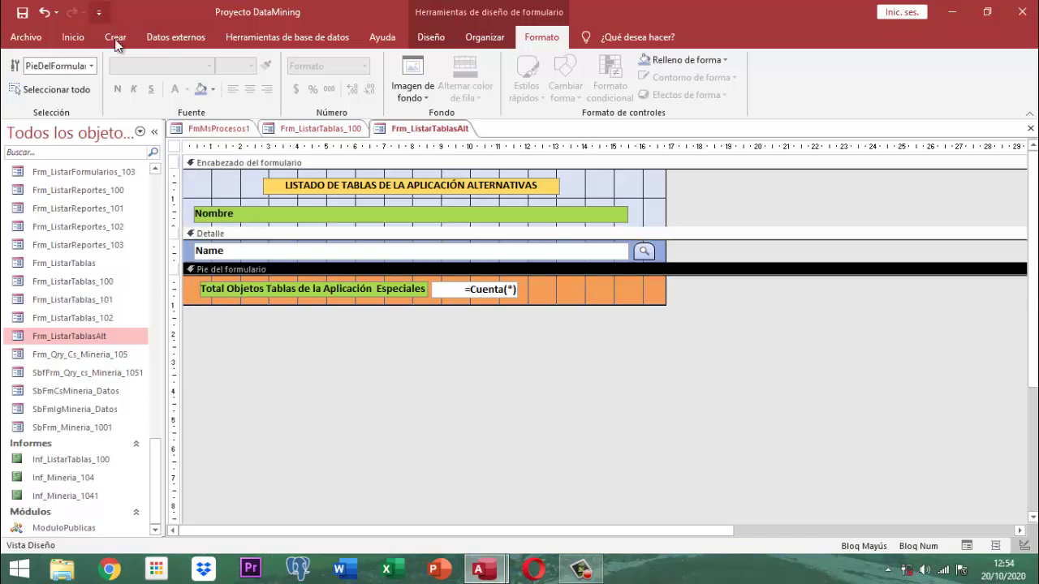
click(203, 91)
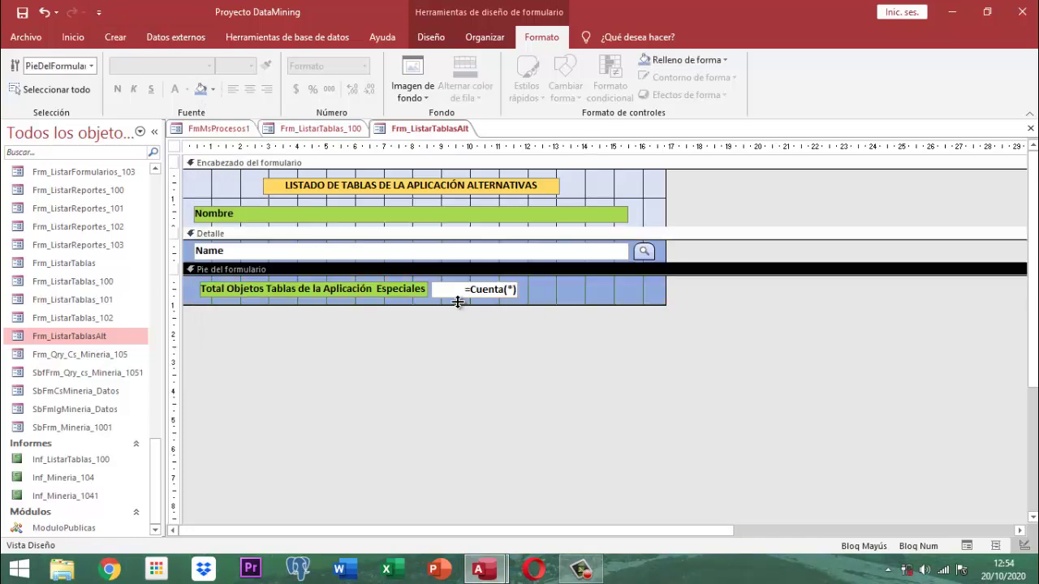
- Give the "LISTADO DE TABLAS DE LA APLICACIÓN ALTERNATIVAS" title label a dark teal background and white text
click(389, 189)
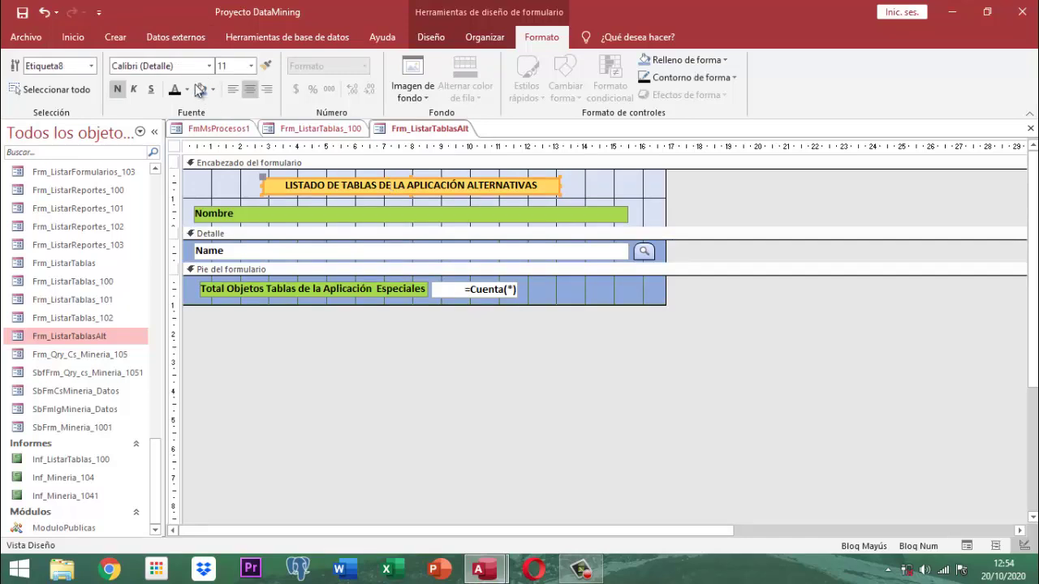
click(213, 89)
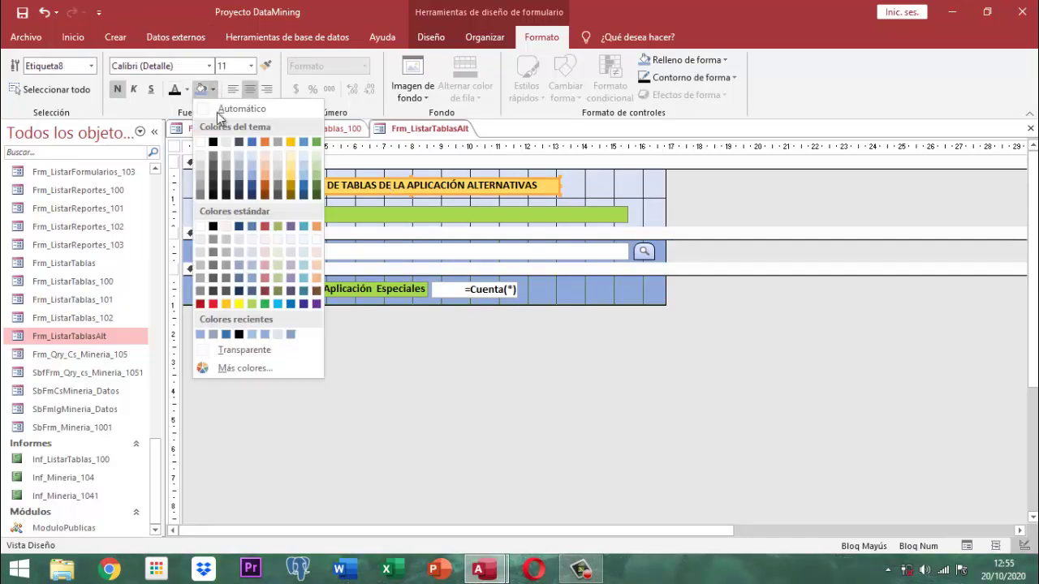
click(304, 290)
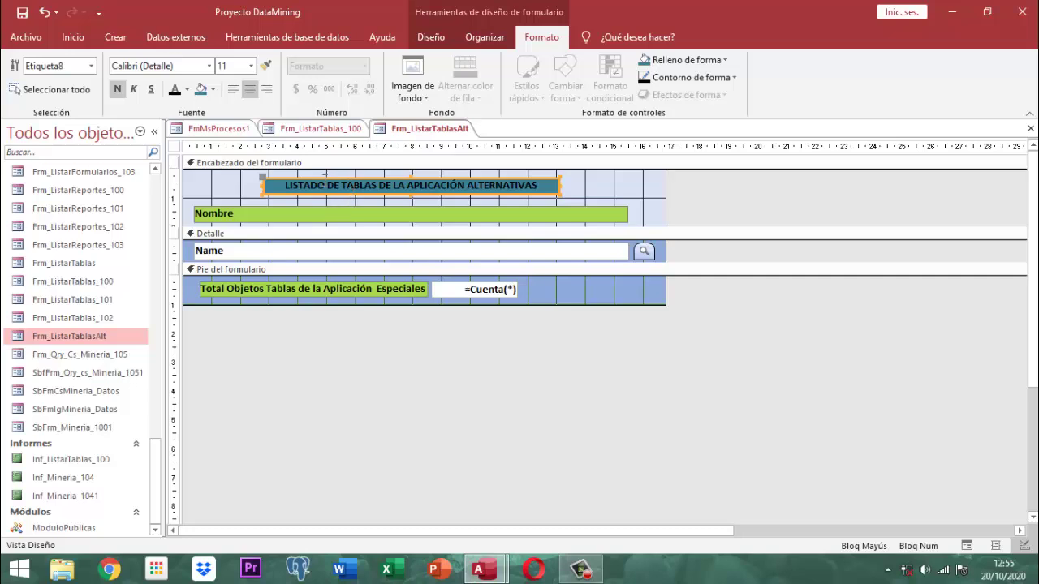
click(187, 90)
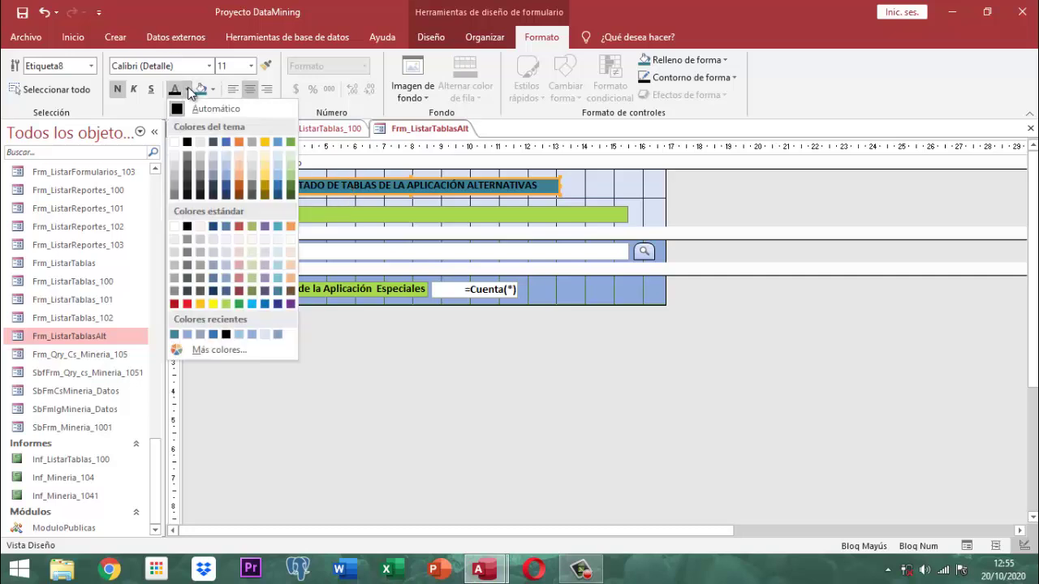
click(175, 142)
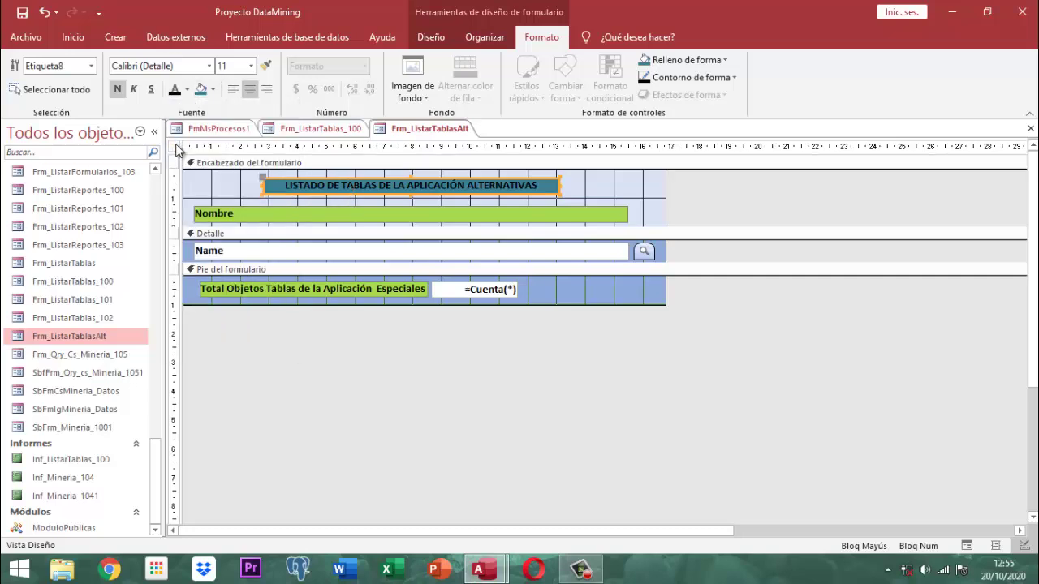
- Apply the same dark teal background to the Nombre label and the "Total Objetos Tablas de la Aplicación Especiales" label
click(261, 222)
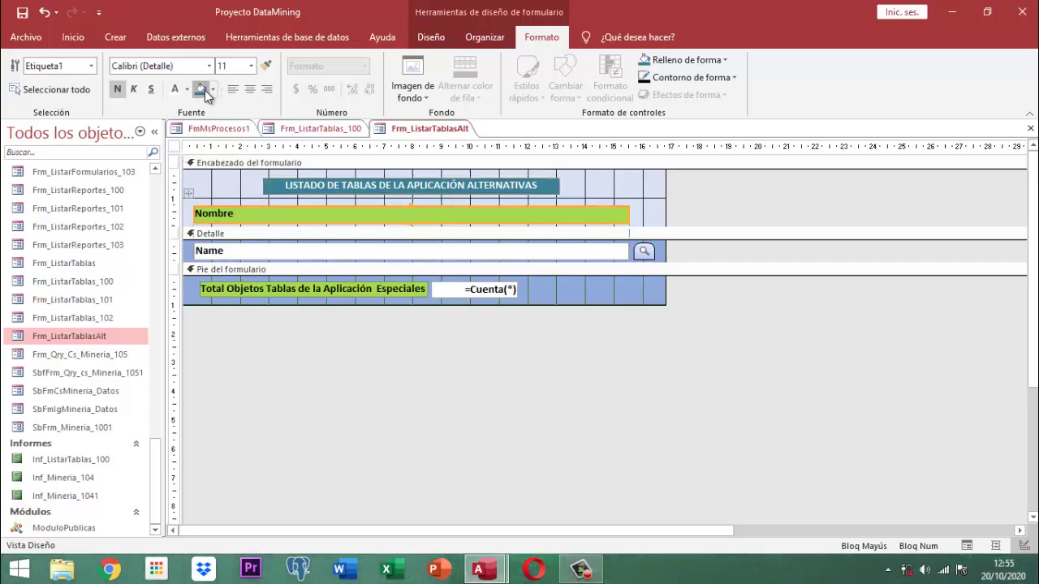
click(206, 91)
click(324, 294)
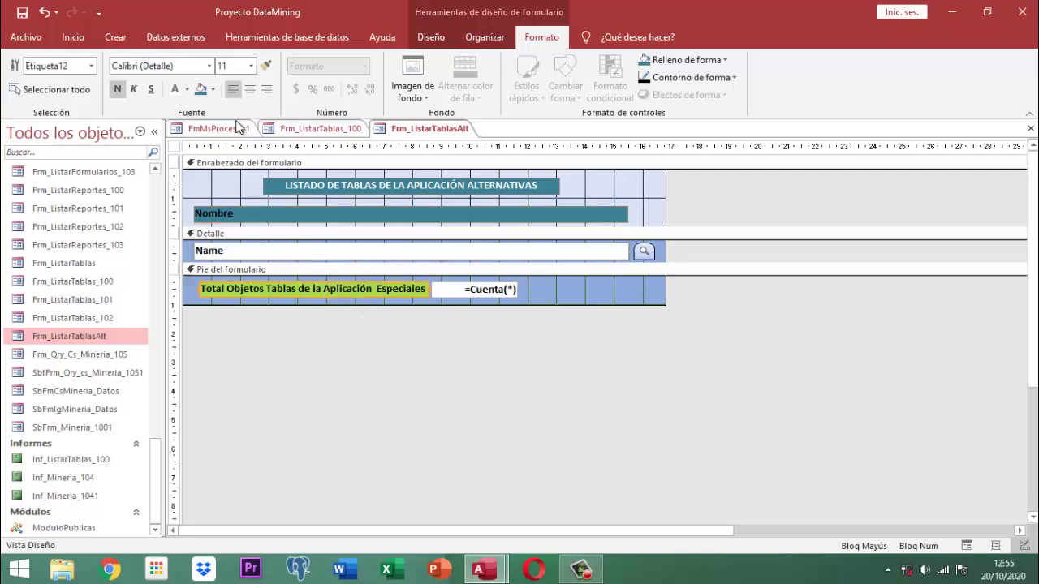
click(201, 90)
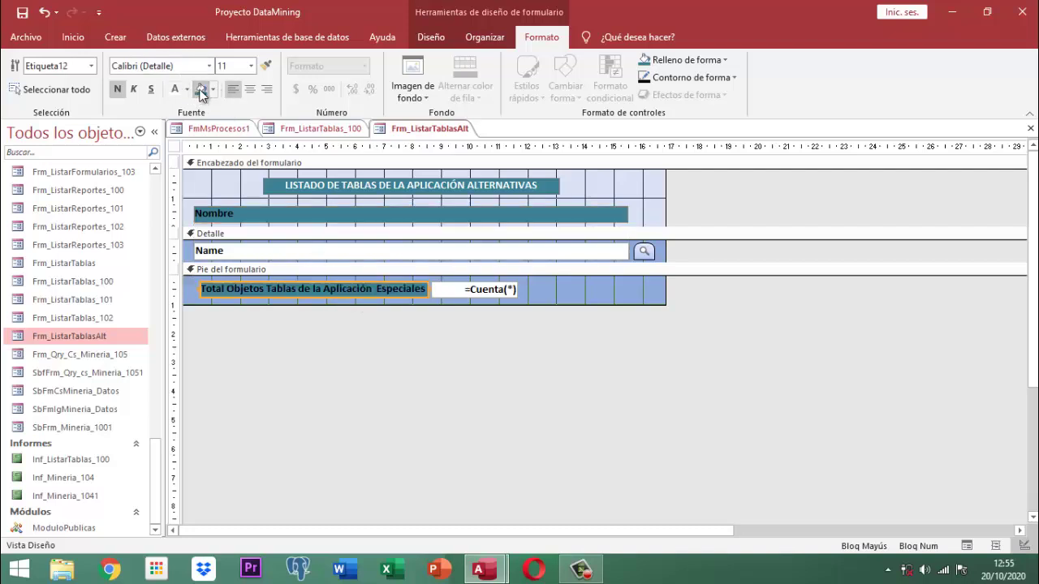
click(365, 349)
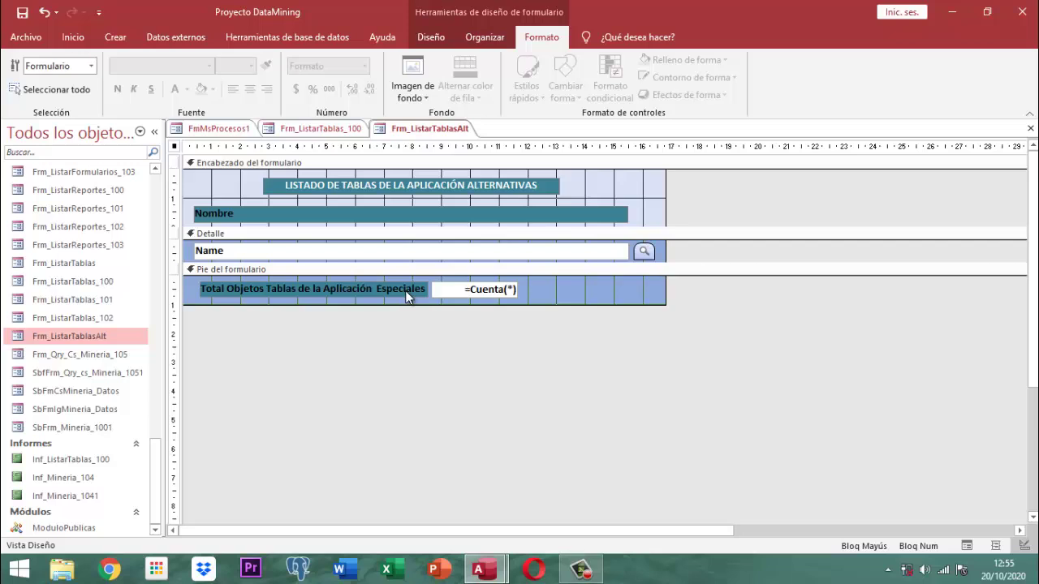
- Check the record source in the data properties of the Frm_ListarTablasAlt form, then close the property sheet
click(173, 146)
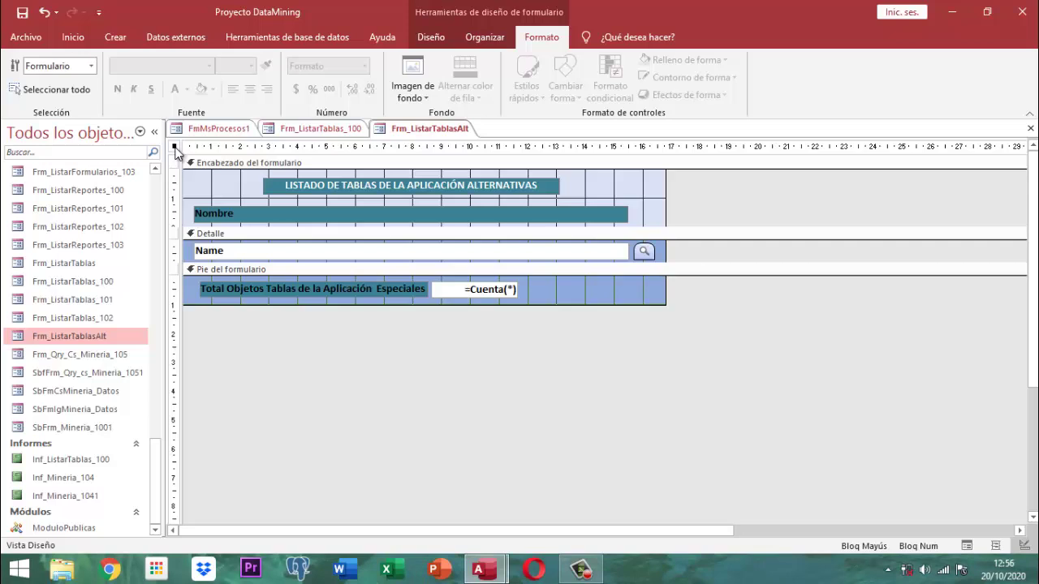
click(430, 37)
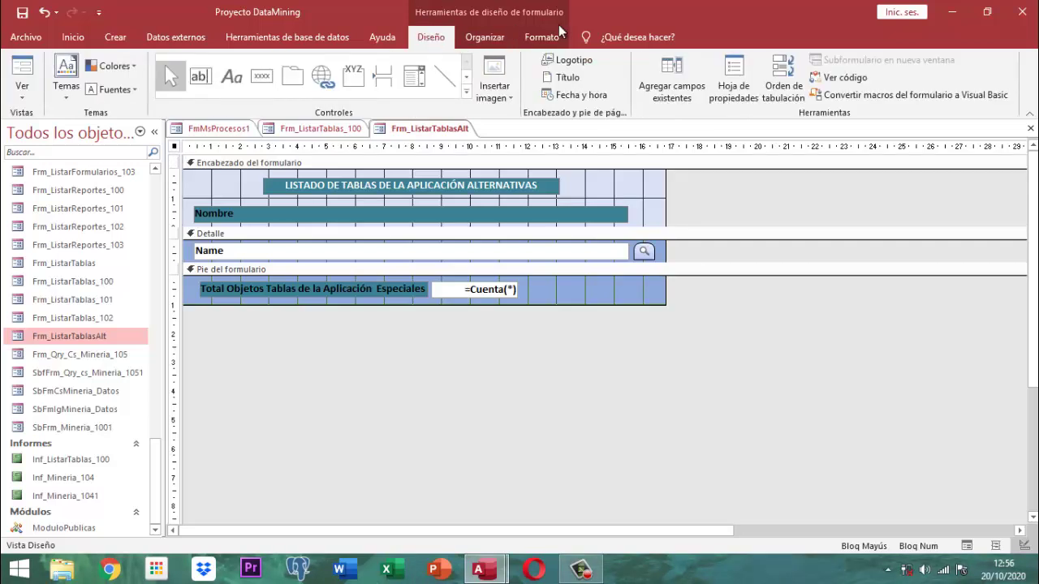
click(734, 75)
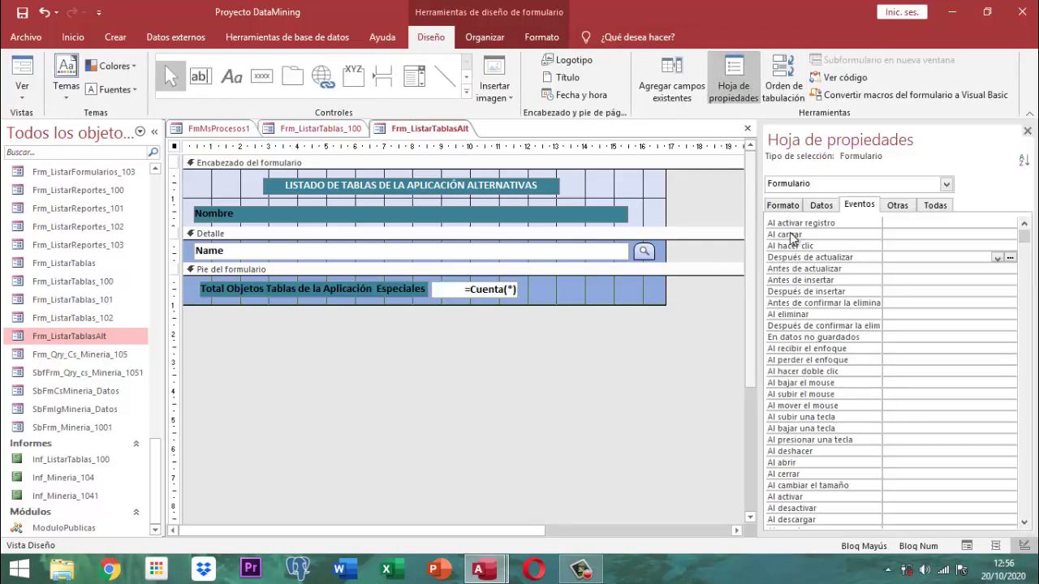
click(821, 204)
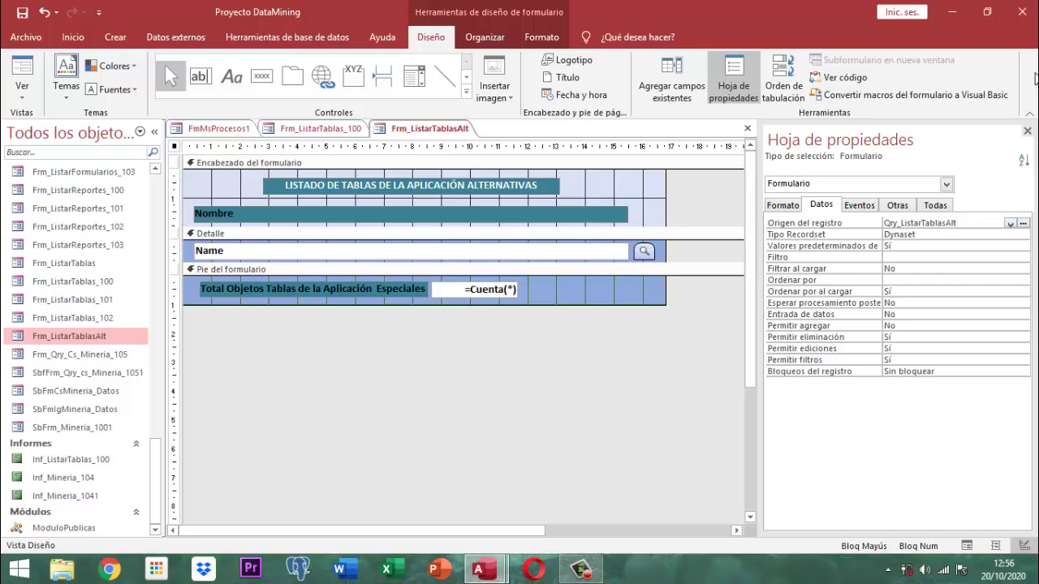
click(1027, 131)
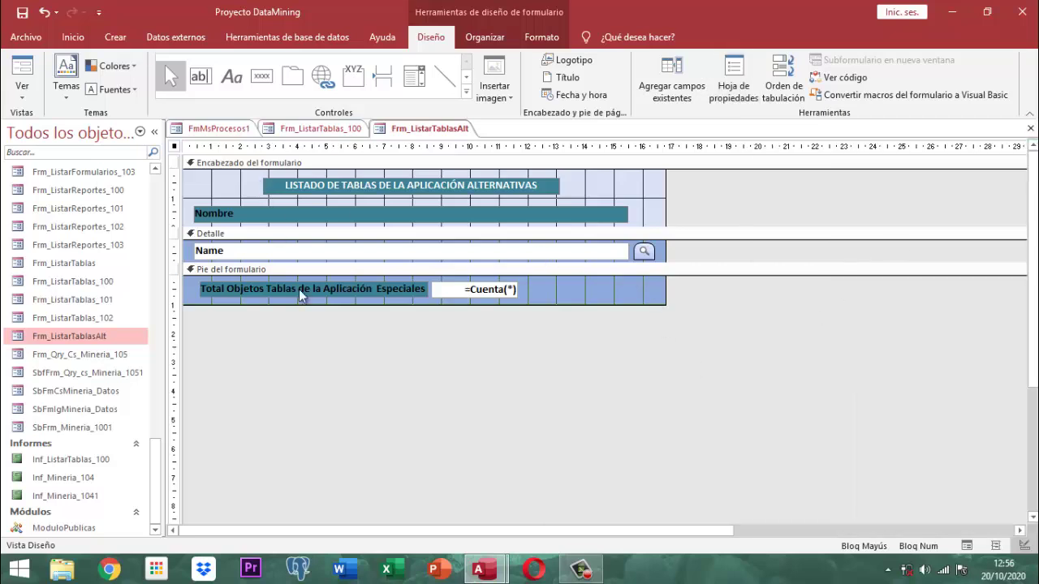
- Open the on-click event procedure of the magnifier button in the detail section
click(648, 254)
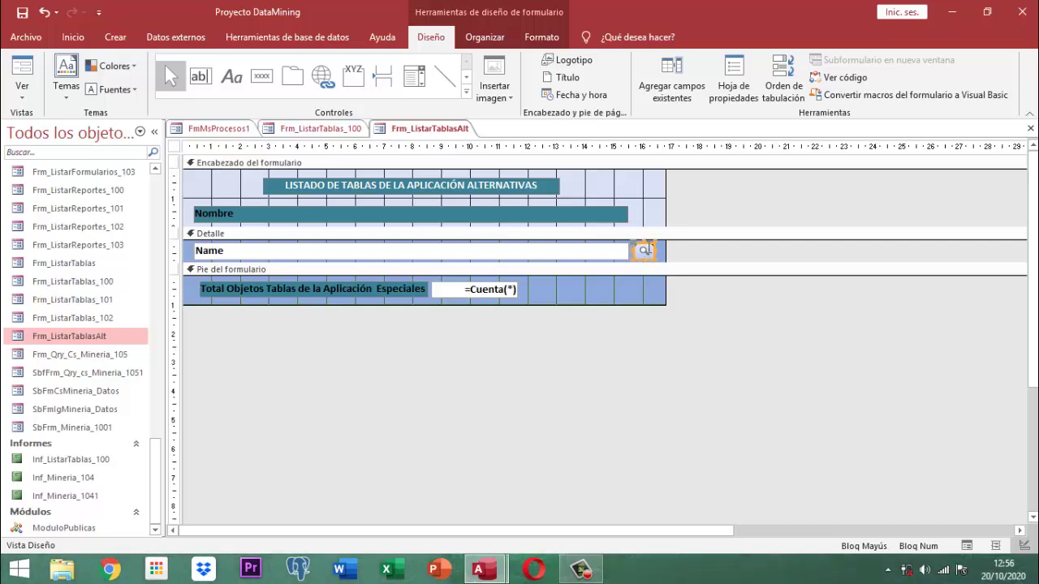
click(735, 75)
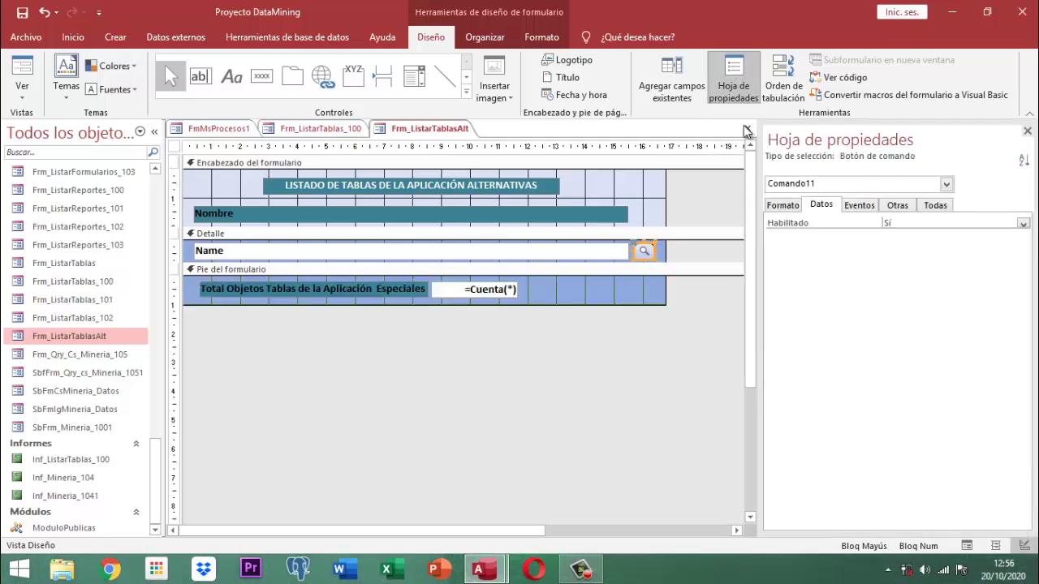
click(853, 209)
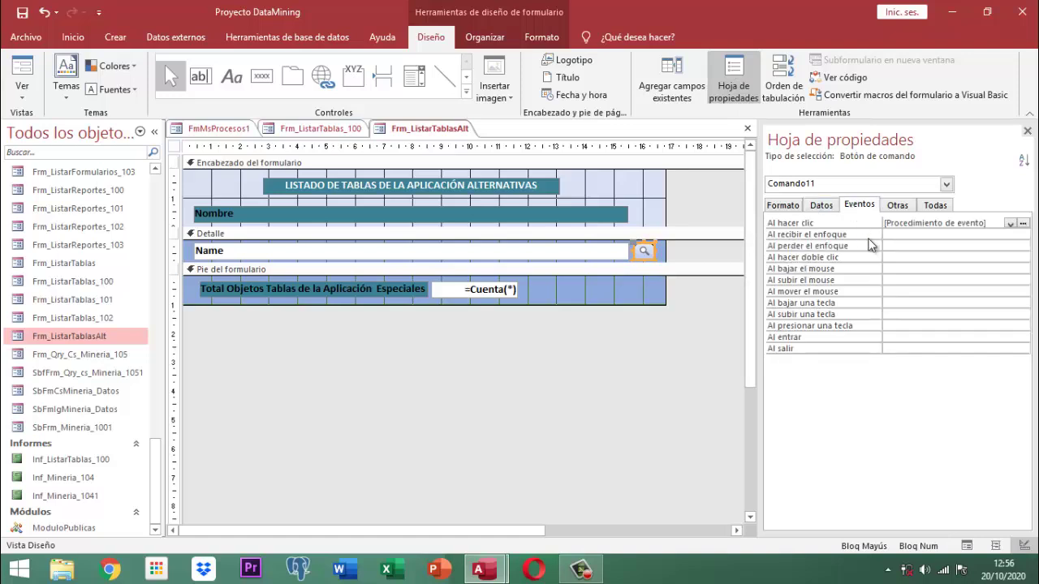
double_click(965, 224)
click(1022, 223)
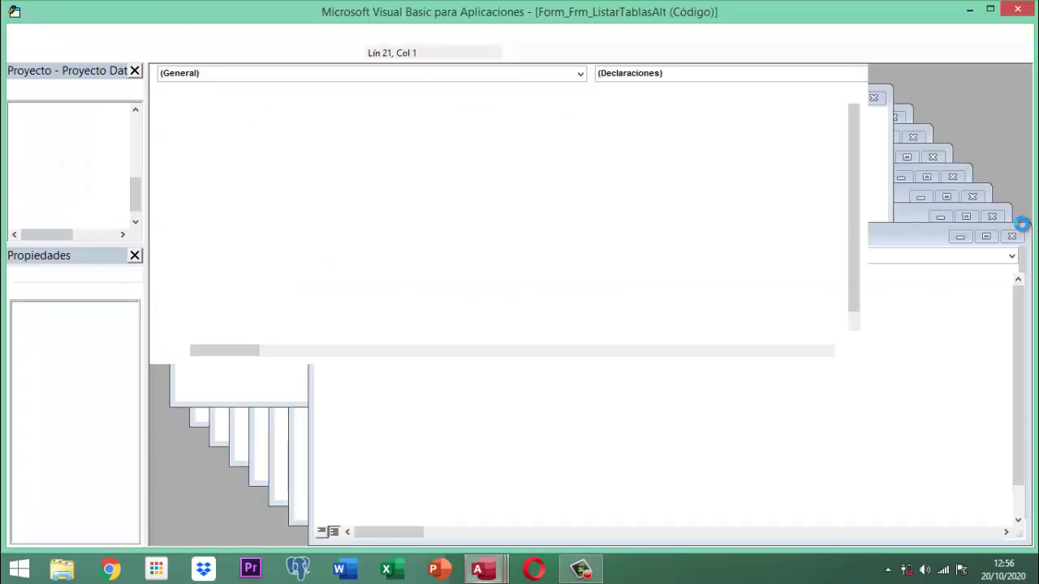
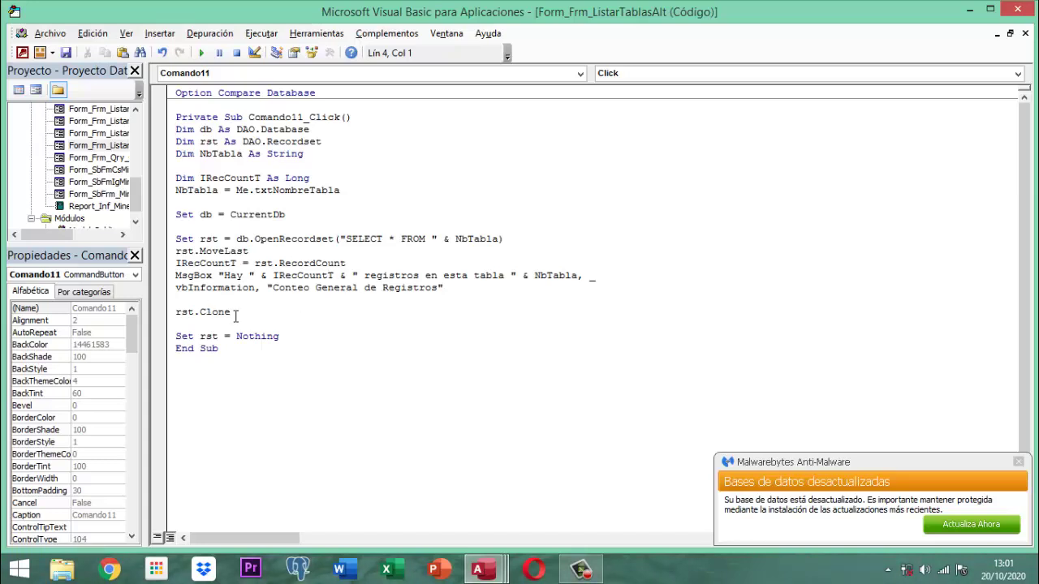
- Append & TituloVt() to the "Conteo General de Registros" message box title in Comando11_Click and close the code editor
click(458, 289)
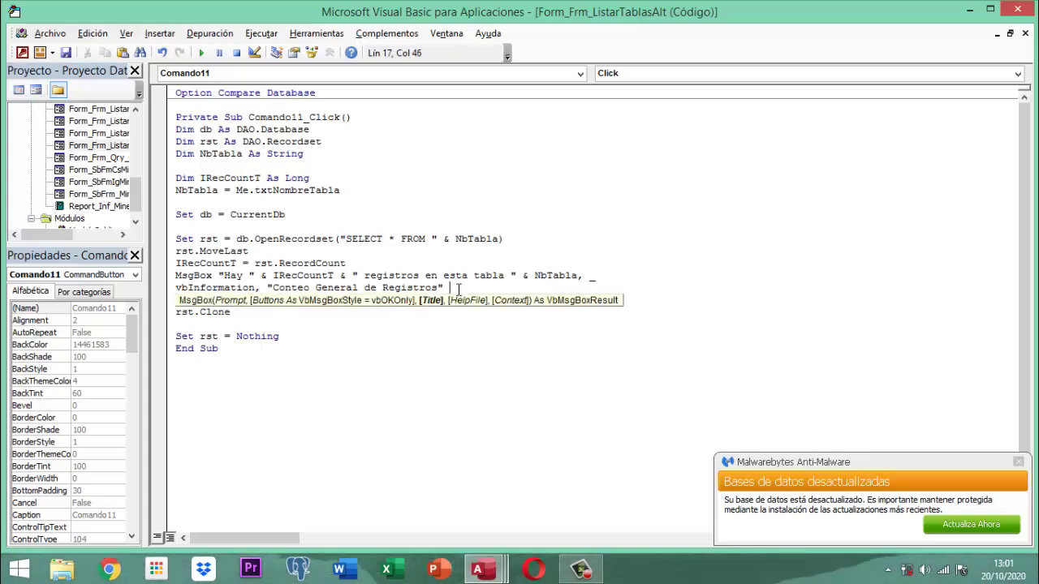
text(& )
text(NbTa)
key(BackSpace)
key(BackSpace)
key(BackSpace)
key(BackSpace)
text(titulovt())
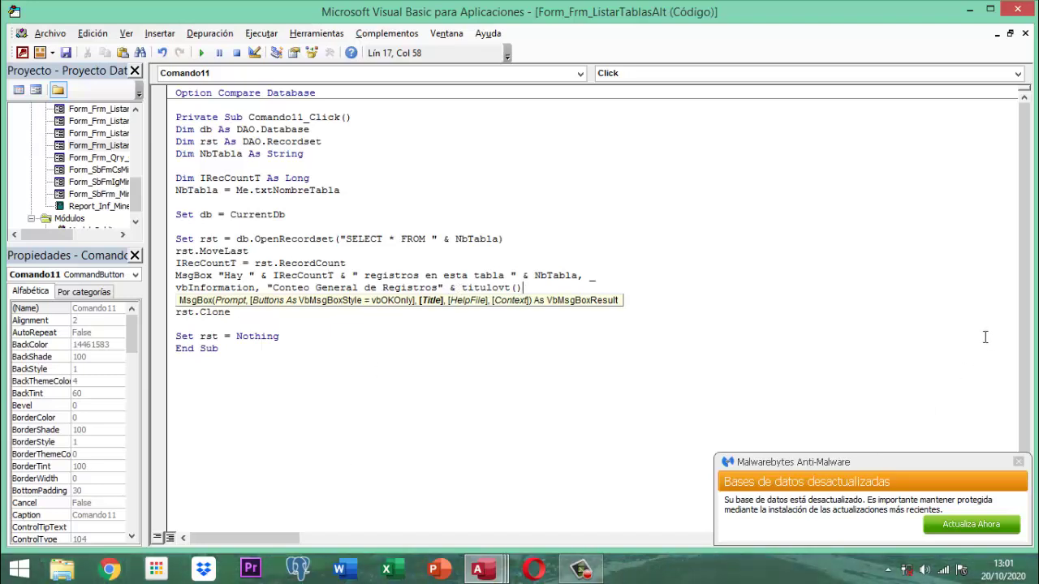
click(641, 226)
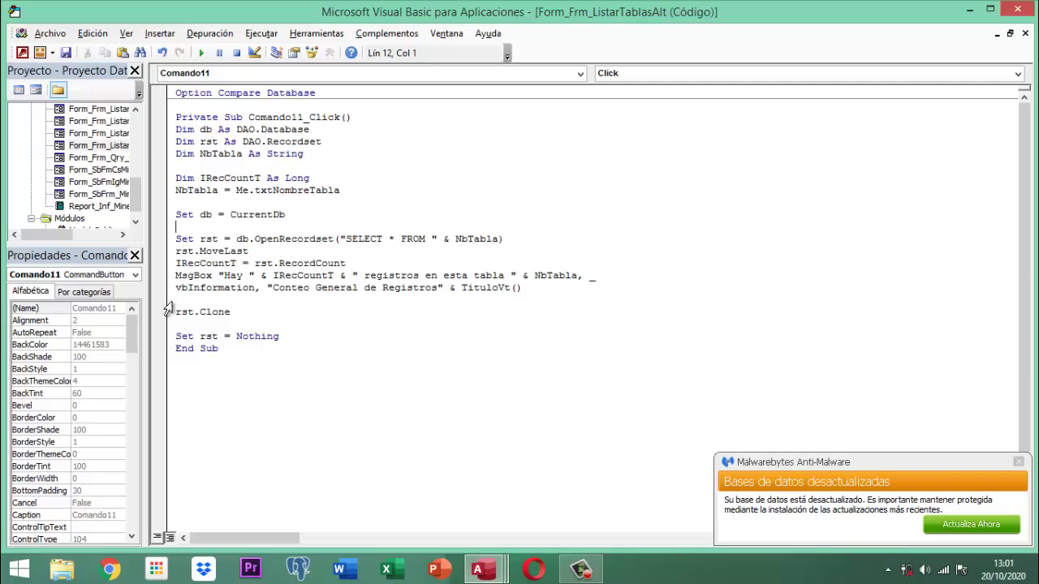
click(1018, 10)
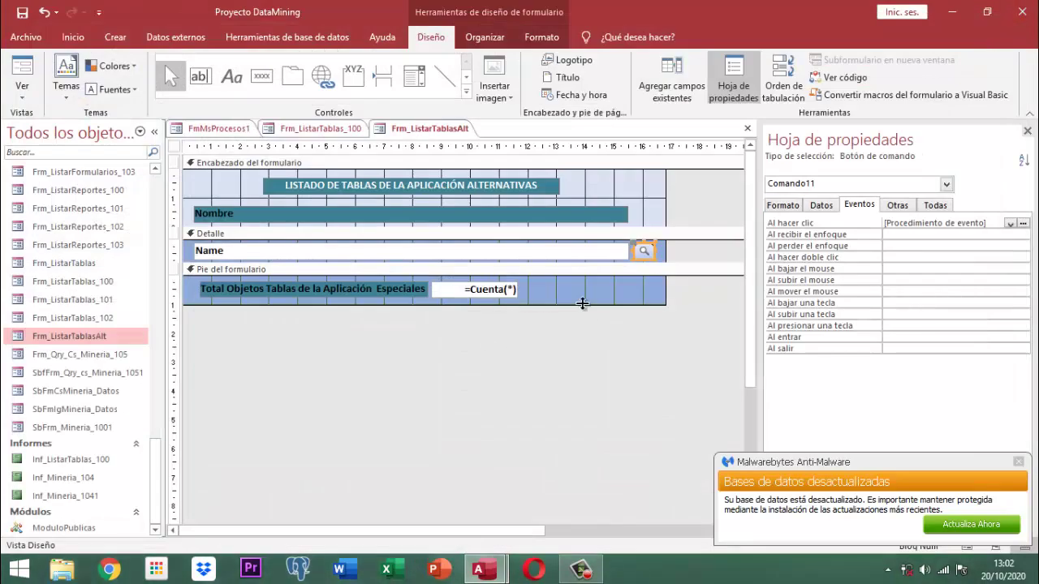
- Check the event and data properties of the Frm_ListarTablasAlt form, including its record source, and close the property sheet
click(689, 286)
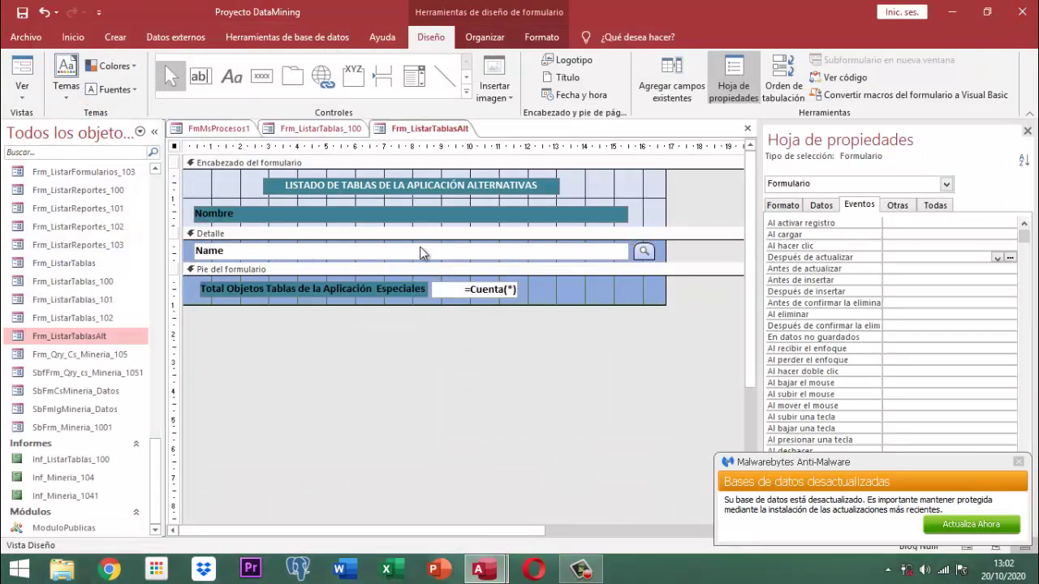
click(479, 301)
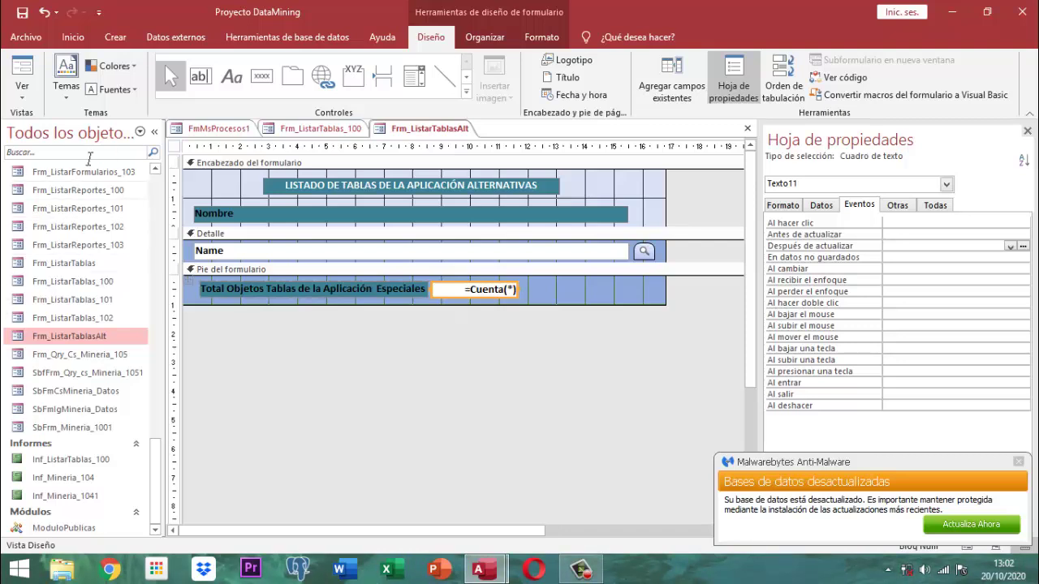
click(173, 146)
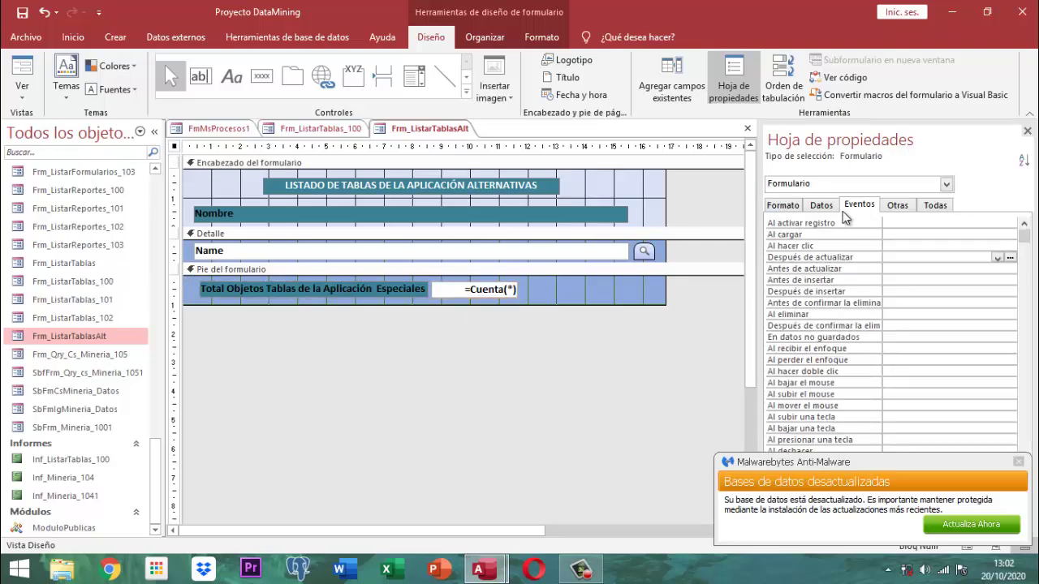
click(819, 206)
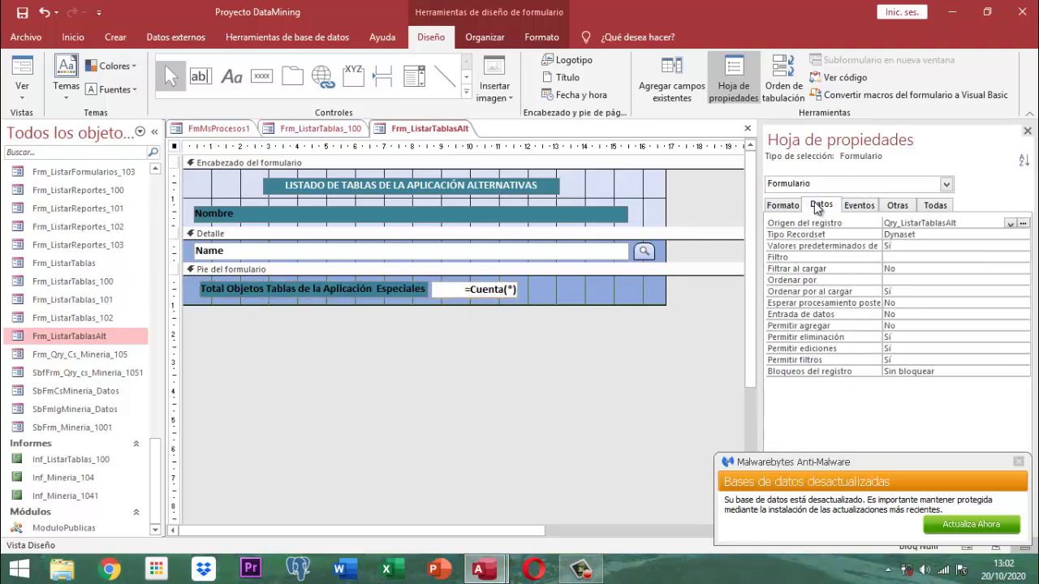
click(1028, 133)
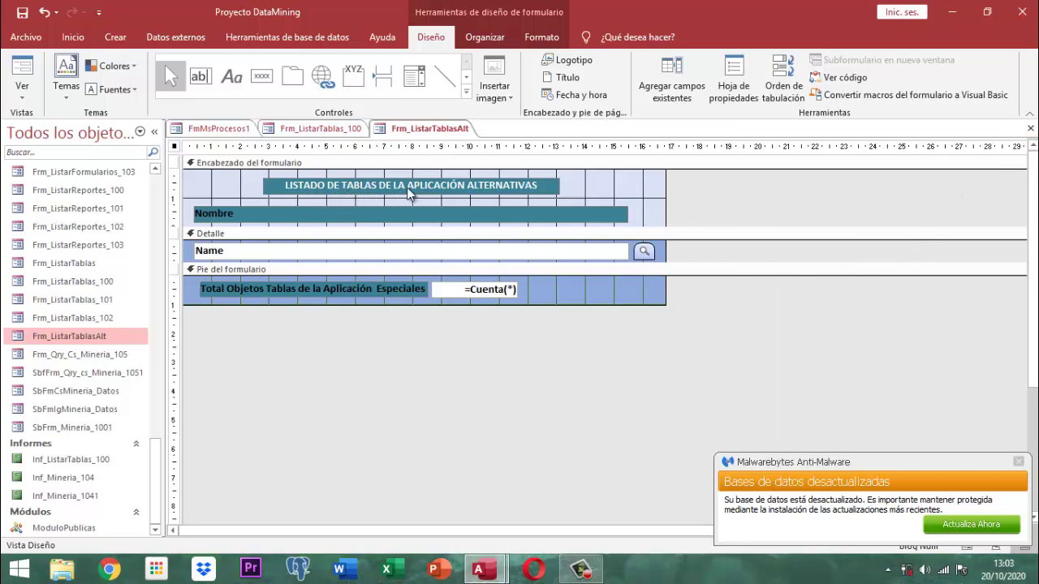
- Shorten the header title of Frm_ListarTablasAlt to "LISTADO DE TABLAS DE LA APLICACIÓN"
click(486, 187)
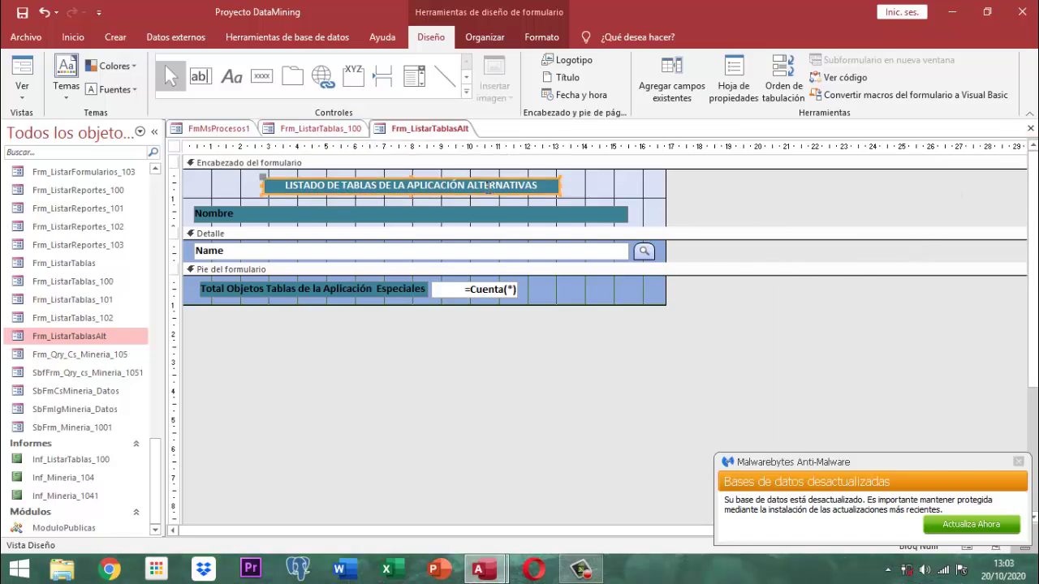
click(550, 186)
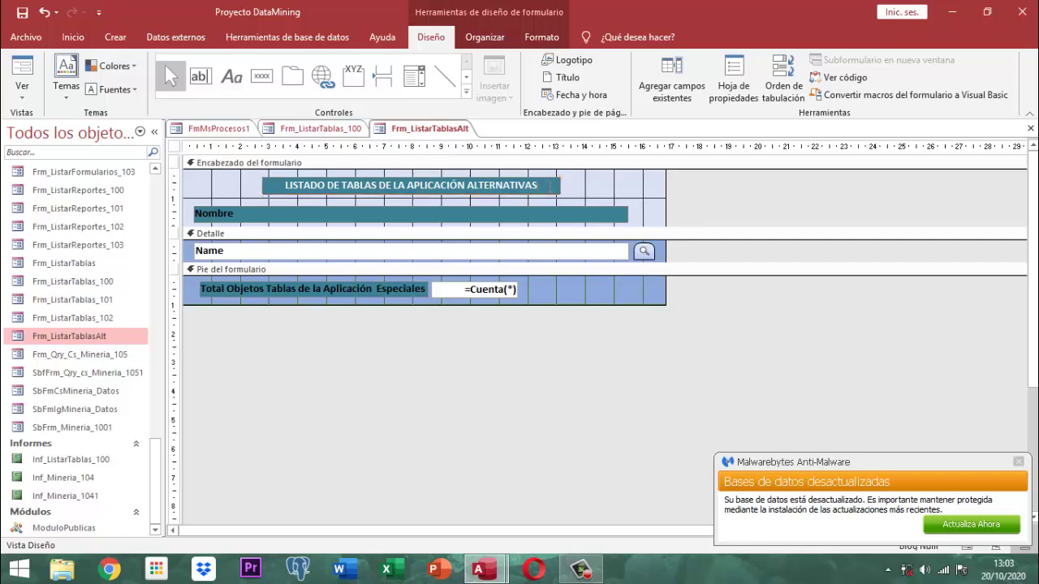
key(BackSpace)
key(BackSpace)
key(BackSpace)
key(BackSpace)
key(BackSpace)
key(BackSpace)
key(BackSpace)
key(BackSpace)
key(BackSpace)
key(BackSpace)
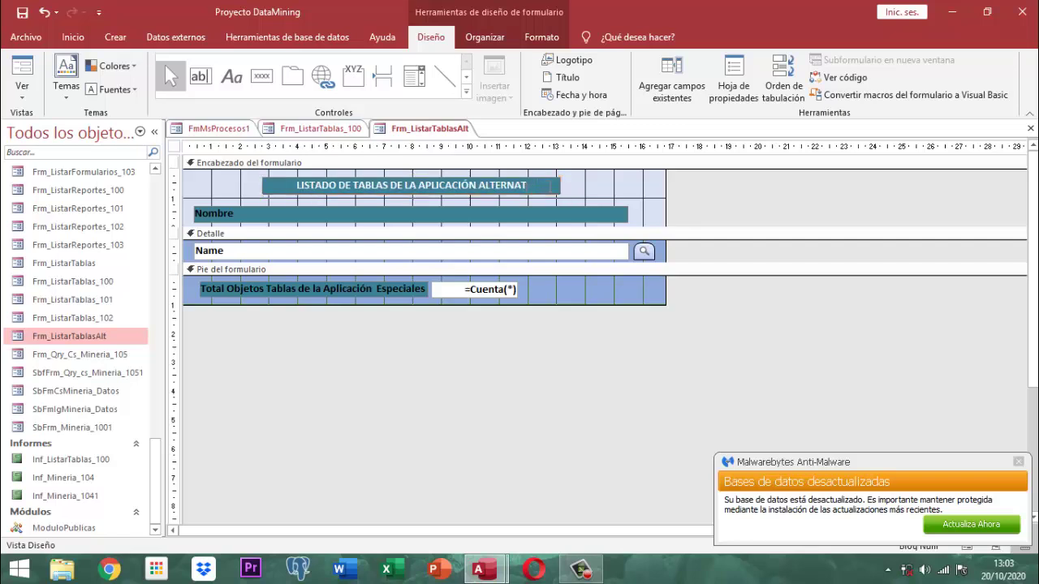
key(BackSpace)
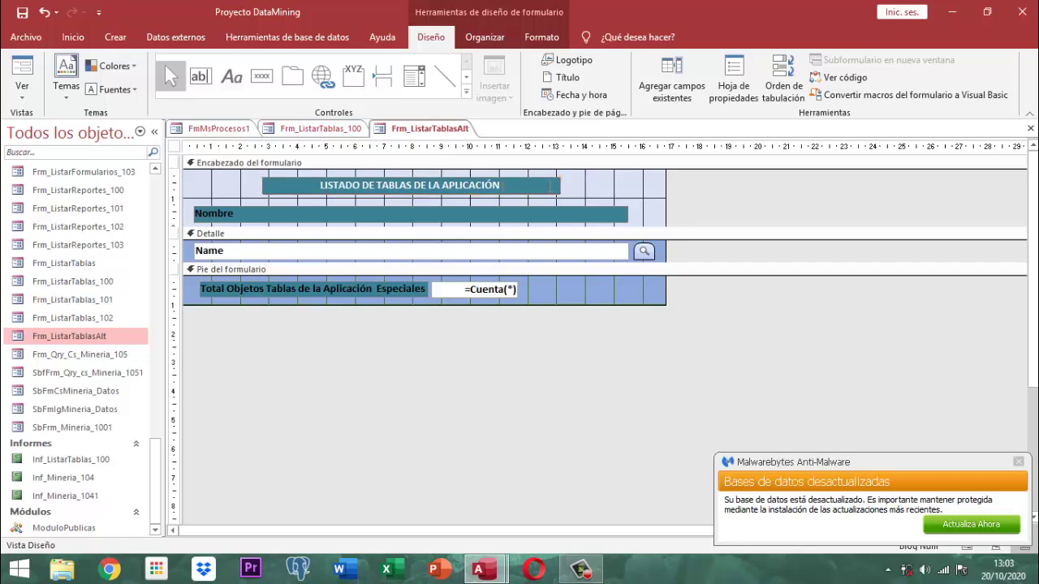
click(715, 189)
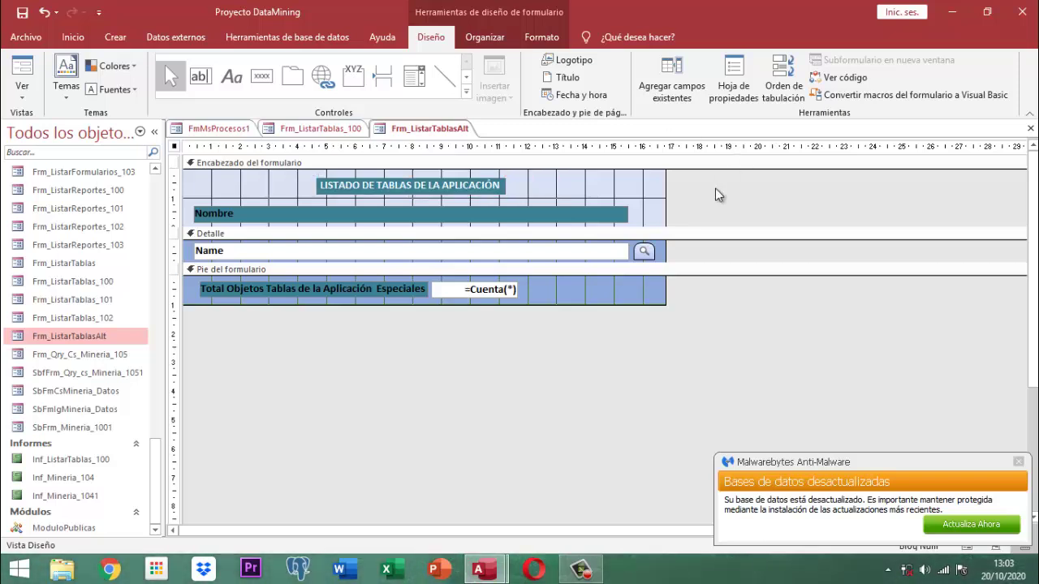
- Widen the header title label on both sides so it spans the same width as the Nombre label below it
click(429, 188)
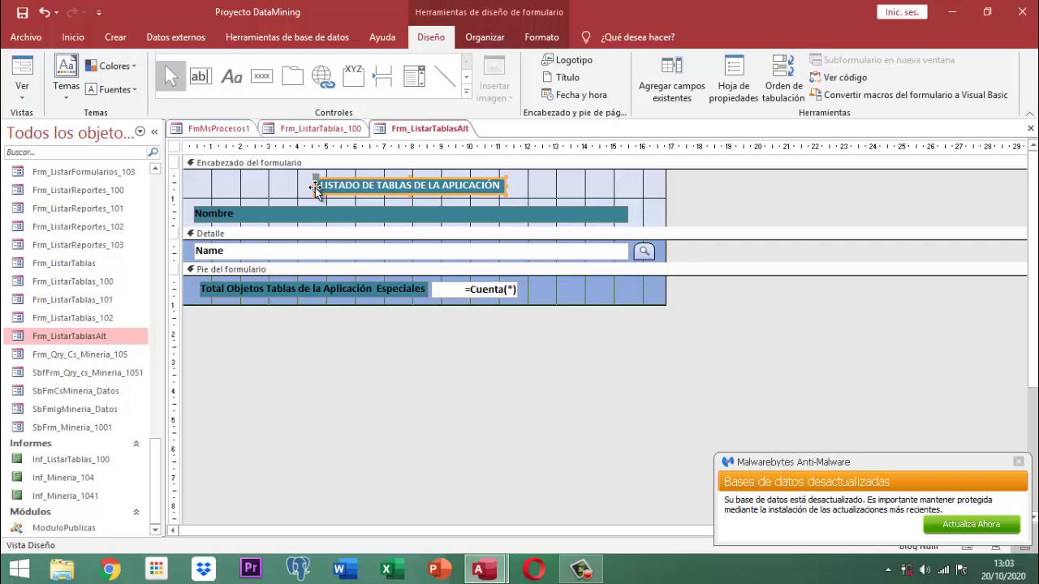
drag(315, 185, 196, 185)
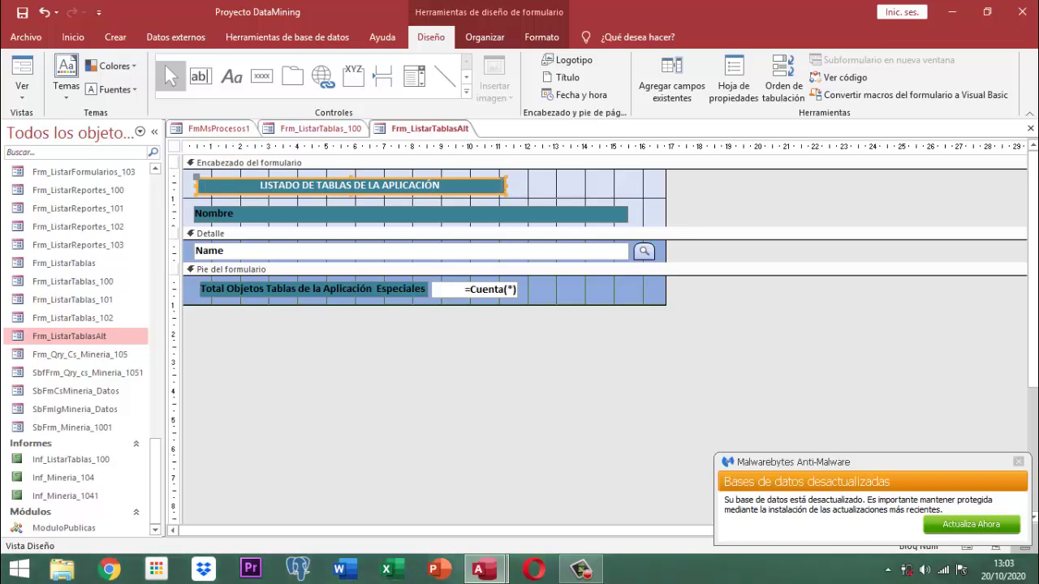
drag(505, 185, 630, 185)
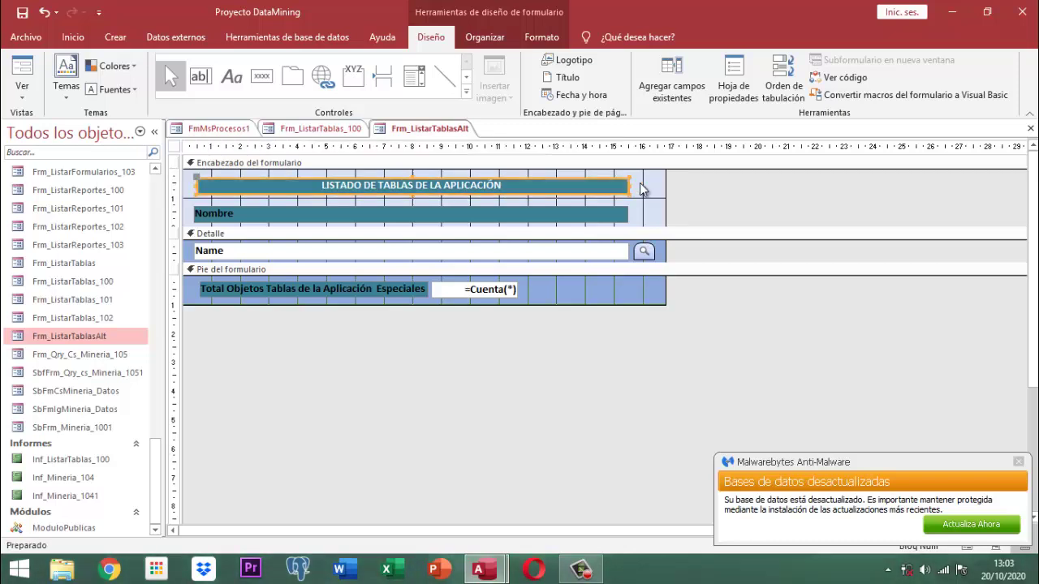
click(642, 188)
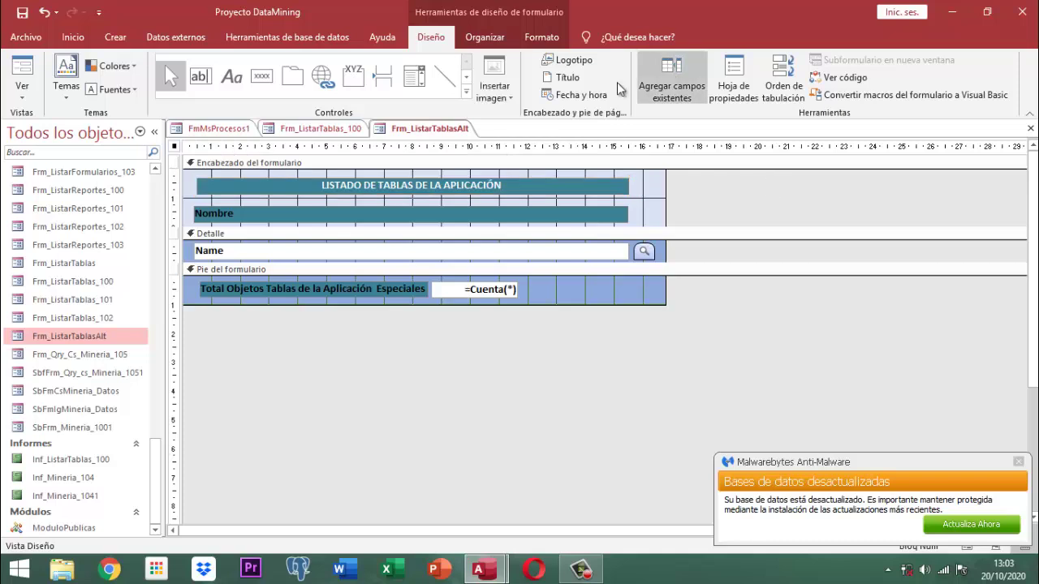
- Save the changes in FmMsProcesos1, Frm_ListarTablas_100 and Frm_ListarTablasAlt, and close the Frm_ListarTablasAlt form
right_click(445, 128)
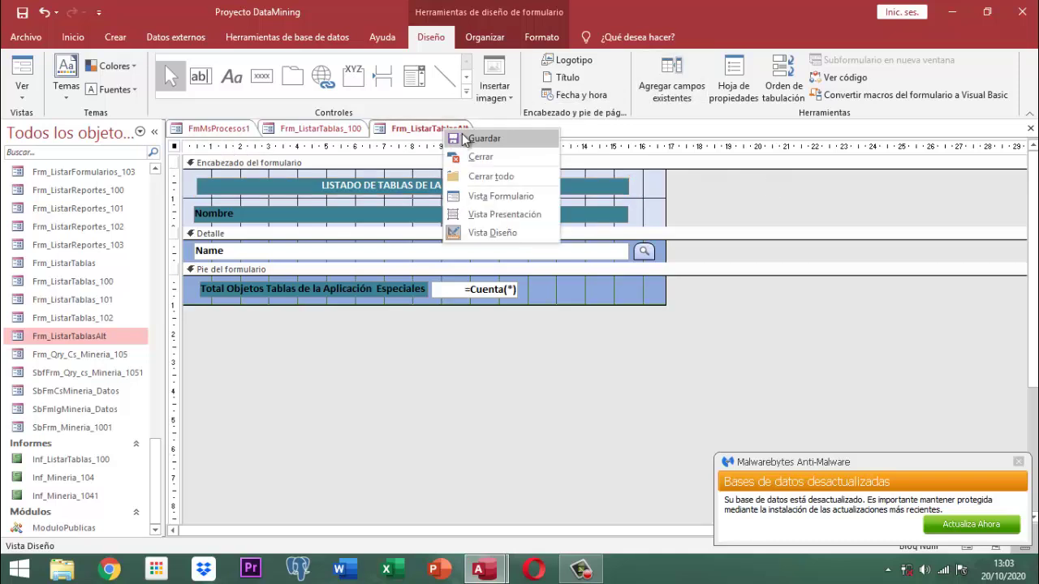
click(465, 140)
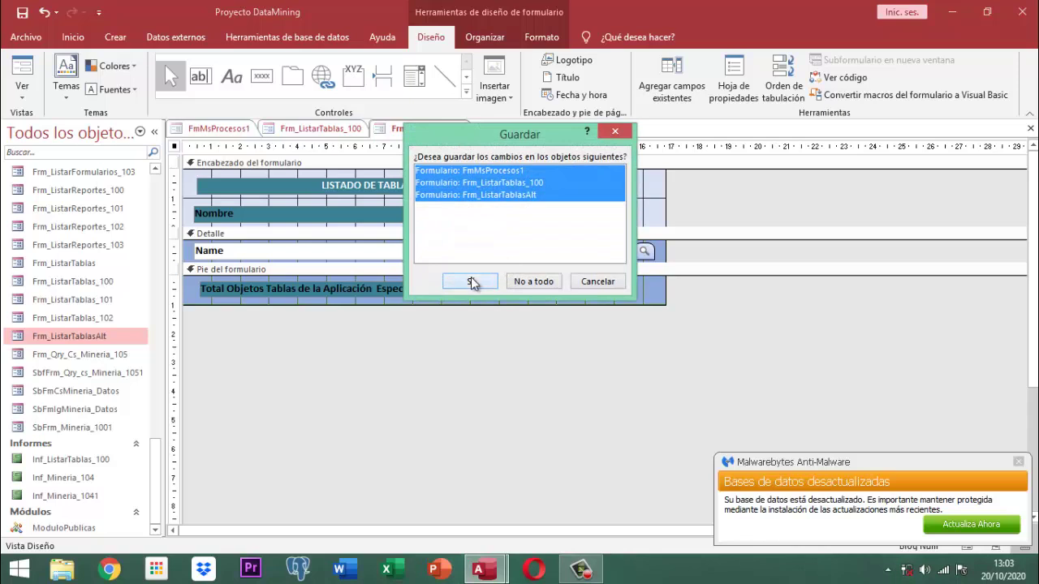
click(471, 281)
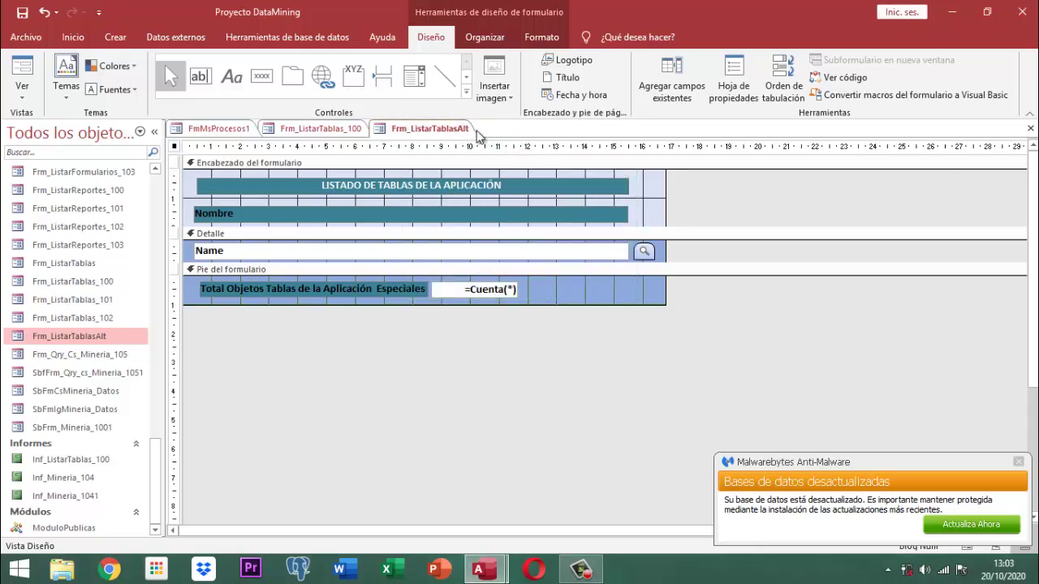
right_click(445, 135)
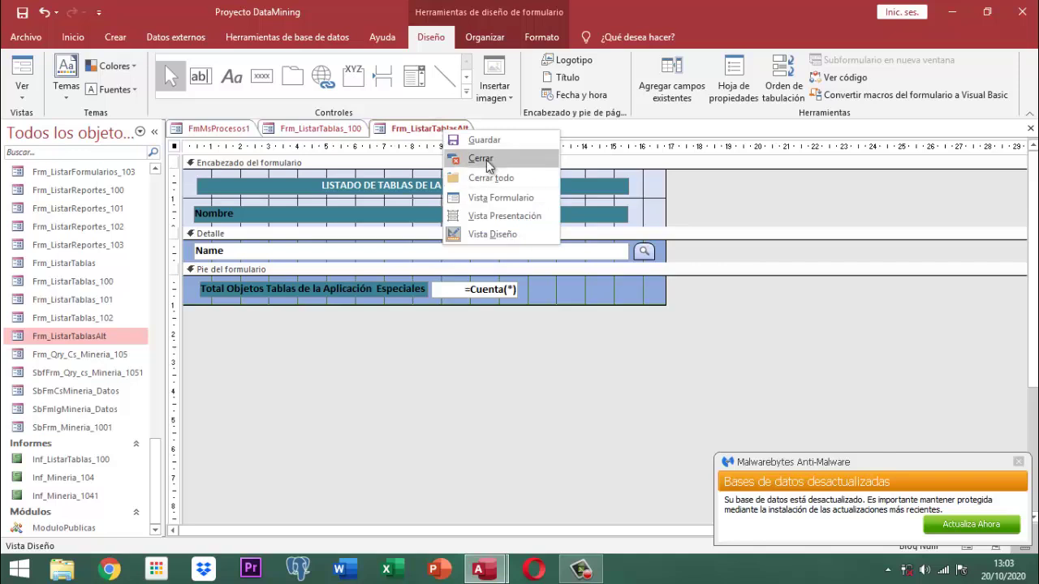
click(486, 160)
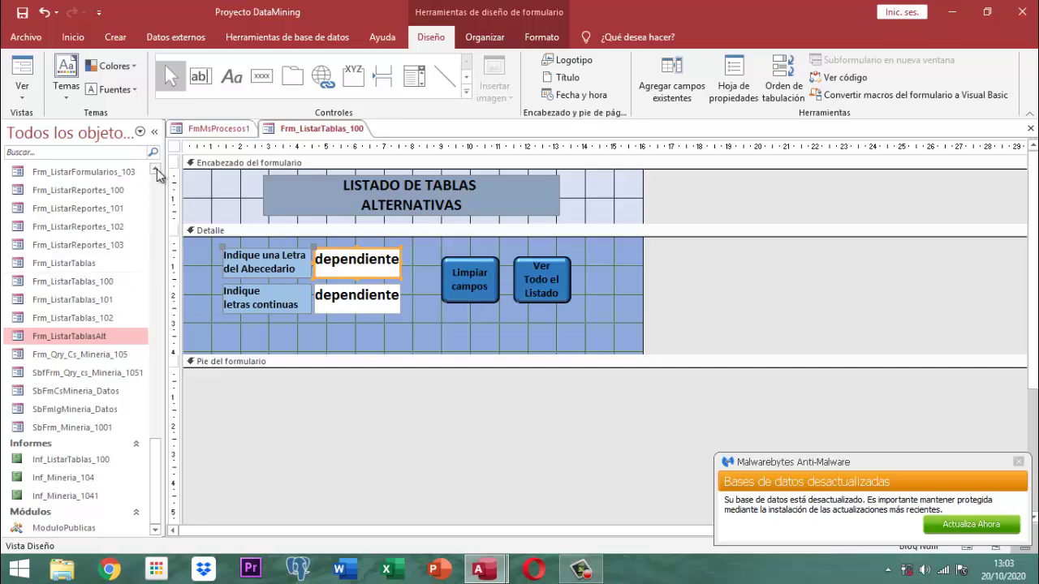
- Filter the database objects by "alt" and open the Qry_ListarTablasAlt query in design view
scroll(157, 176, up, 2)
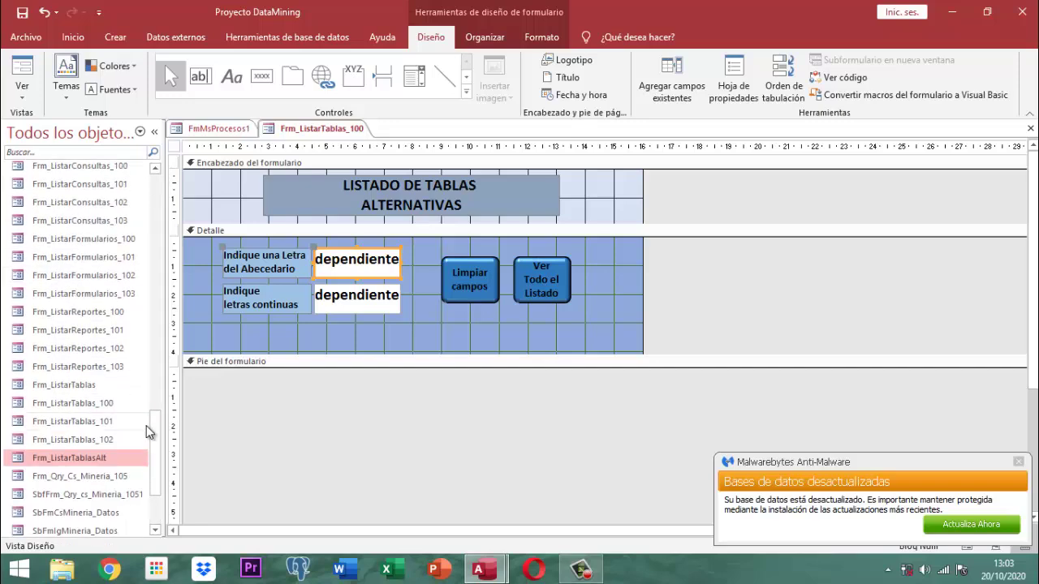
drag(157, 426, 158, 155)
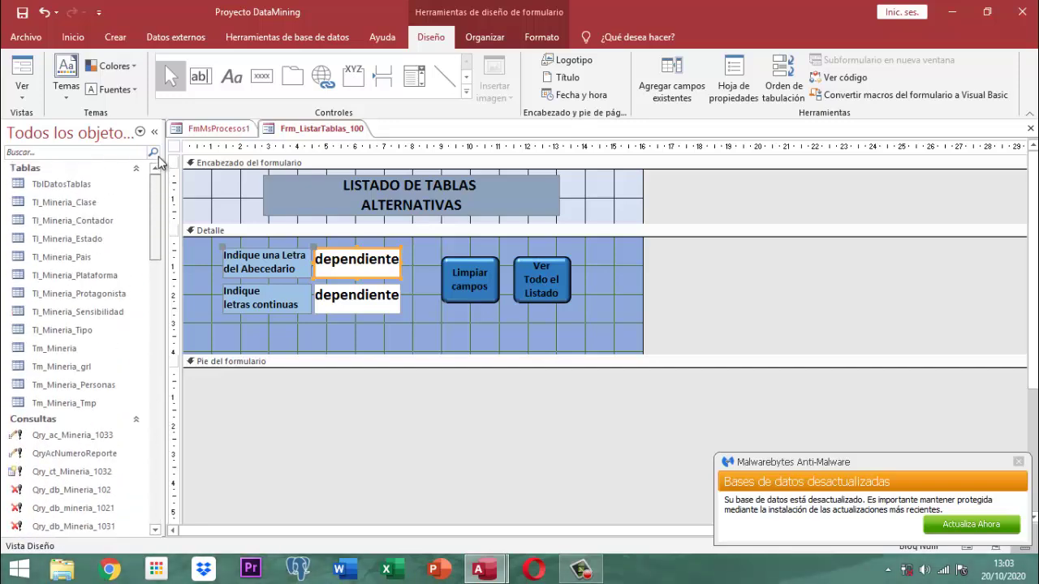
click(50, 152)
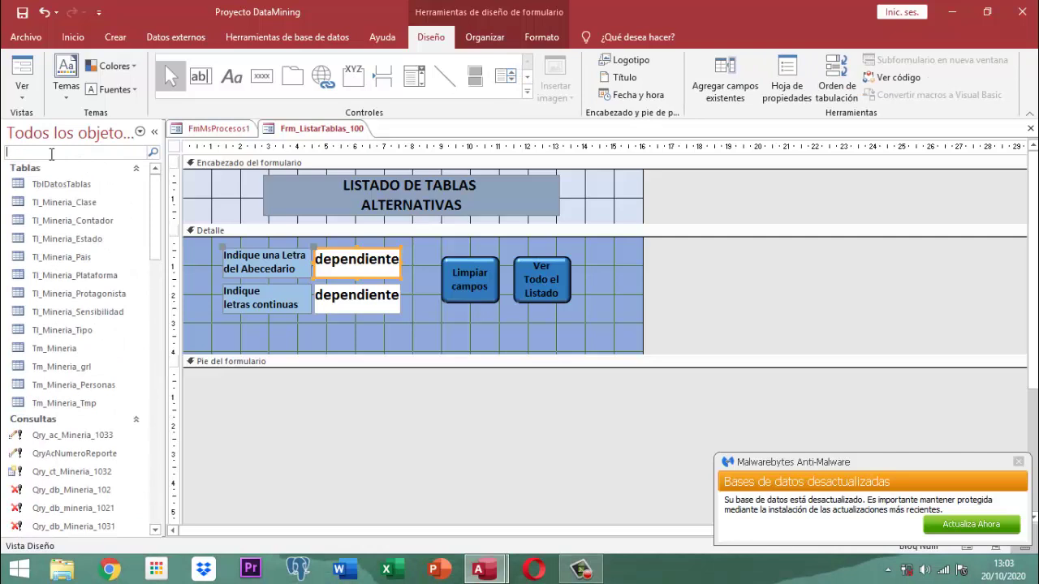
text(al)
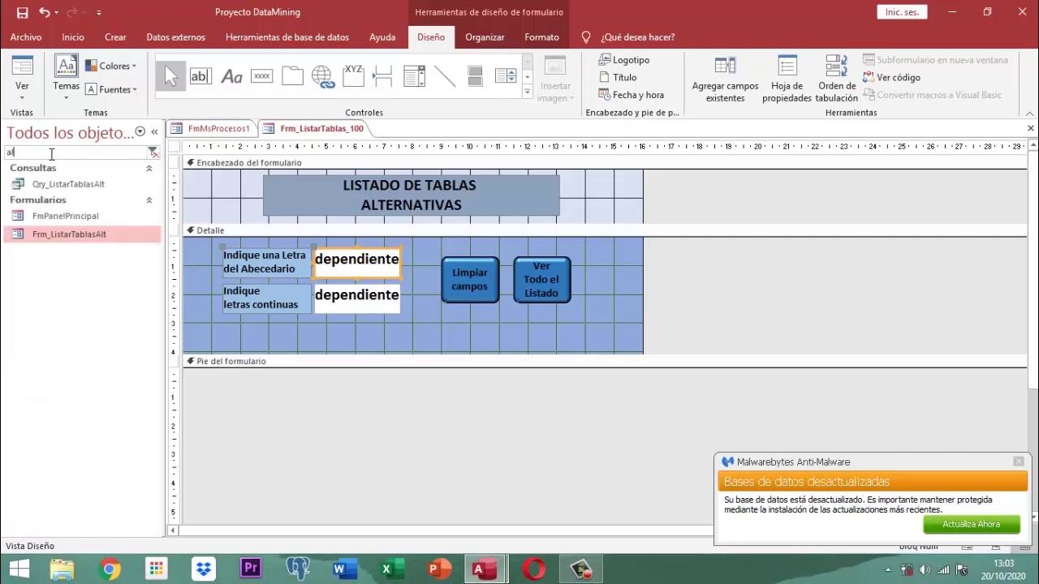
text(t)
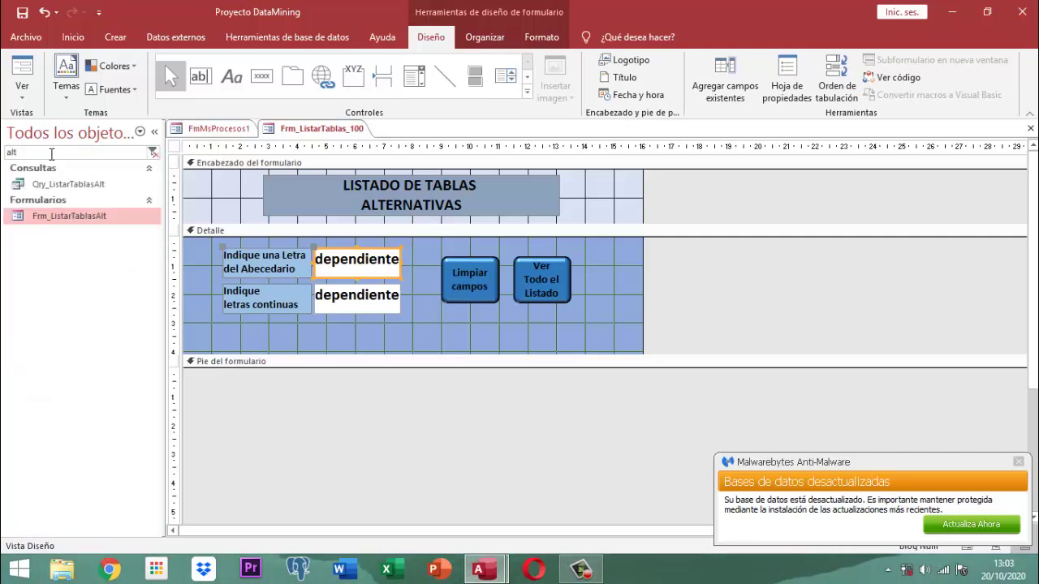
click(81, 187)
right_click(81, 187)
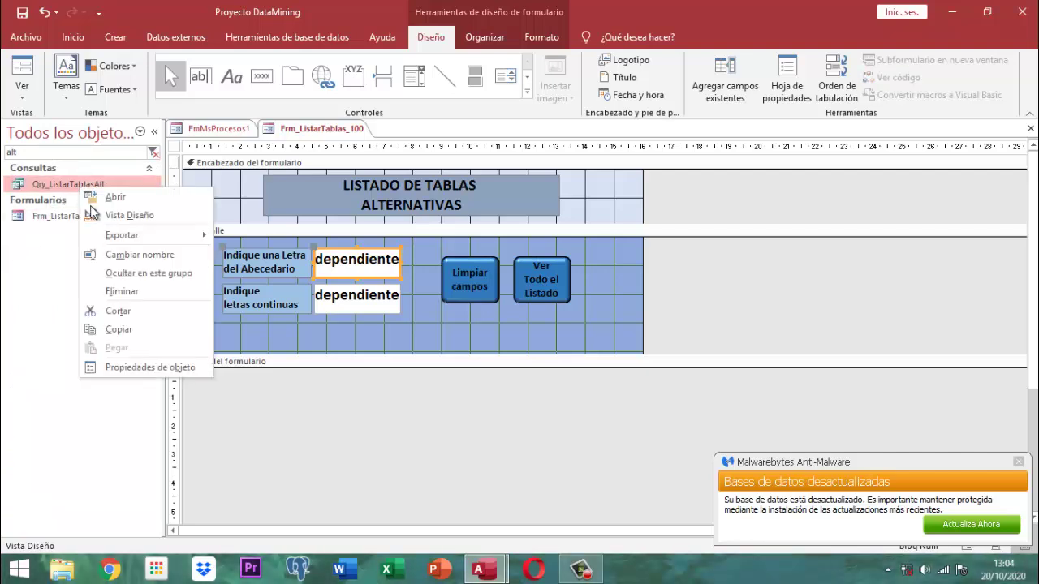
click(127, 217)
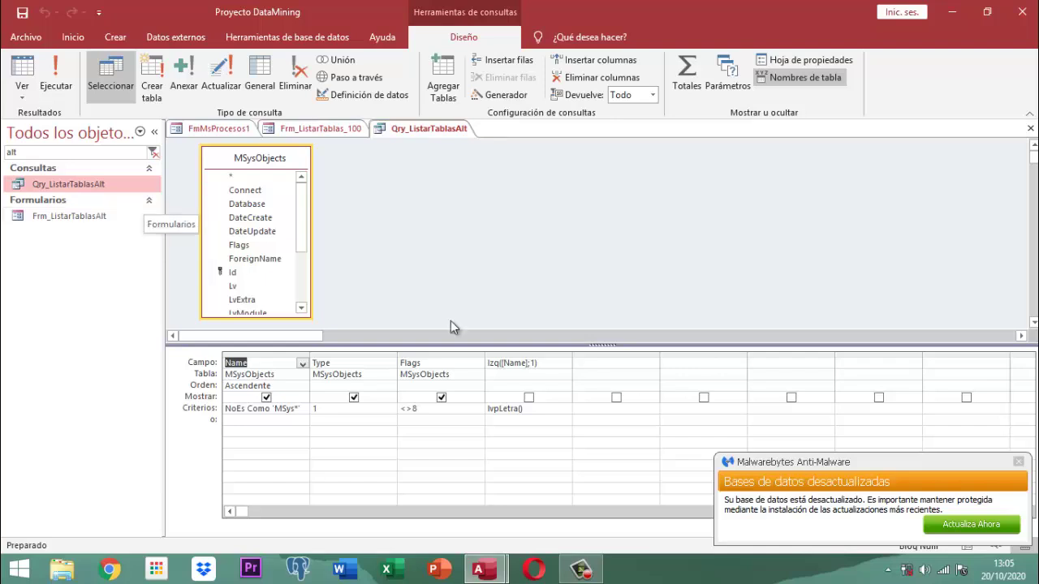
- Dismiss the Malwarebytes notification and examine the criteria of the Qry_ListarTablasAlt query
click(1020, 462)
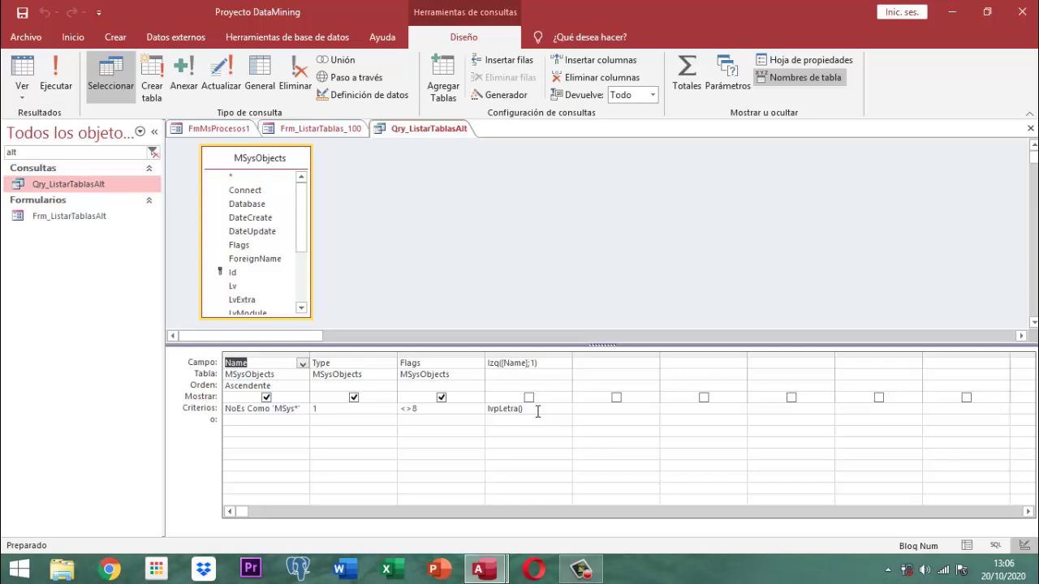
click(317, 409)
text(1)
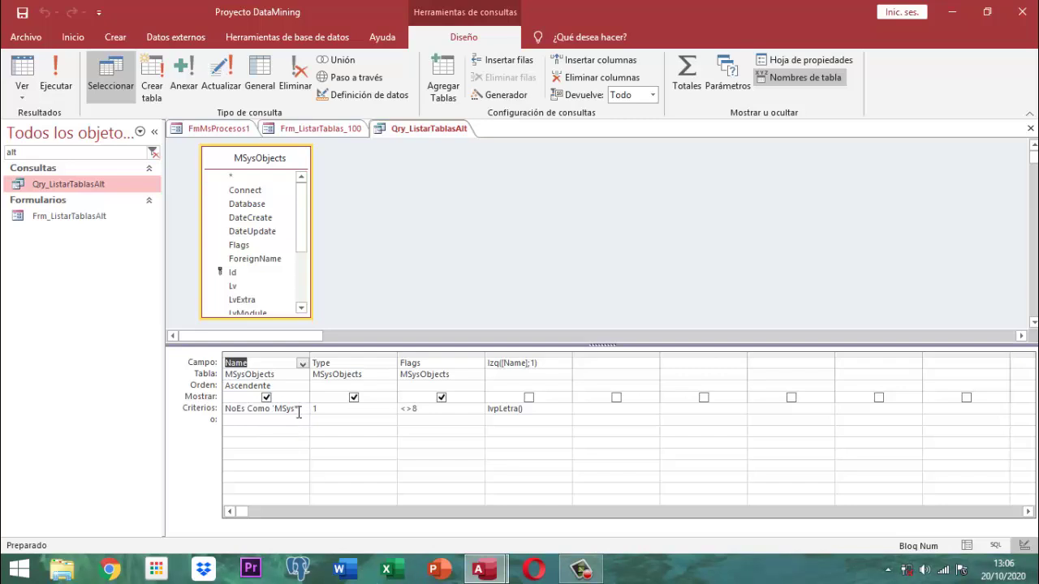
- Launch Pointofix from the desktop, return to Proyecto DataMining and place the Pointofix window over the query's empty design area
click(955, 18)
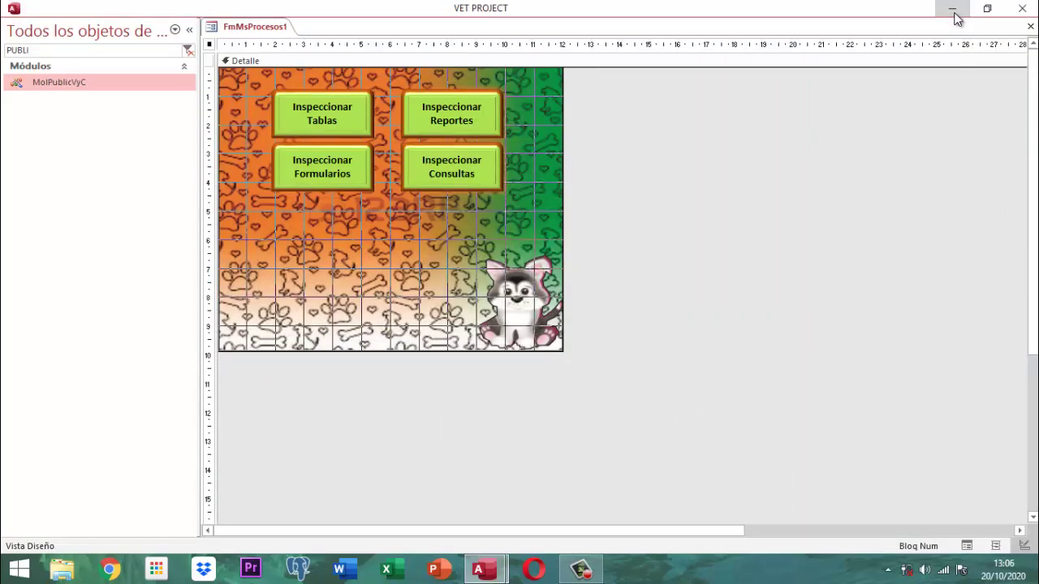
click(954, 15)
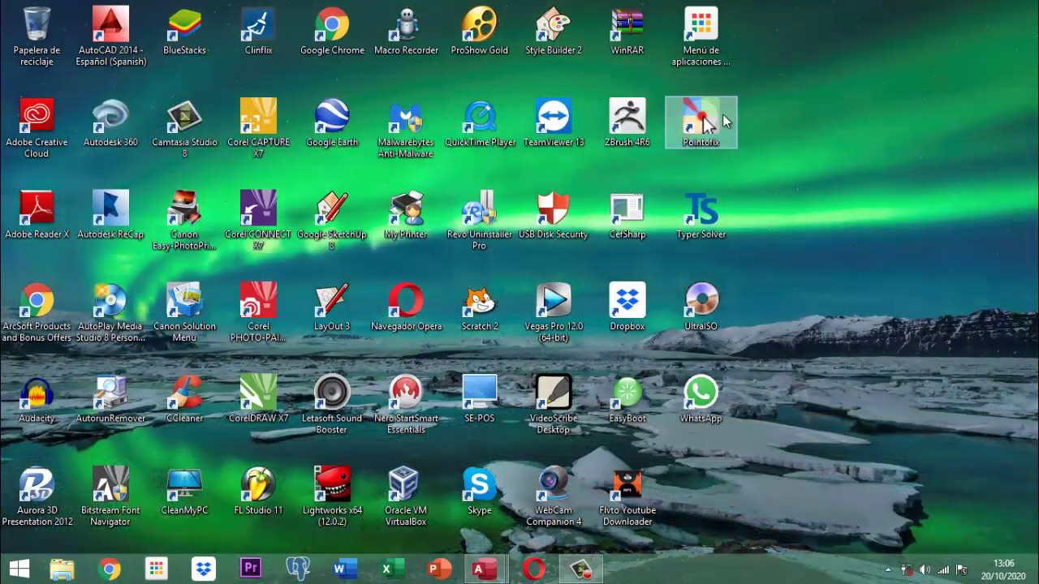
double_click(701, 120)
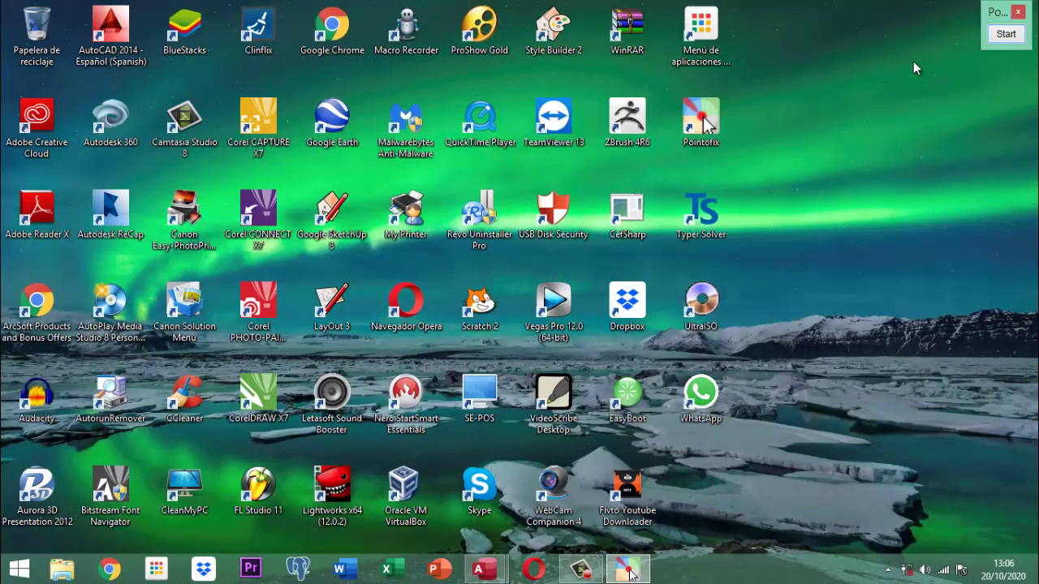
drag(994, 15, 961, 103)
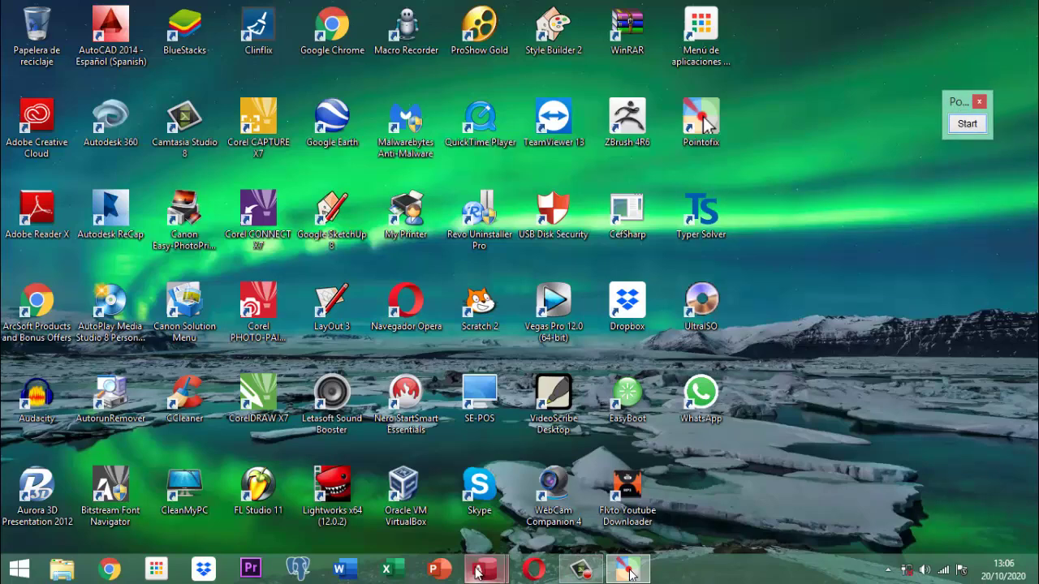
mouse_move(477, 573)
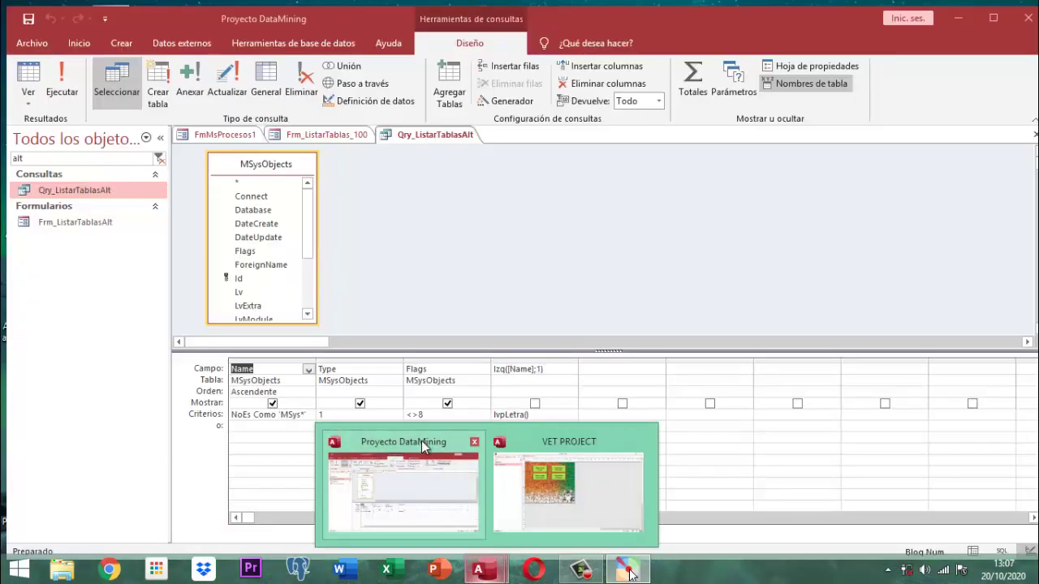
click(421, 441)
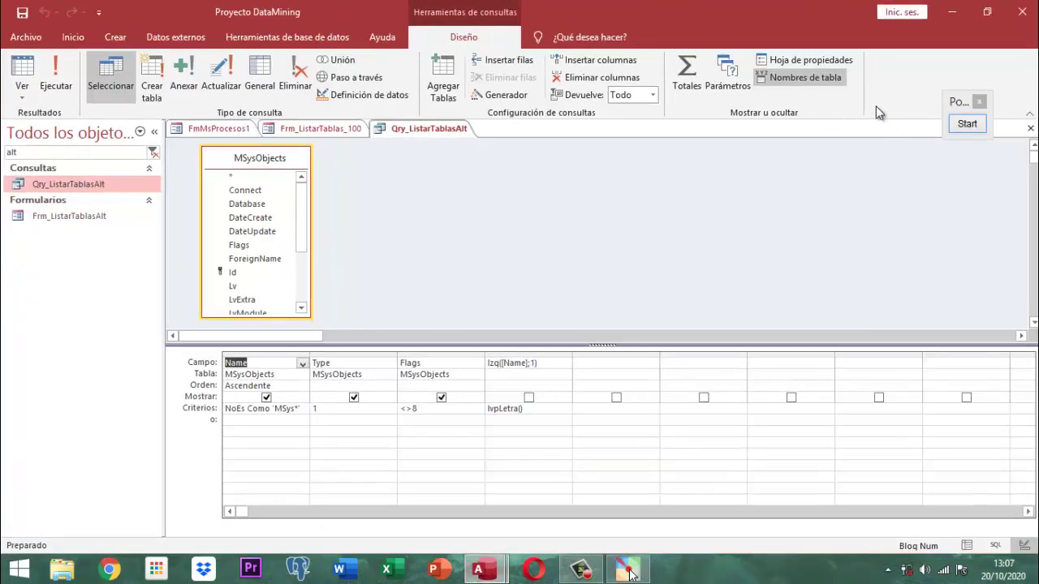
drag(969, 103, 937, 170)
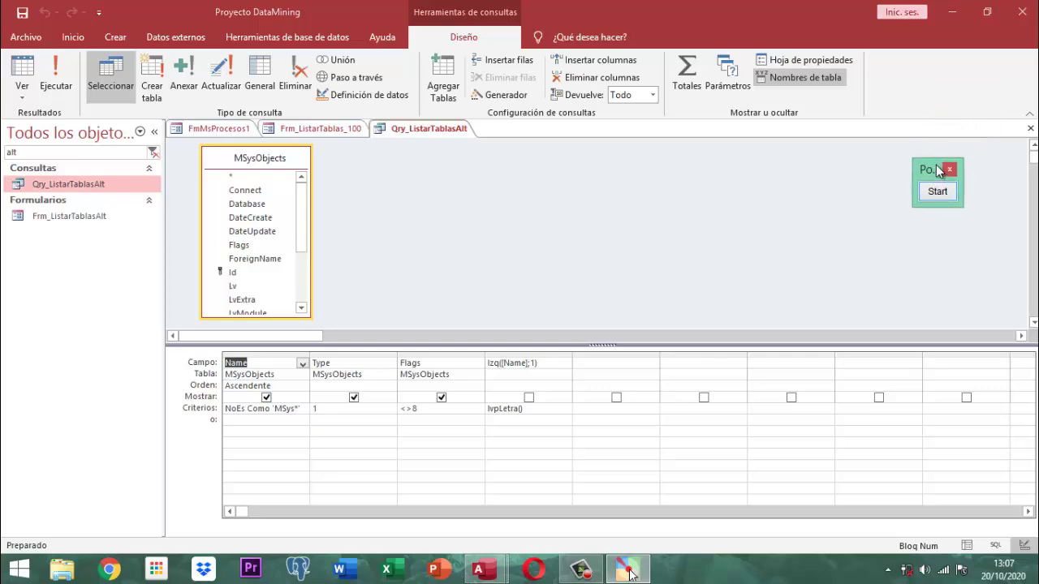
- Start the Pointofix overlay, magnify the query's design grid to examine its fields and criteria, and end the overlay
click(935, 192)
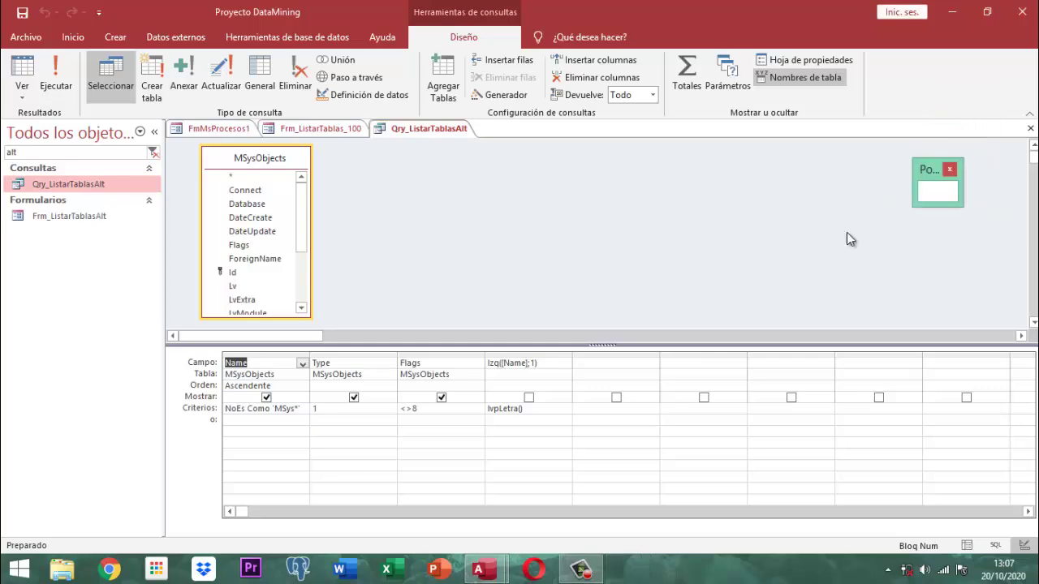
scroll(254, 414, up, 2)
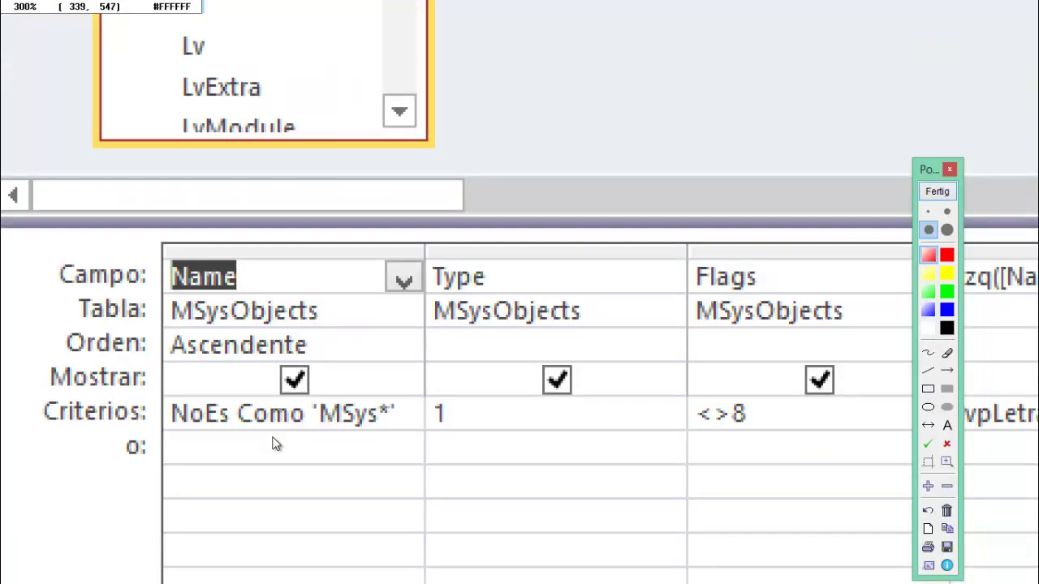
scroll(255, 414, up, 1)
scroll(303, 411, up, 1)
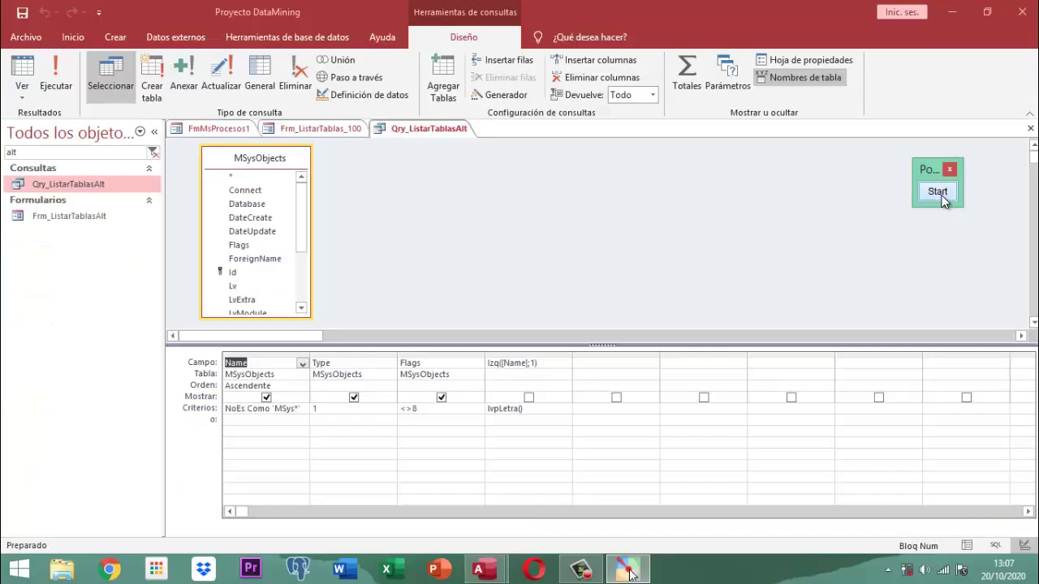
click(937, 192)
- Save the Qry_ListarTablasAlt query and close it
right_click(443, 132)
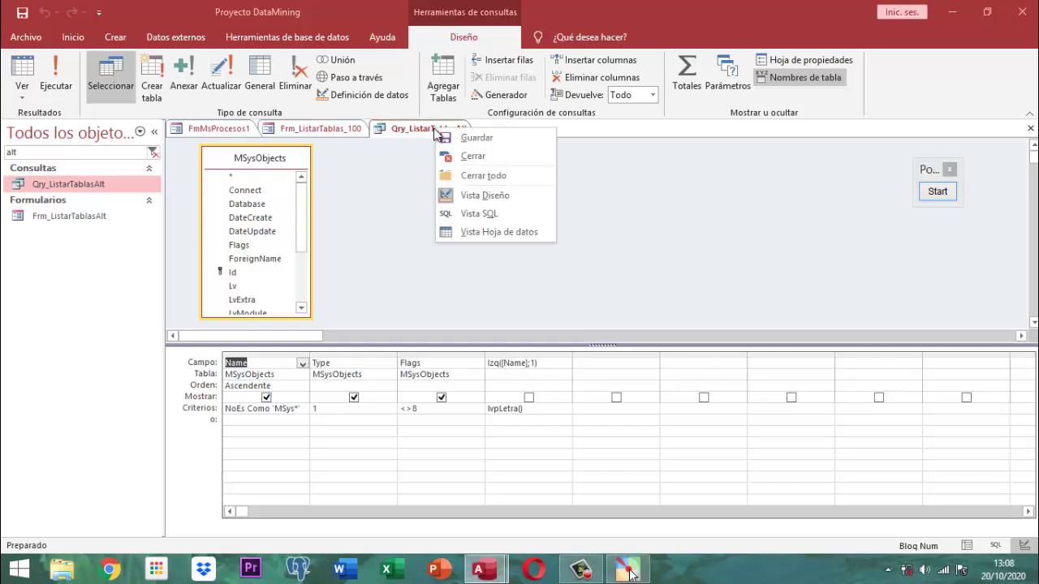
click(475, 136)
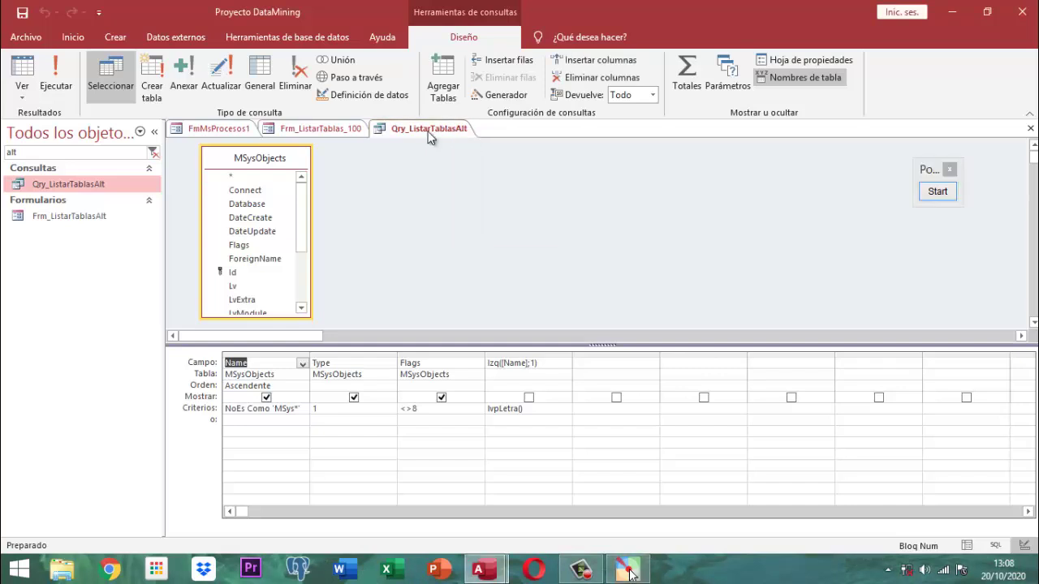
right_click(448, 134)
click(469, 159)
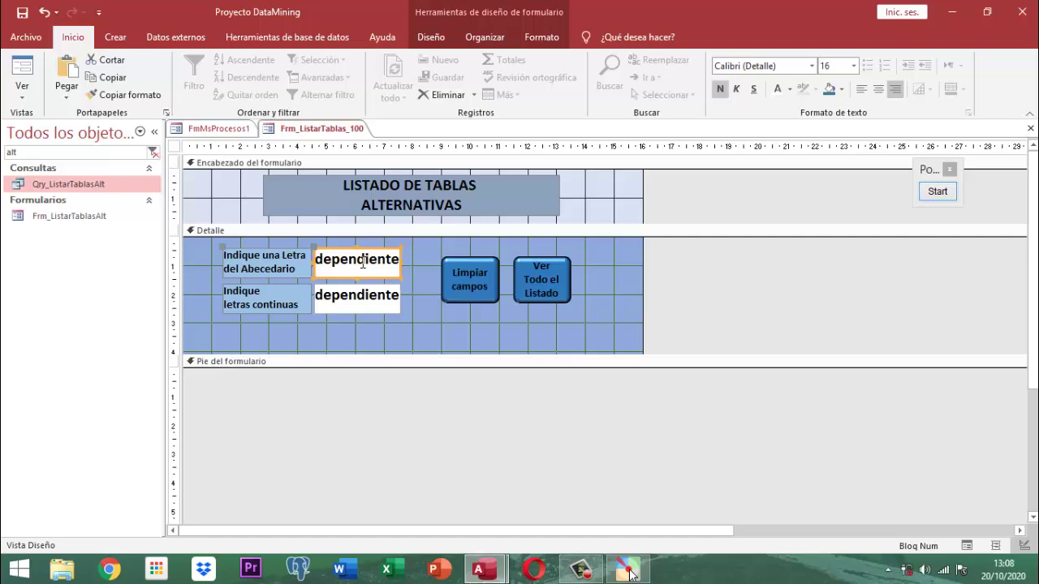
- Open Frm_ListarTablas_100 in form view and list the tables that begin with the letter "t"
right_click(338, 132)
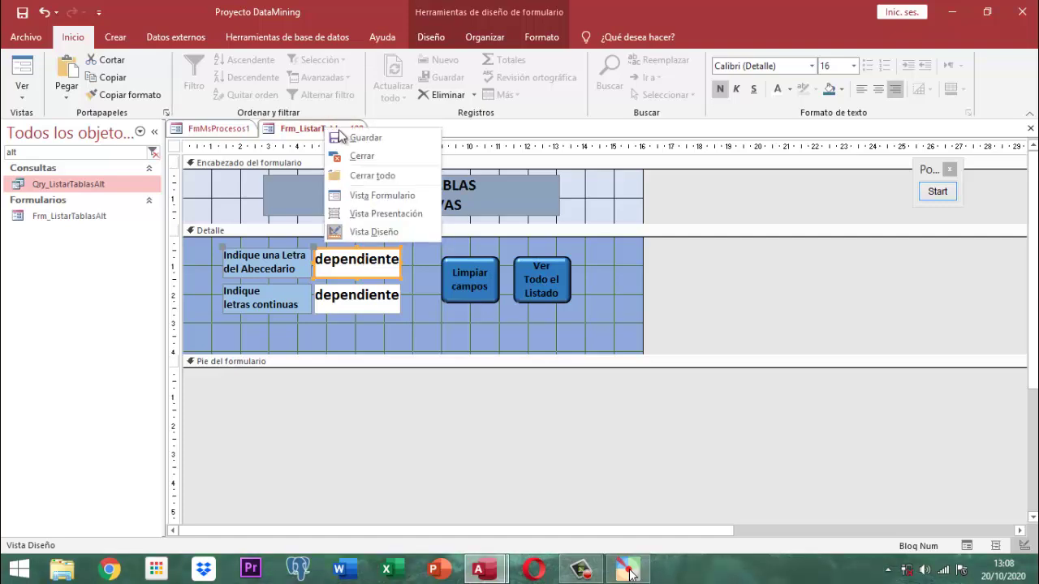
click(339, 128)
right_click(344, 133)
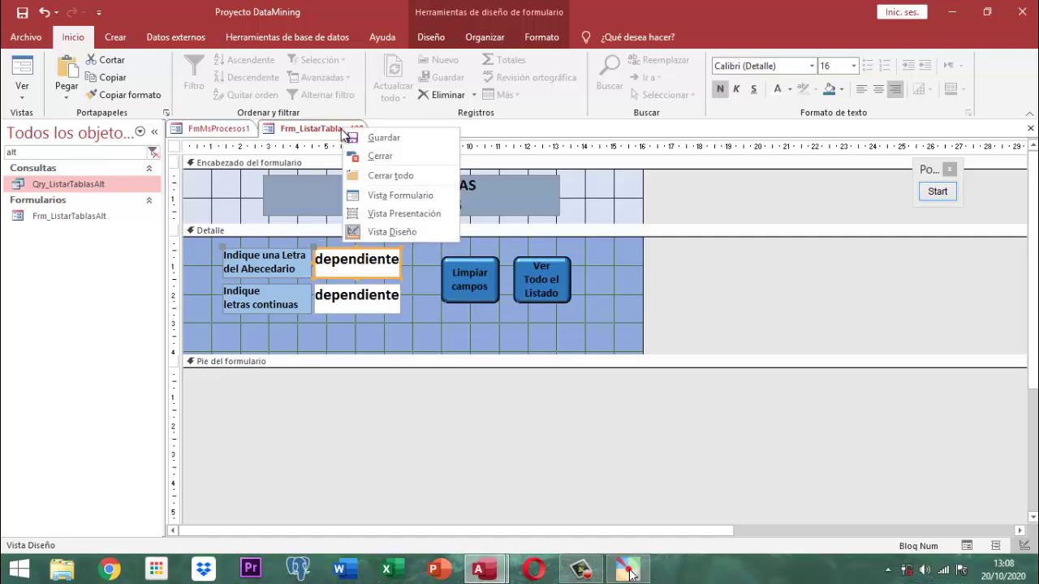
click(410, 194)
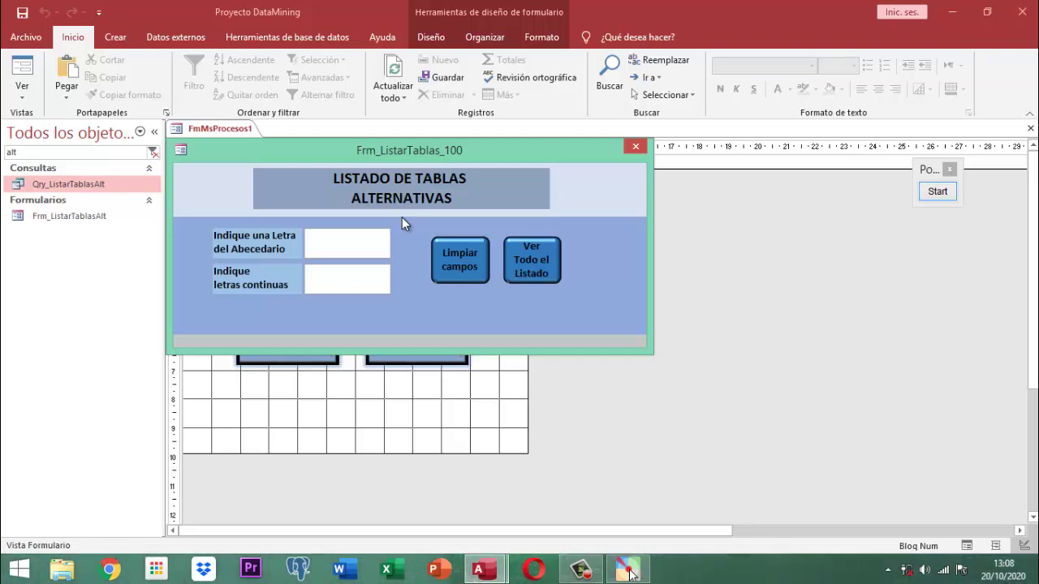
text(t)
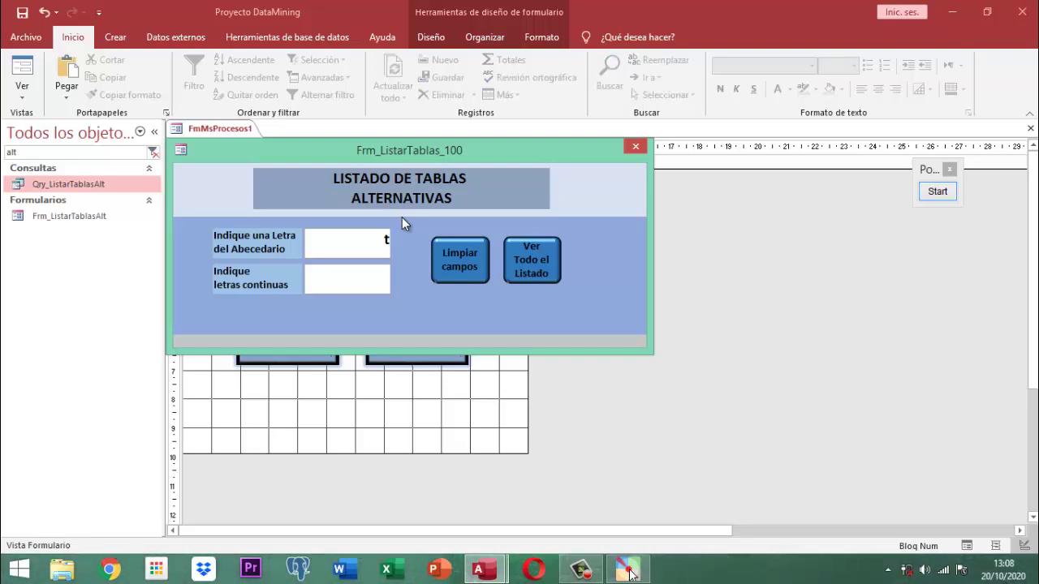
key(Return)
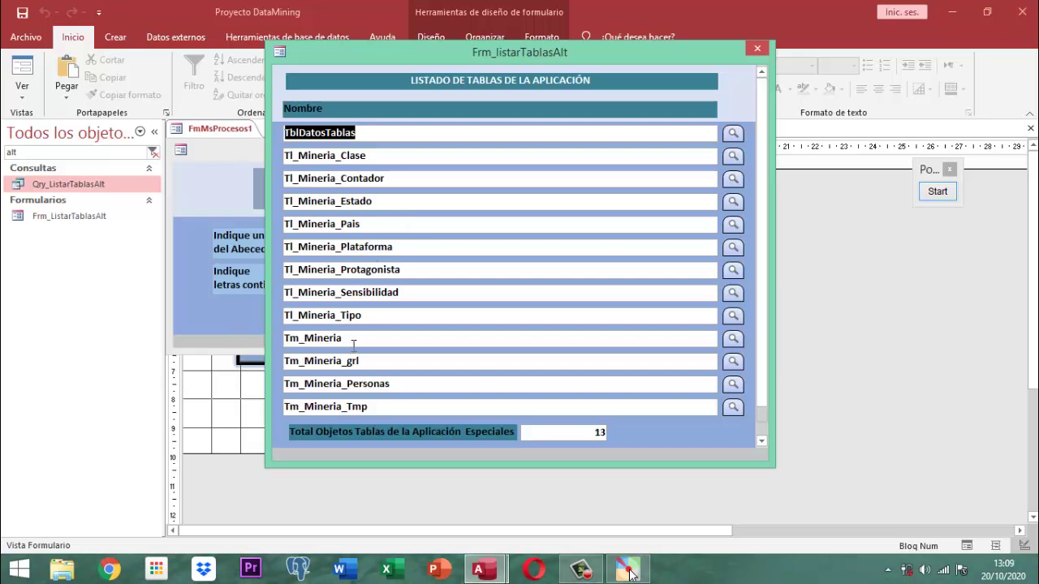
- Check the record counts of the Tm_Mineria and Tm_Mineria_grl tables, and close the table list
click(734, 340)
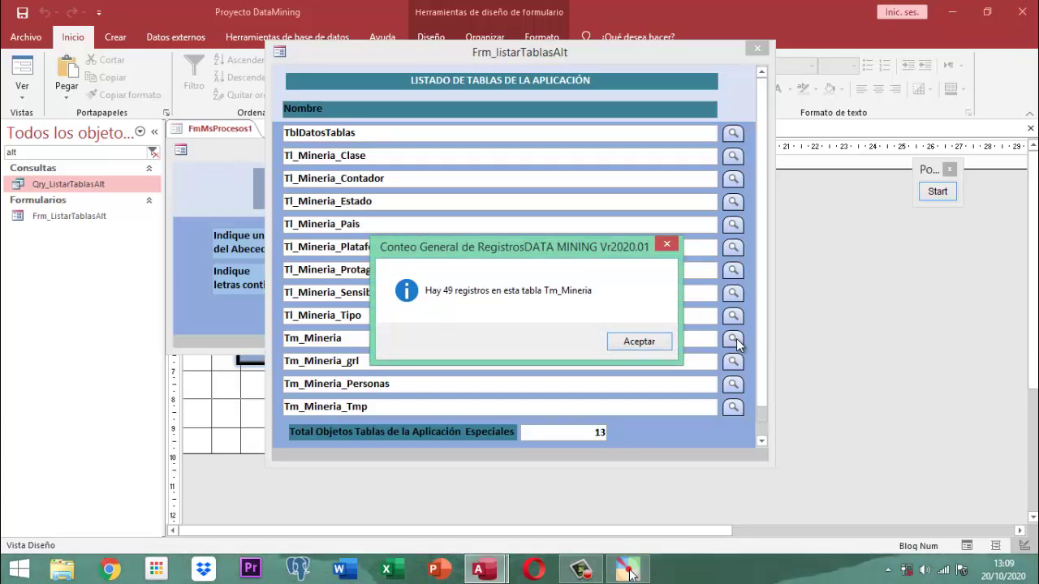
click(660, 347)
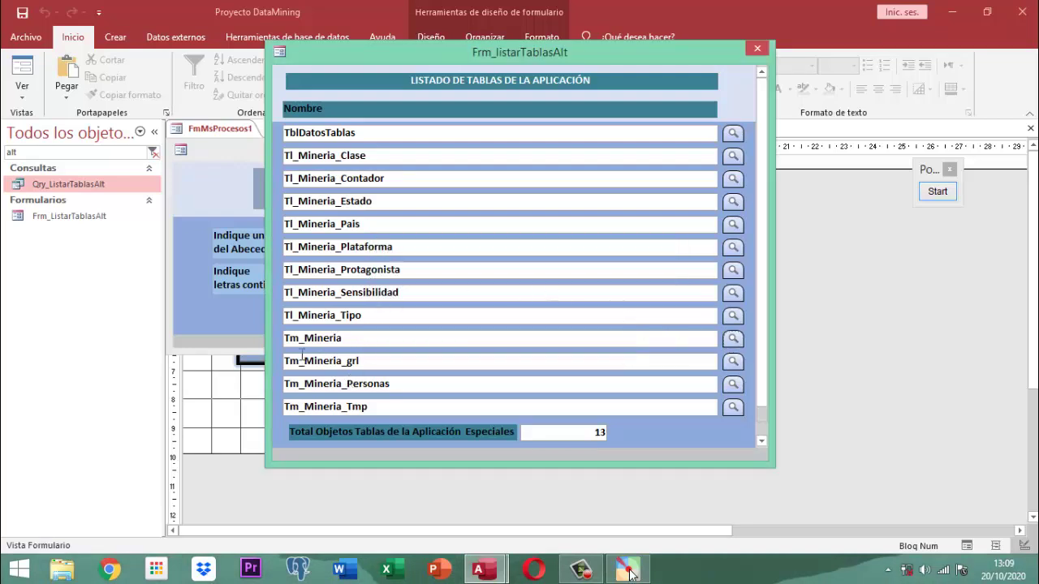
click(734, 363)
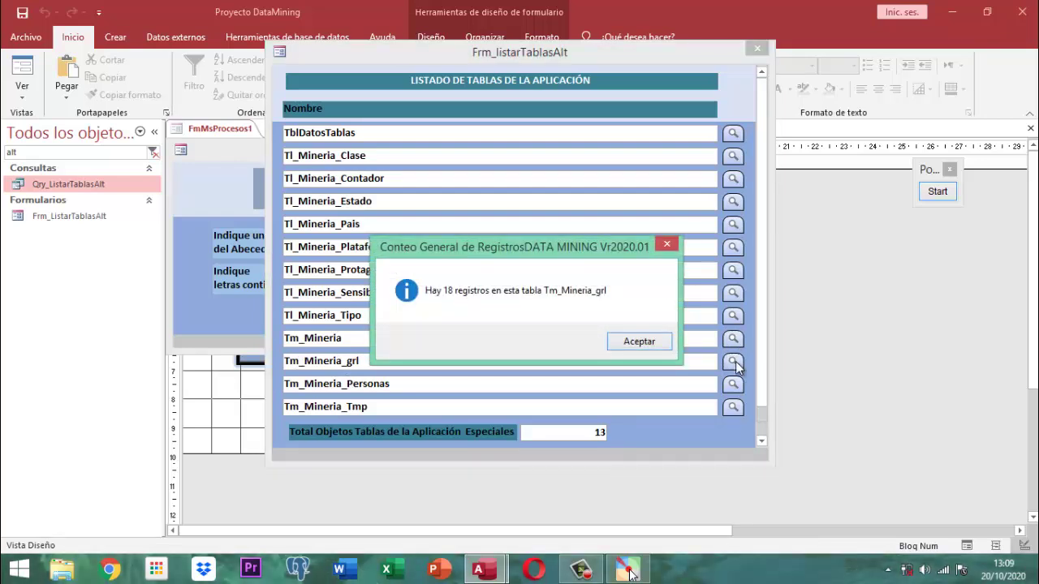
click(666, 243)
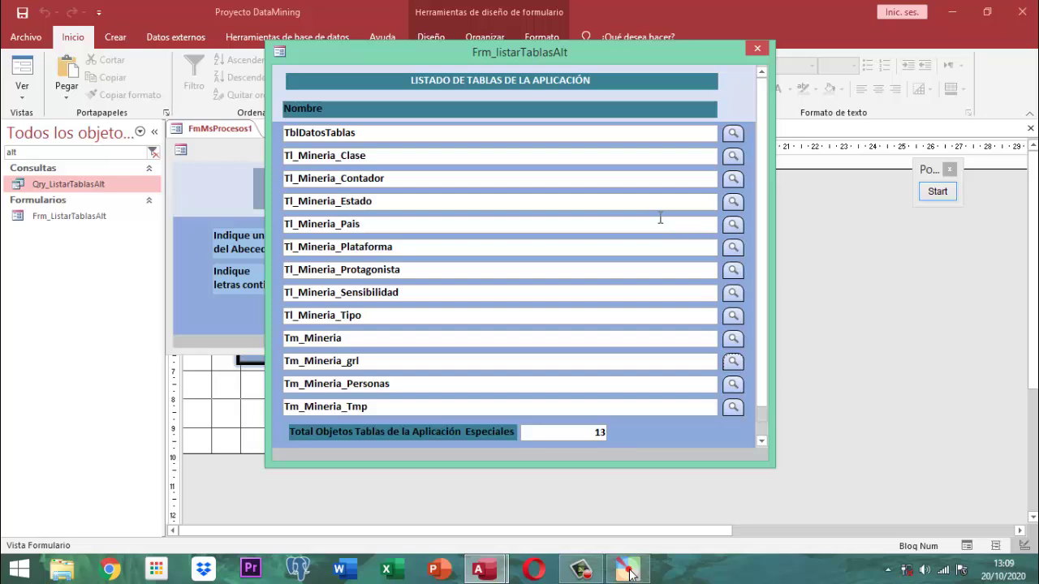
click(758, 49)
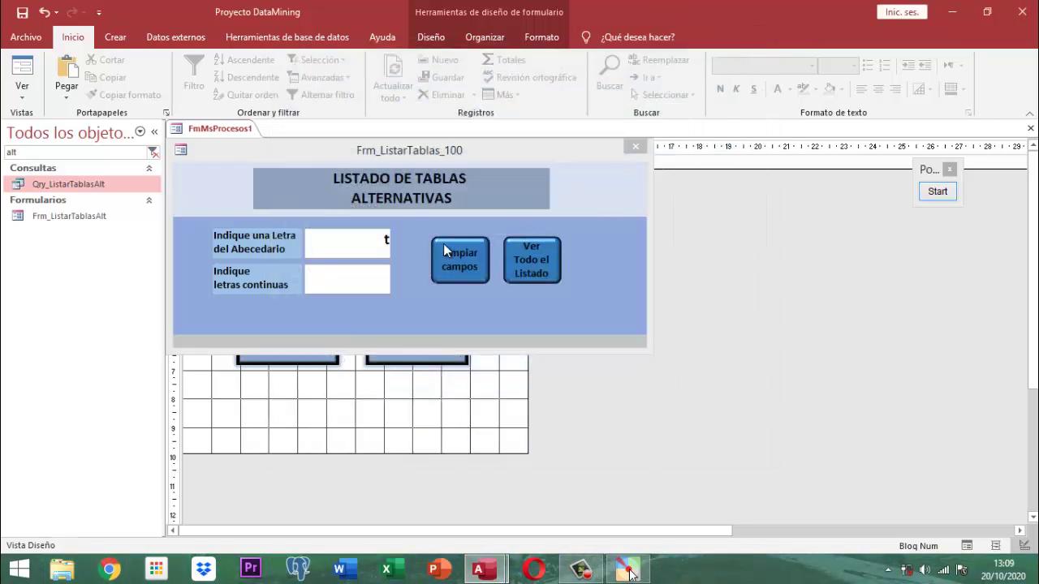
- Test the table listing with the initial letters "a", "b" and "c", closing the list after each one
drag(378, 238, 395, 240)
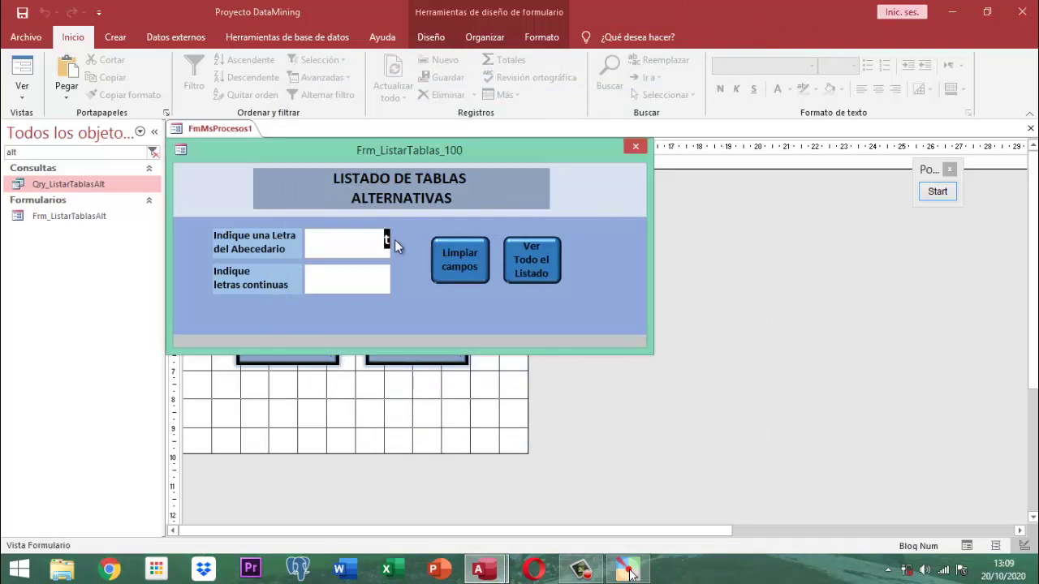
text(a)
key(Return)
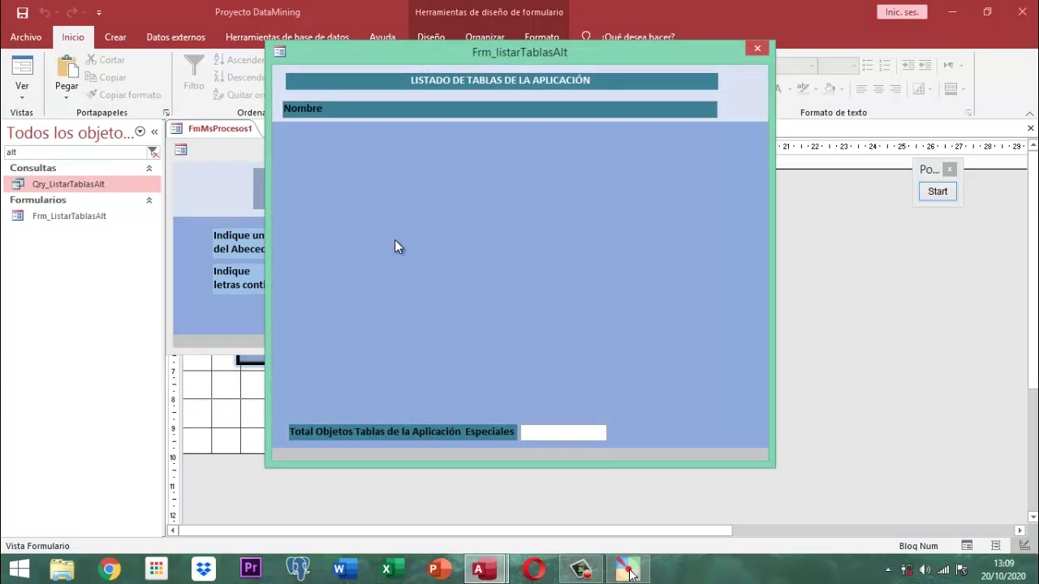
click(757, 50)
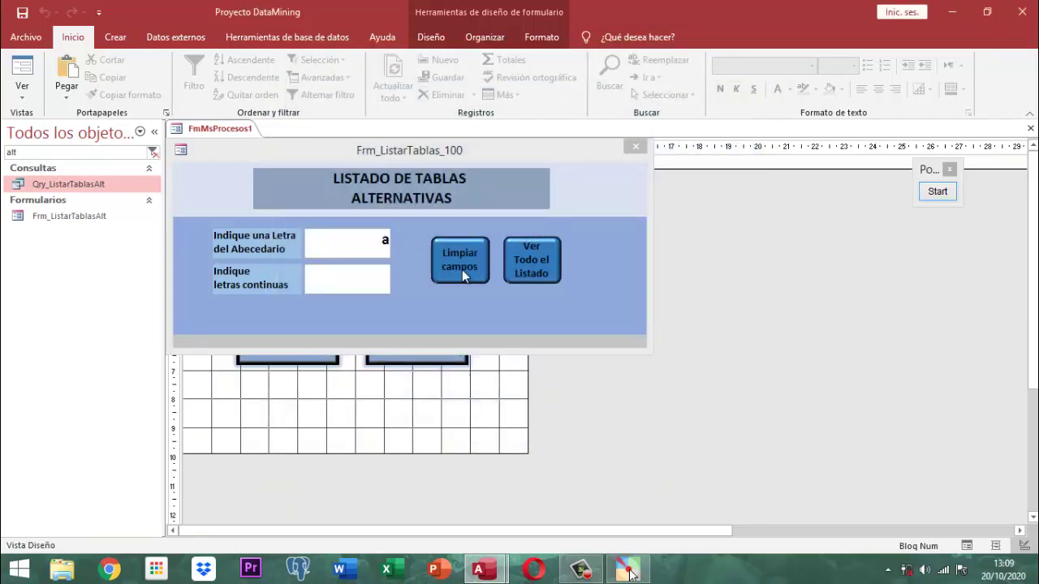
double_click(386, 241)
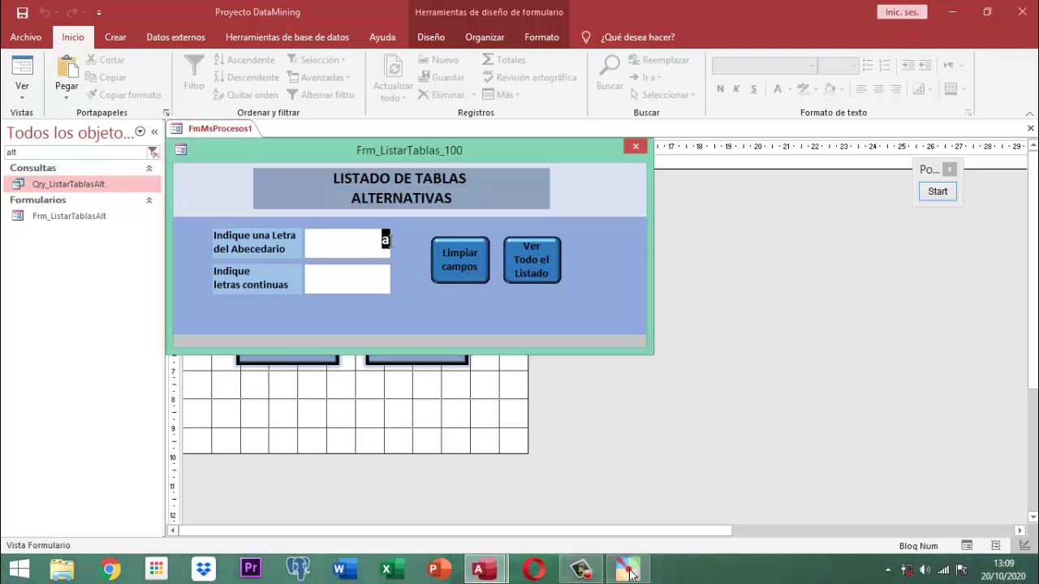
text(b)
key(Return)
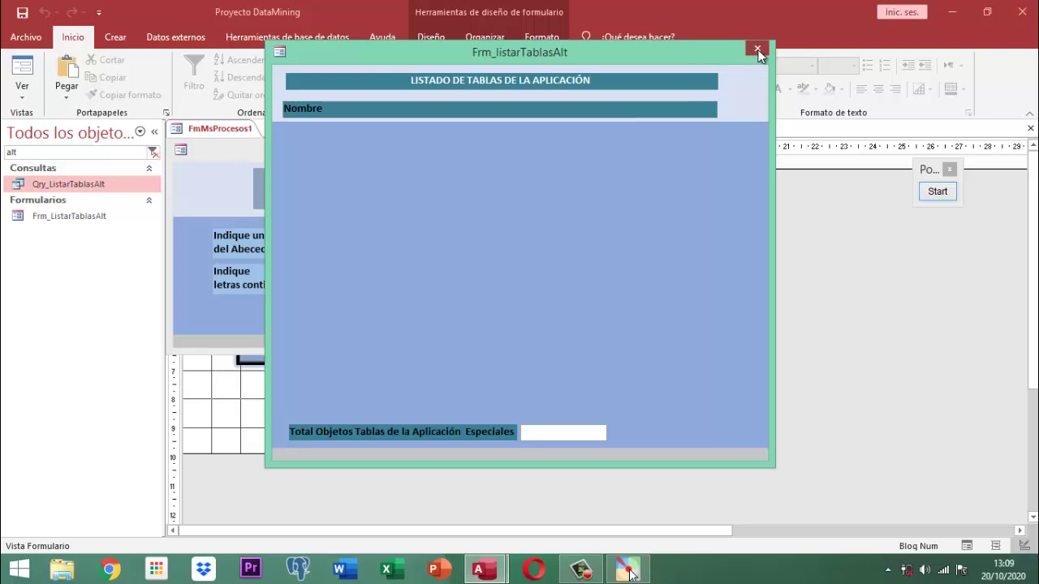
click(756, 48)
click(400, 241)
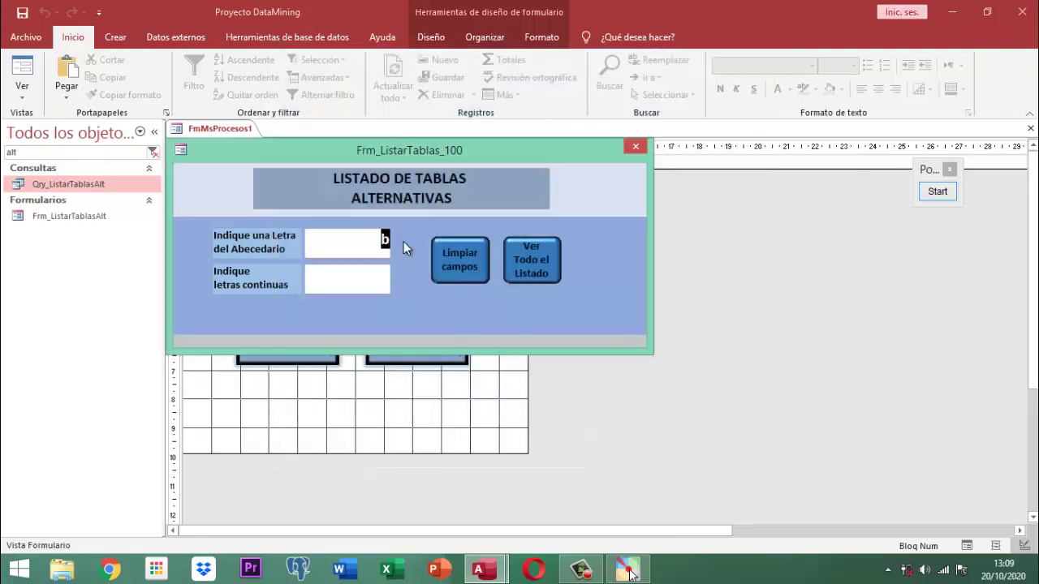
text(c)
key(Return)
click(754, 47)
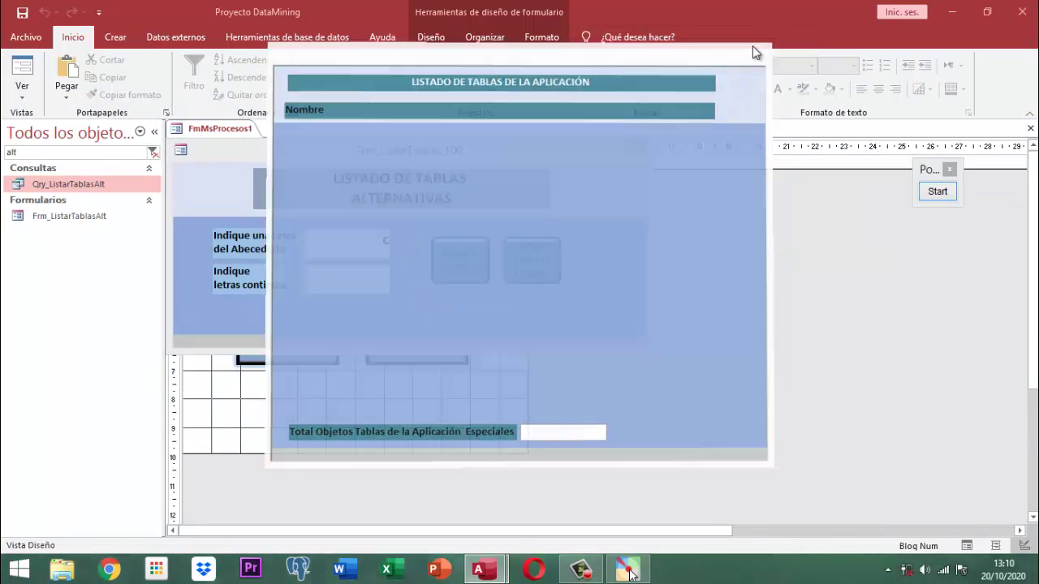
- Empty the form's alphabet letter field and clear the "alt" filter from the database objects
click(388, 241)
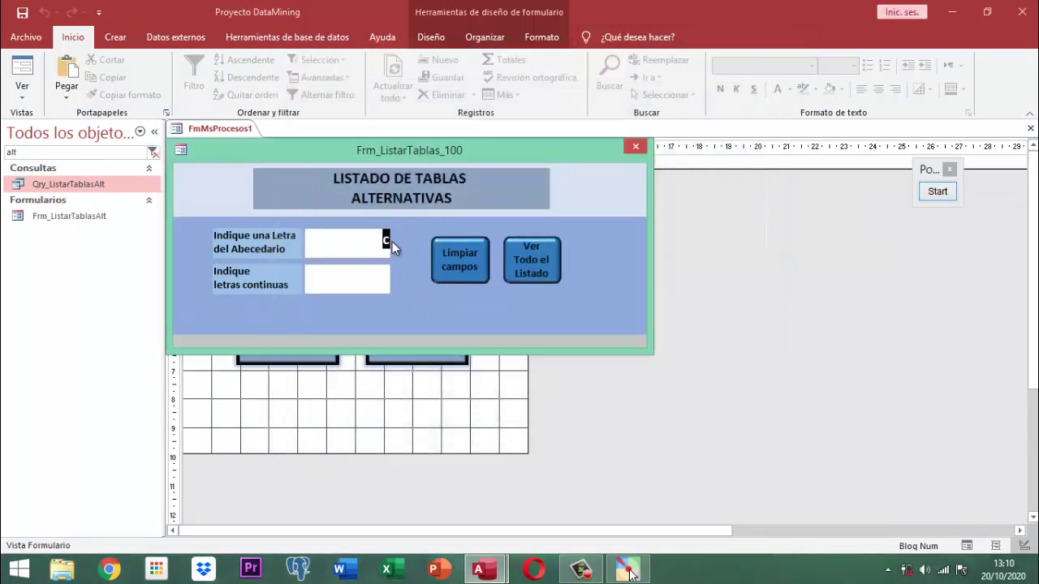
key(BackSpace)
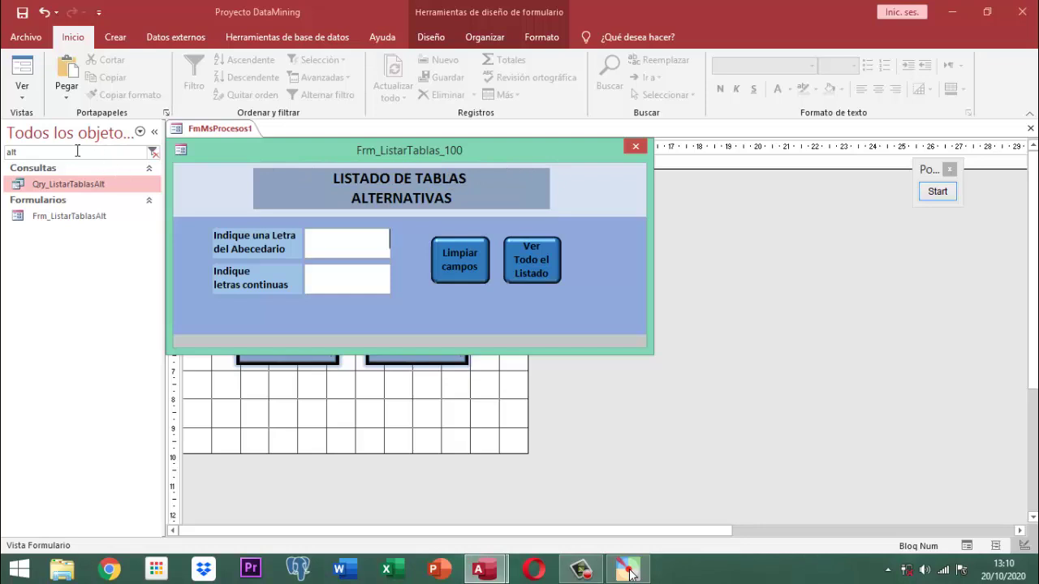
click(151, 155)
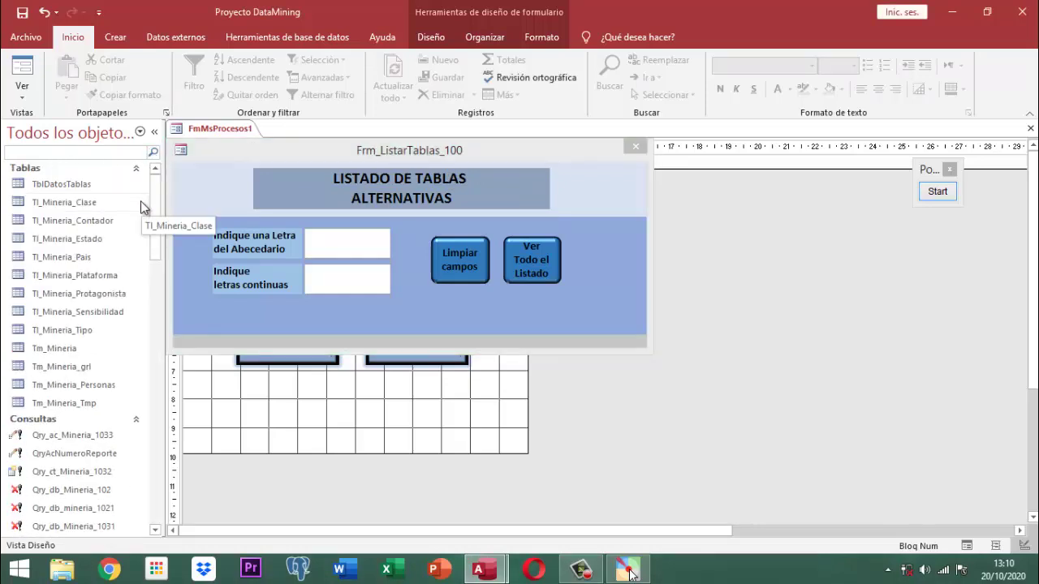